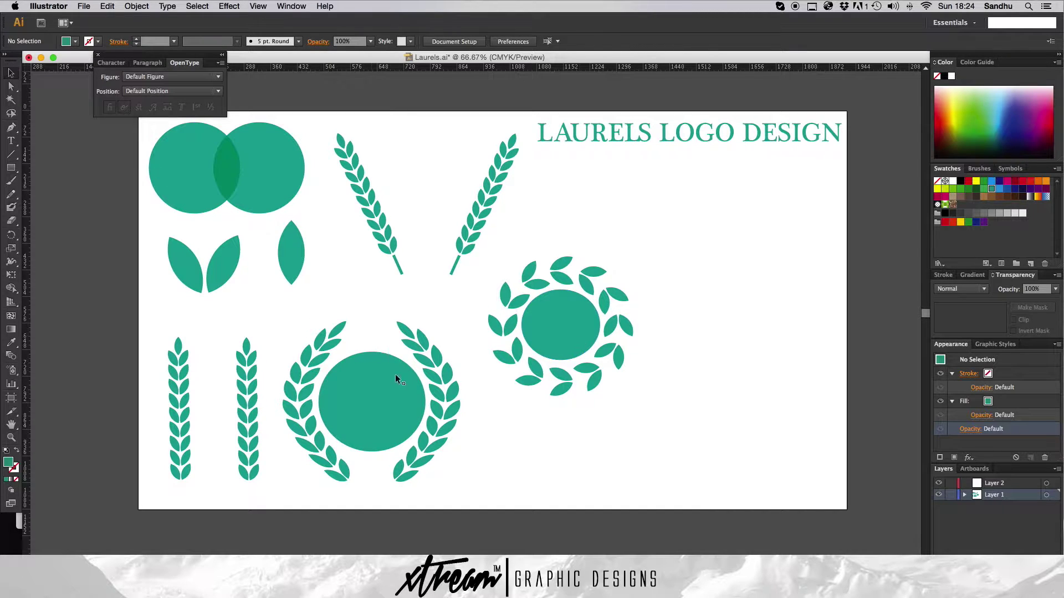
- Switch to Safari and review the Anonymous logo image results for laurel designs
click(342, 541)
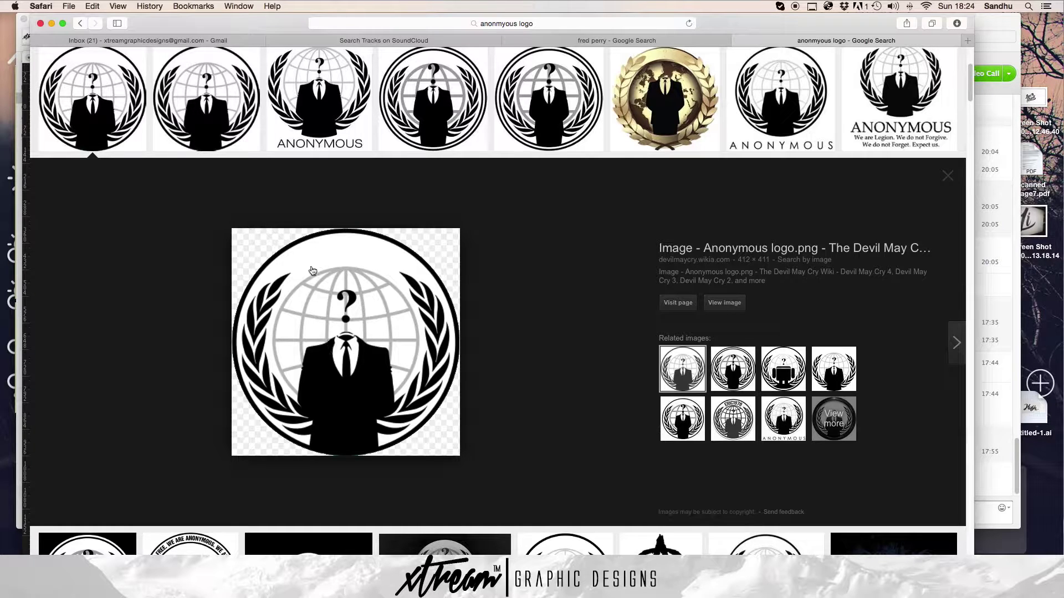
click(947, 176)
scroll(675, 406, down, 5)
scroll(665, 277, up, 15)
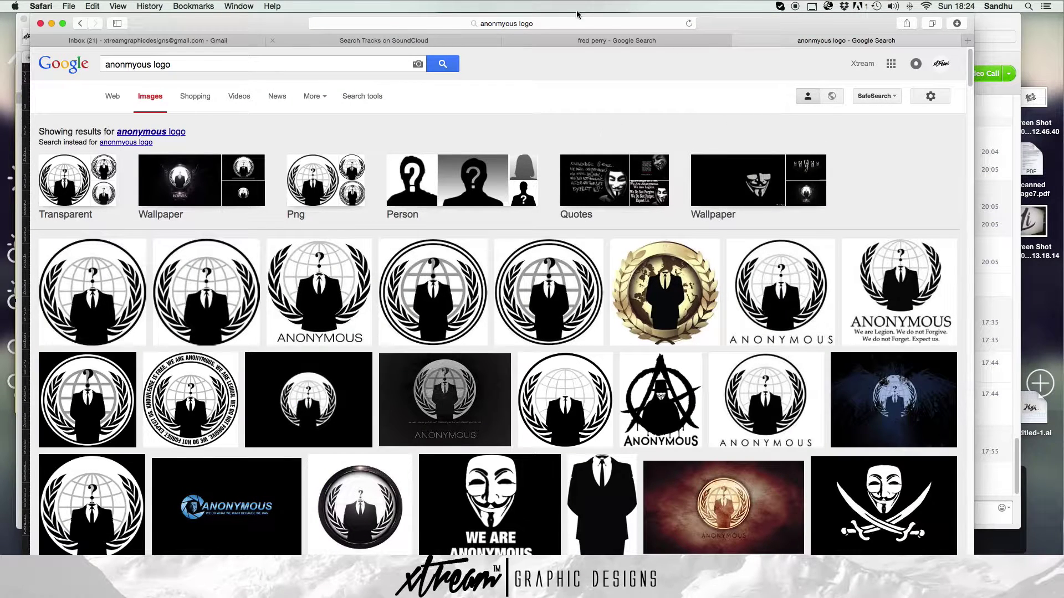
- Examine the Fred Perry laurel logo and its related variations in the image search results
click(599, 39)
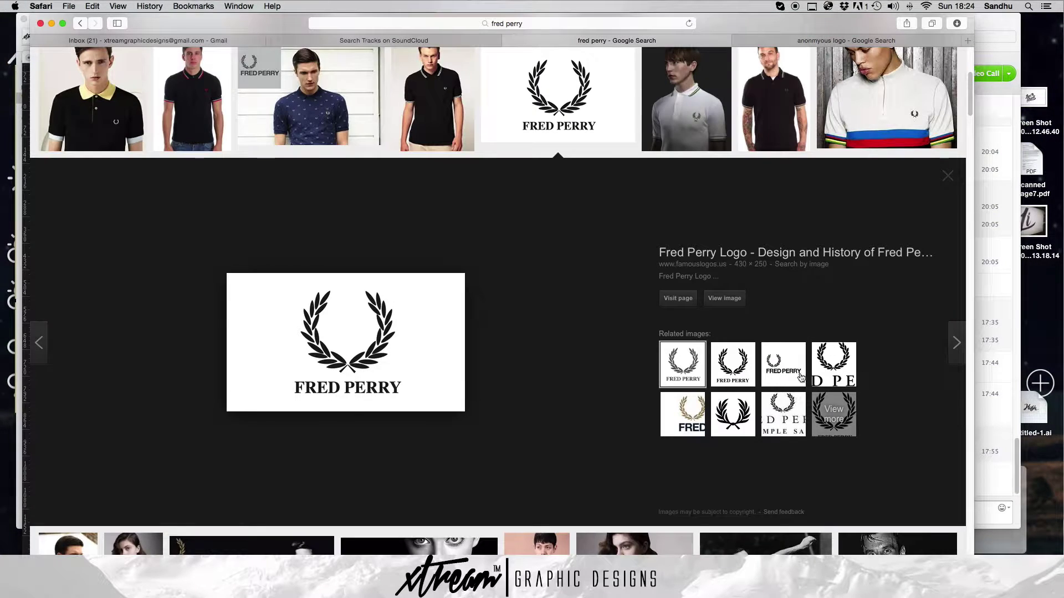
click(801, 377)
click(732, 414)
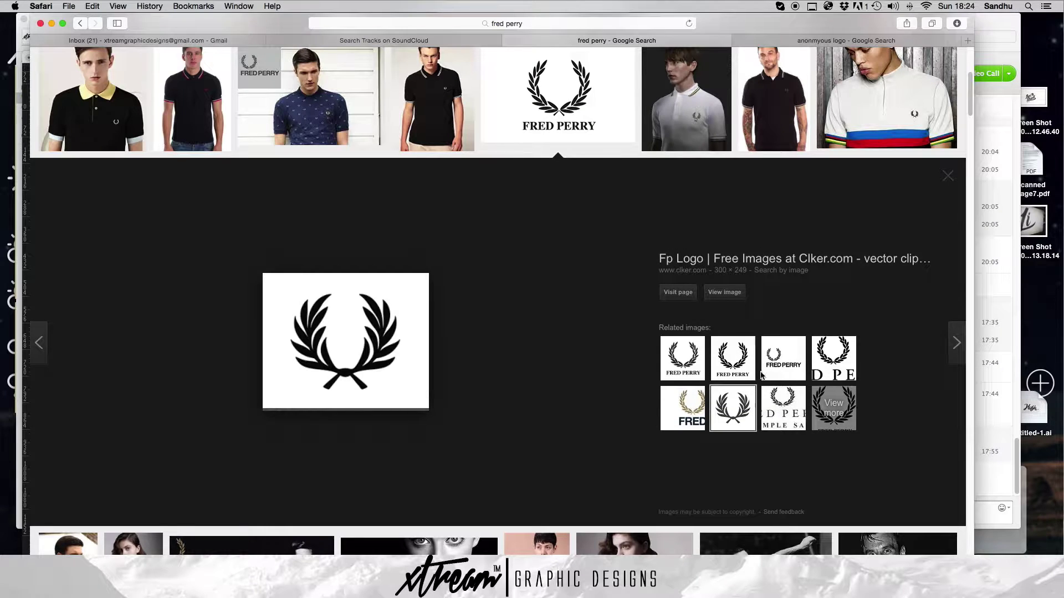
click(729, 377)
click(732, 359)
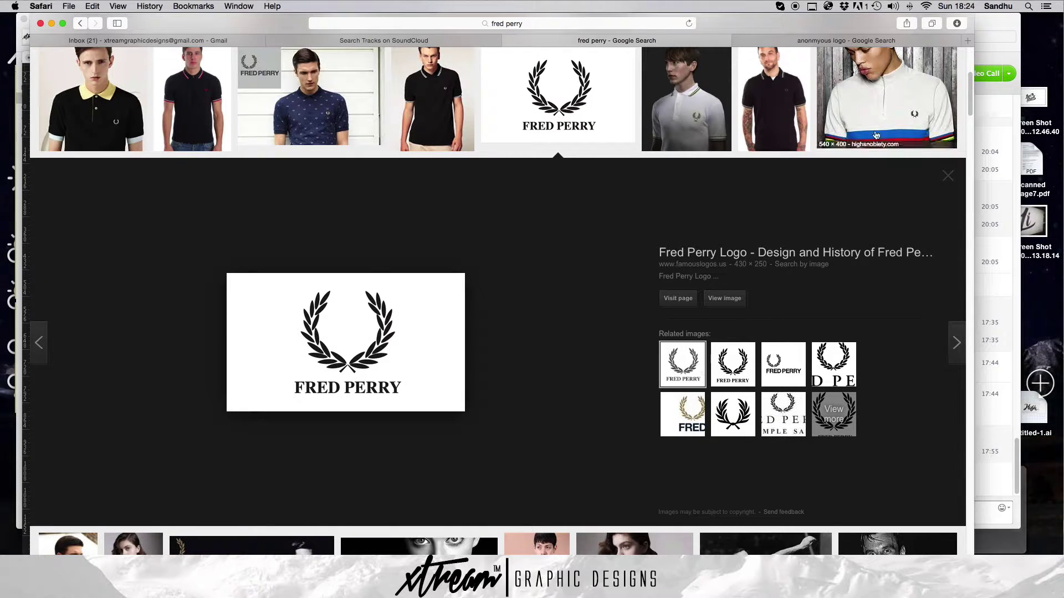
click(682, 358)
key(Escape)
- Browse the remaining Fred Perry image results for laurel uses and compare them with the Anonymous logo results
scroll(609, 349, down, 4)
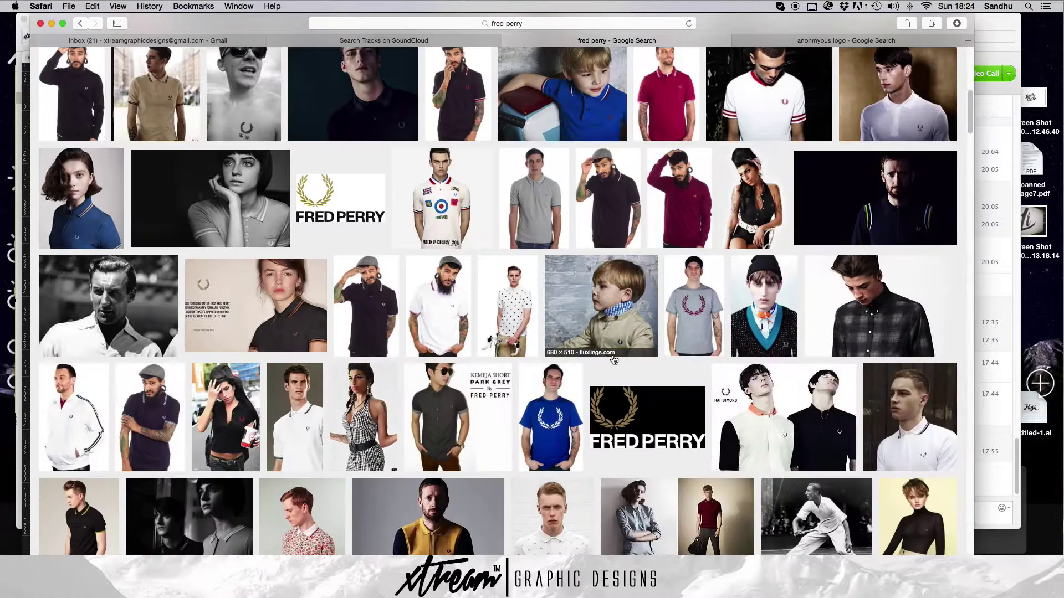
scroll(602, 367, down, 7)
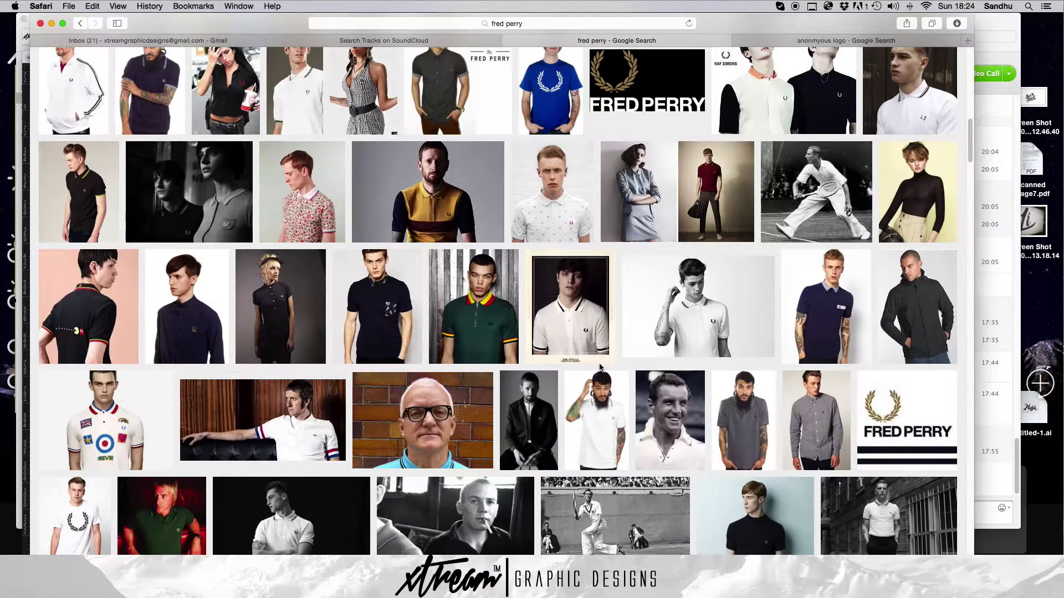
scroll(600, 367, up, 12)
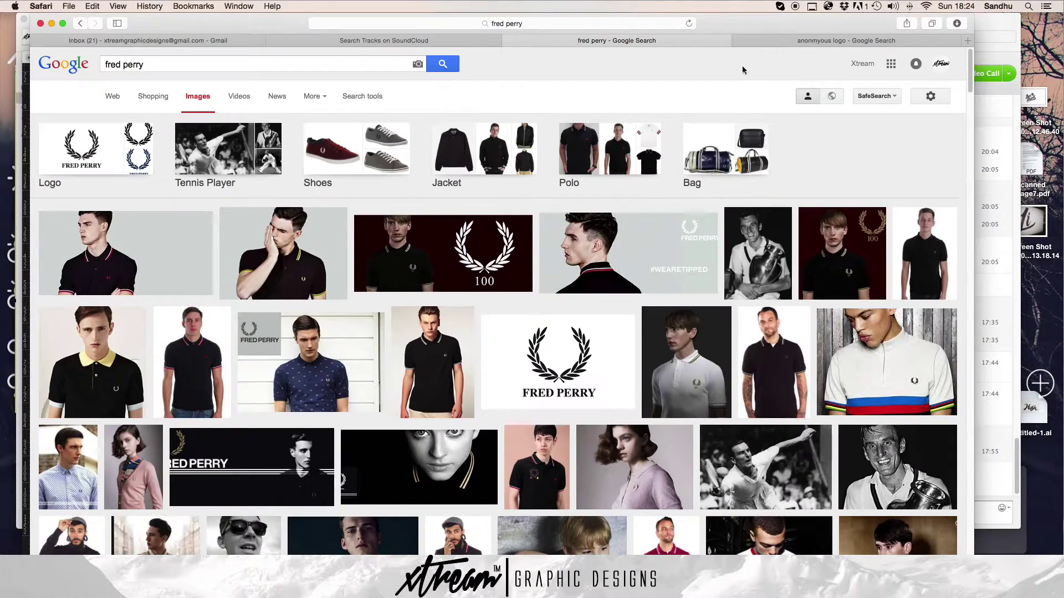
click(802, 41)
click(642, 41)
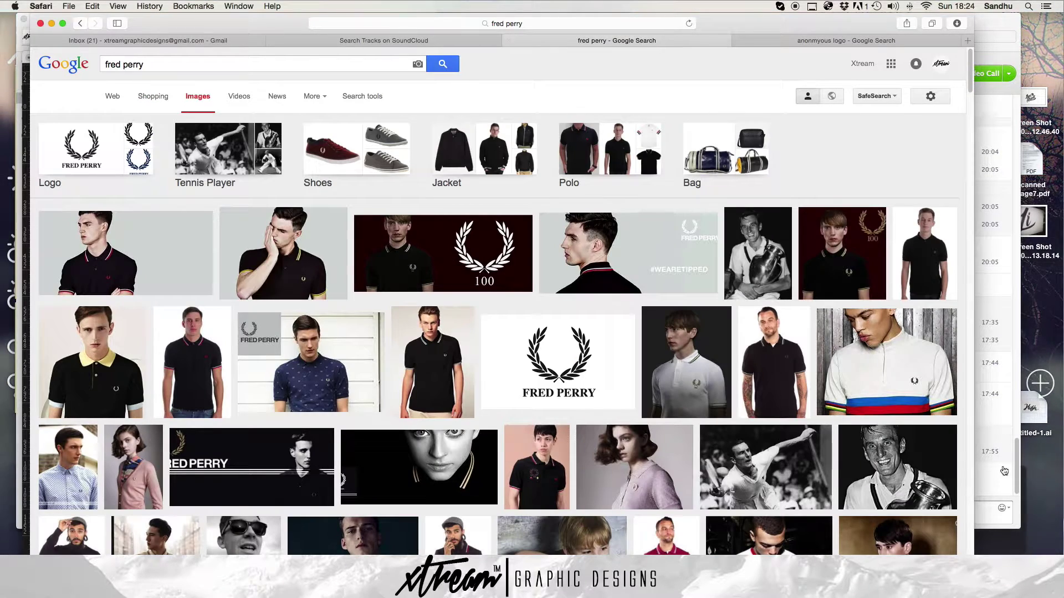
scroll(832, 497, down, 6)
scroll(833, 497, up, 6)
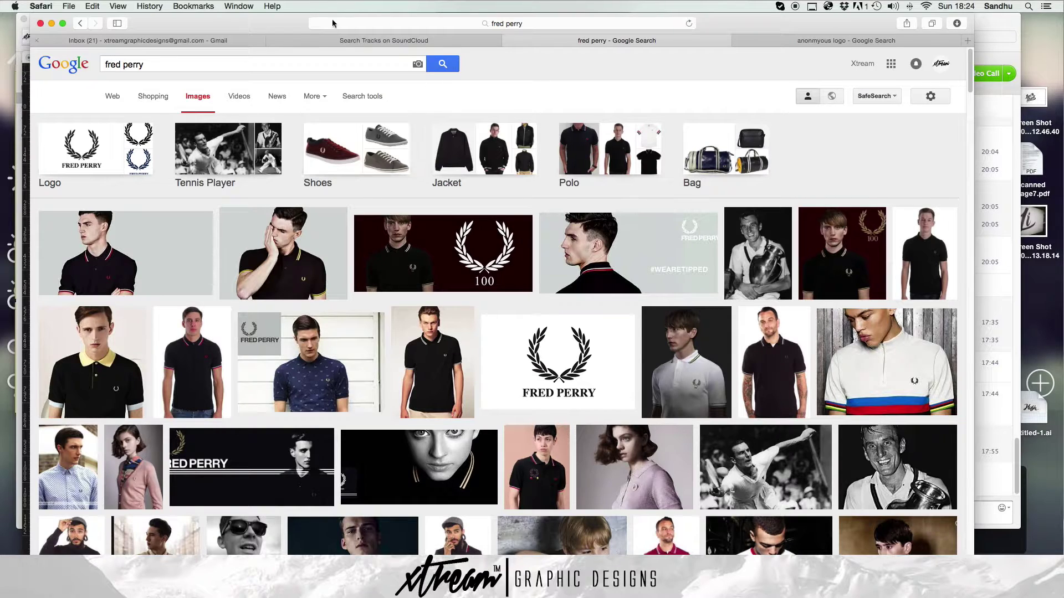
- Search Google Images for "laurels logo design" and look through the results
triple_click(291, 65)
text(la)
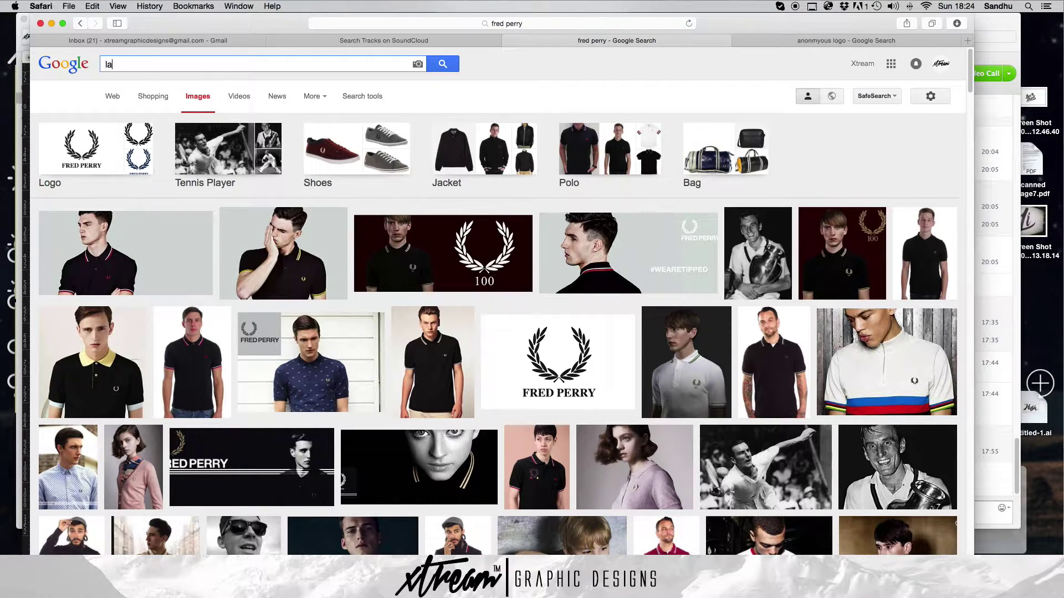
text(urels l)
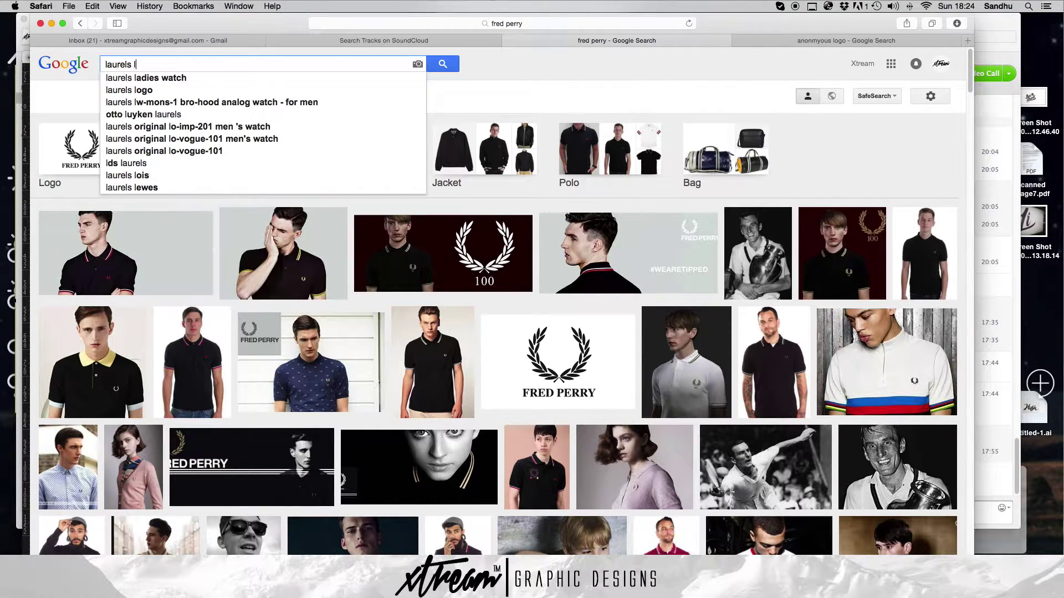
text(ogo design)
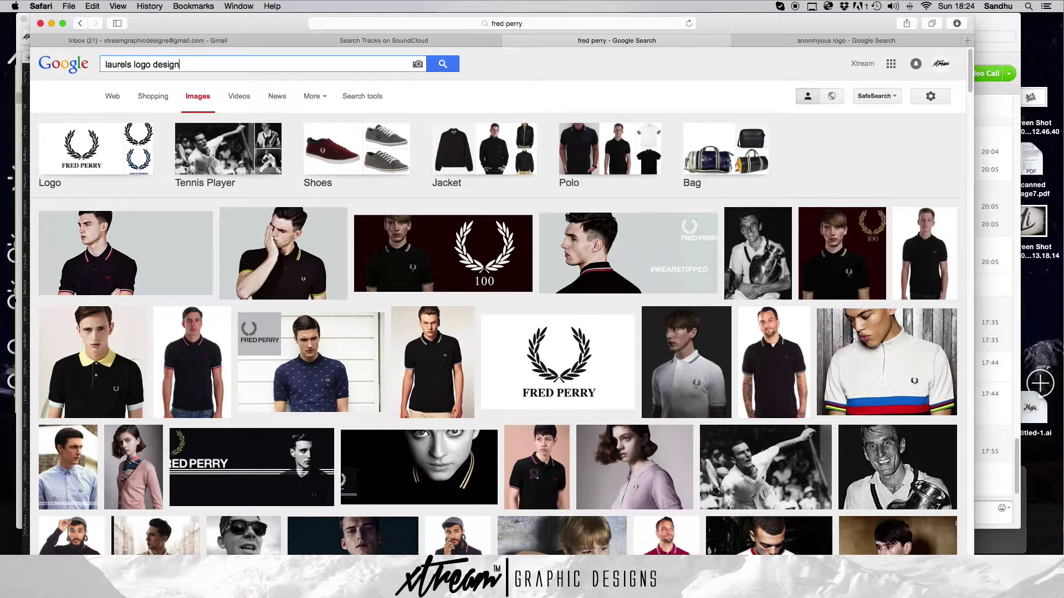
key(Return)
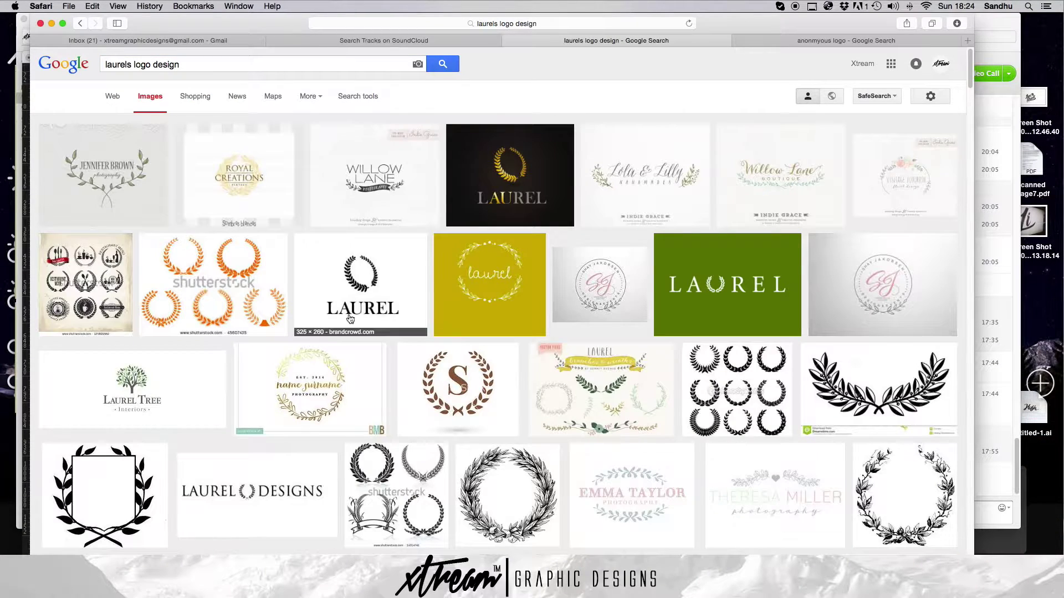
scroll(122, 473, down, 1)
scroll(124, 470, down, 6)
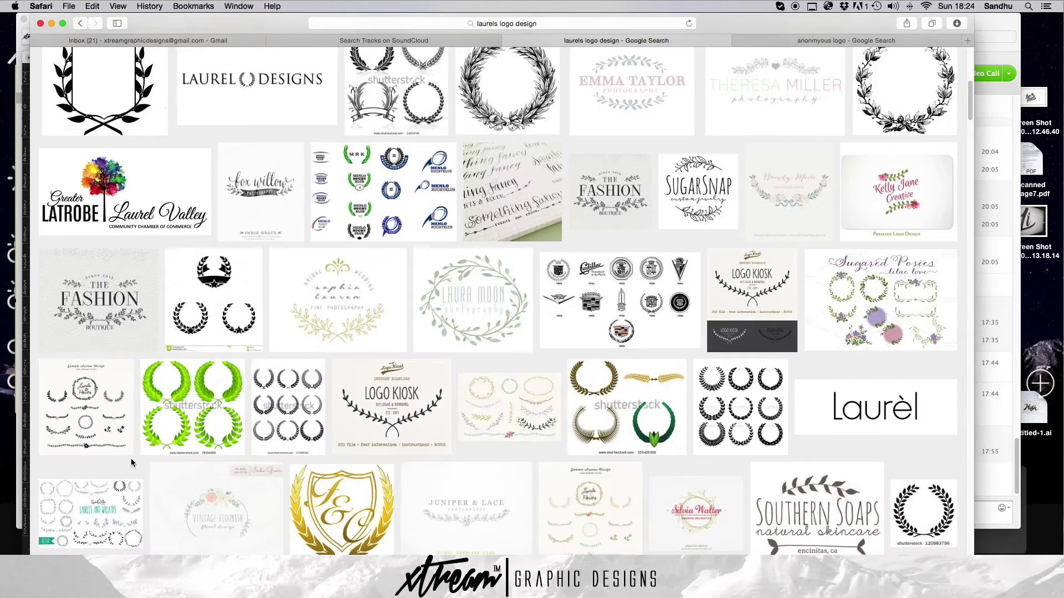
scroll(132, 466, up, 7)
- Shorten the image search to "laurels" and refine it to the Vector category
drag(131, 64, 262, 62)
key(BackSpace)
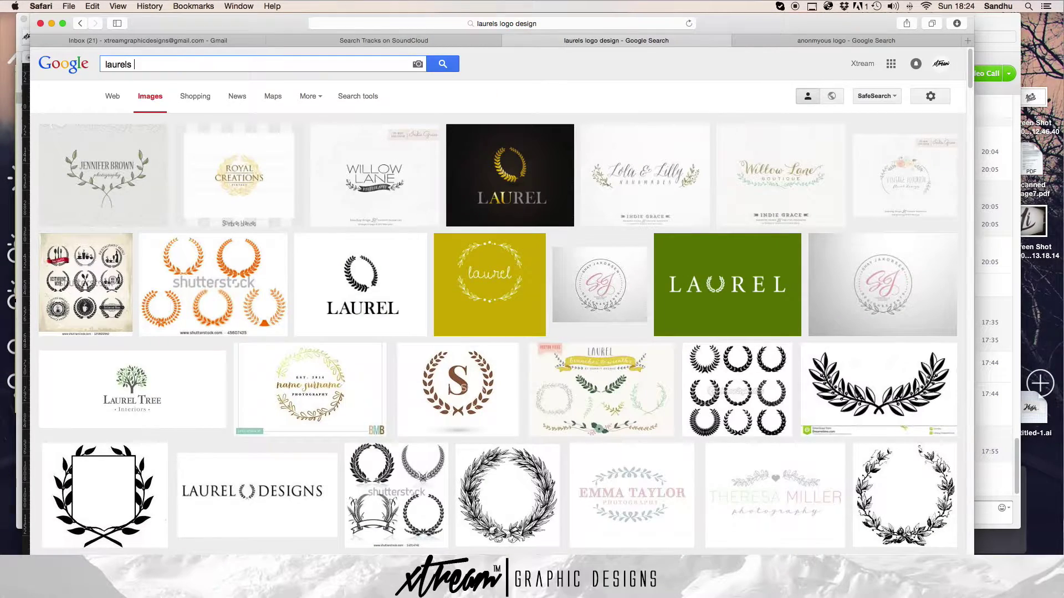
key(Return)
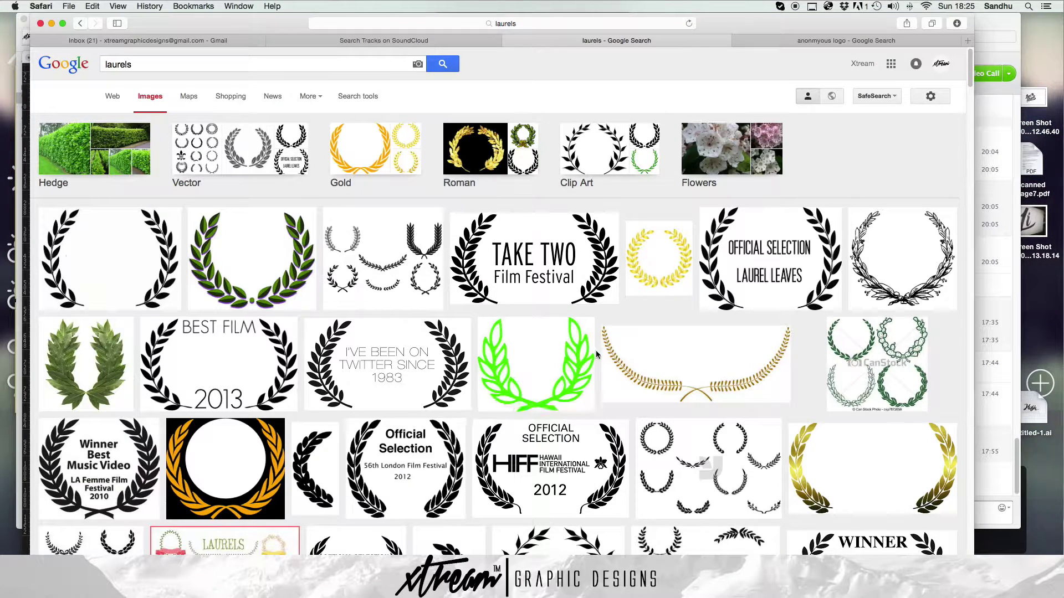
click(259, 162)
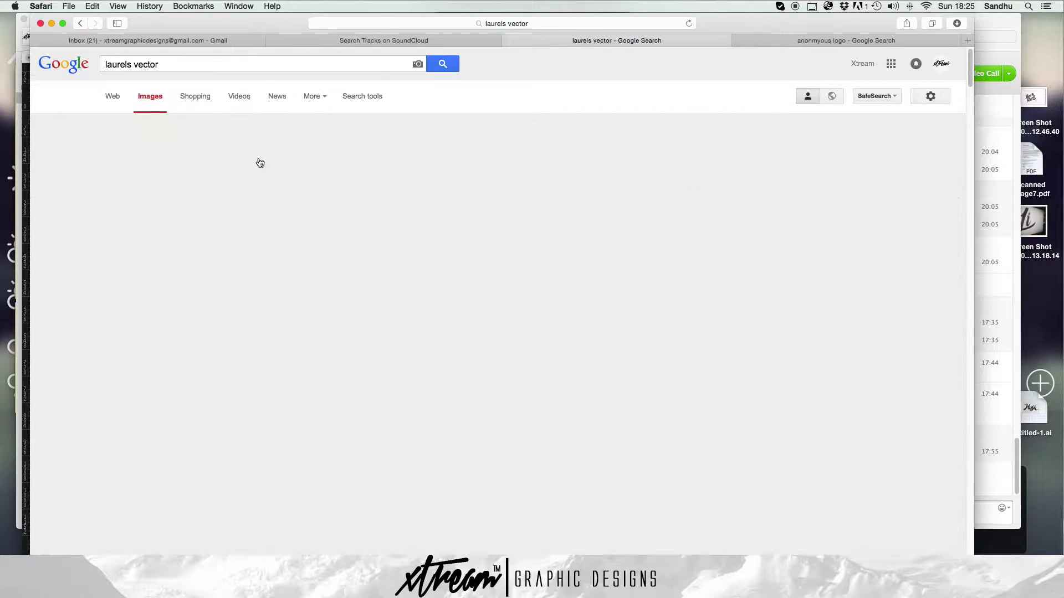
- Examine the sheet of twelve laurel vector designs and browse the other laurel vector results
click(89, 211)
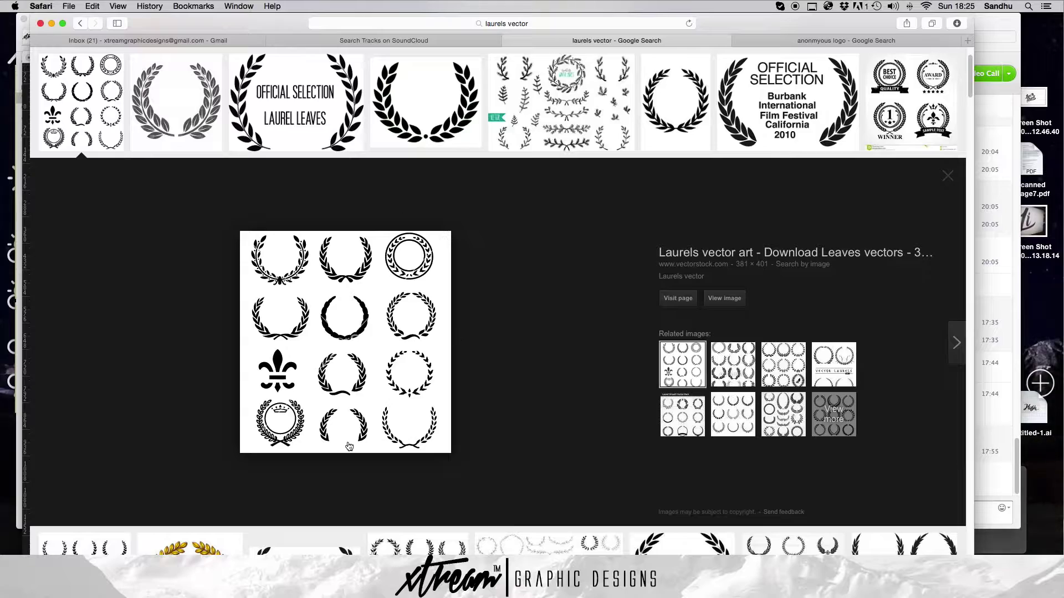
click(944, 173)
scroll(617, 394, down, 6)
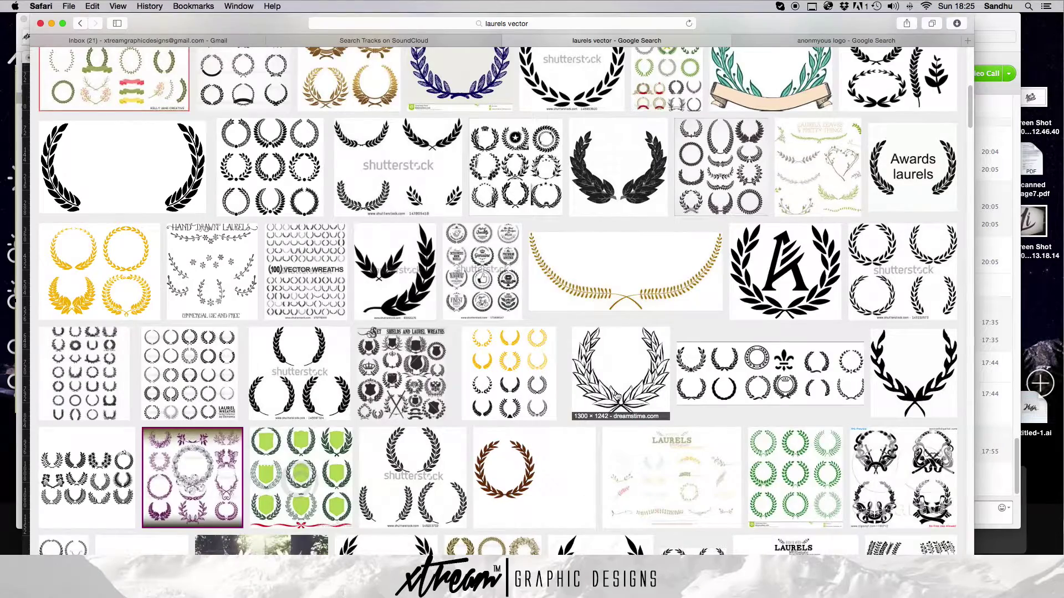
scroll(179, 250, up, 10)
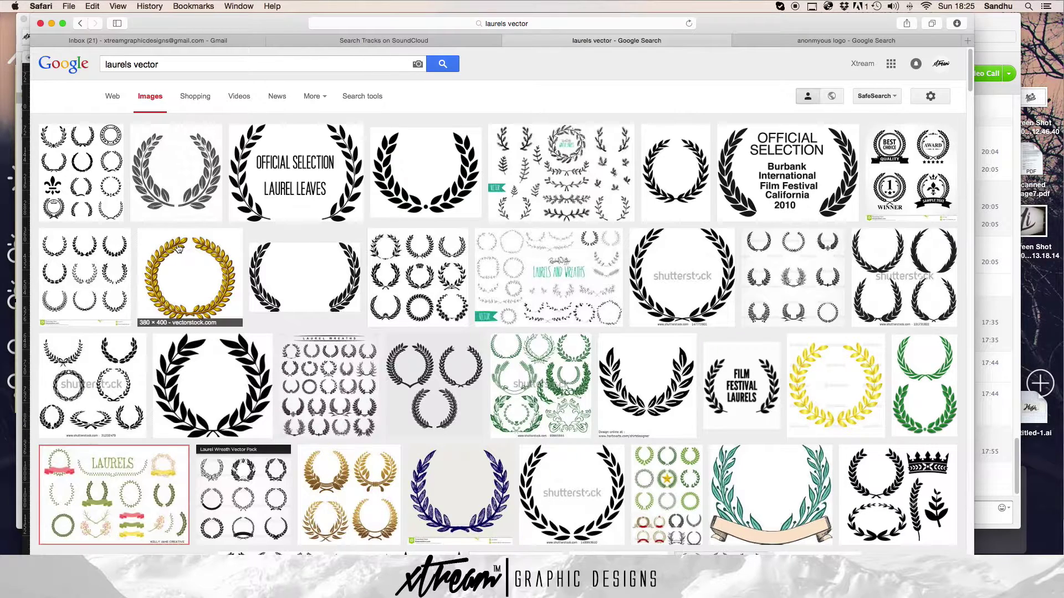
- Switch to Illustrator and create a new 1920 x 1080 pt CMYK document with one artboard
click(651, 546)
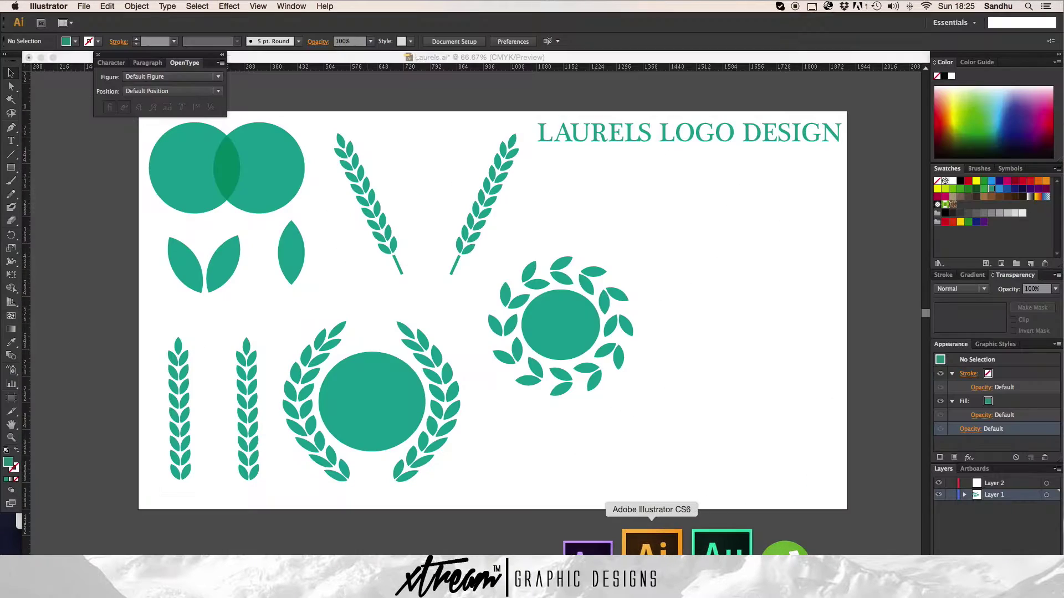
click(77, 5)
click(77, 5)
click(80, 5)
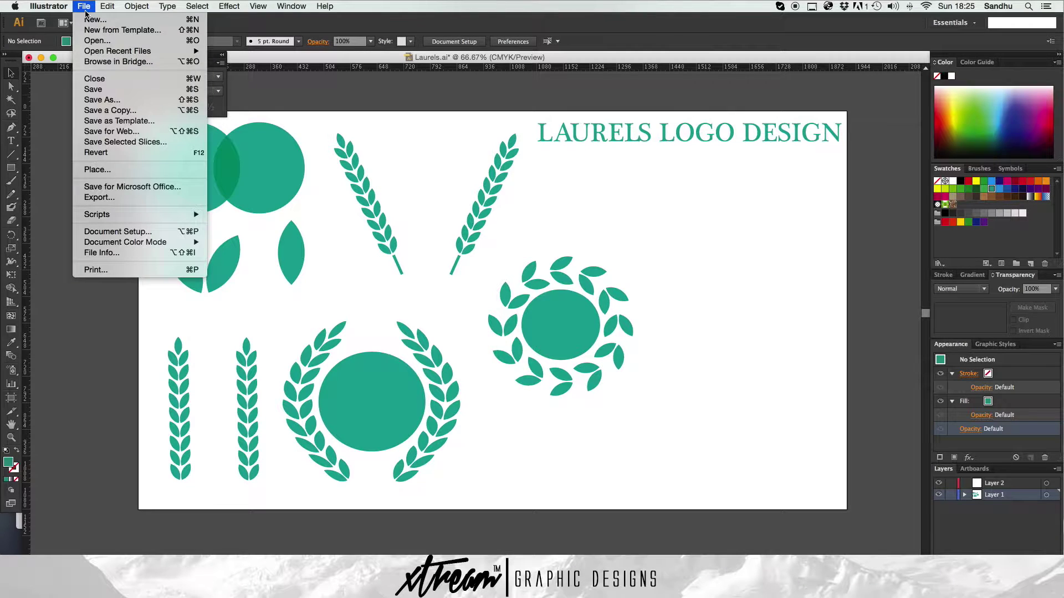
click(79, 5)
click(79, 6)
click(79, 6)
key(super+n)
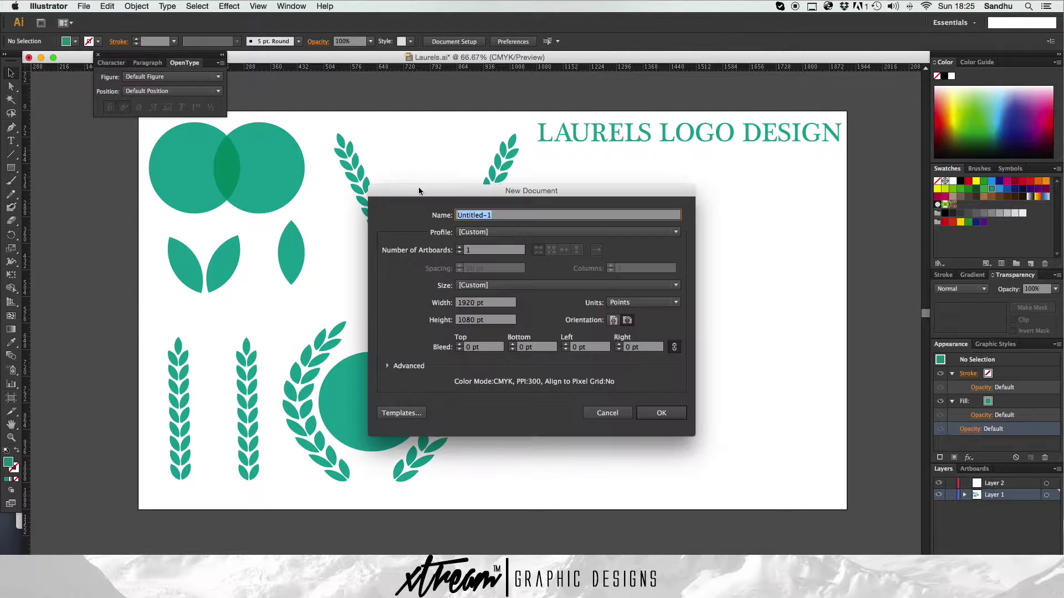
click(664, 415)
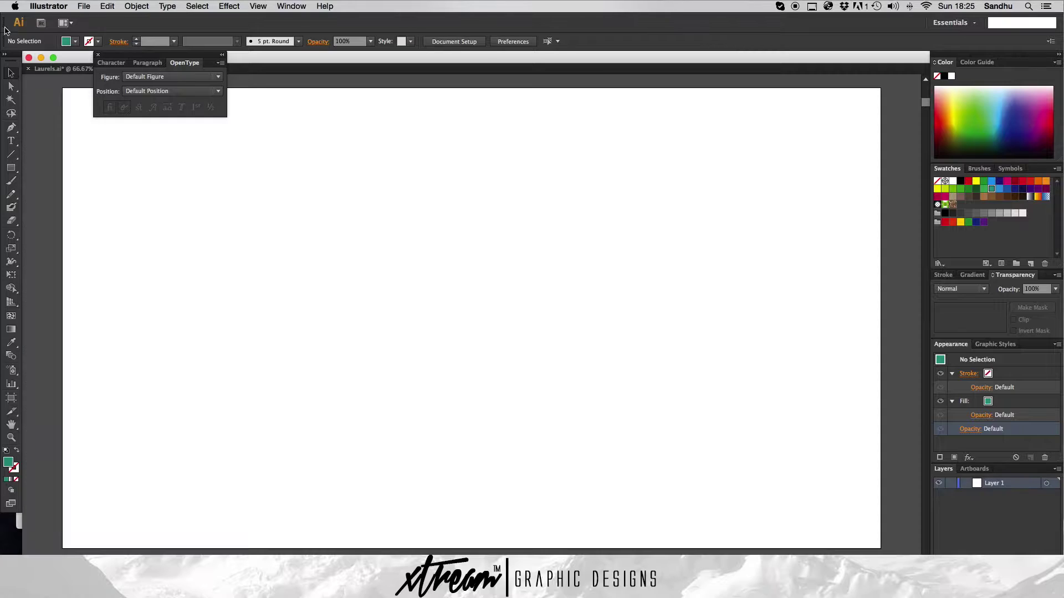
- Review the Laurels.ai examples: overlapping circles, single leaf, leaf pair, straight branches and the angled and curved laurels
click(62, 71)
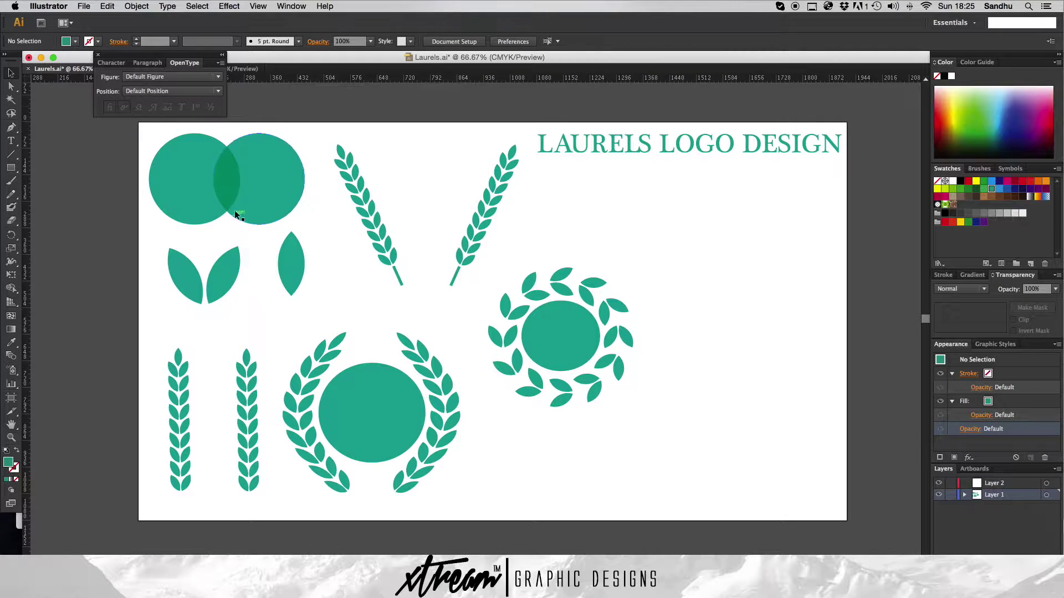
drag(134, 126, 307, 224)
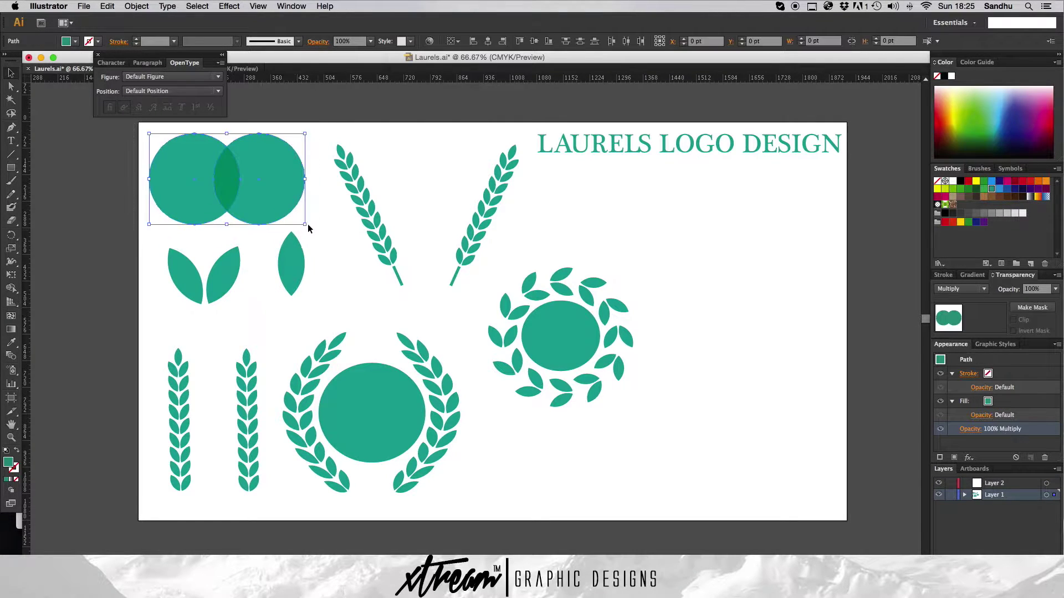
click(327, 247)
drag(145, 247, 271, 294)
click(262, 239)
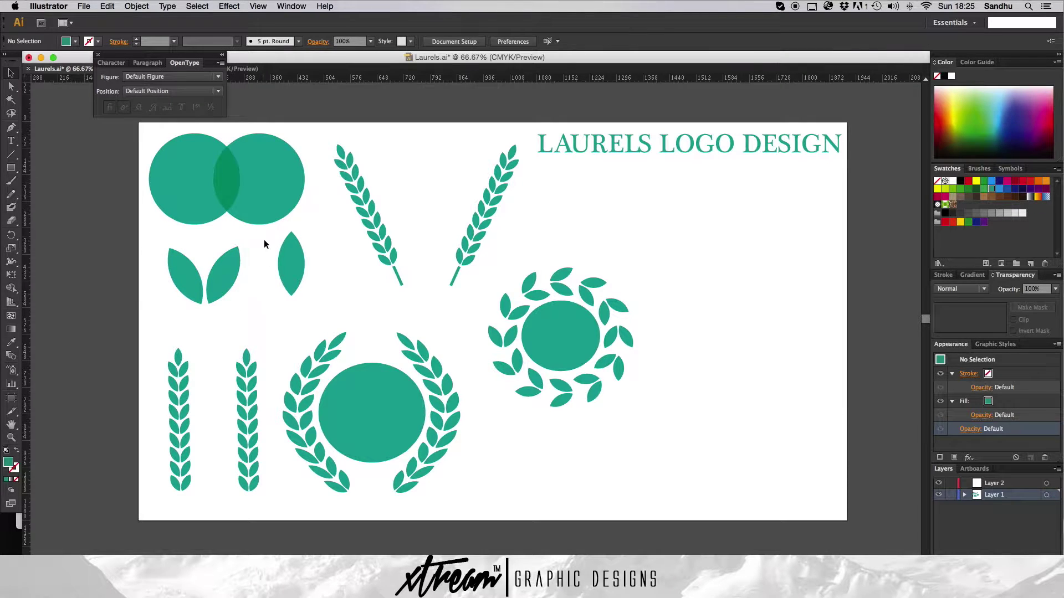
drag(264, 239, 338, 305)
click(145, 240)
drag(145, 232, 271, 328)
click(361, 350)
drag(154, 344, 271, 506)
click(298, 320)
drag(324, 139, 475, 334)
click(591, 496)
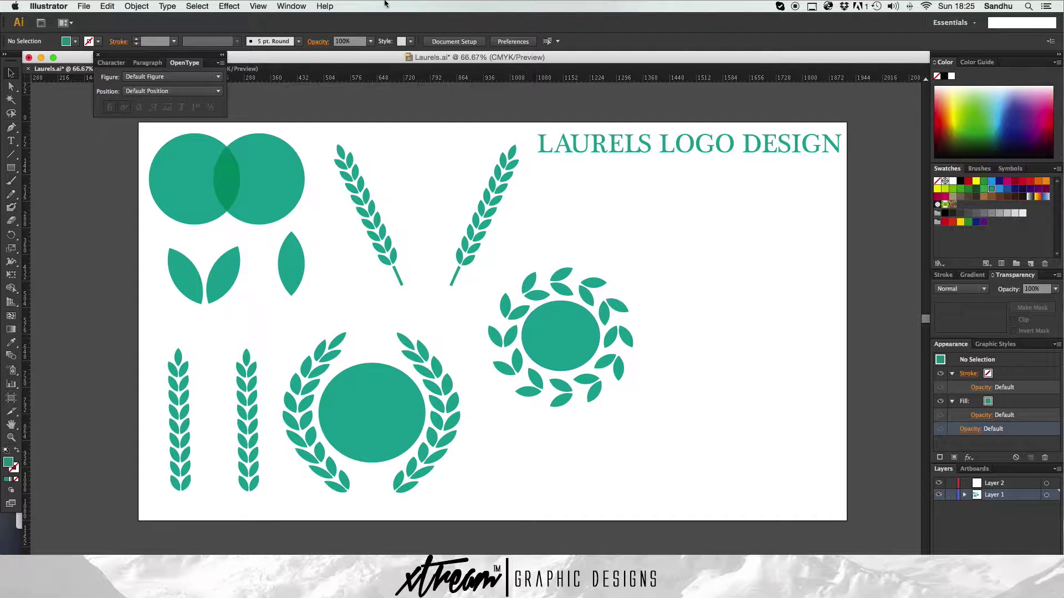
- Return to the blank Untitled-1 document and show the Pathfinder controls near the artboard's upper-right corner, clear of the drawing area
drag(175, 54, 123, 91)
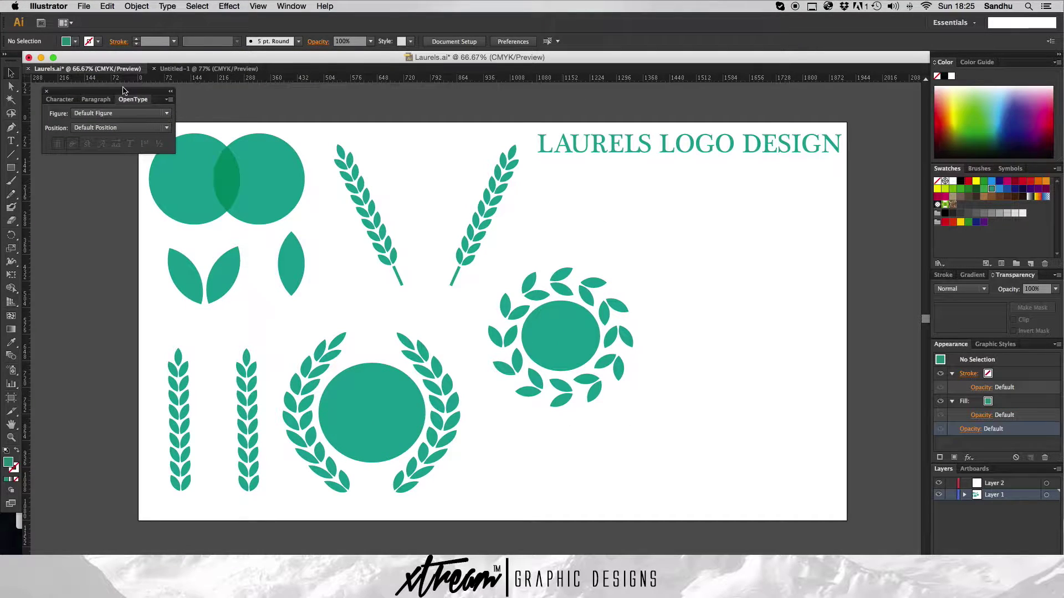
click(226, 71)
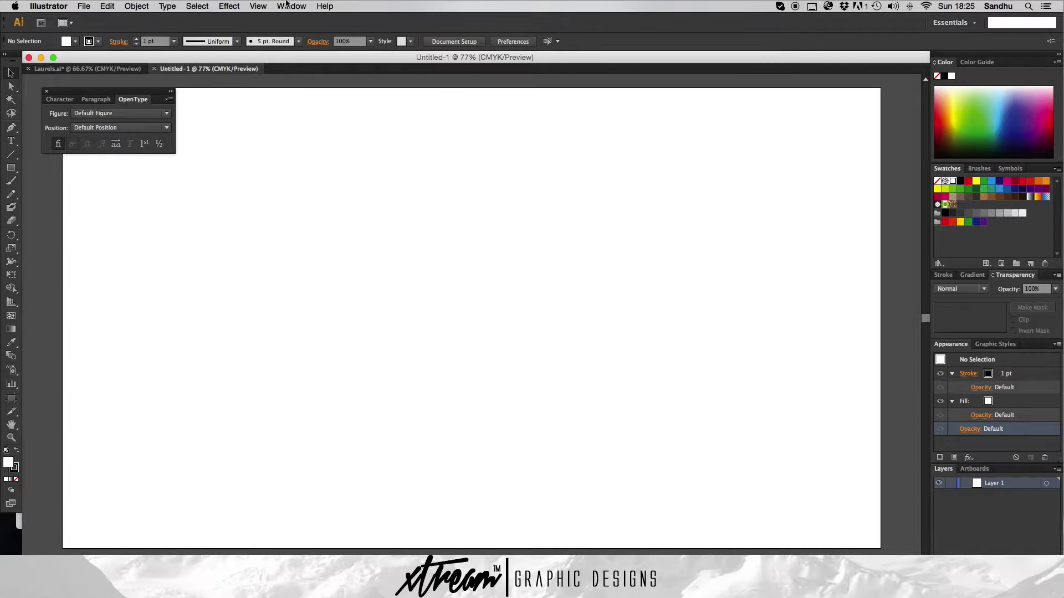
click(289, 6)
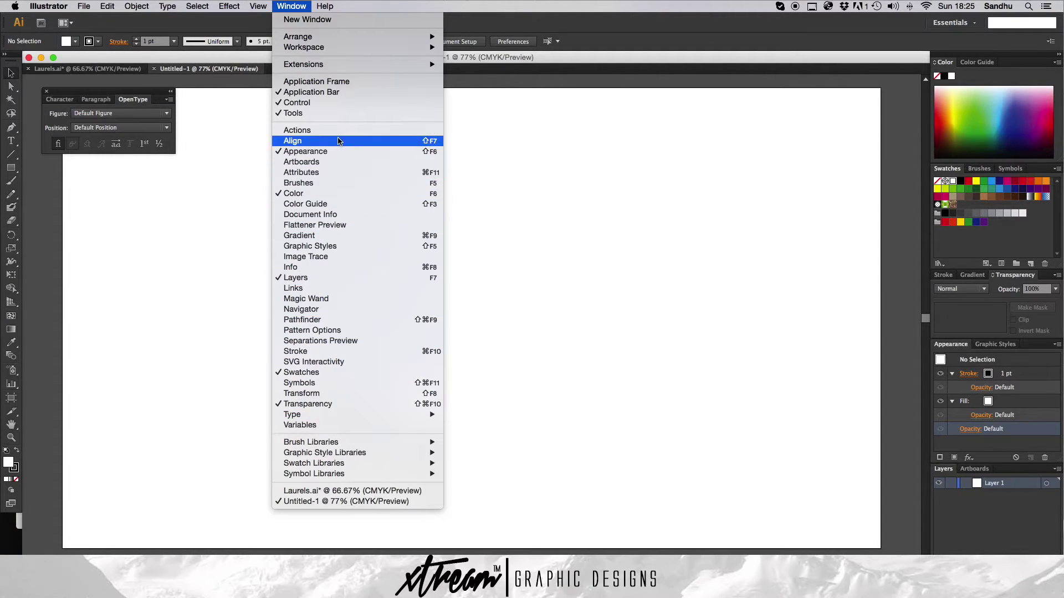
click(323, 320)
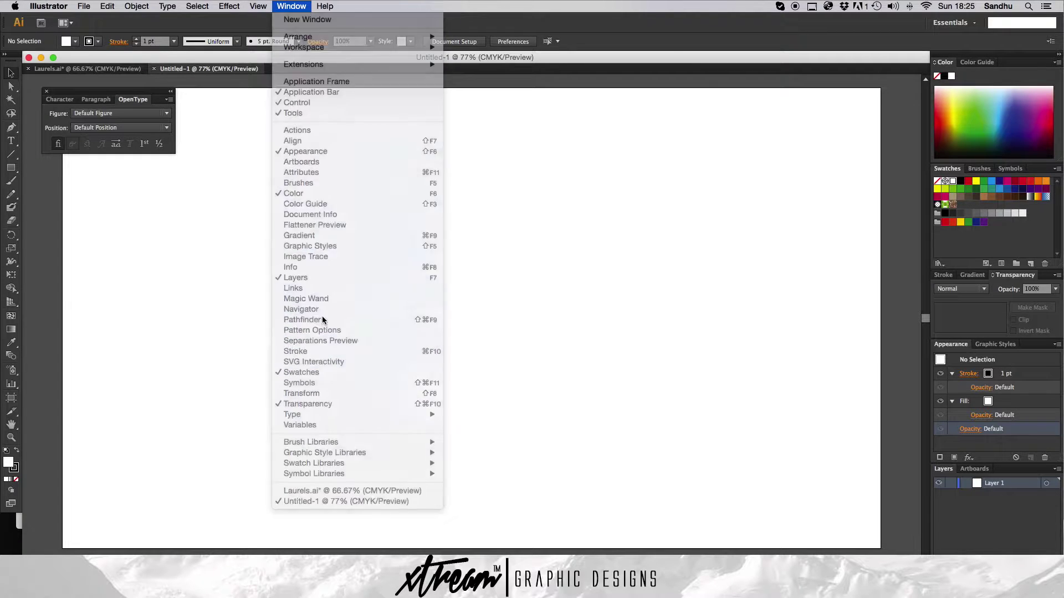
drag(144, 237, 832, 115)
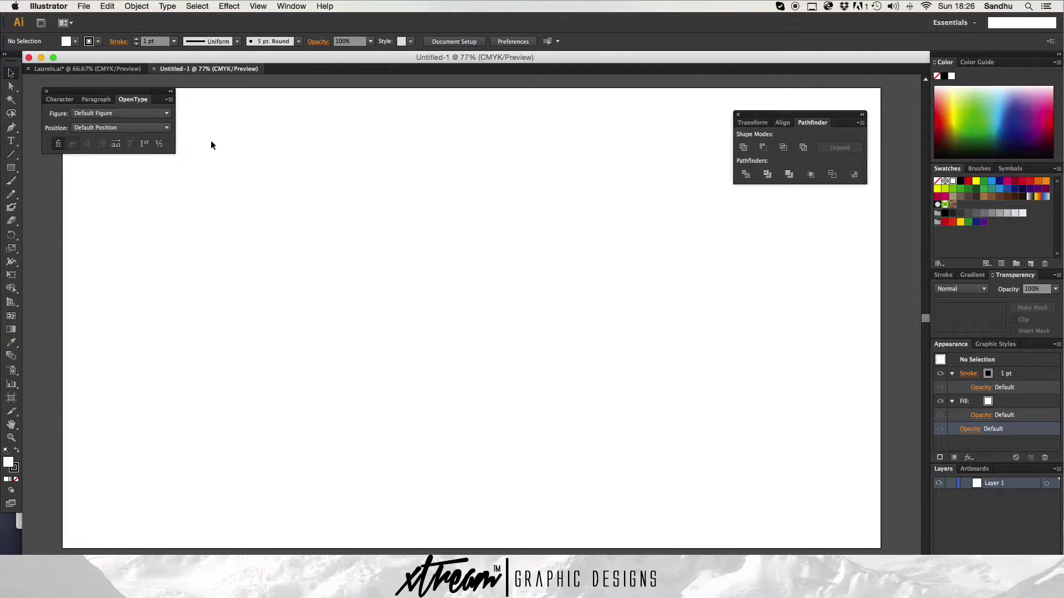
- Choose the Ellipse tool and set a teal-green fill with the Multiply blending mode
click(7, 169)
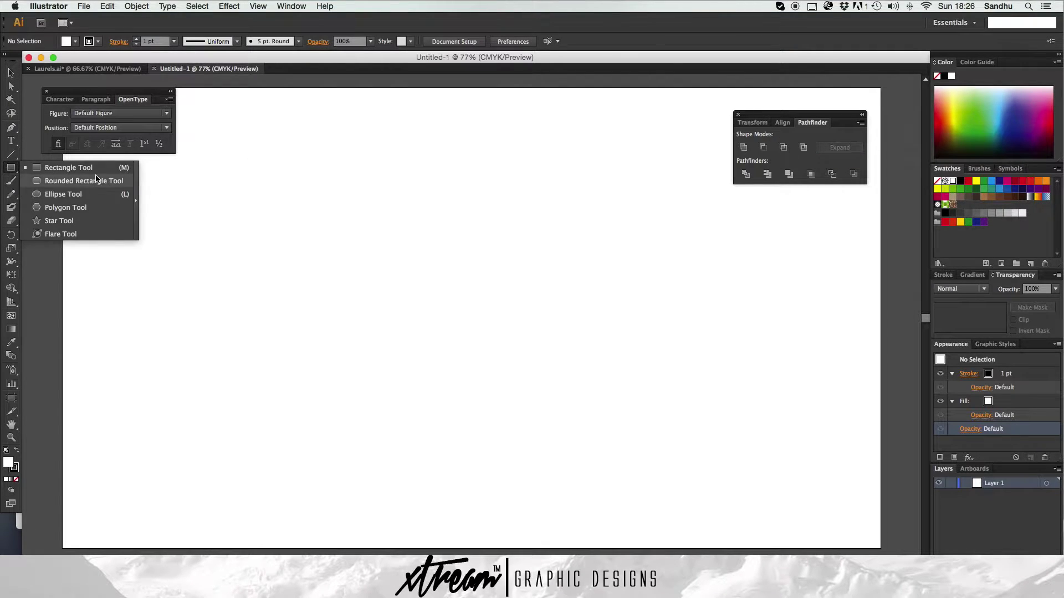
click(86, 196)
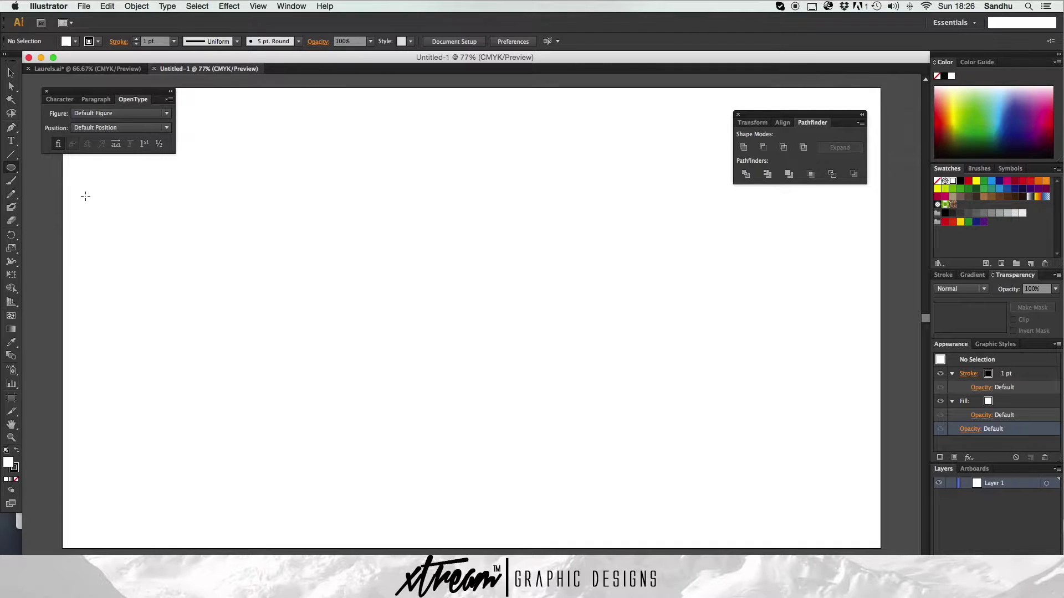
click(990, 406)
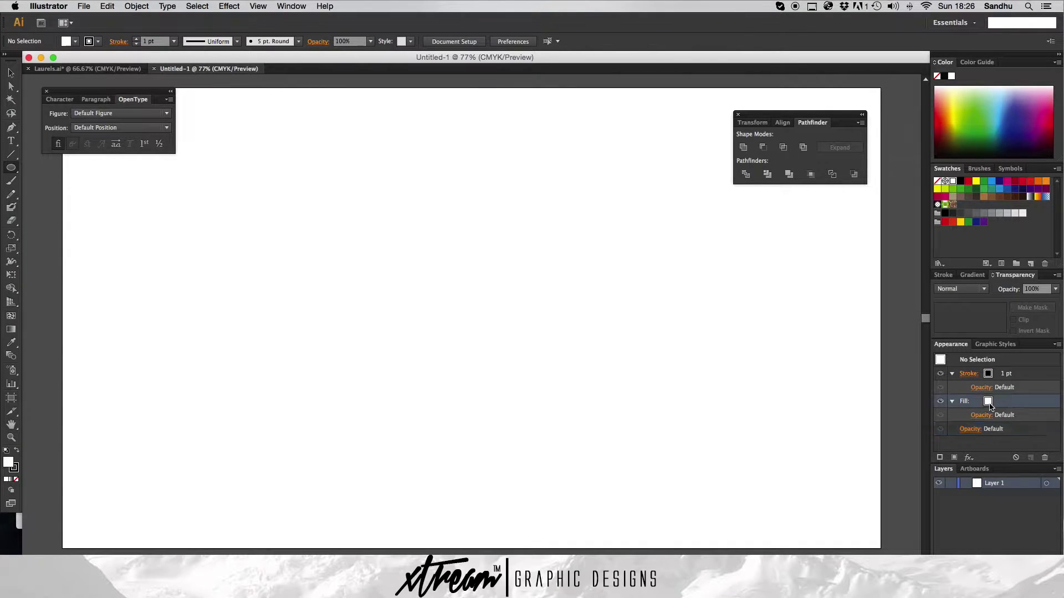
click(995, 402)
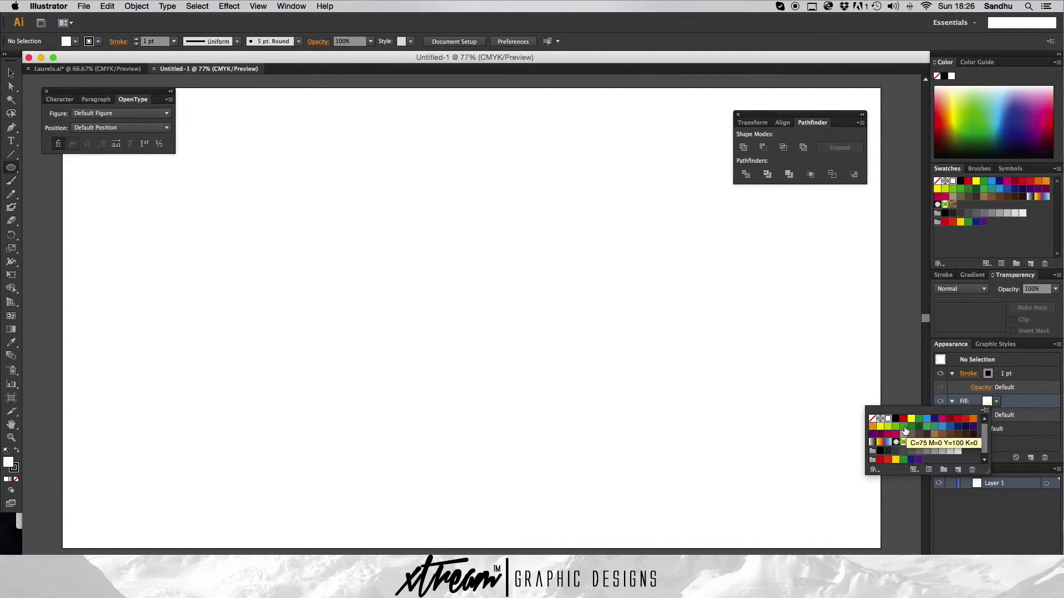
click(935, 428)
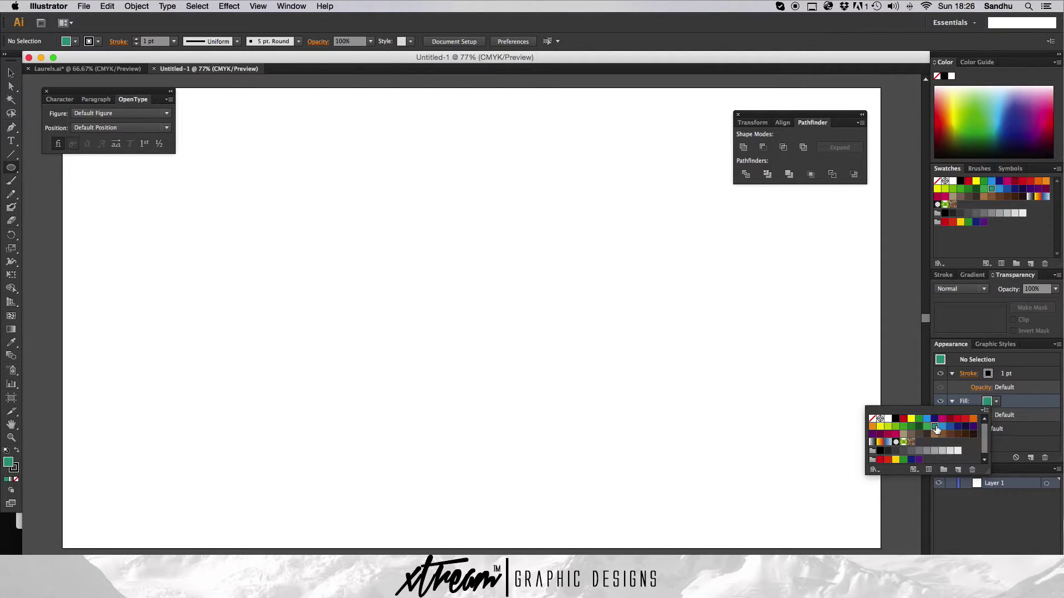
click(994, 402)
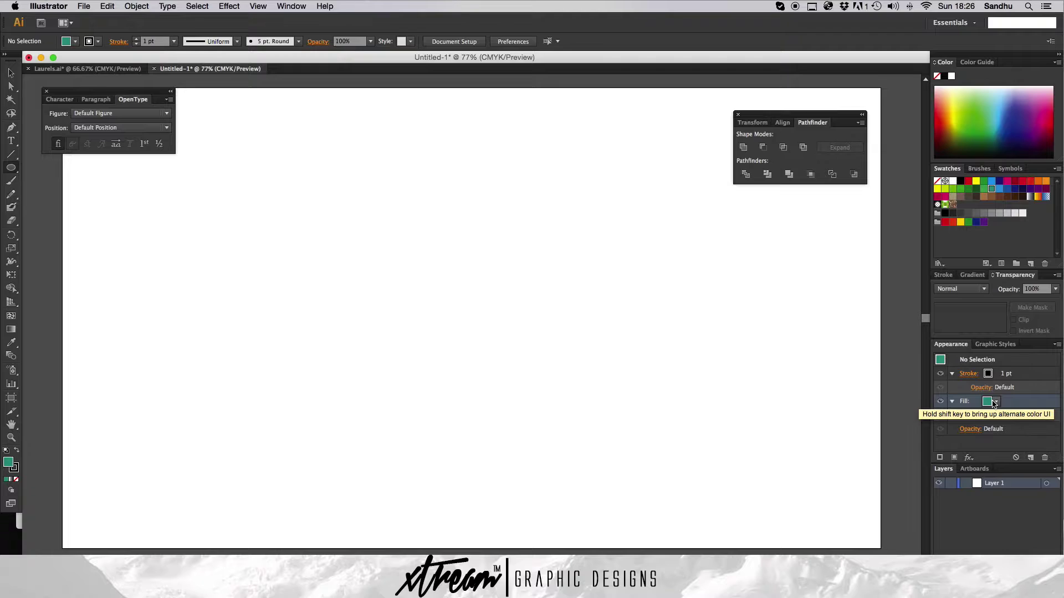
click(973, 289)
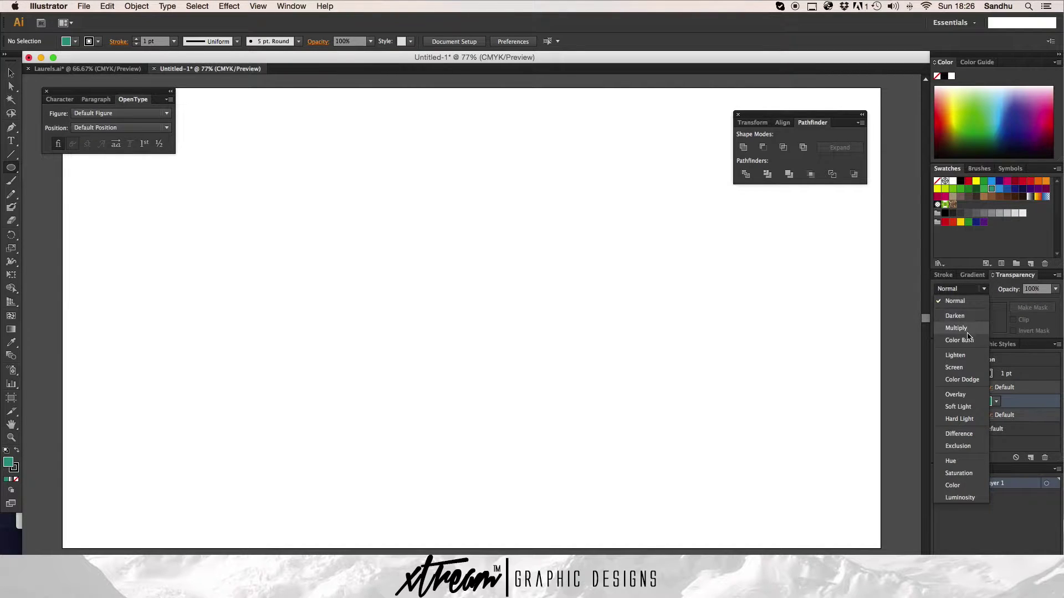
click(963, 331)
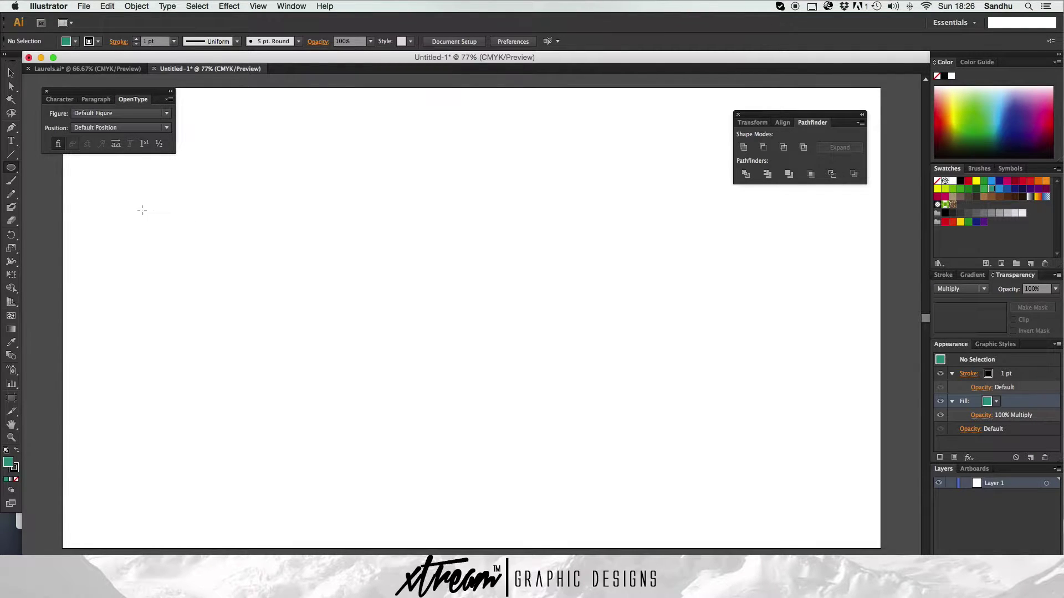
- Draw a circle about 210 pt in diameter in the artboard's upper-left area and duplicate it about 105 pt to the right
drag(142, 209, 226, 300)
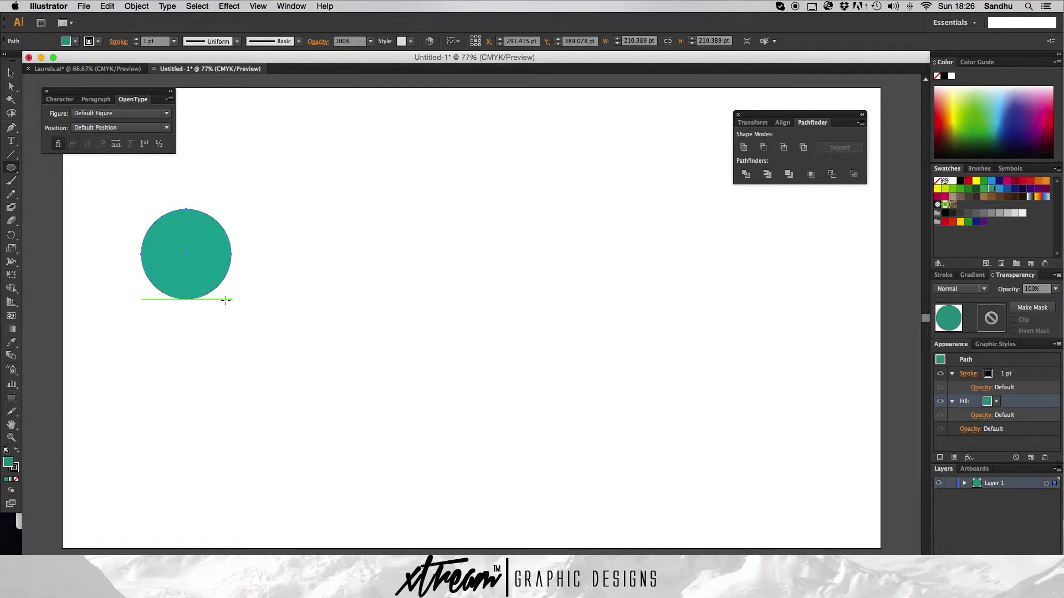
click(11, 74)
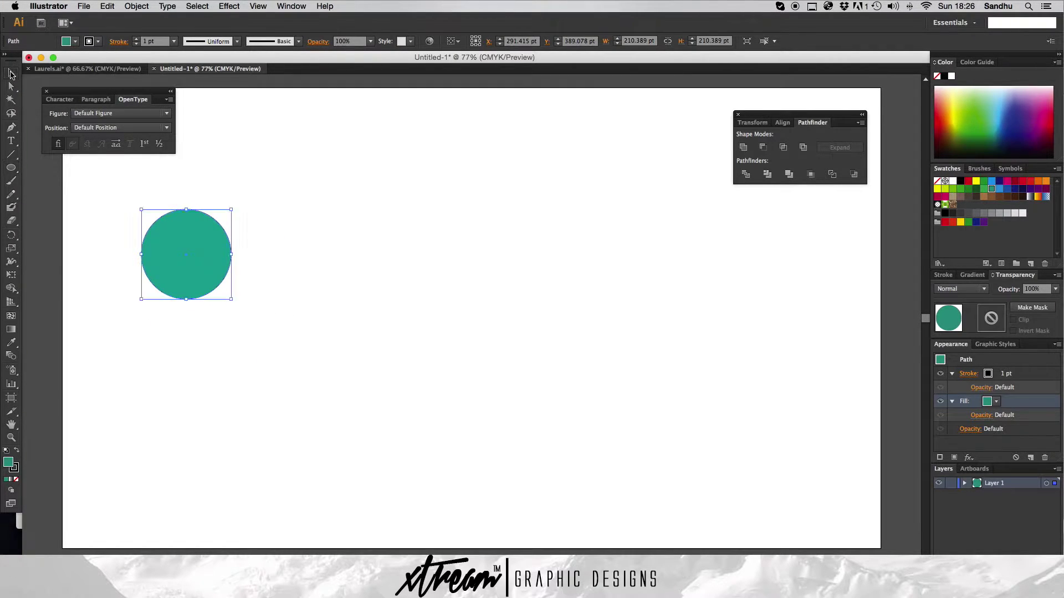
click(11, 169)
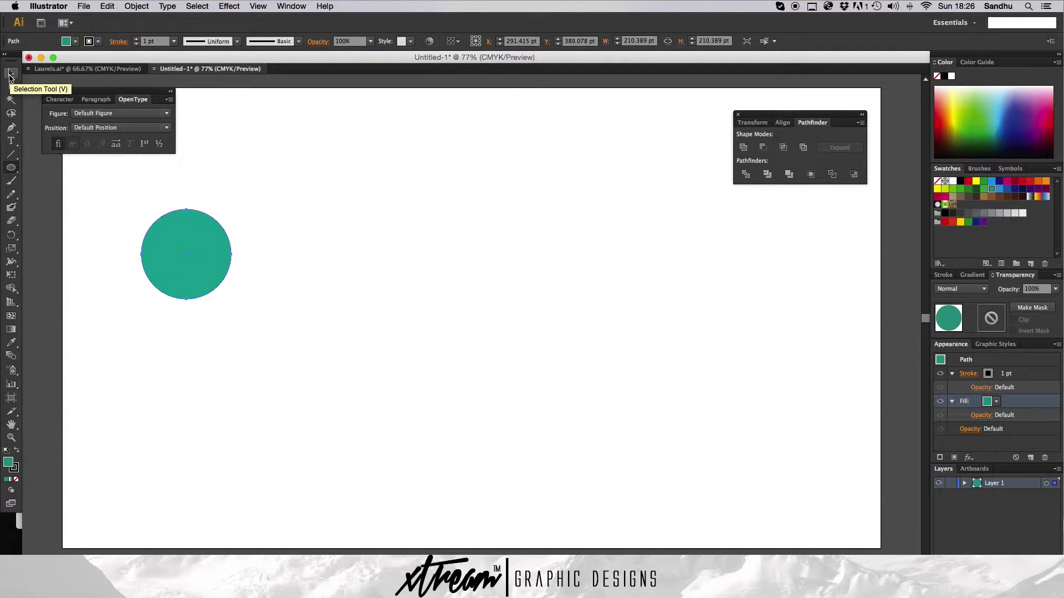
click(11, 74)
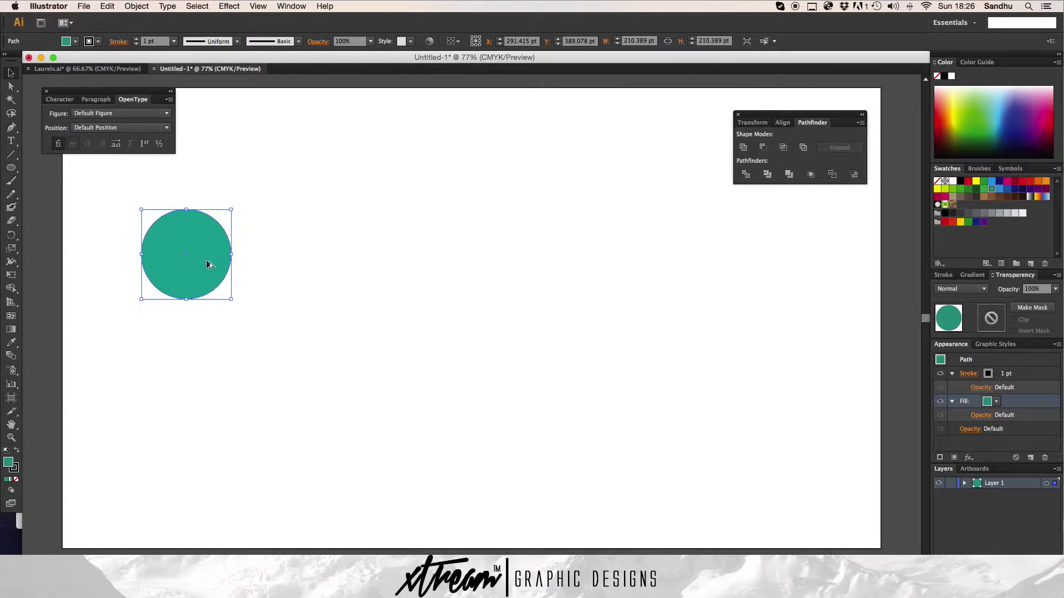
drag(206, 260, 250, 258)
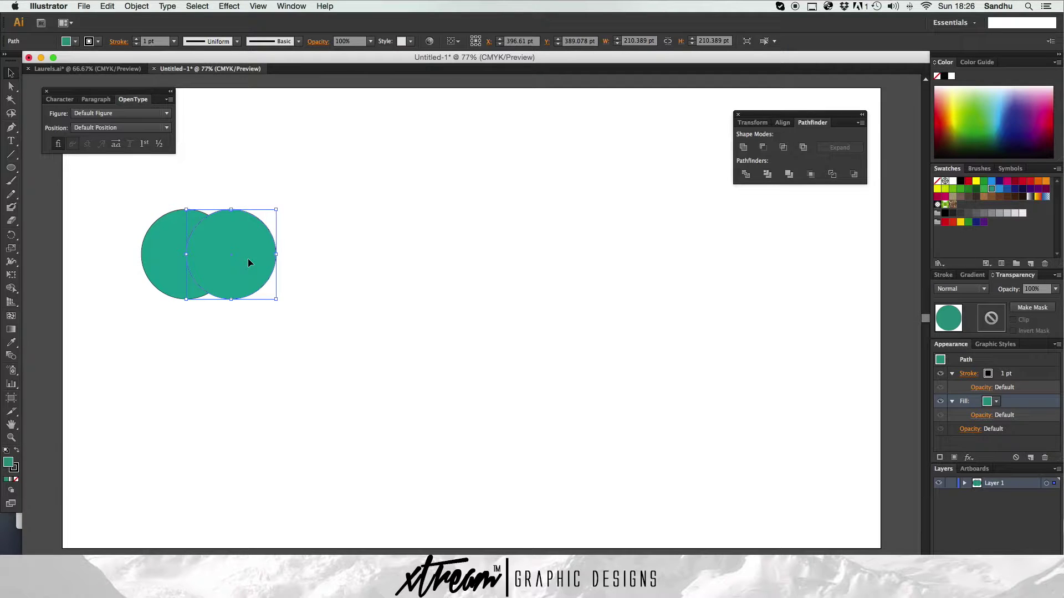
- Set the fill blending mode of both overlapping circles to Multiply
click(365, 274)
drag(109, 192, 397, 365)
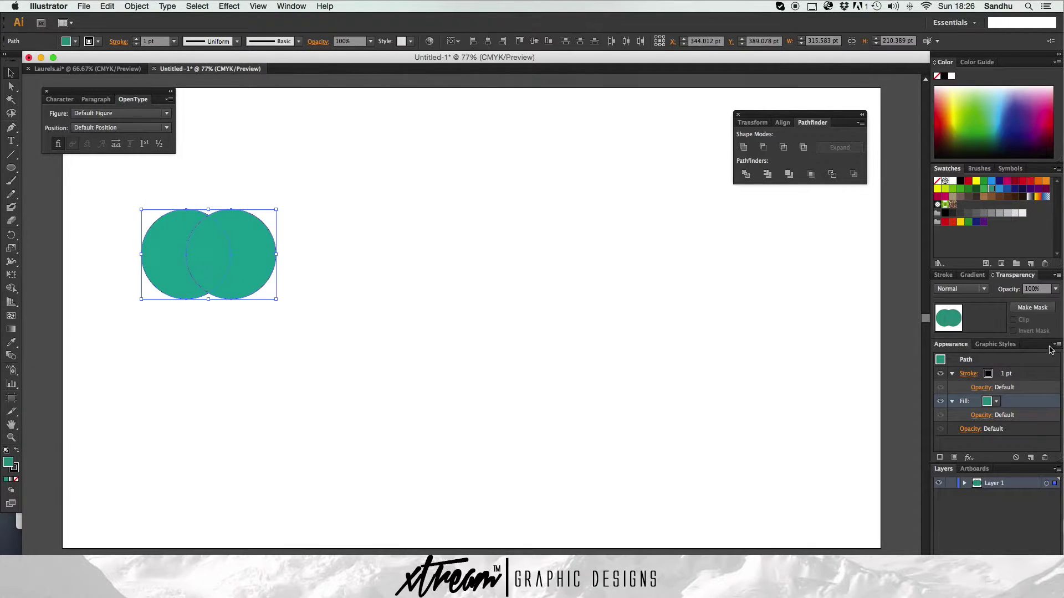
click(961, 289)
click(956, 328)
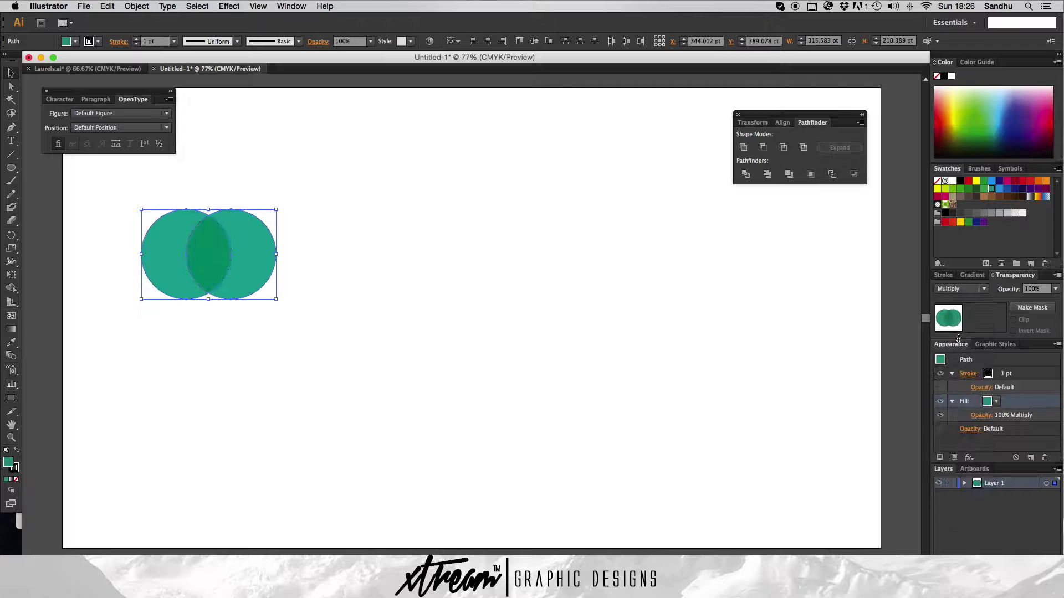
click(400, 275)
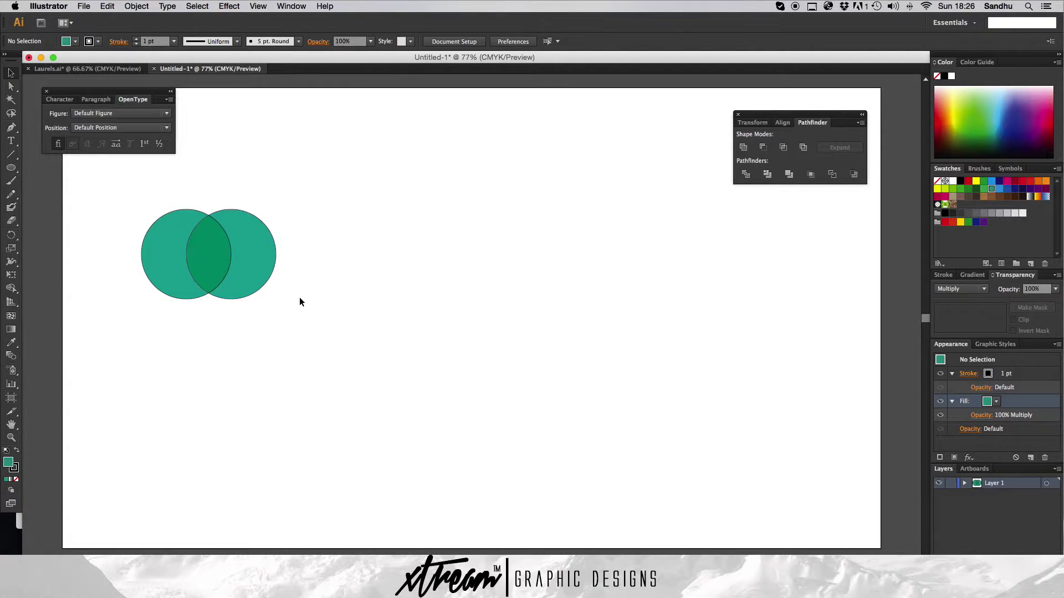
- Move the right circle about 31 pt farther right to narrow the overlap
click(264, 263)
drag(251, 264, 264, 264)
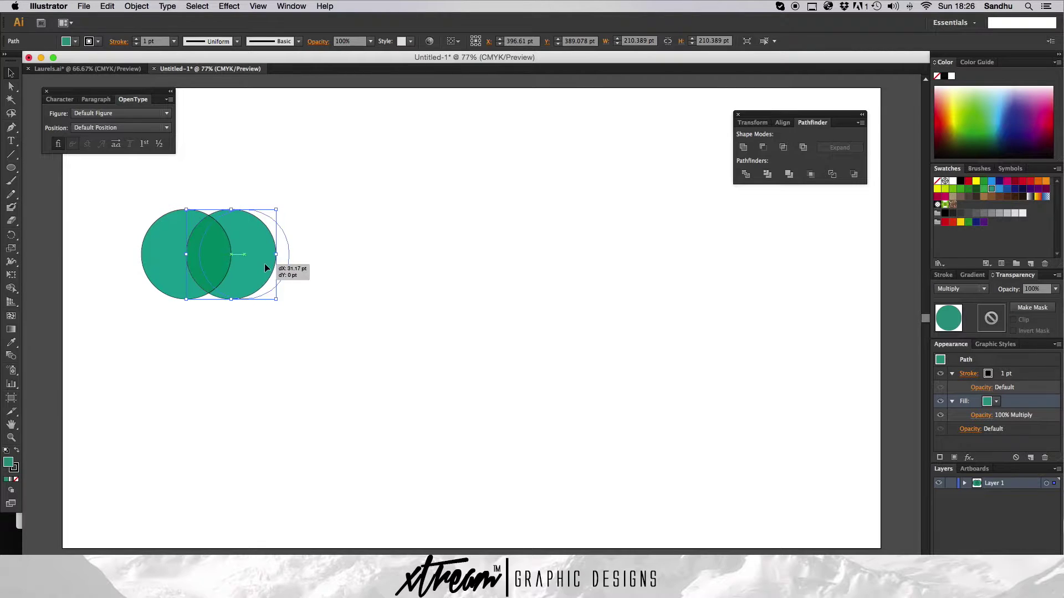
click(433, 282)
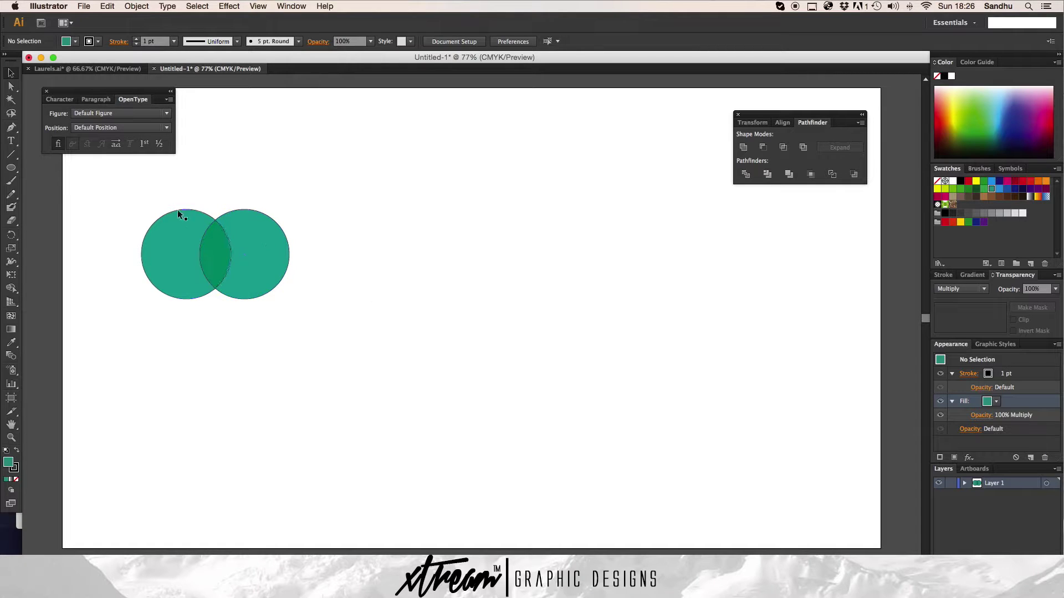
- Remove the stroke from both circles and shift the pair slightly to the right
drag(120, 187, 437, 377)
click(990, 374)
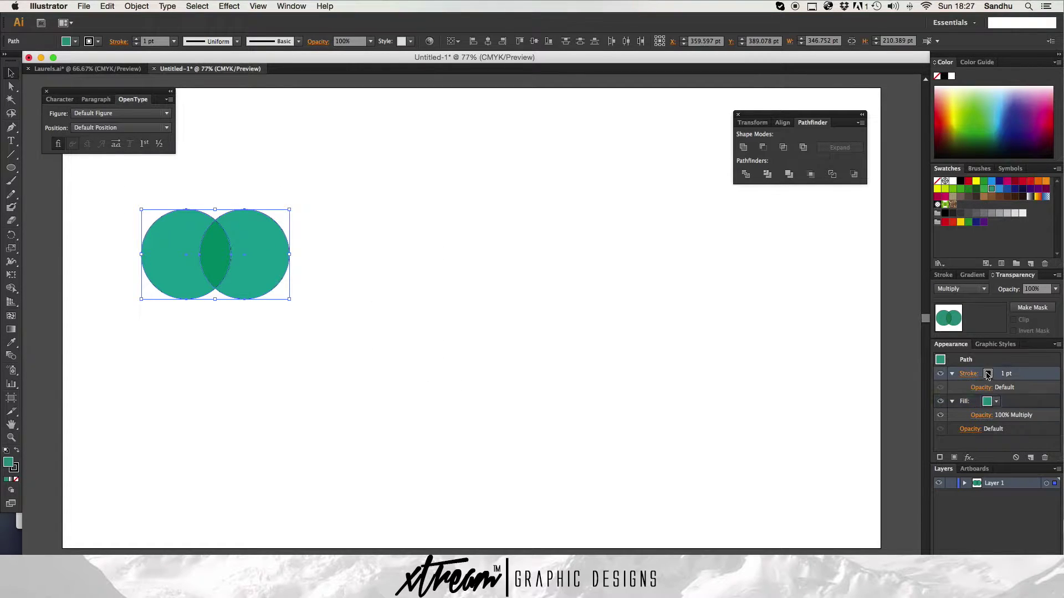
click(990, 374)
click(872, 393)
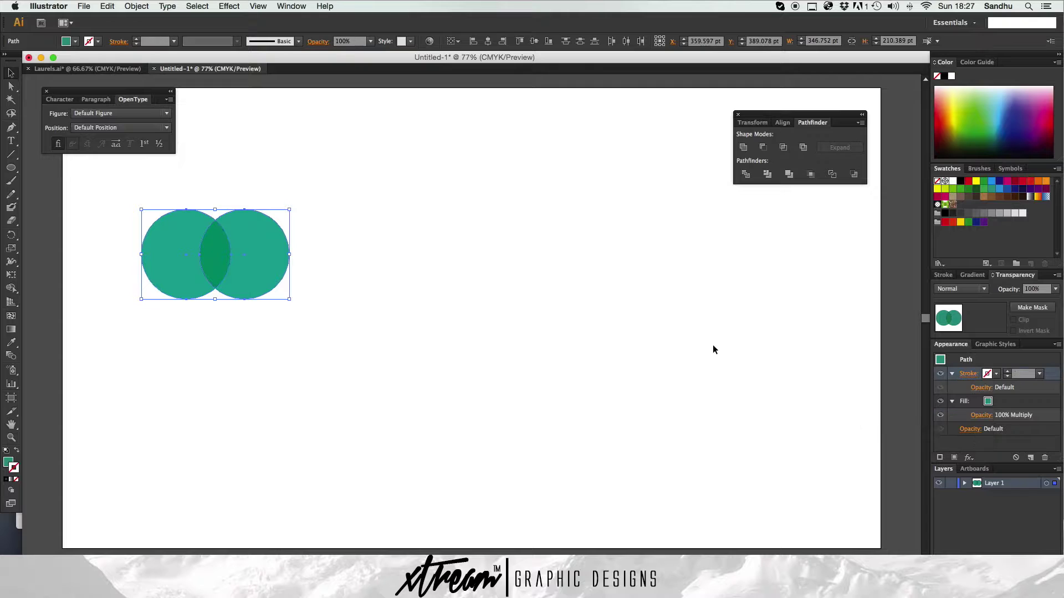
click(386, 310)
drag(92, 182, 367, 343)
- Compare with the overlapping circles in Laurels.ai, and move the right circle slightly farther right for a slimmer overlap
click(112, 70)
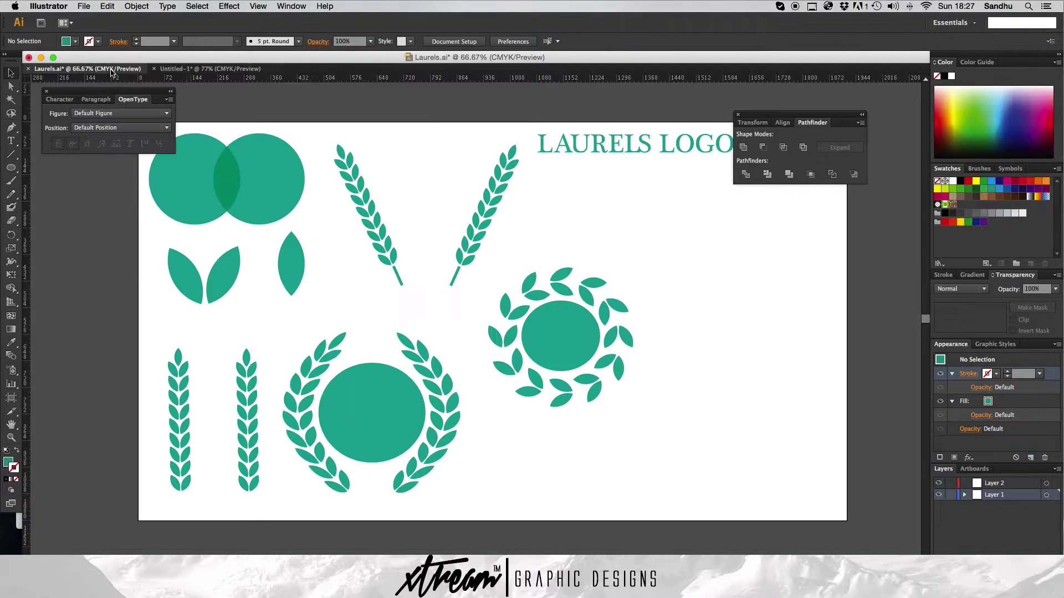
click(198, 67)
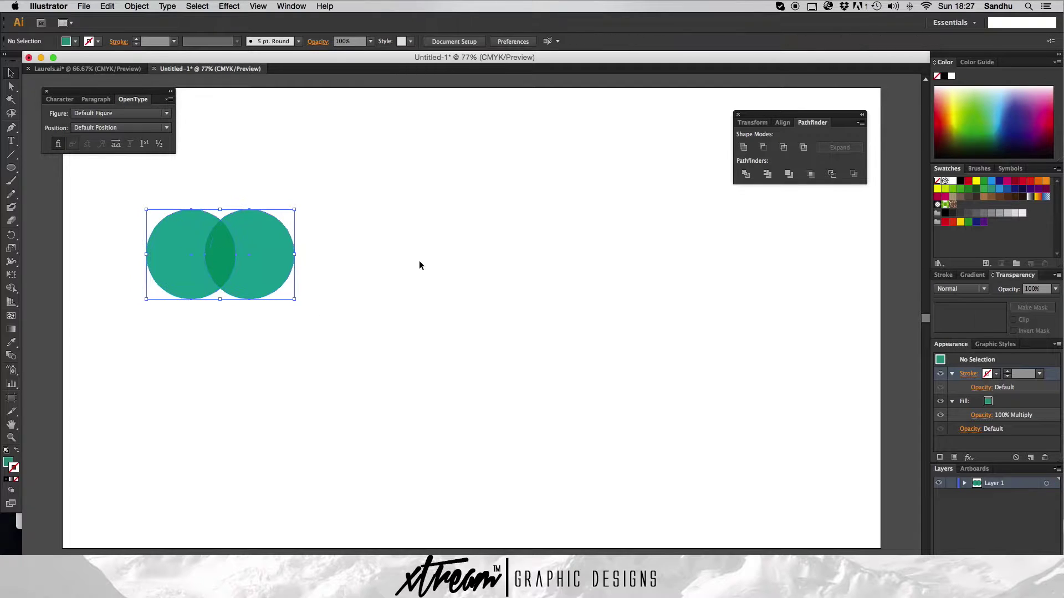
click(264, 258)
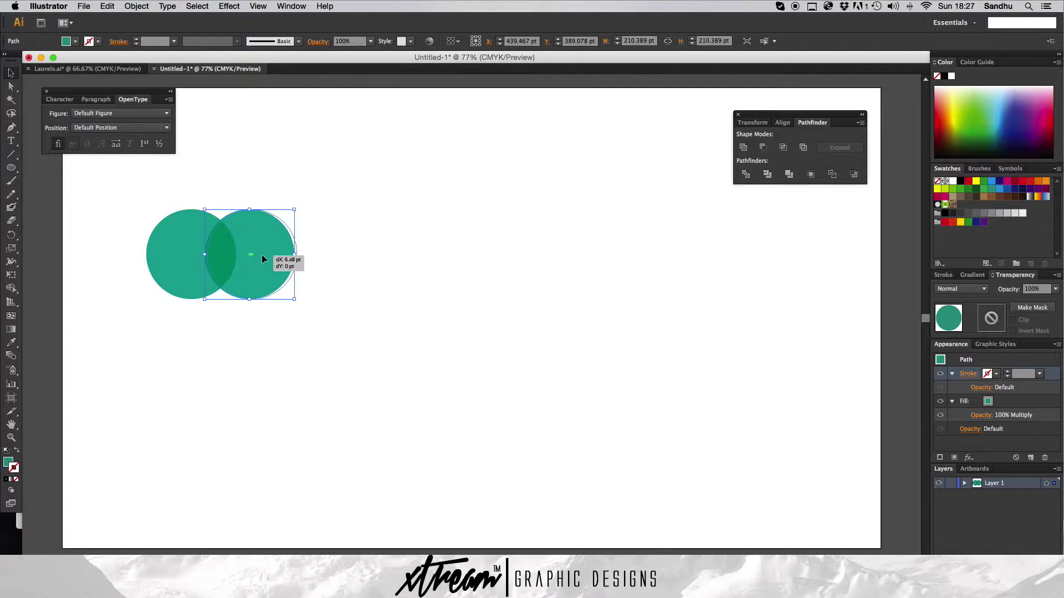
drag(262, 254, 264, 254)
click(417, 261)
click(288, 252)
key(shift+Right)
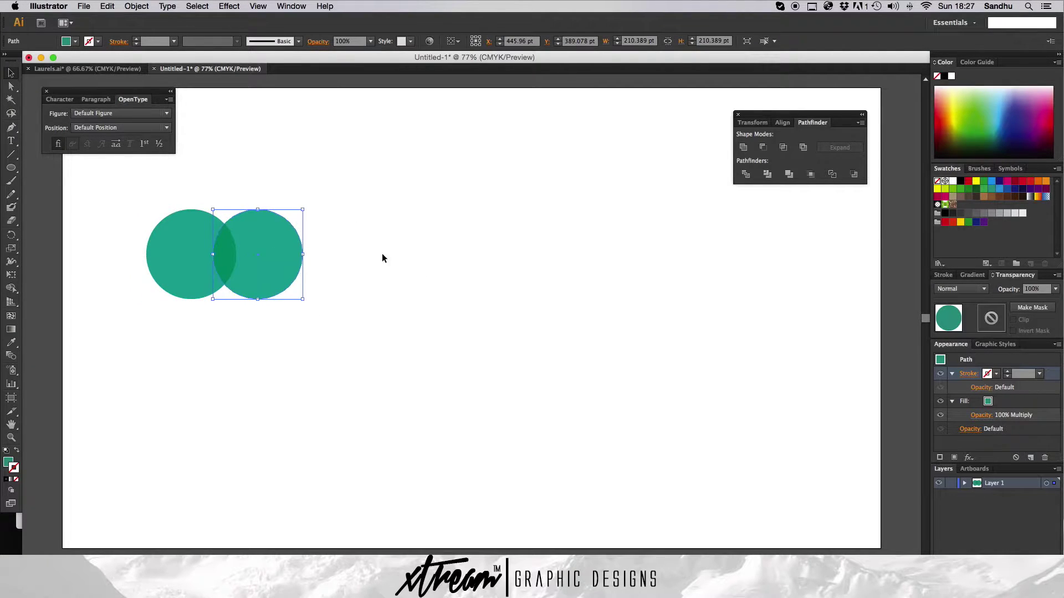
- Move both circles into the artboard's upper-left corner and place the OpenType controls clear of them
click(131, 237)
click(273, 258)
drag(273, 258, 205, 213)
click(88, 214)
key(super+a)
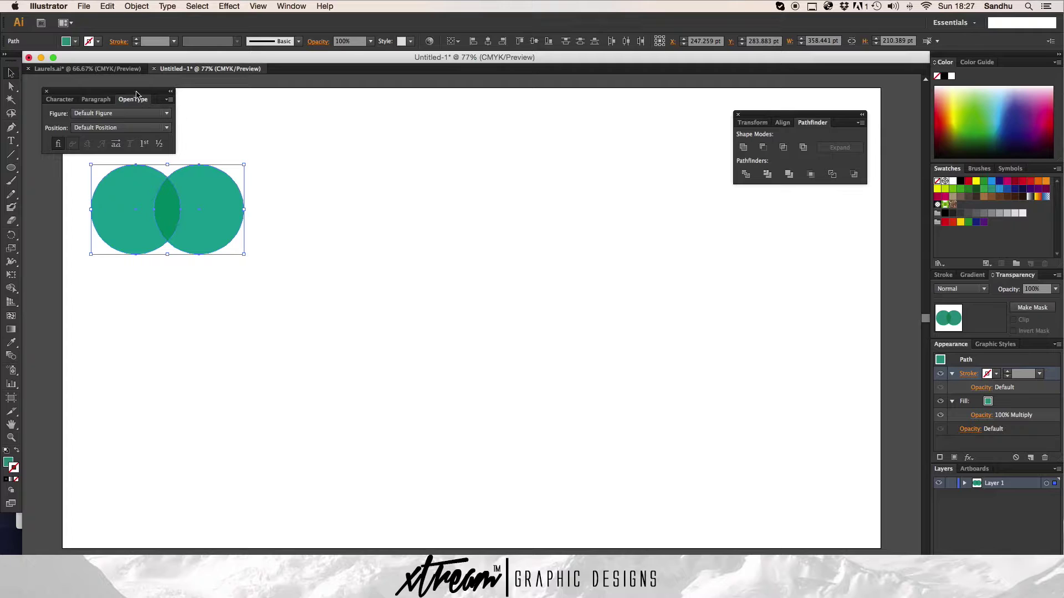
drag(137, 95, 103, 68)
drag(202, 188, 201, 150)
click(196, 284)
drag(98, 67, 590, 85)
- Duplicate the circle pair below the original and intersect the copied circles into a single leaf shape
drag(83, 113, 299, 266)
drag(214, 173, 237, 294)
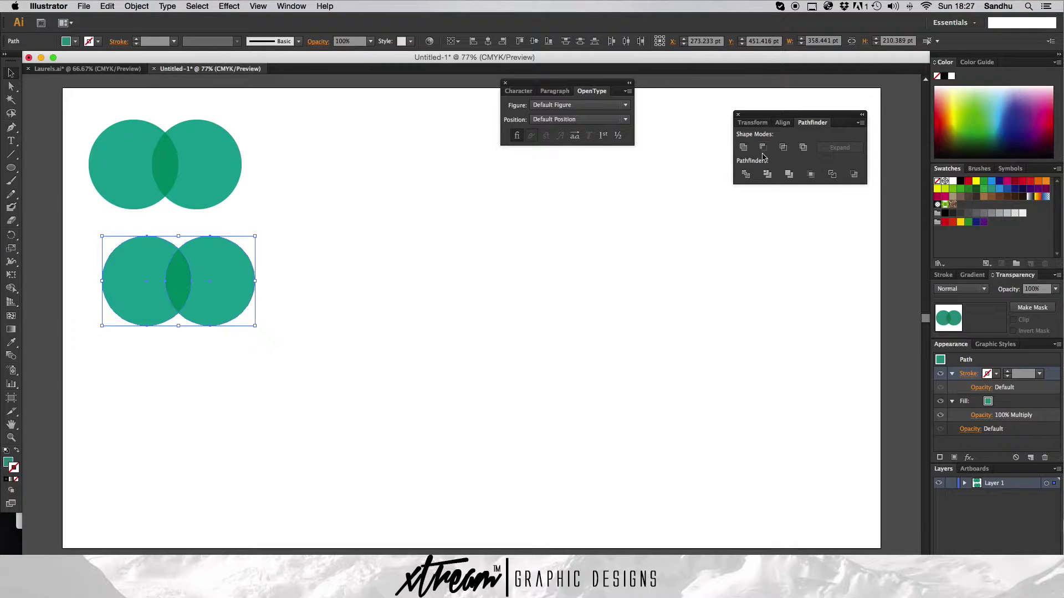
click(784, 148)
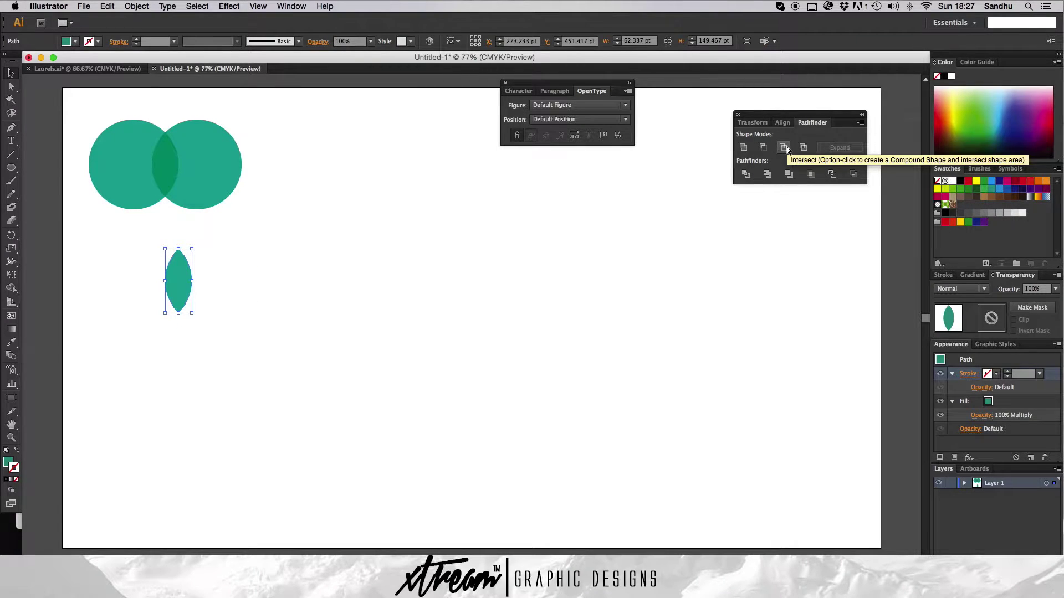
key(super+z)
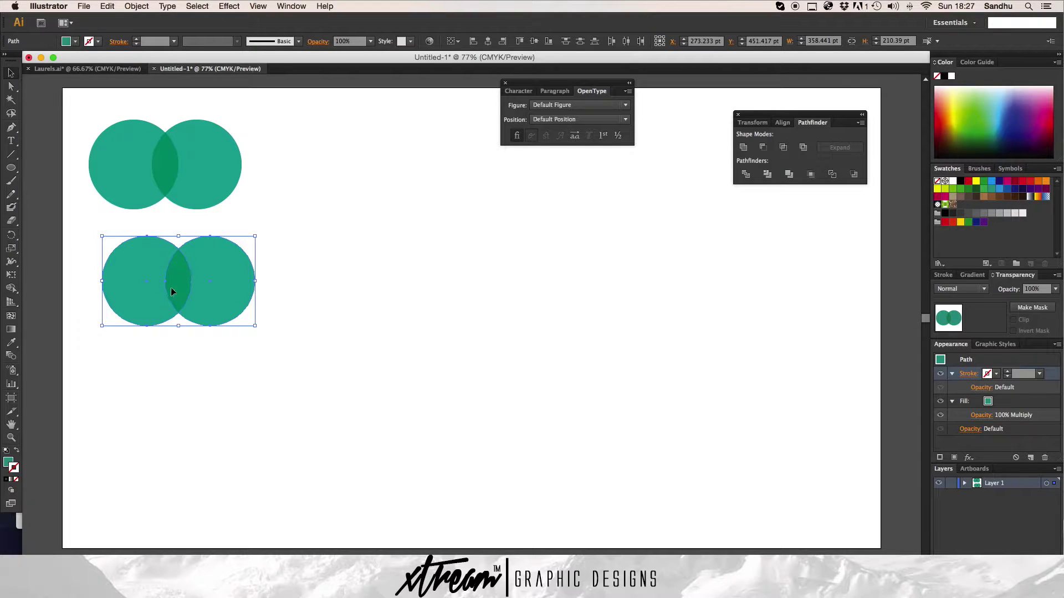
click(783, 147)
click(262, 337)
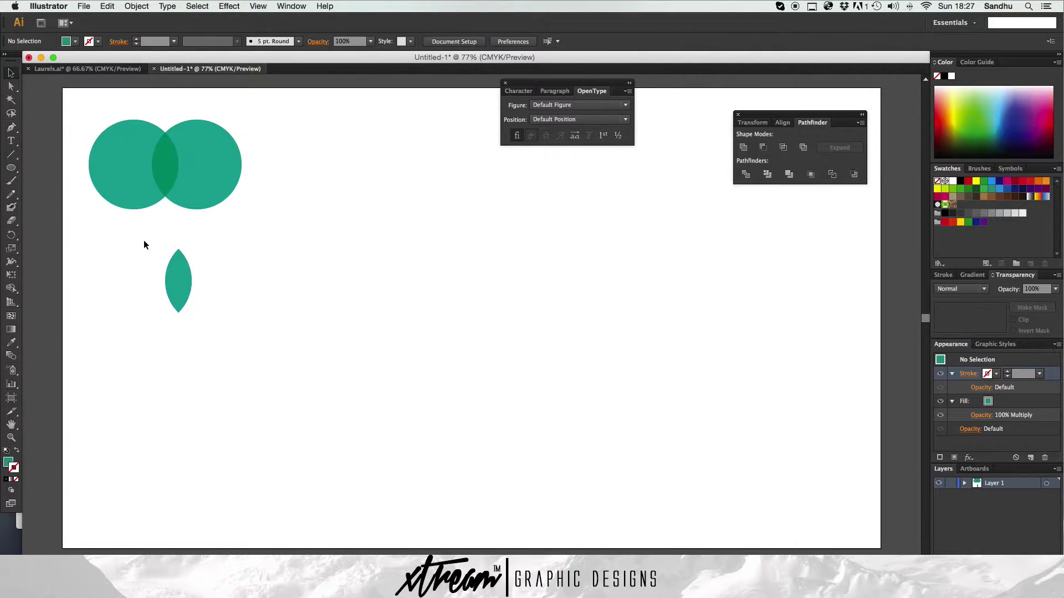
- Move the leaf about 74 pt right and 89 pt down, and compare it with the leaves in Laurels.ai
drag(144, 240, 303, 371)
drag(180, 268, 211, 303)
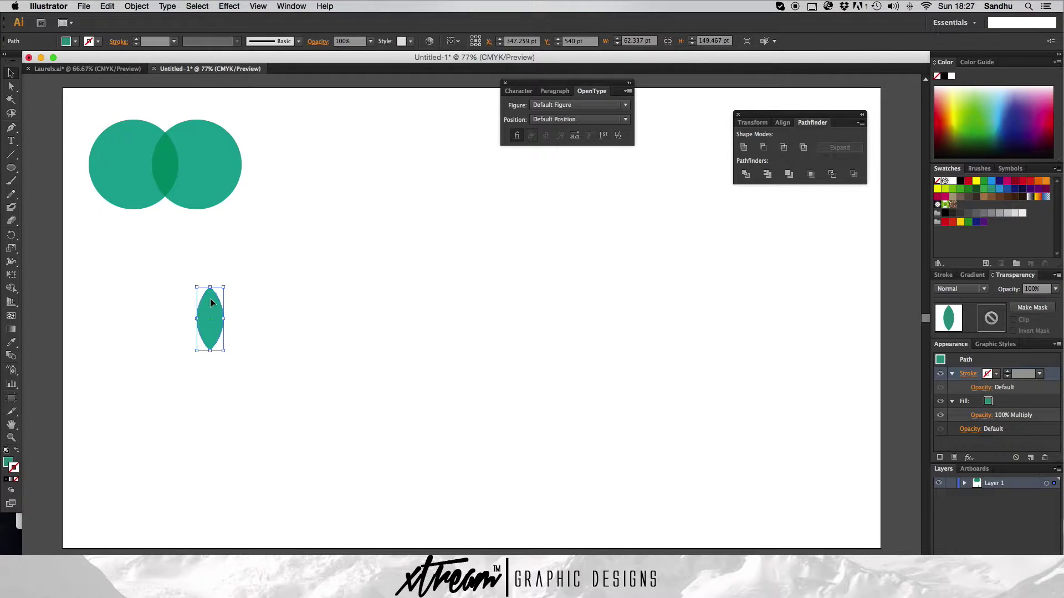
click(83, 68)
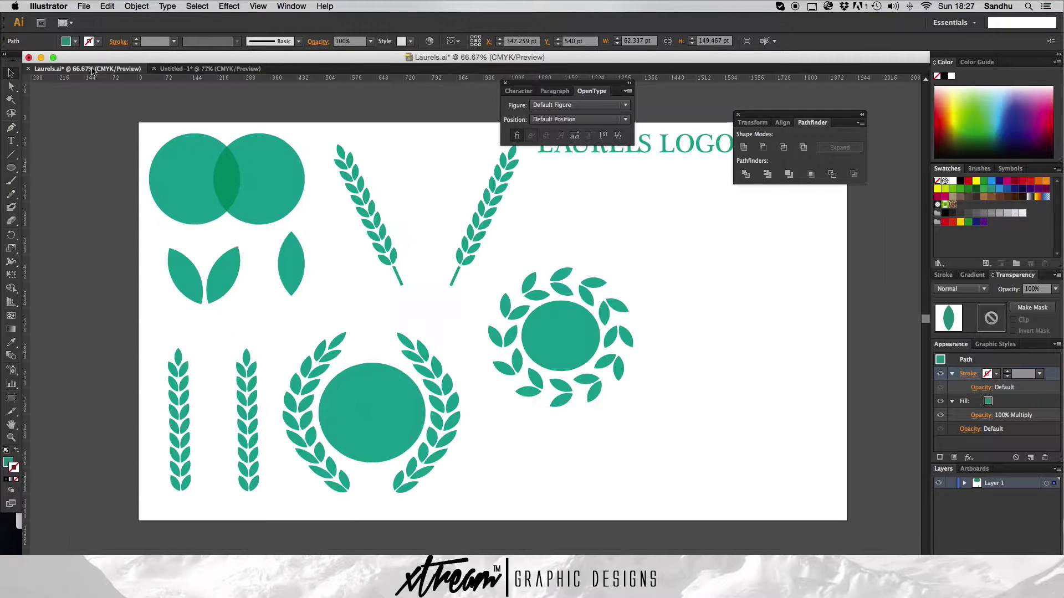
click(204, 70)
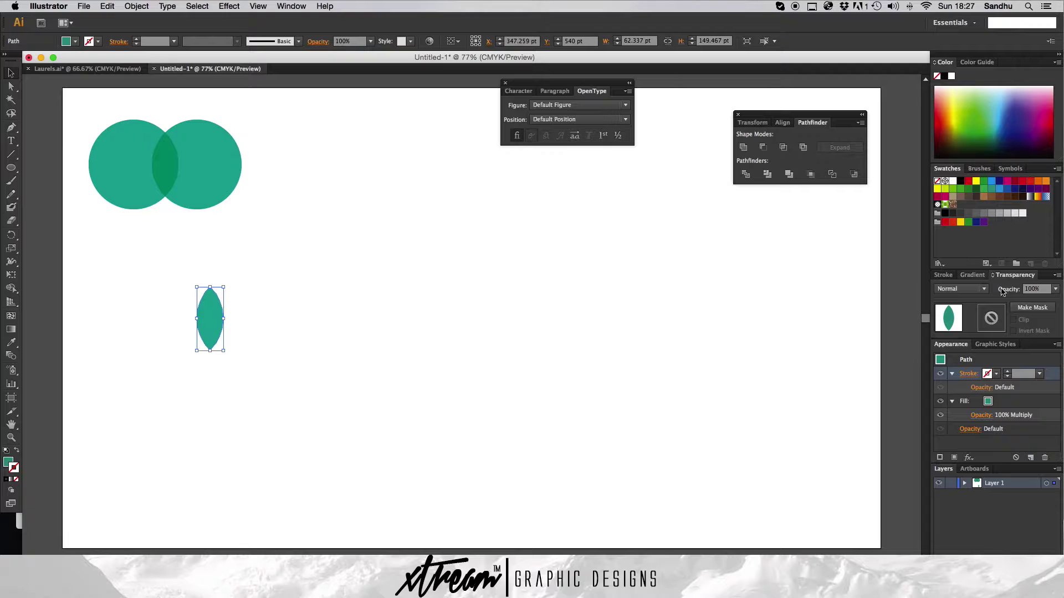
- Check the leaf pair in Laurels.ai again, and rotate the leaf in Untitled-1 about 40° counter-clockwise
click(961, 289)
click(83, 68)
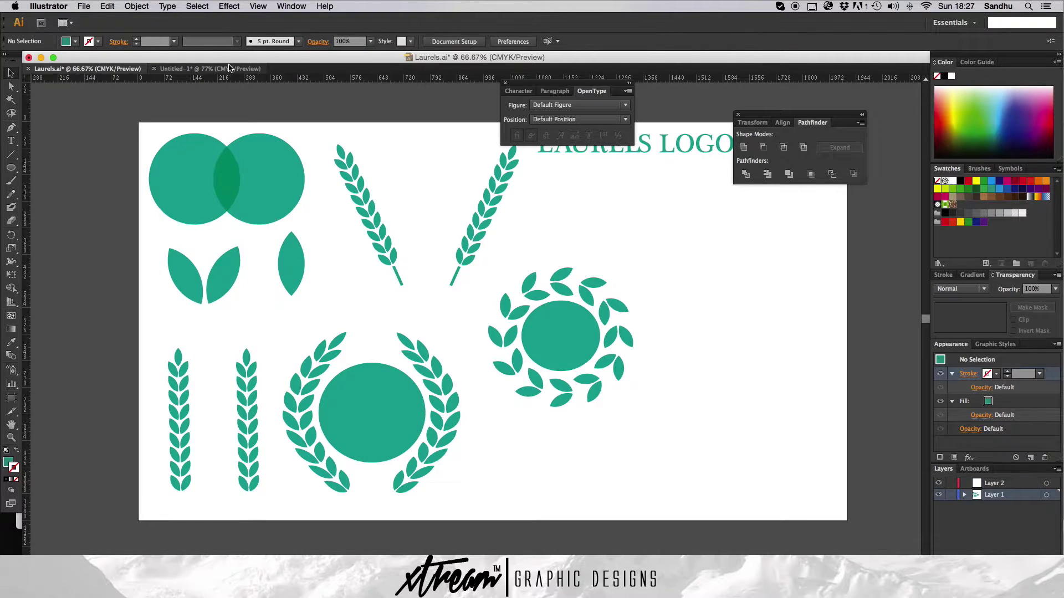
click(230, 68)
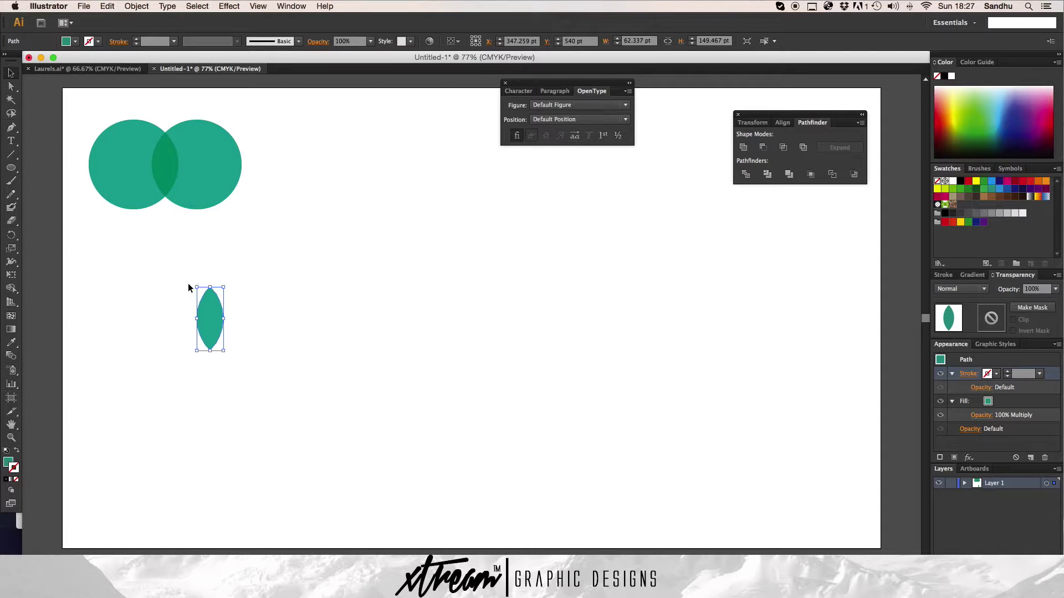
drag(192, 283, 141, 293)
click(379, 306)
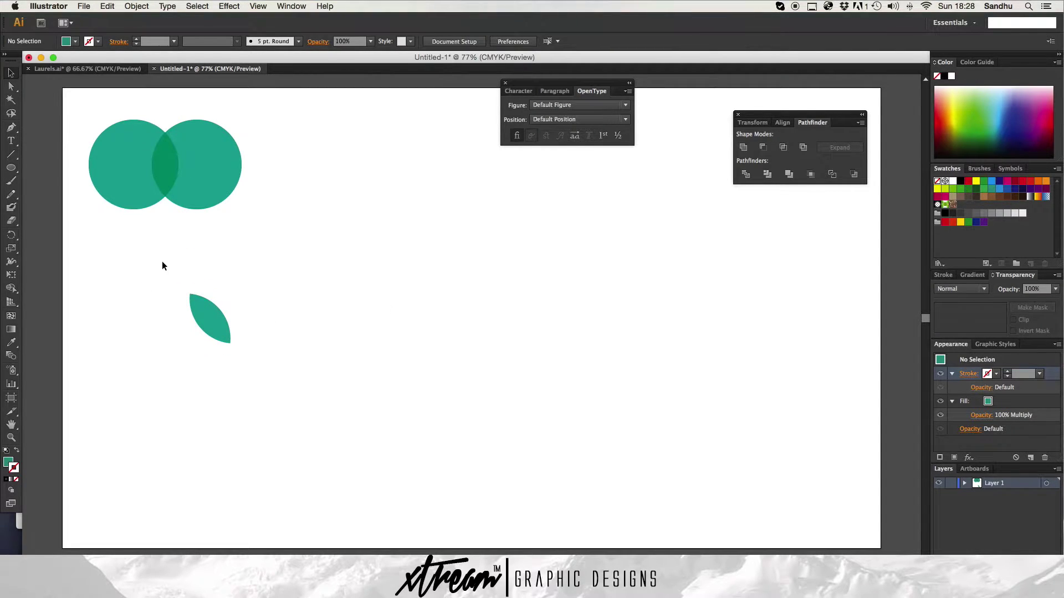
- Duplicate the leaf about 122 pt to the right and reflect the copy across the vertical axis
click(204, 308)
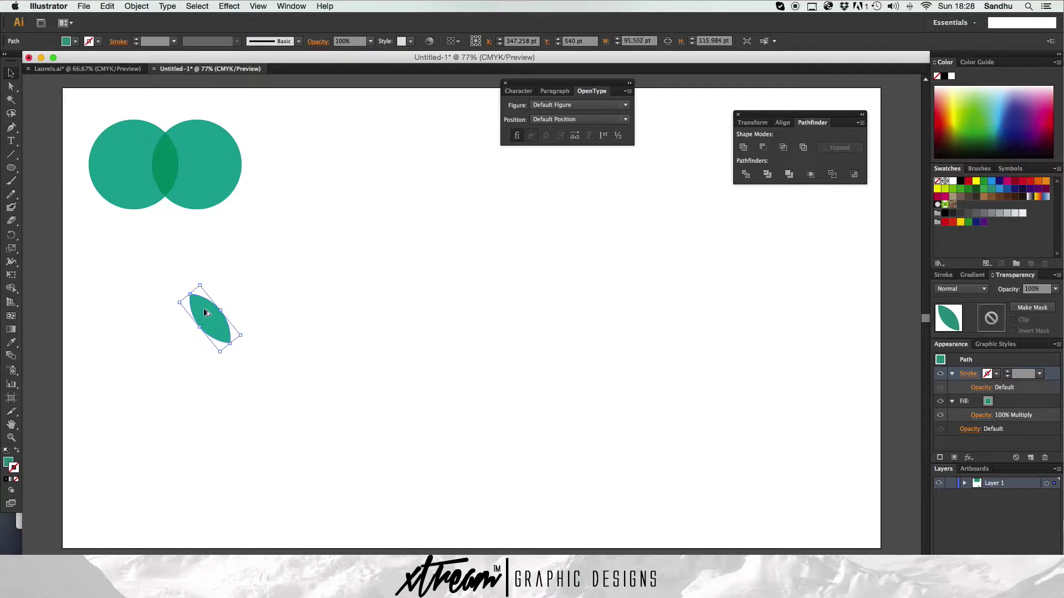
alt+drag(204, 308, 257, 314)
click(328, 5)
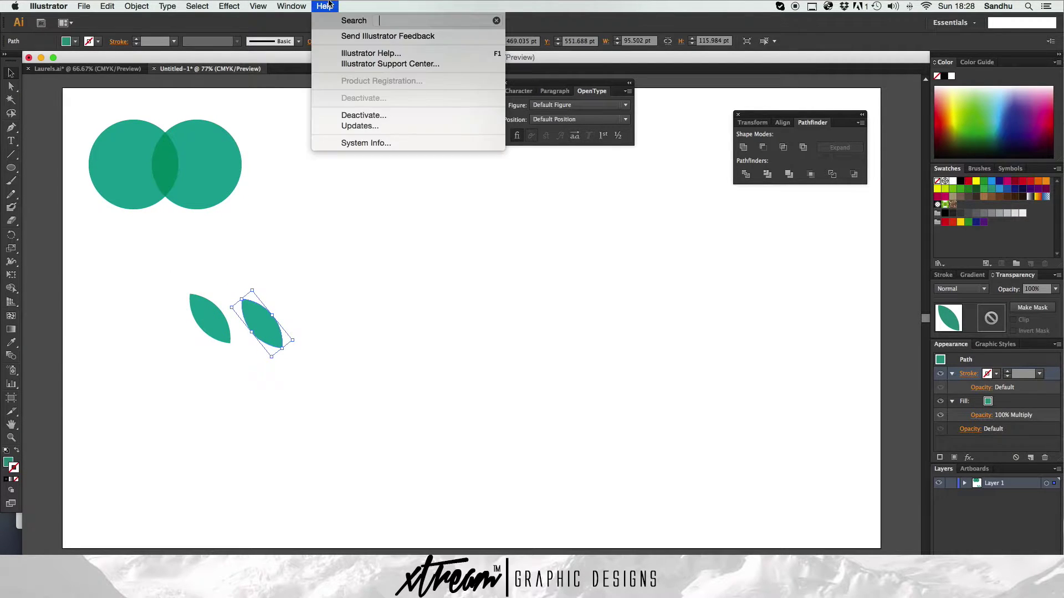
click(329, 5)
click(109, 6)
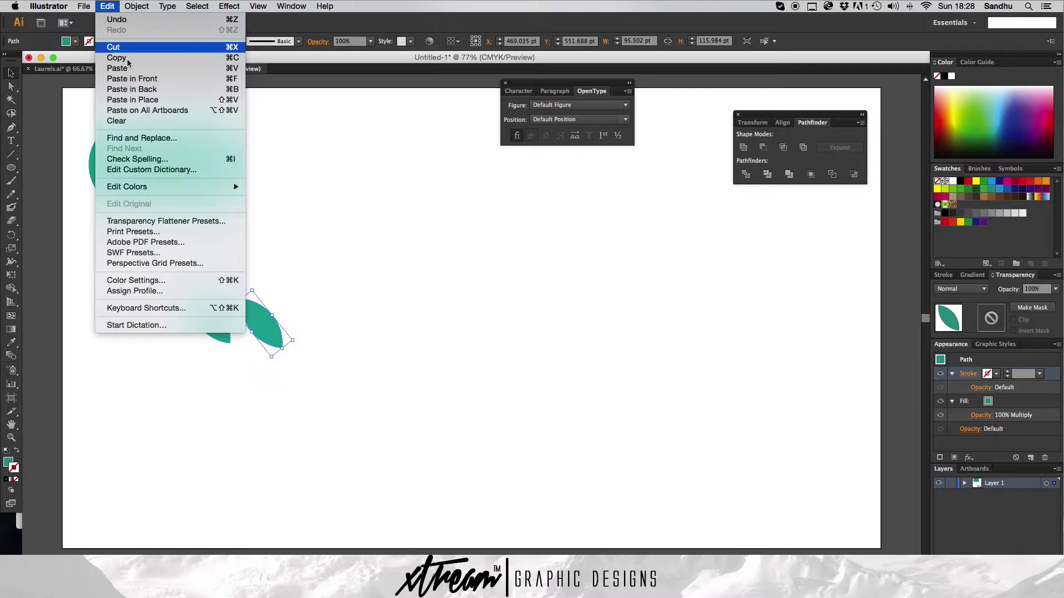
mouse_move(139, 187)
mouse_move(137, 6)
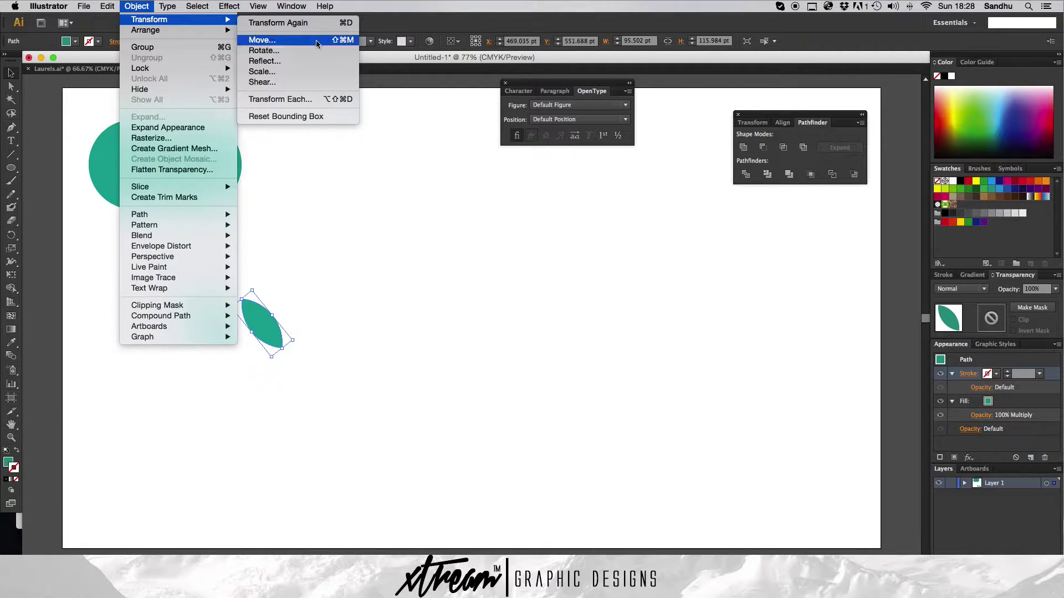
click(265, 61)
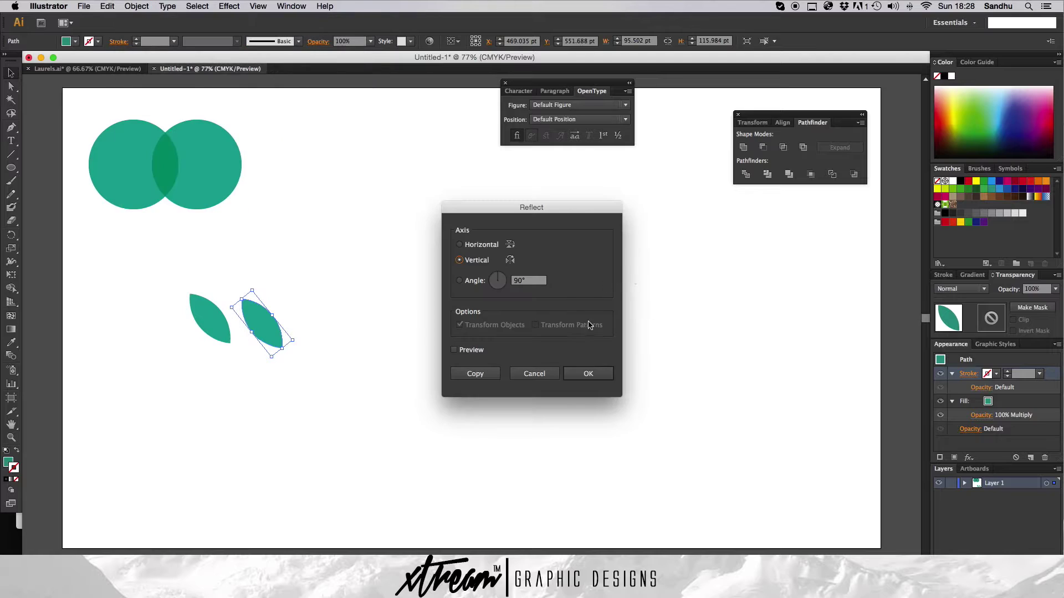
click(585, 378)
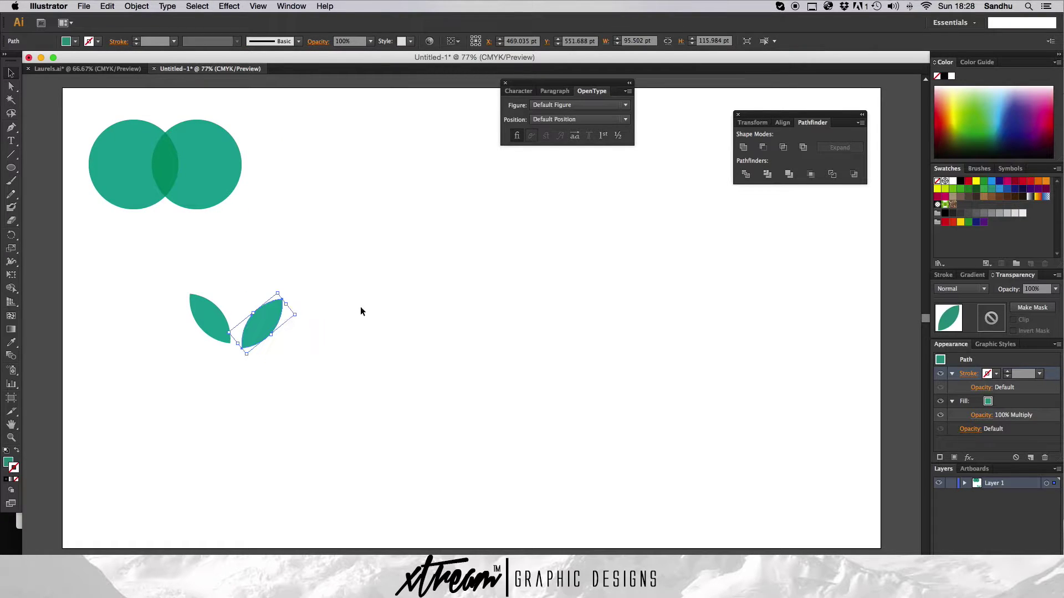
- Level the mirrored leaf with the original, leaving a gap between them, and compare the pair with Laurels.ai
click(327, 313)
click(265, 320)
drag(296, 316, 273, 316)
click(361, 323)
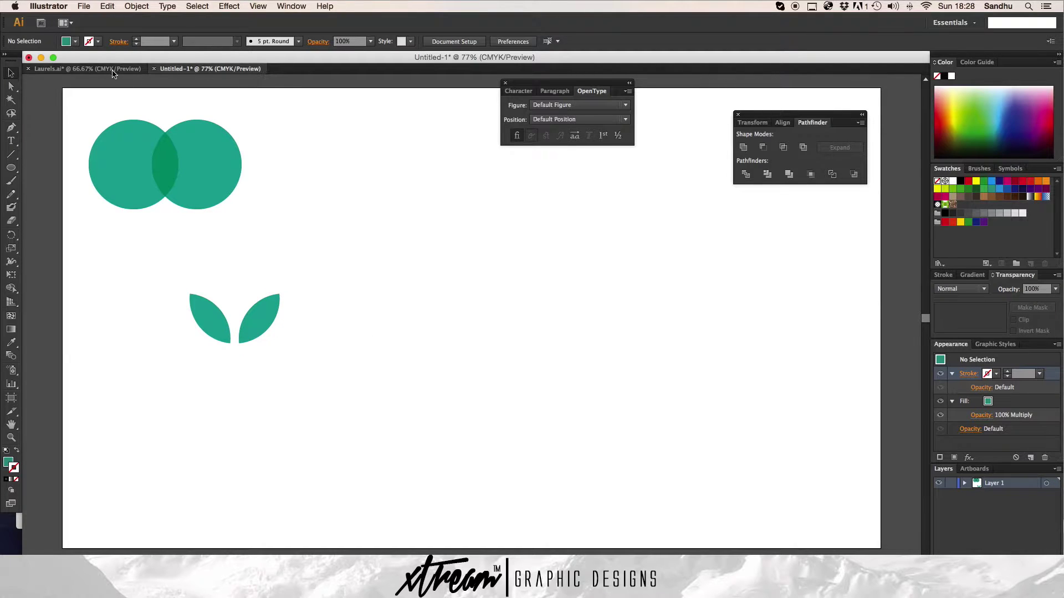
click(83, 69)
click(188, 76)
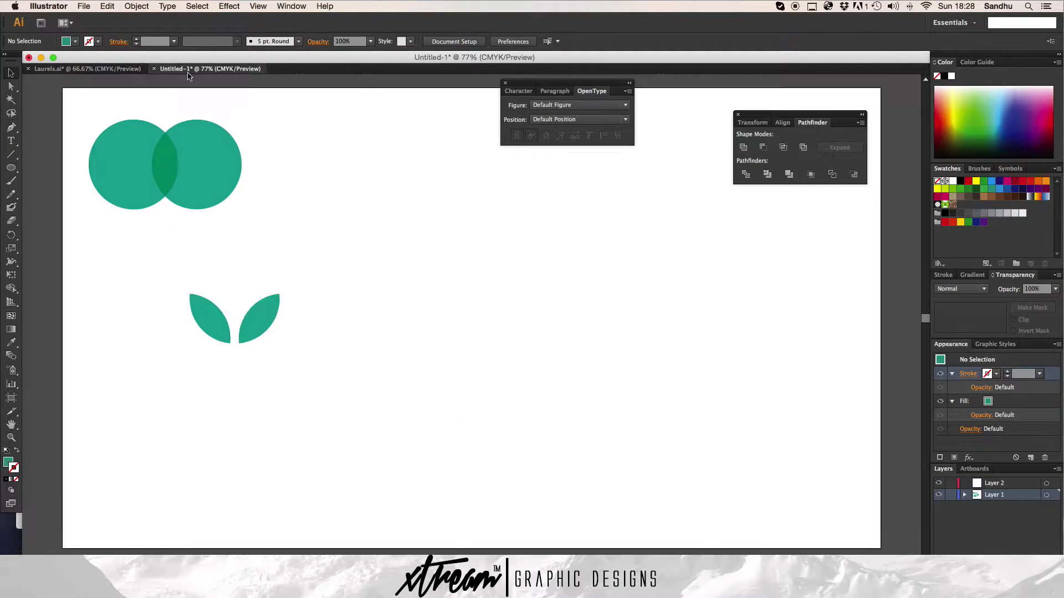
- Nudge the mirrored leaf closer to the original so only a narrow gap separates their lower tips
click(245, 323)
key(Left)
key(Left)
key(Left)
key(ctrl+z)
key(ctrl+z)
key(ctrl+z)
key(ctrl+z)
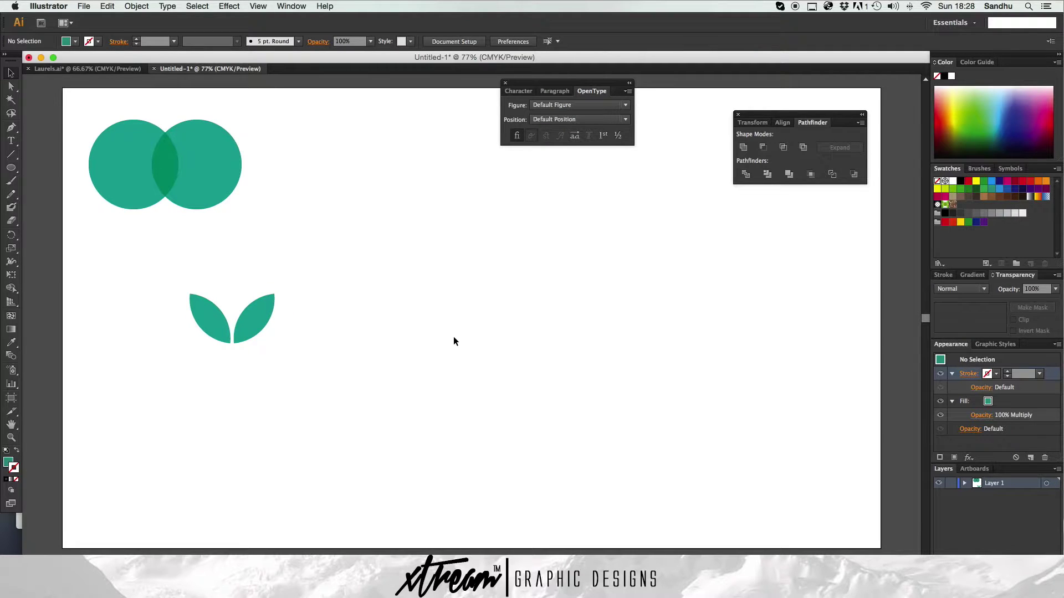
- Move the leaf pair beneath the overlapping circles and place a duplicate of it near the artboard's lower edge
drag(141, 250, 363, 385)
drag(253, 319, 279, 441)
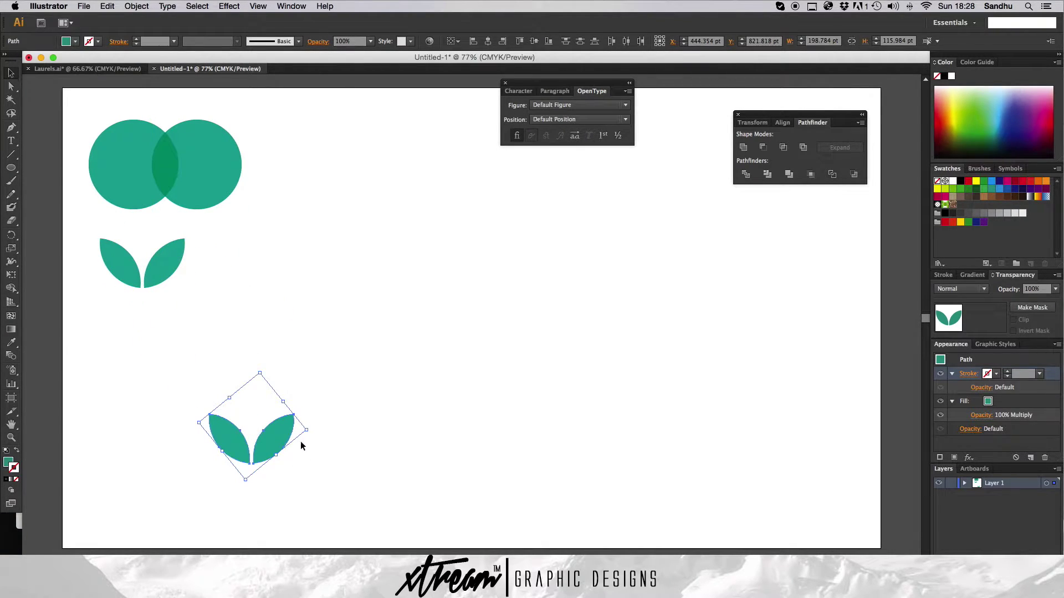
key(ctrl+z)
key(ctrl+shift+z)
- Scale the lower leaf pair down proportionally to about 95 pt wide and 55 pt high
drag(308, 430, 261, 427)
click(333, 427)
drag(171, 387, 250, 427)
click(212, 402)
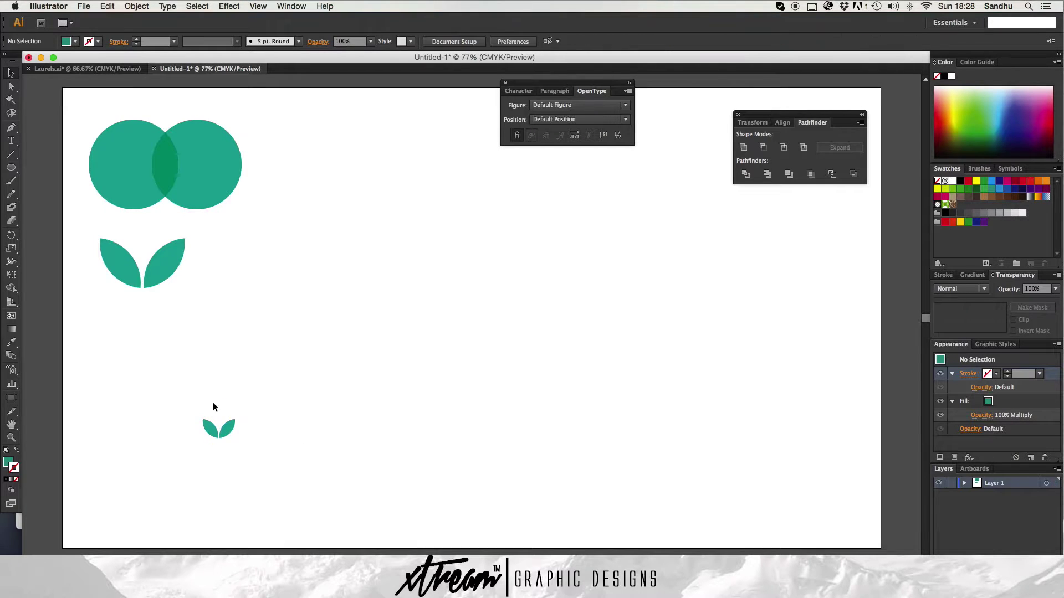
click(204, 421)
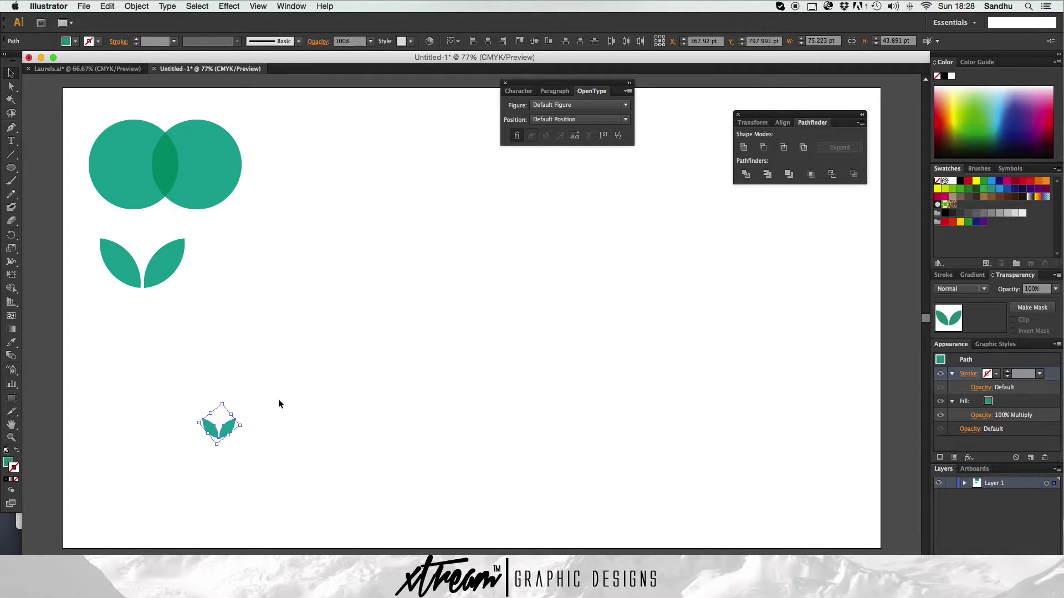
drag(222, 403, 223, 392)
click(218, 409)
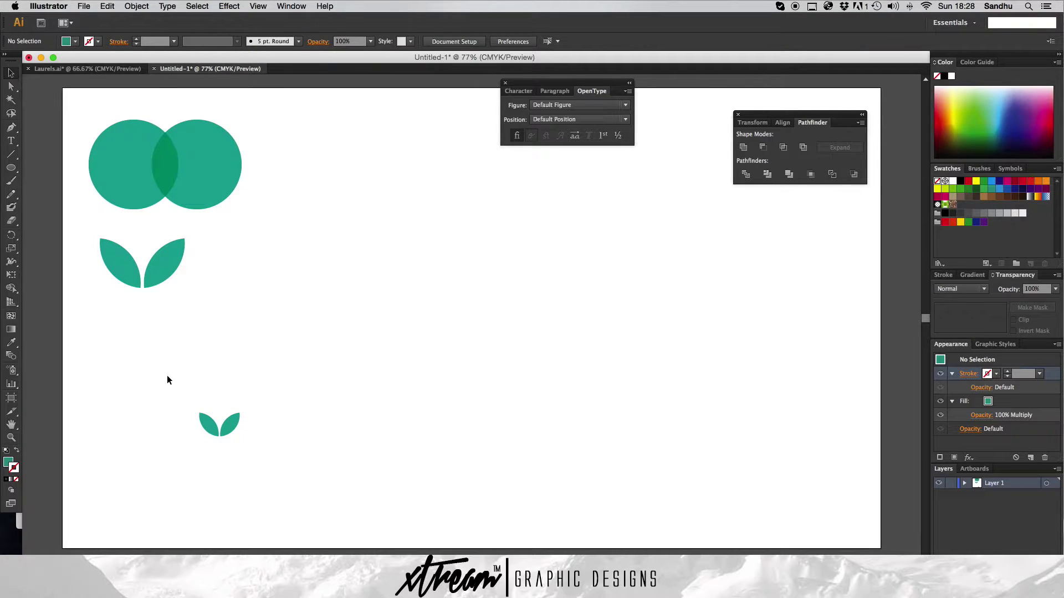
- Duplicate the small leaf pair about 49 pt upward and repeat the transformation to build a branch of eight pairs
drag(167, 374, 333, 465)
click(216, 416)
drag(170, 387, 228, 402)
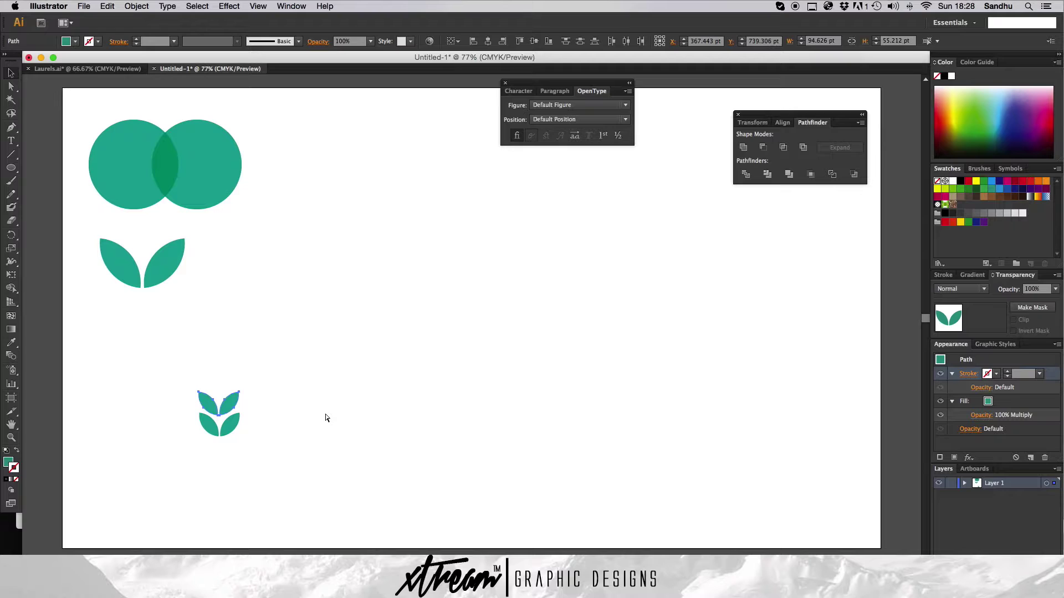
key(super+d)
key(super+d)
key(super+d)
key(super+d)
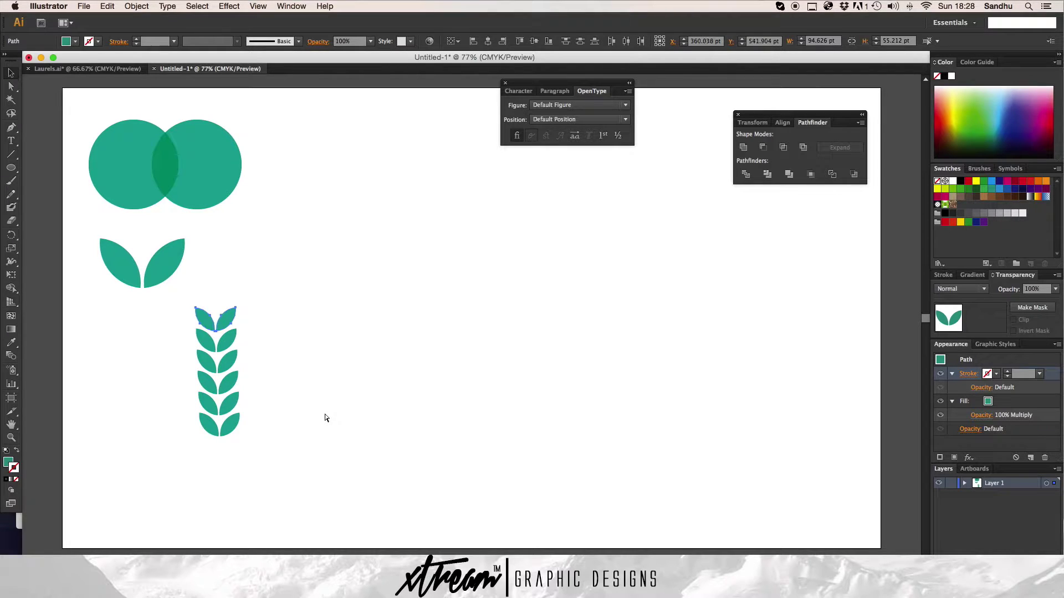
key(super+d)
key(super+d)
key(super+z)
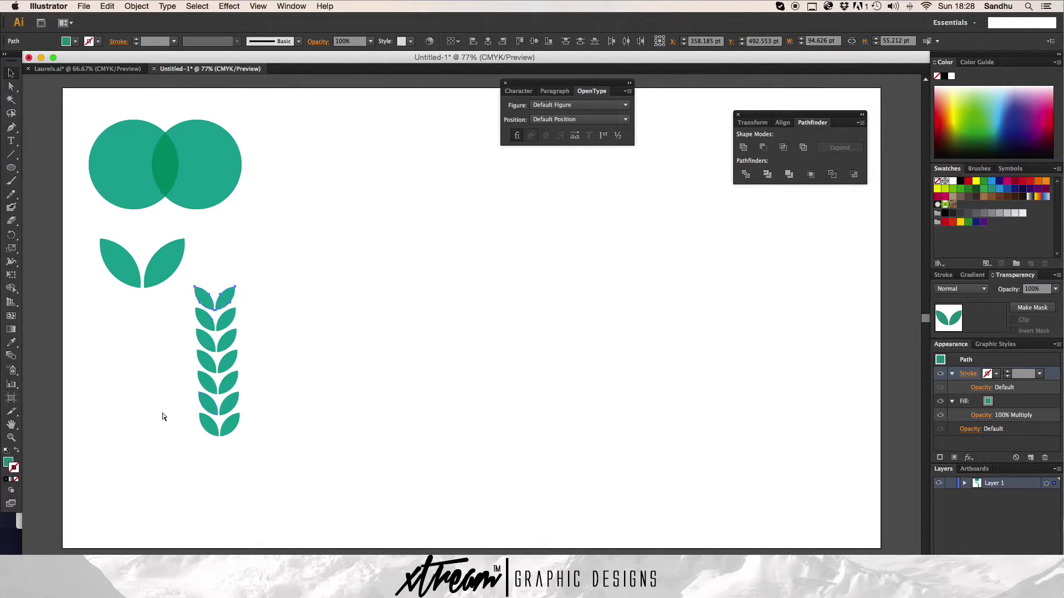
key(super+d)
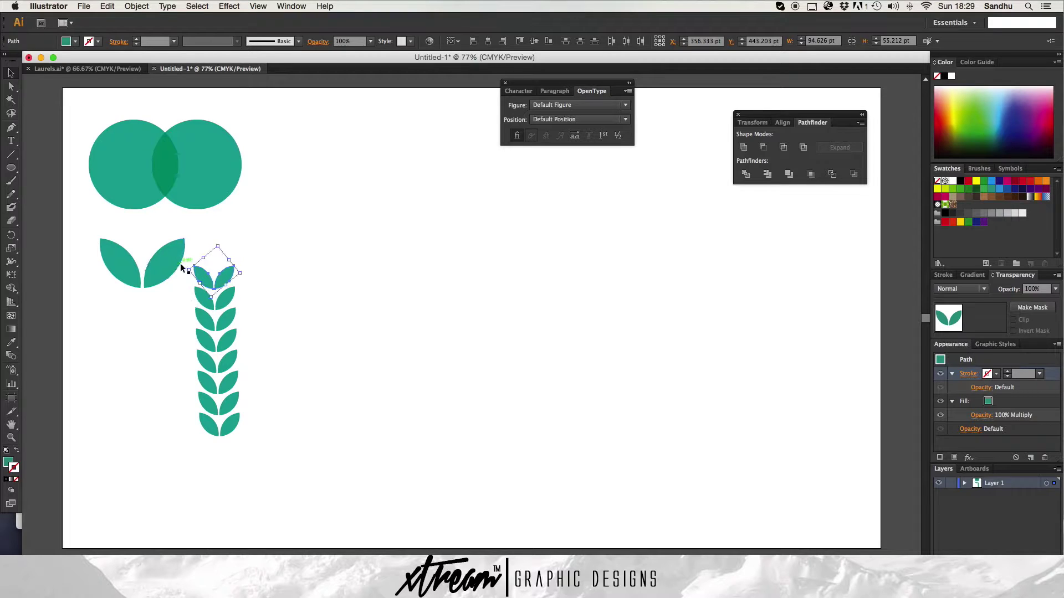
- Place the branch beneath the large leaf pair with a duplicate about 139 pt to its right
click(190, 264)
drag(190, 264, 290, 480)
drag(227, 384, 148, 458)
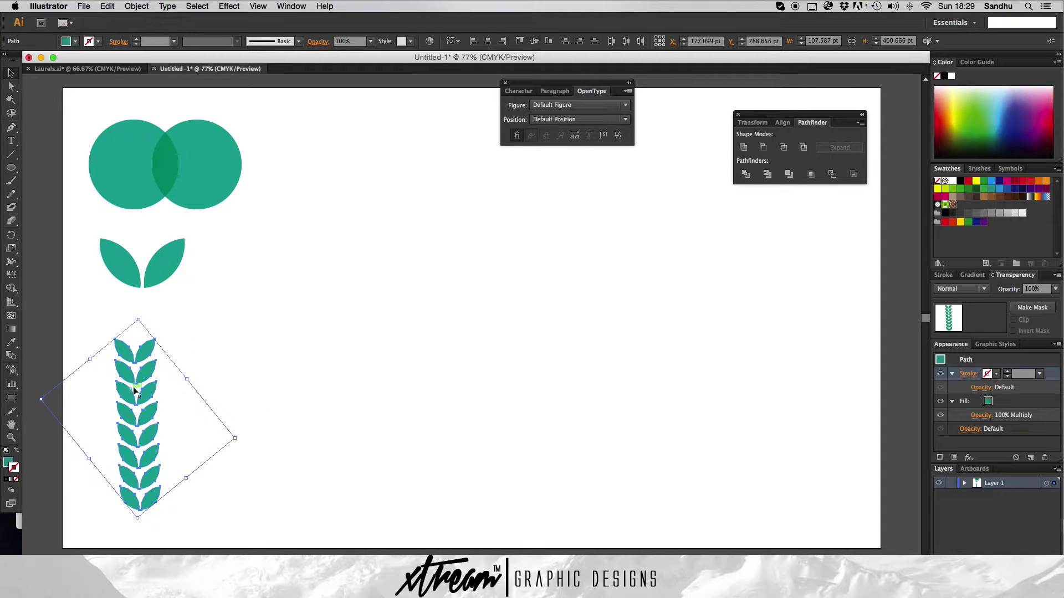
drag(150, 415, 209, 415)
click(867, 384)
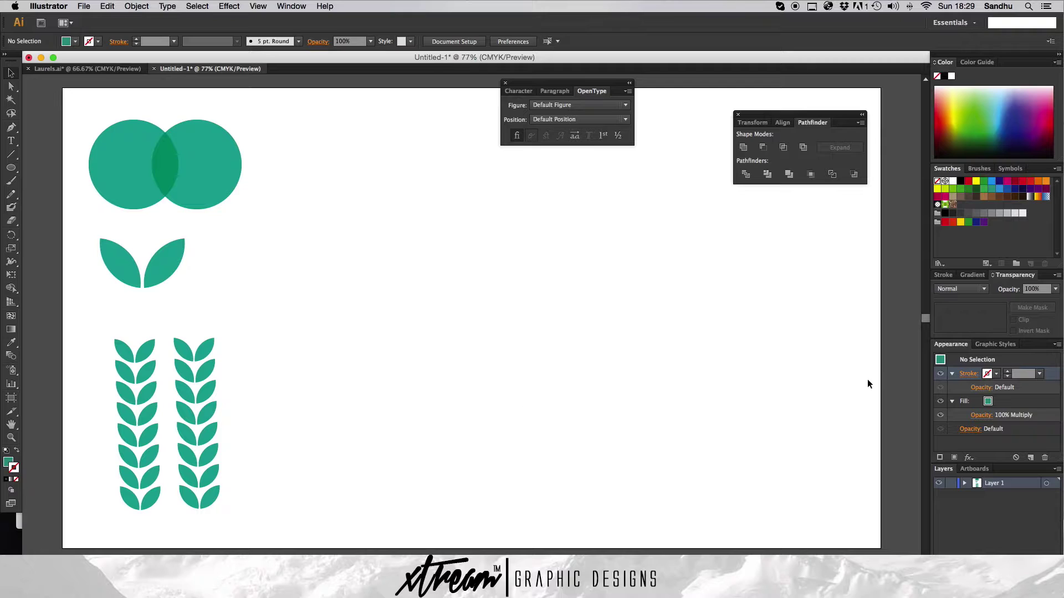
drag(104, 327, 270, 522)
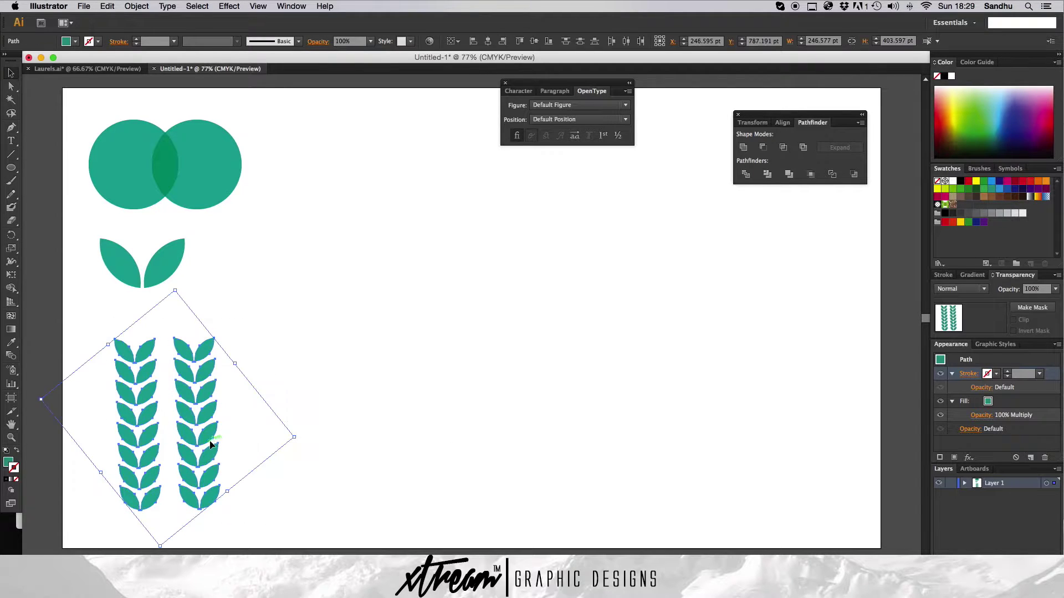
drag(216, 439, 201, 438)
click(379, 386)
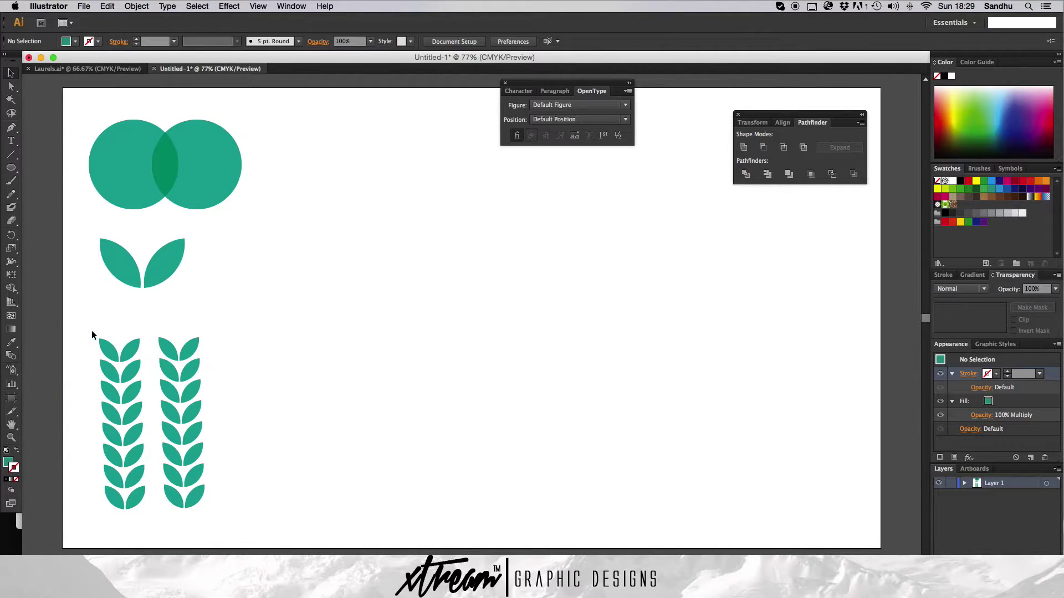
- Duplicate the left branch into the empty area right of the circles and the large leaf pair
drag(94, 317, 147, 519)
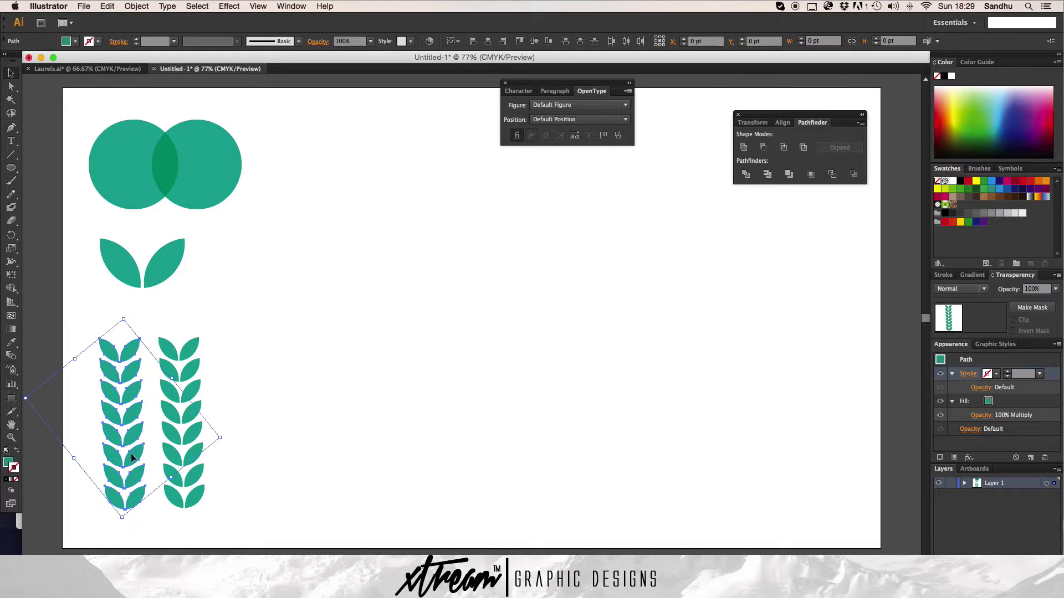
drag(155, 432, 419, 285)
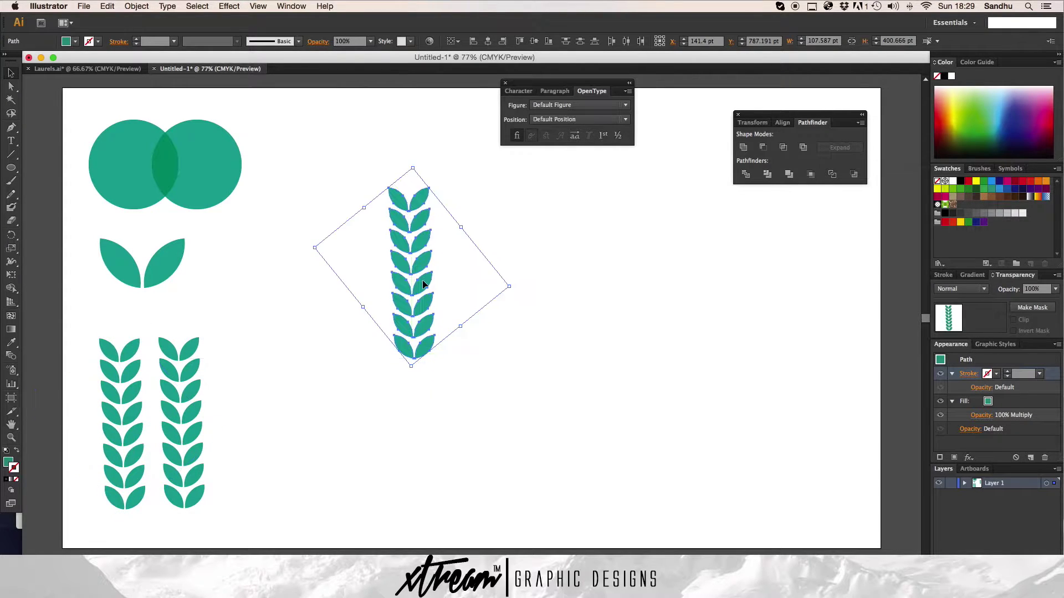
click(442, 270)
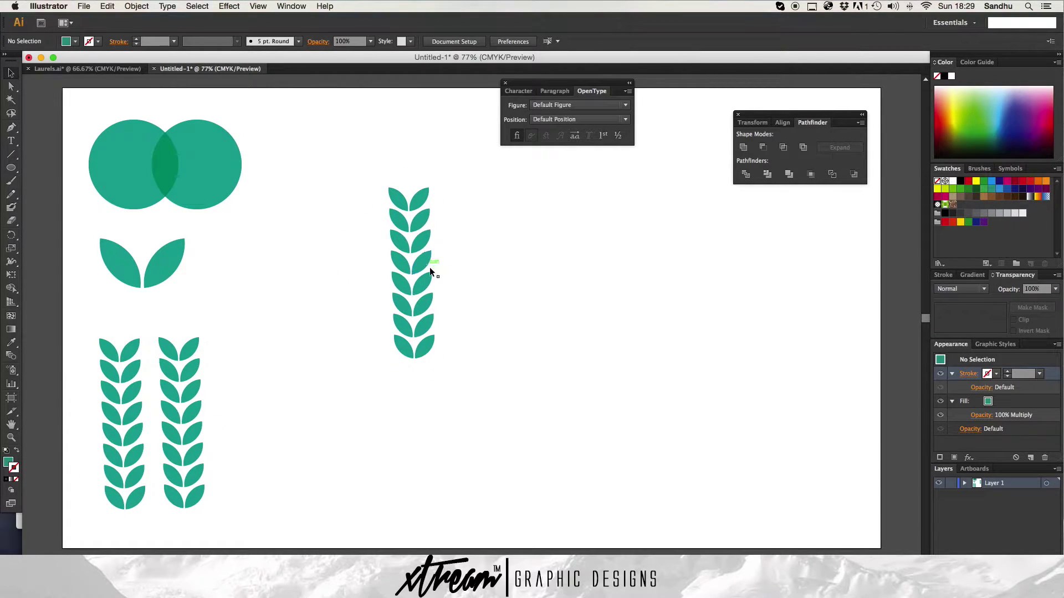
- Draw a stem rectangle about 13 pt wide and 81 pt high just below the separate branch, and nudge it under the leaves
drag(10, 169, 75, 169)
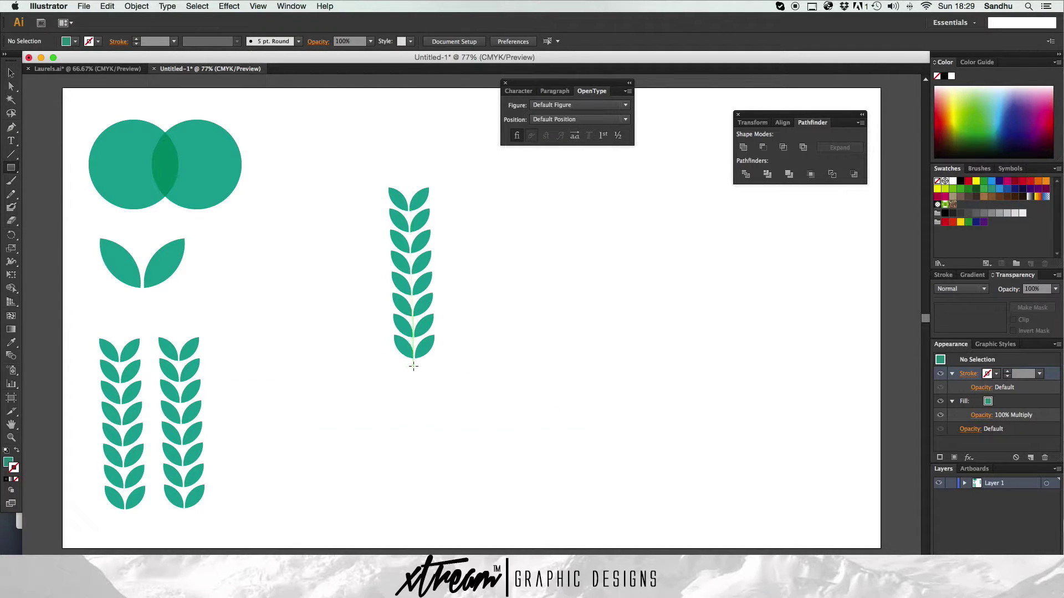
drag(414, 367, 466, 396)
click(10, 78)
click(449, 378)
key(Up)
key(Up)
key(Up)
key(Up)
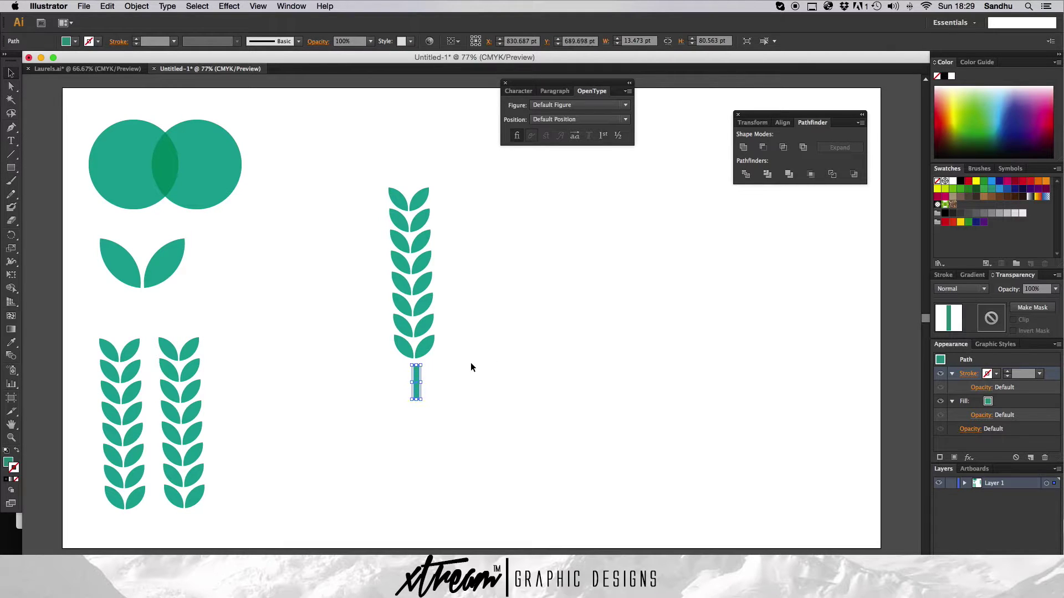
key(Up)
key(Up)
key(Left)
click(563, 364)
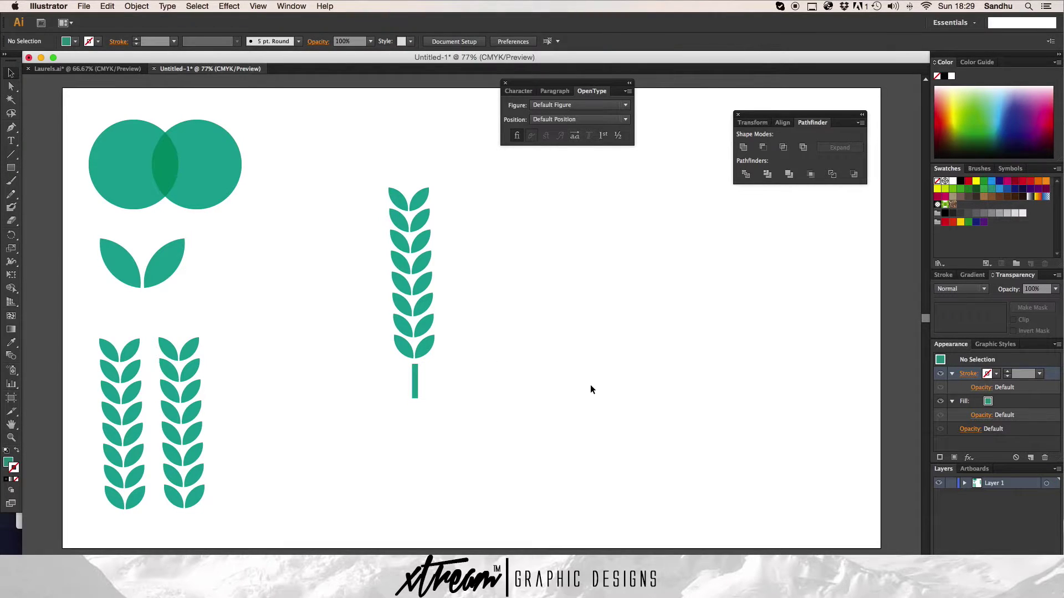
- Check the stems in Laurels.ai, and narrow the stem in Untitled-1 to about 6.5 pt, centred beneath its branch
click(112, 66)
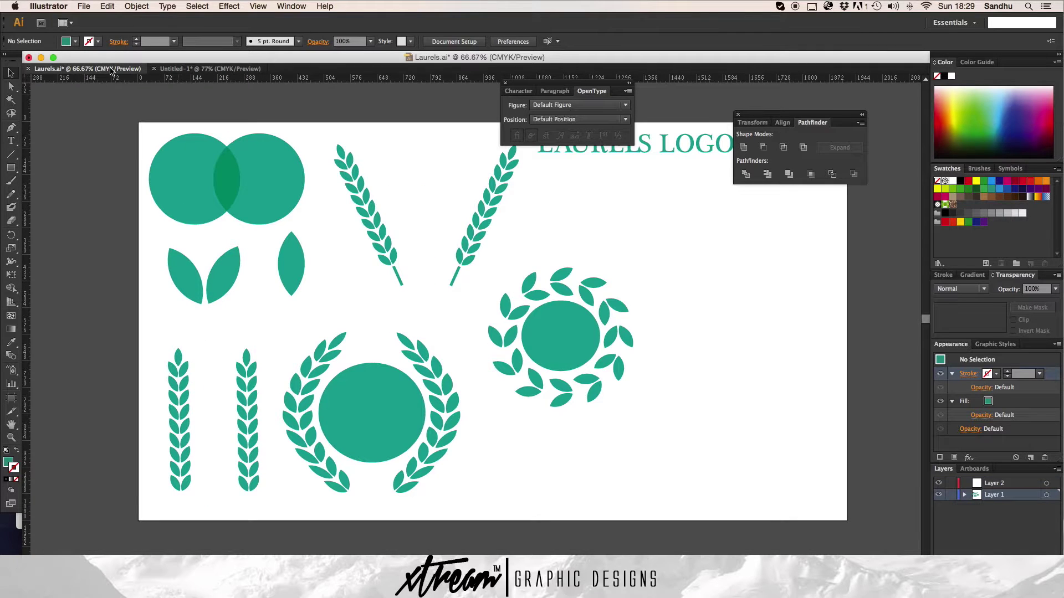
click(210, 71)
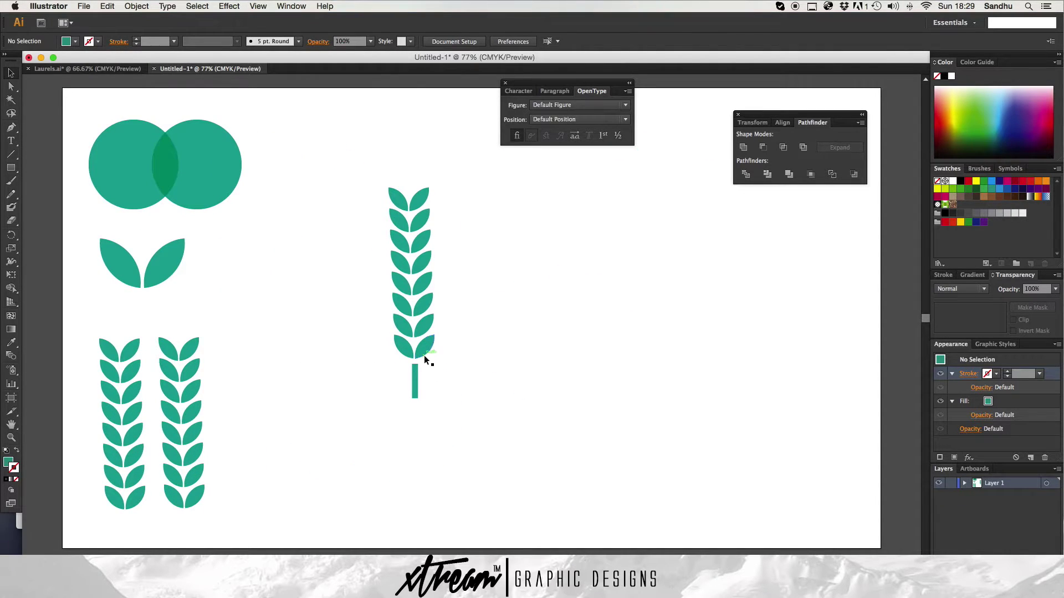
key(super+minus)
drag(378, 384, 422, 375)
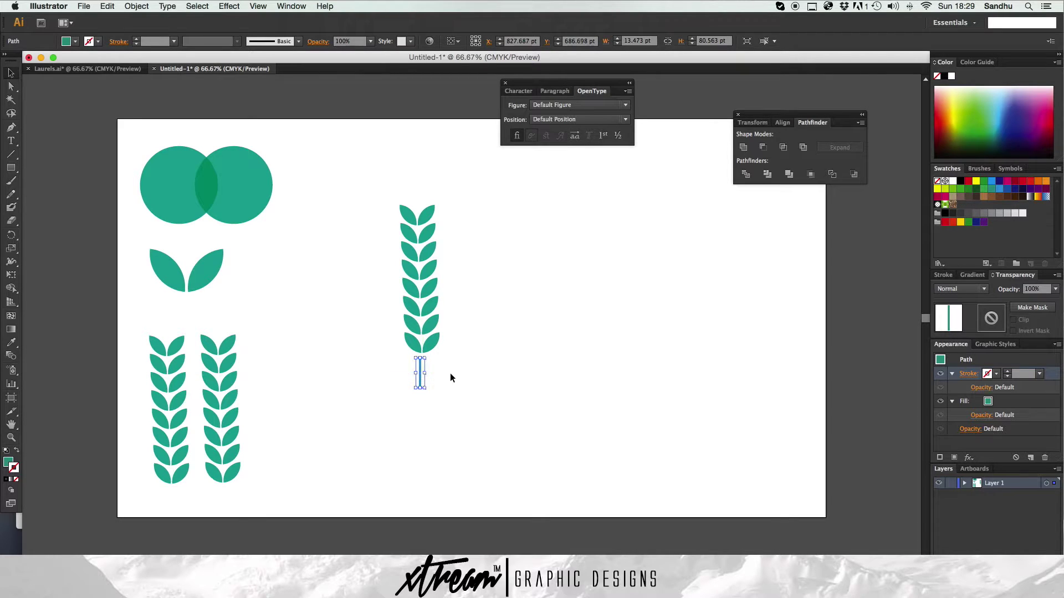
click(388, 369)
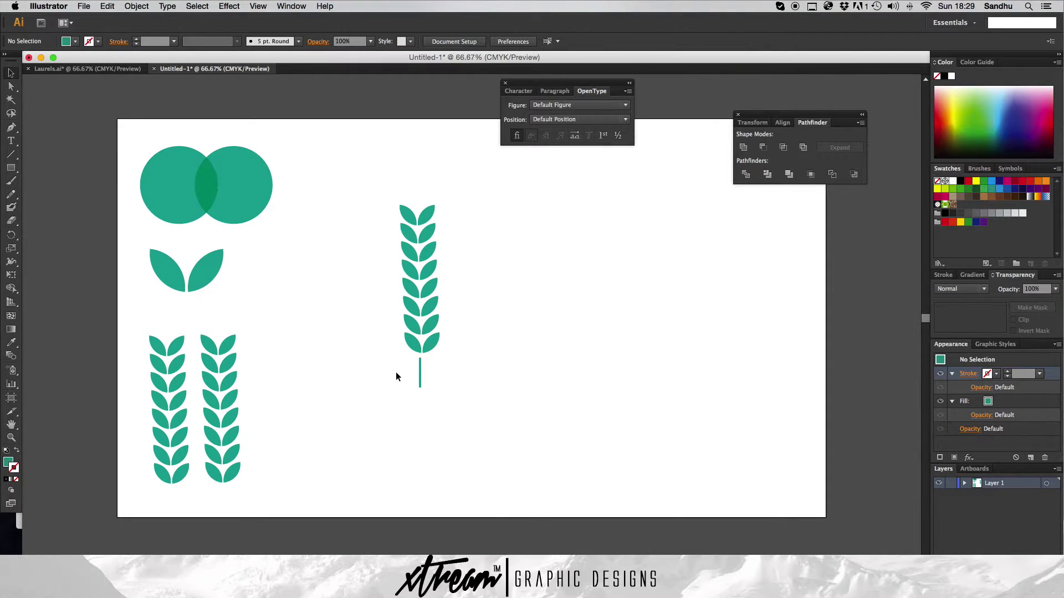
click(420, 372)
drag(426, 374, 423, 373)
click(369, 388)
click(421, 374)
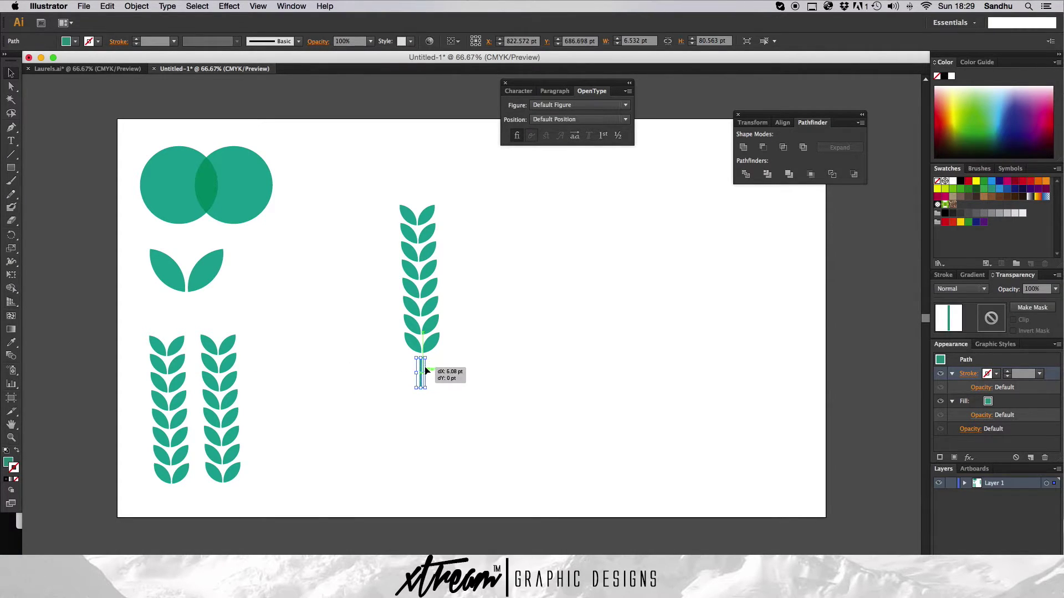
click(569, 382)
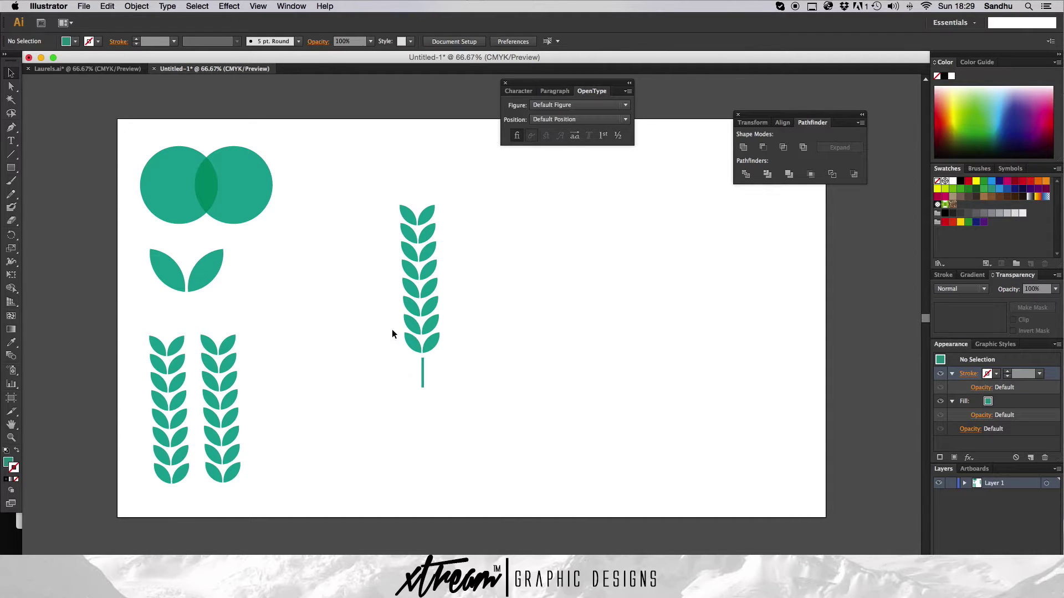
- Distribute the separate branch's two lowest leaf pairs and its stem vertically by their centres
drag(391, 333, 528, 402)
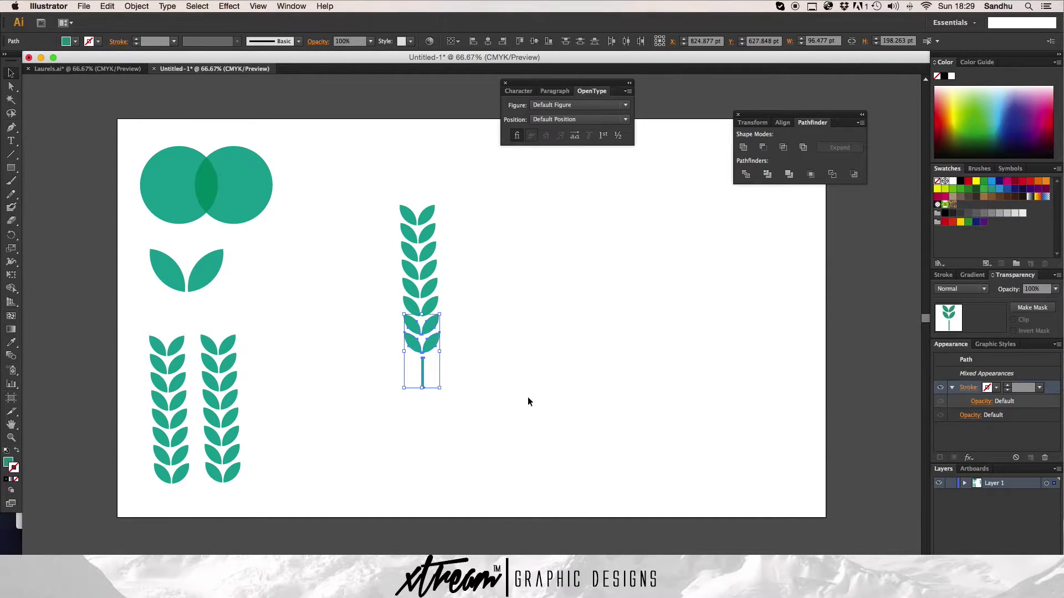
click(366, 281)
drag(387, 332, 471, 401)
click(580, 42)
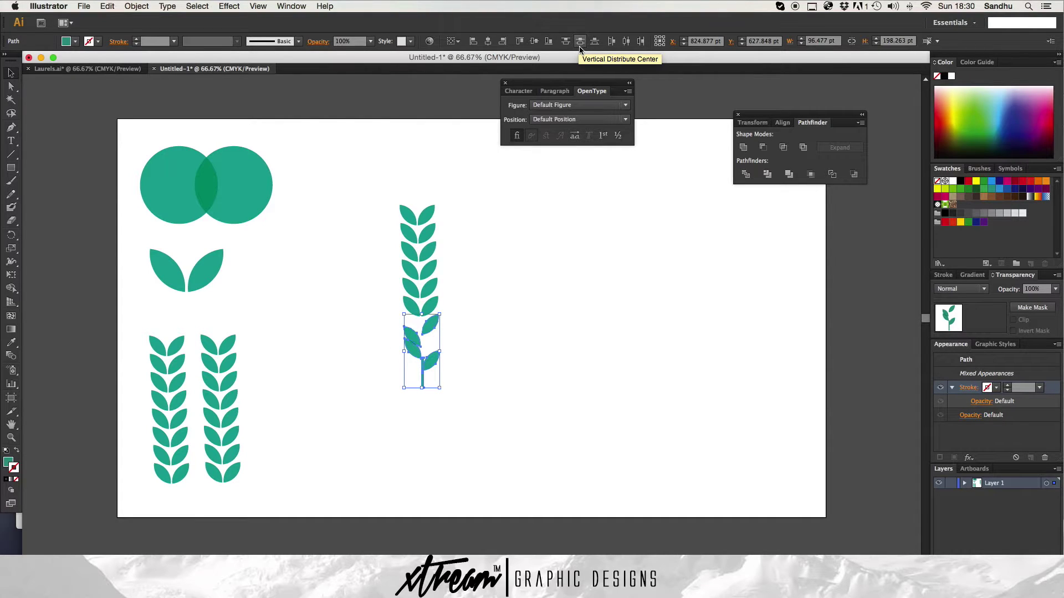
- Try to align the separate branch's two lowest leaf pairs and its stem horizontally by their centres
click(487, 41)
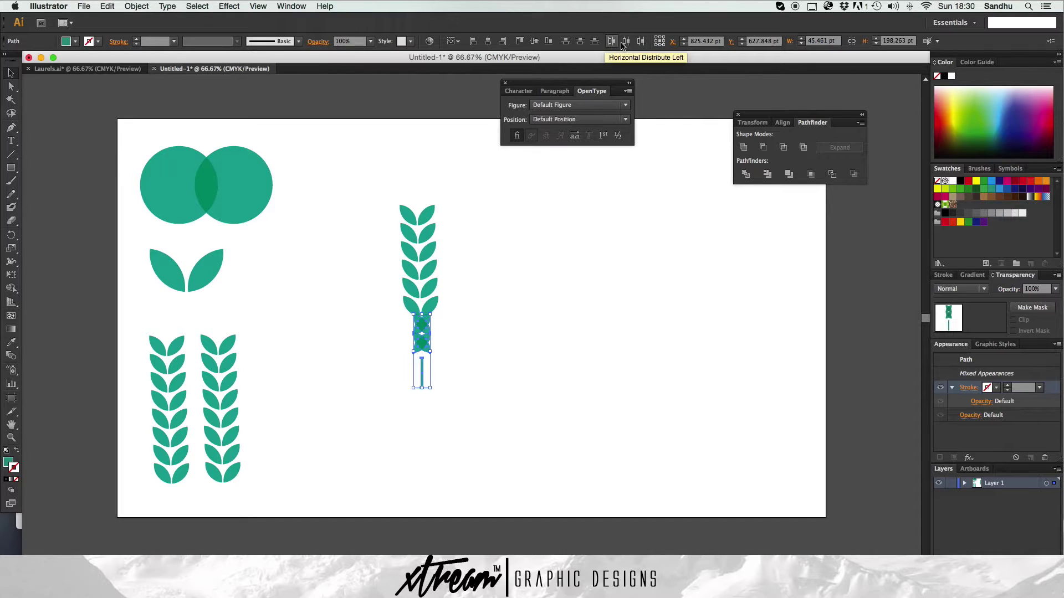
click(471, 451)
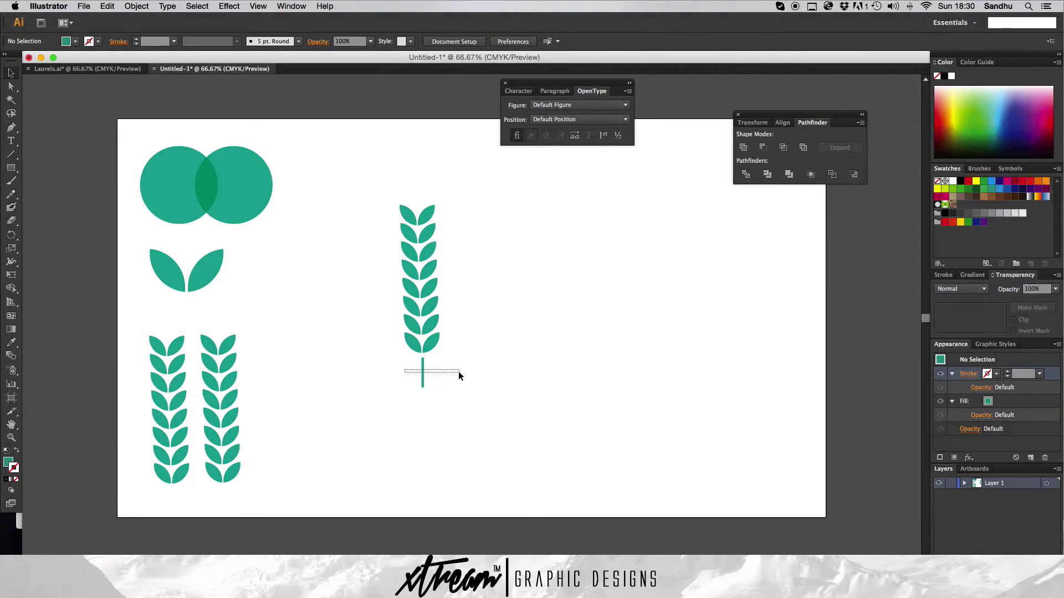
drag(457, 372, 458, 373)
click(415, 363)
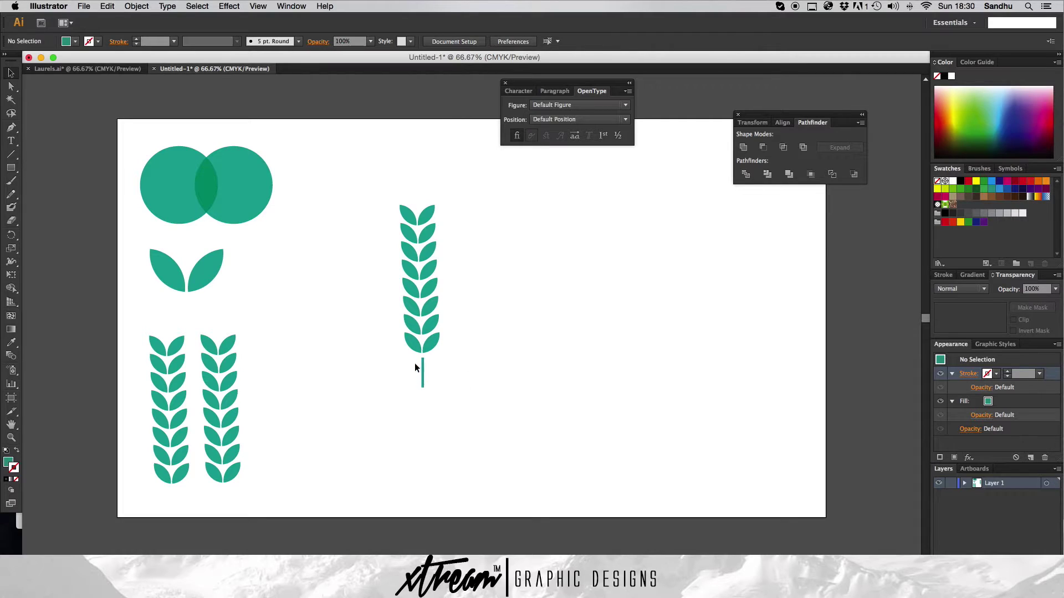
- Check the stems in Laurels.ai, and shorten the separate branch's stem in Untitled-1 slightly from its lower end
click(83, 68)
click(238, 70)
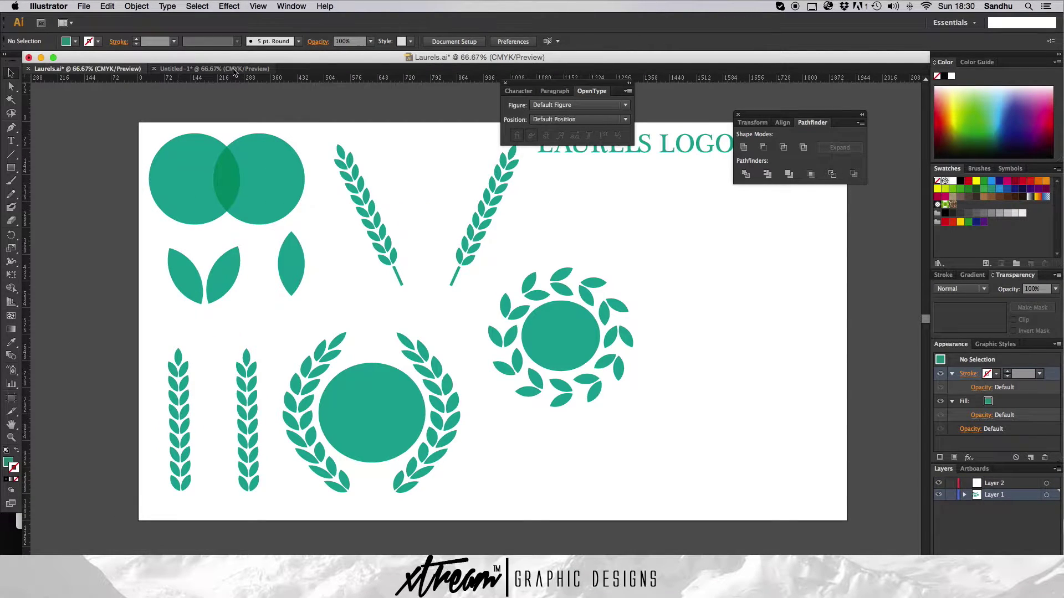
drag(369, 376, 491, 382)
mouse_move(423, 388)
mouse_down()
mouse_move(527, 370)
mouse_move(423, 382)
mouse_up()
click(579, 375)
click(512, 354)
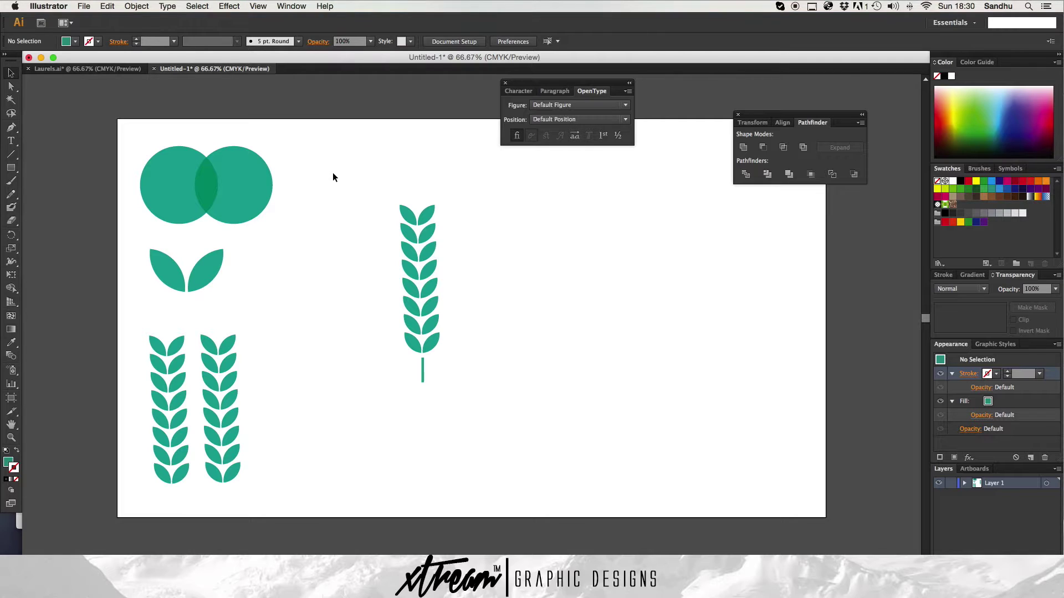
- Compare with the branches in Laurels.ai, and extend the separate branch in Untitled-1 upward with a copy of its top two leaf pairs
drag(350, 202, 350, 202)
click(89, 69)
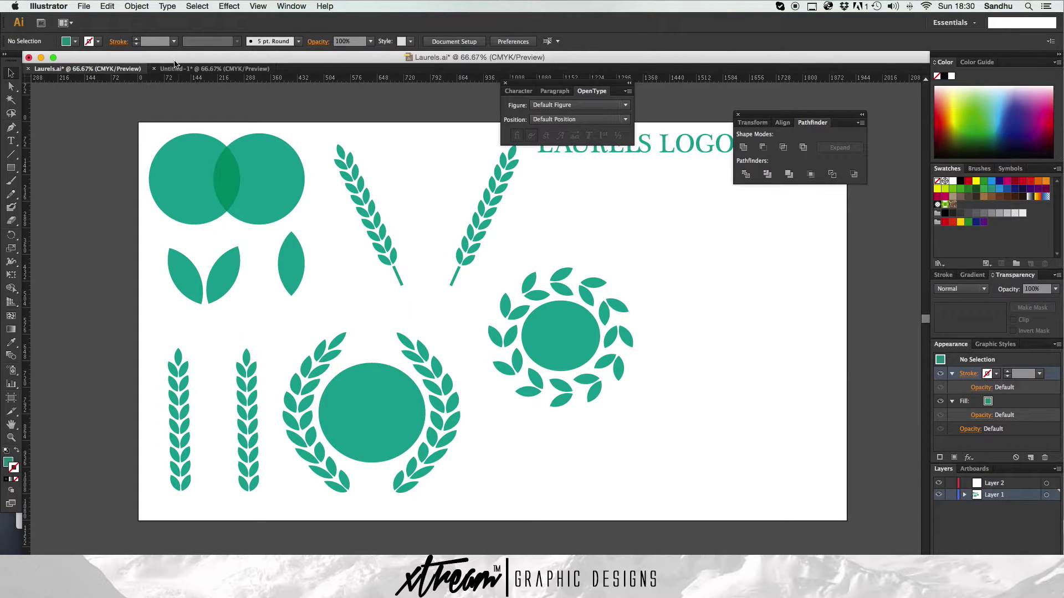
click(208, 72)
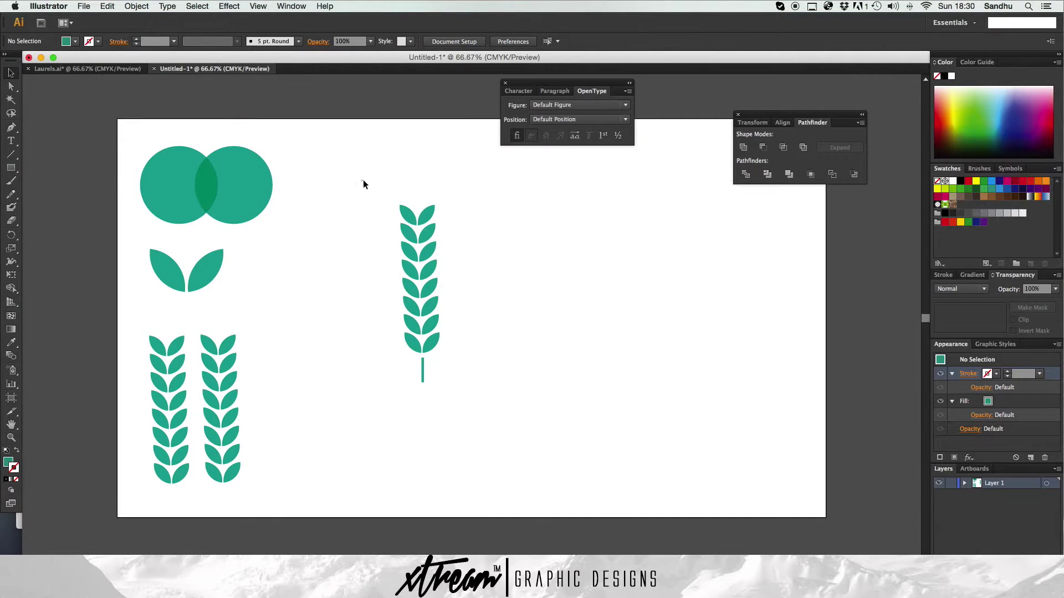
drag(364, 180, 448, 223)
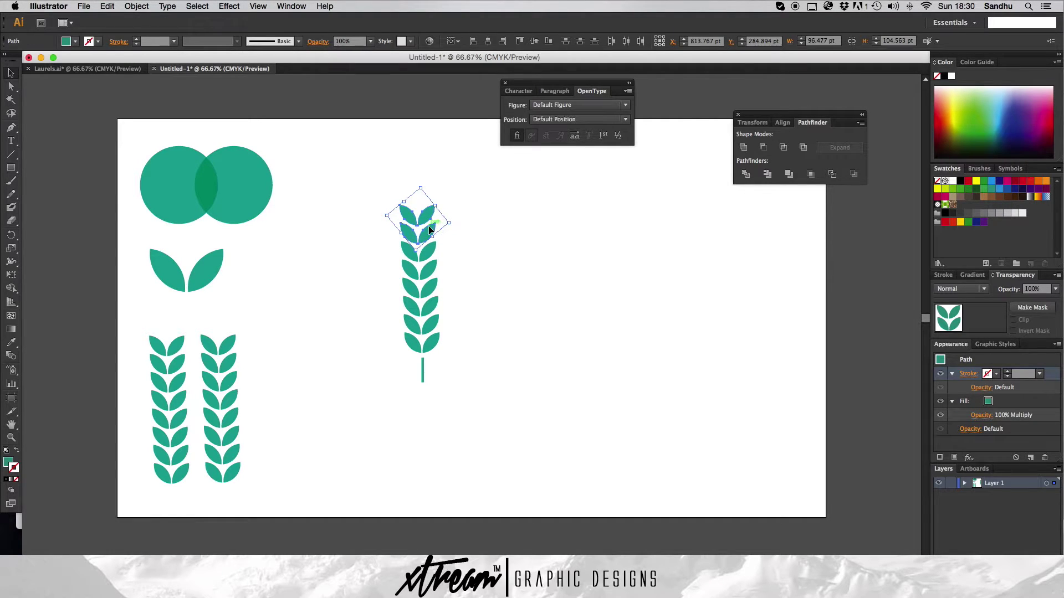
drag(426, 219, 425, 181)
click(501, 186)
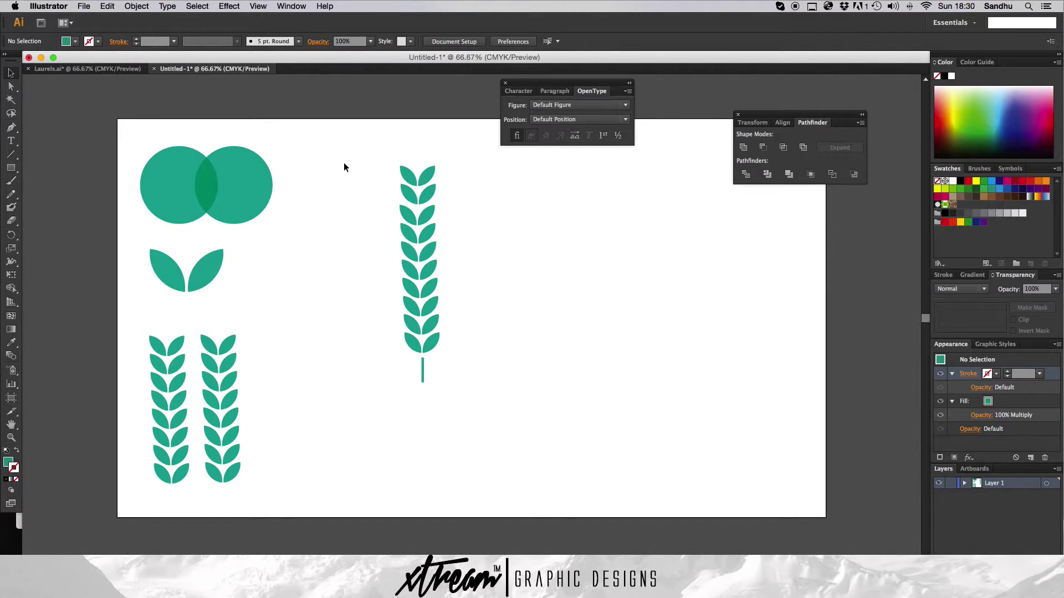
- Rotate the whole separate branch together with its stem by 20° about its centre
drag(344, 143, 491, 383)
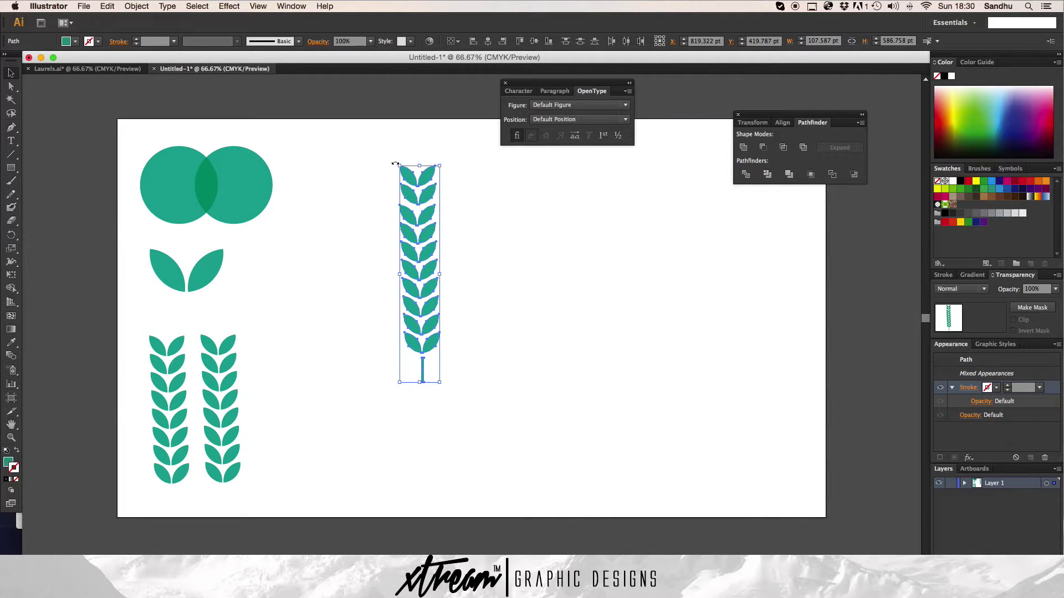
click(11, 235)
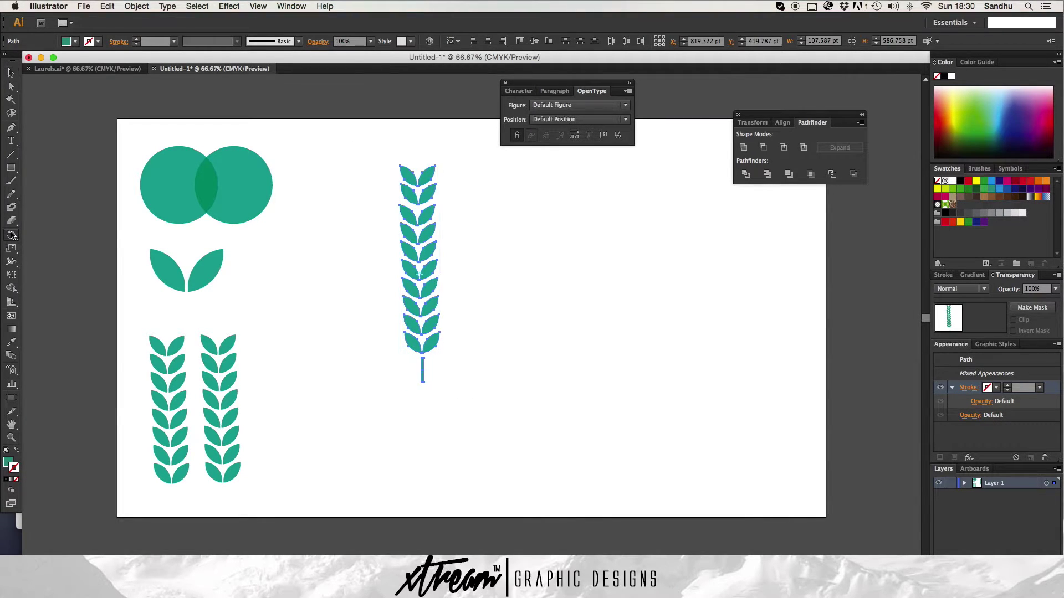
alt+click(420, 274)
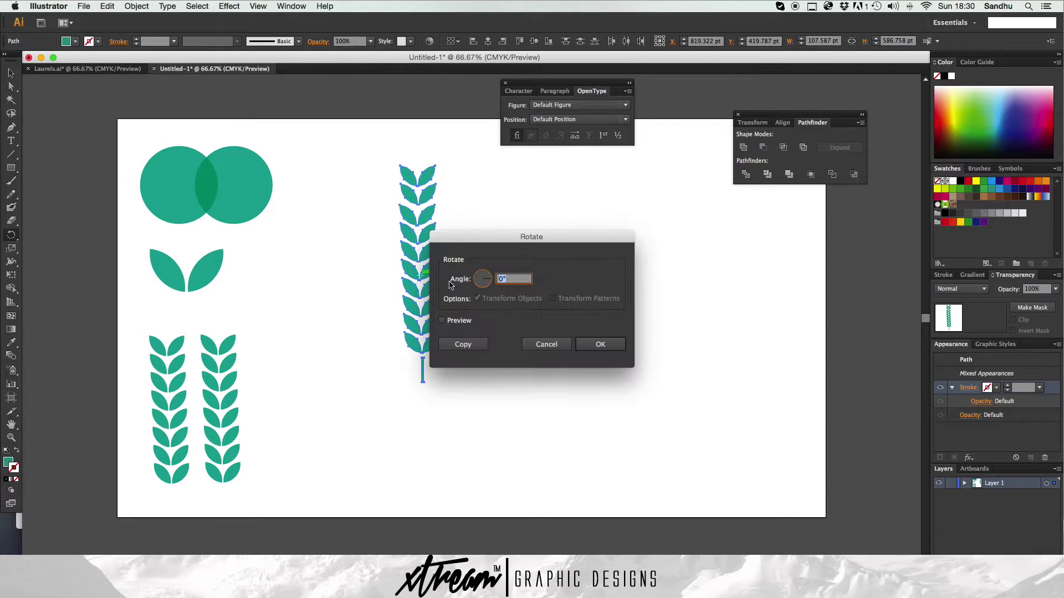
click(441, 321)
click(441, 320)
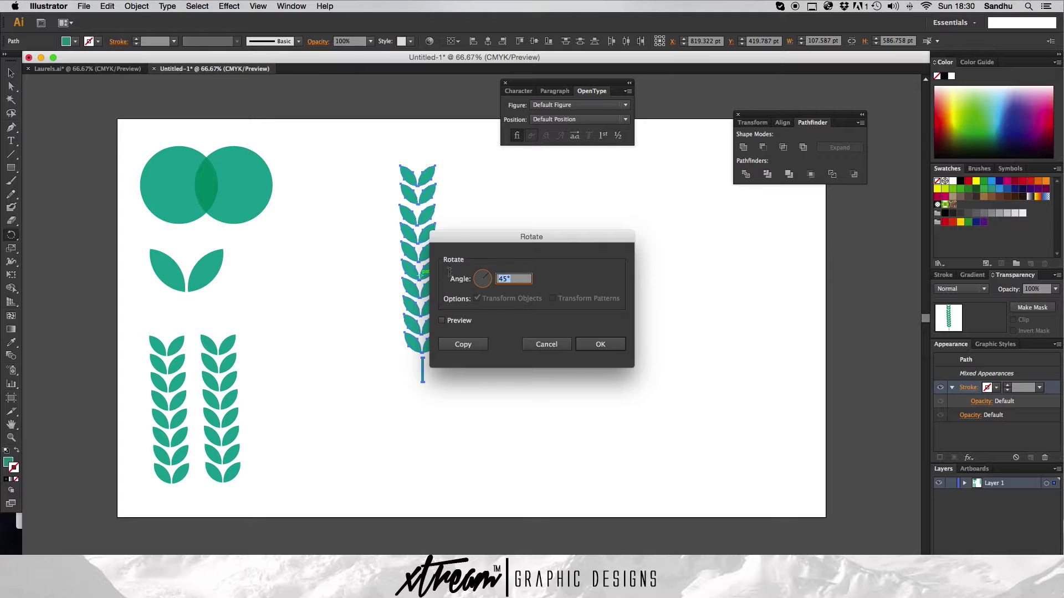
click(461, 321)
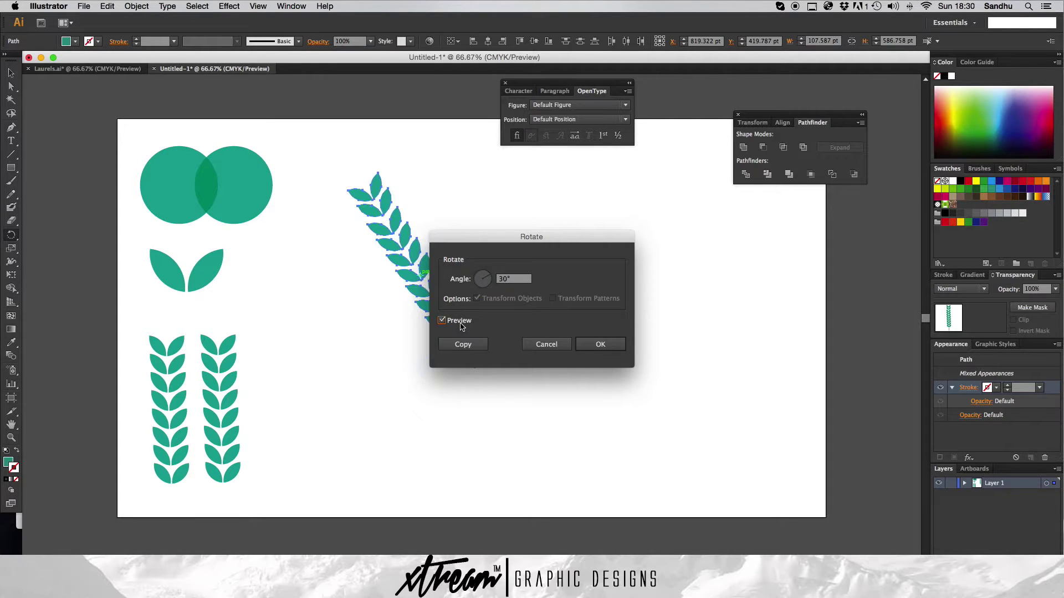
click(461, 323)
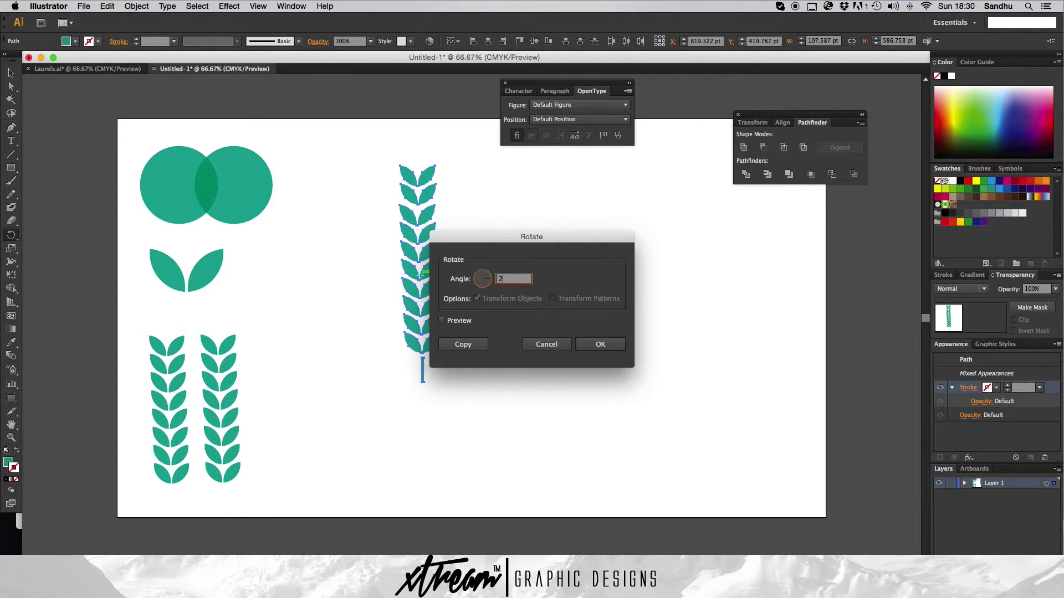
click(468, 322)
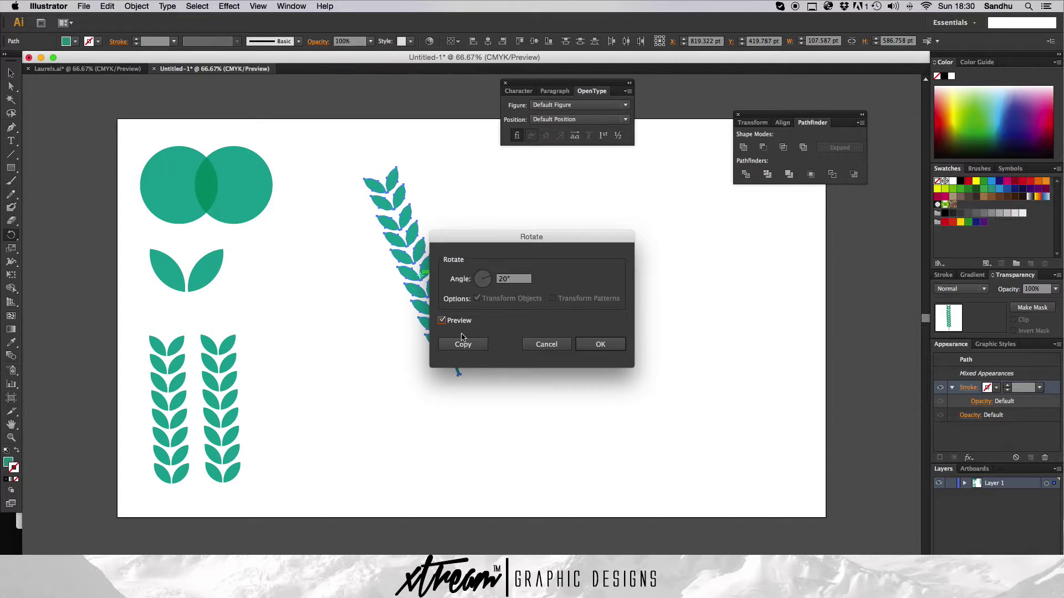
click(601, 343)
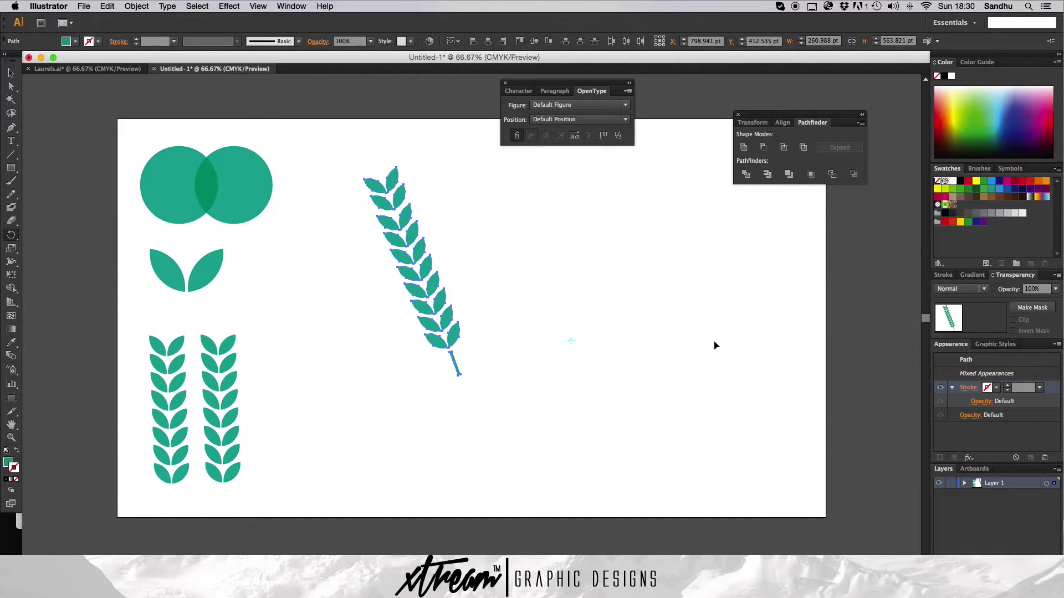
- Undo the branch's rotation and redo it
key(super+z)
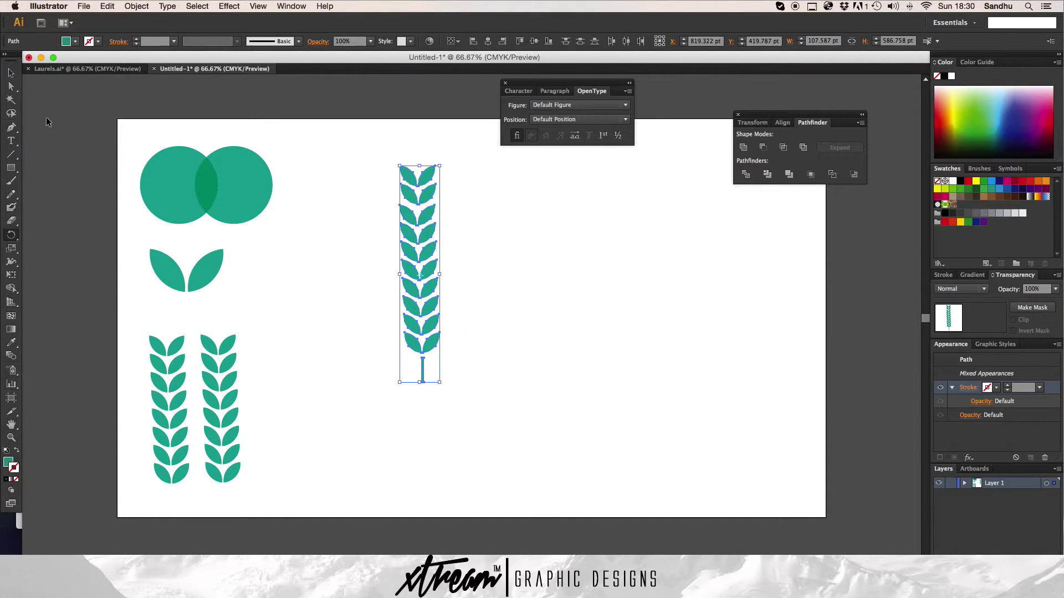
click(107, 6)
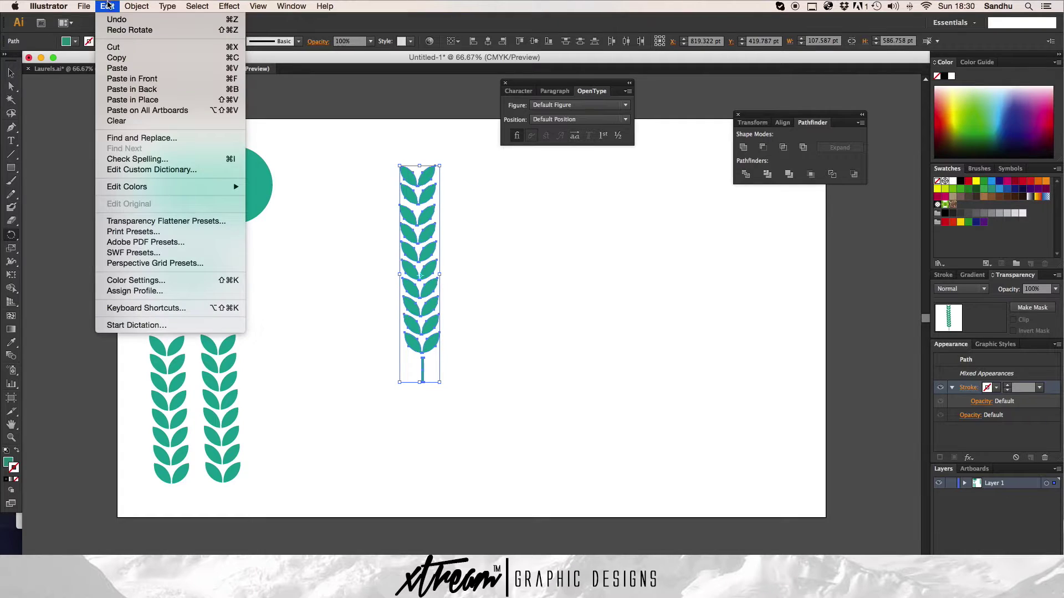
click(124, 31)
- Duplicate the tilted branch with its stem just to the right of the original
key(v)
click(442, 239)
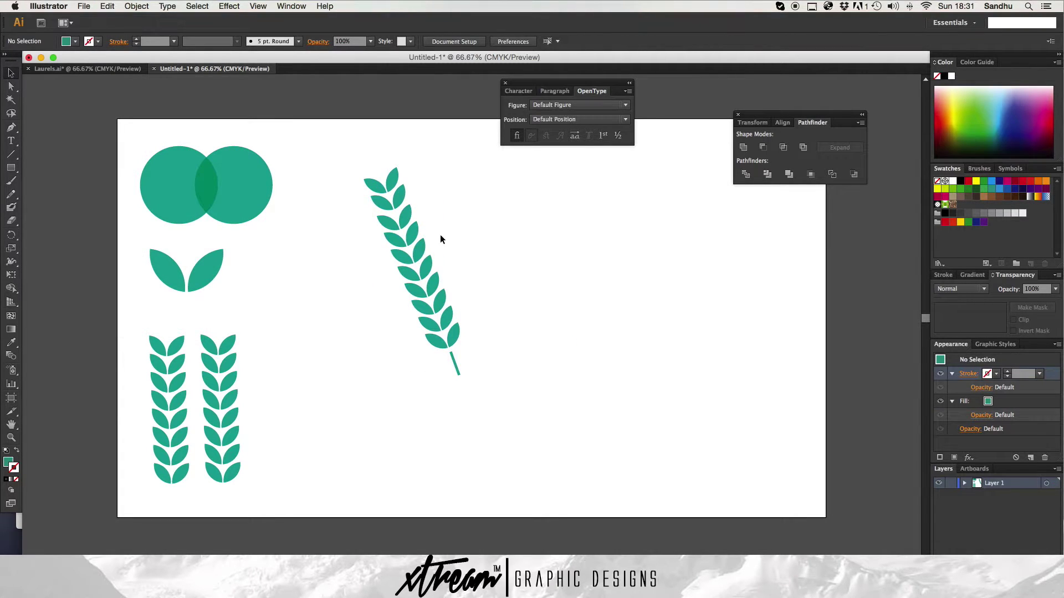
drag(347, 151, 502, 464)
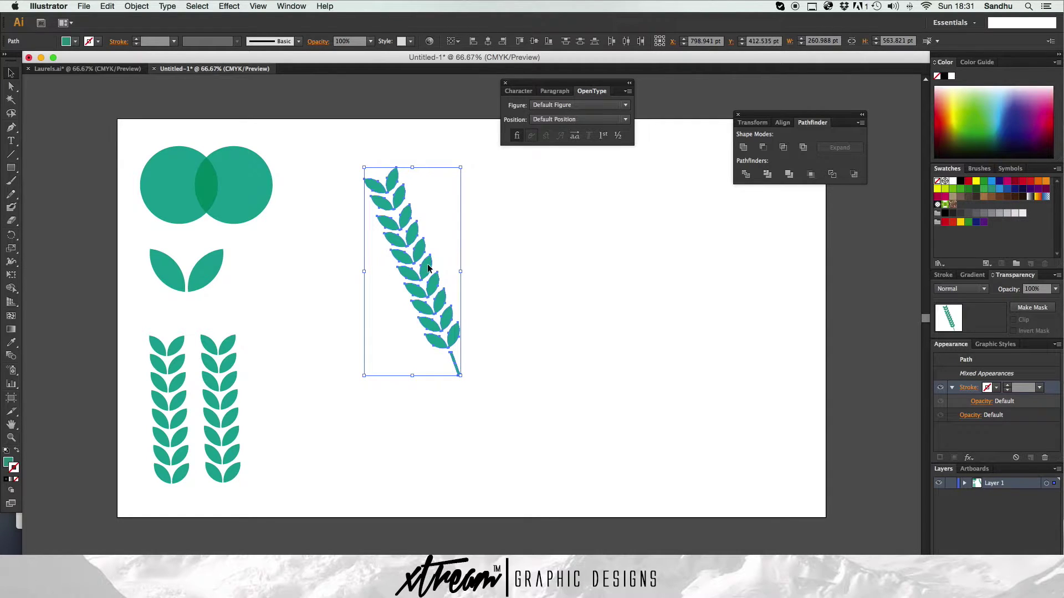
drag(428, 268, 509, 275)
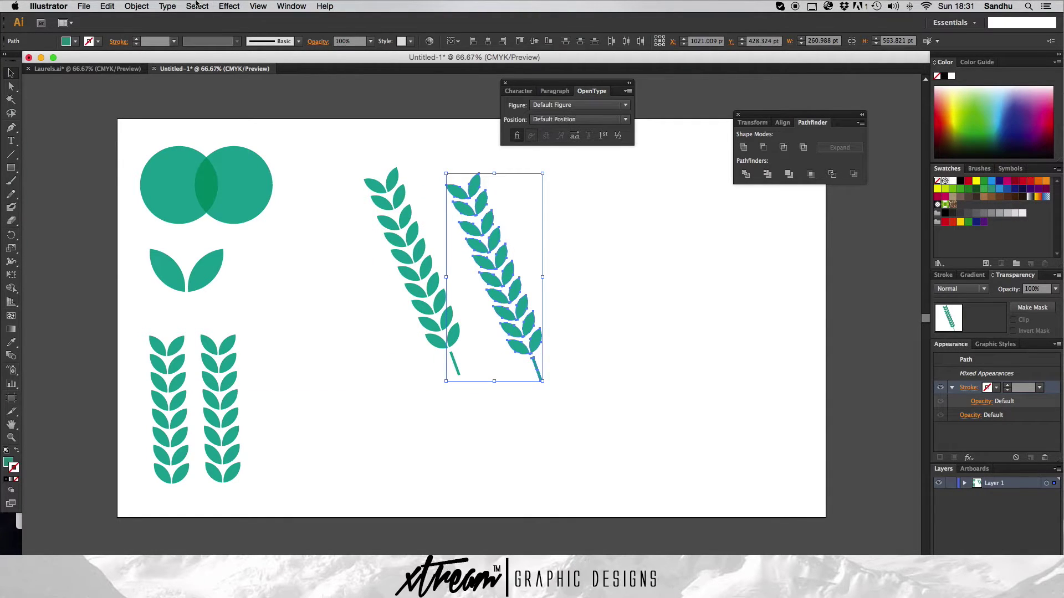
- Try to reflect the copied branch across the vertical axis
click(136, 5)
mouse_move(149, 20)
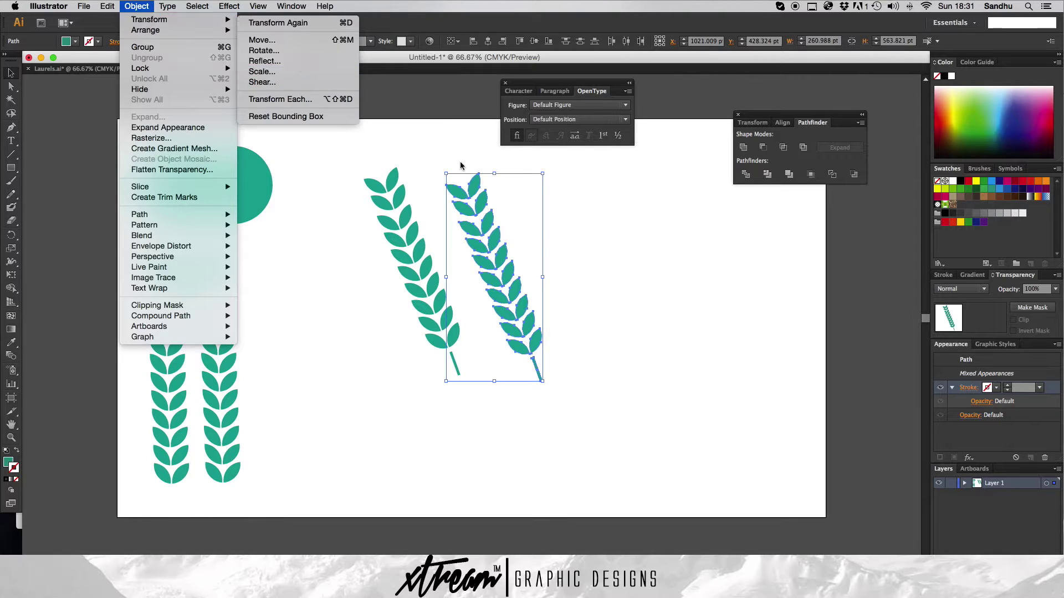
click(264, 61)
click(589, 376)
click(573, 345)
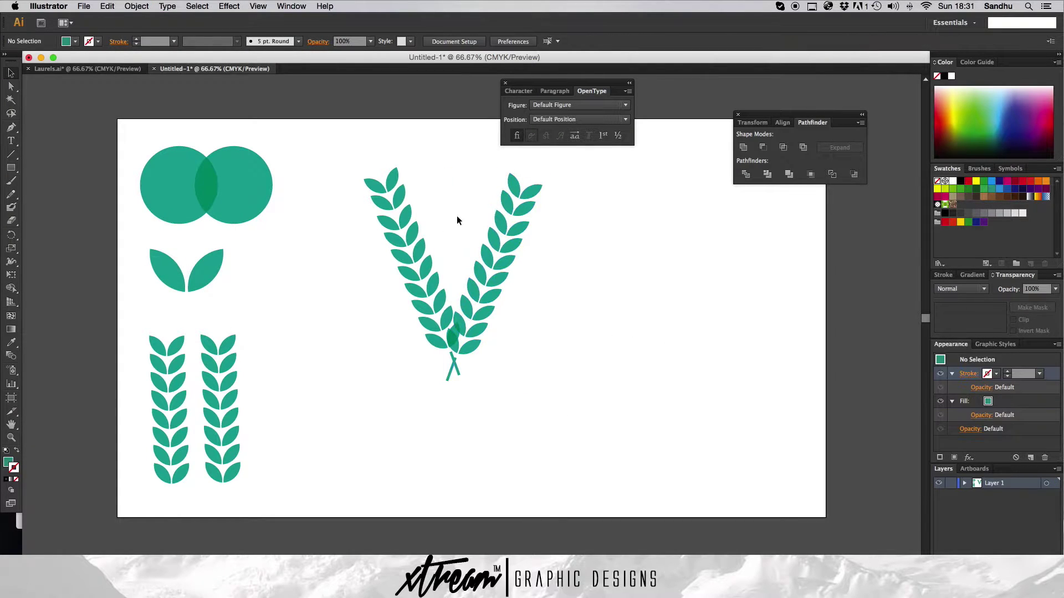
key(super+z)
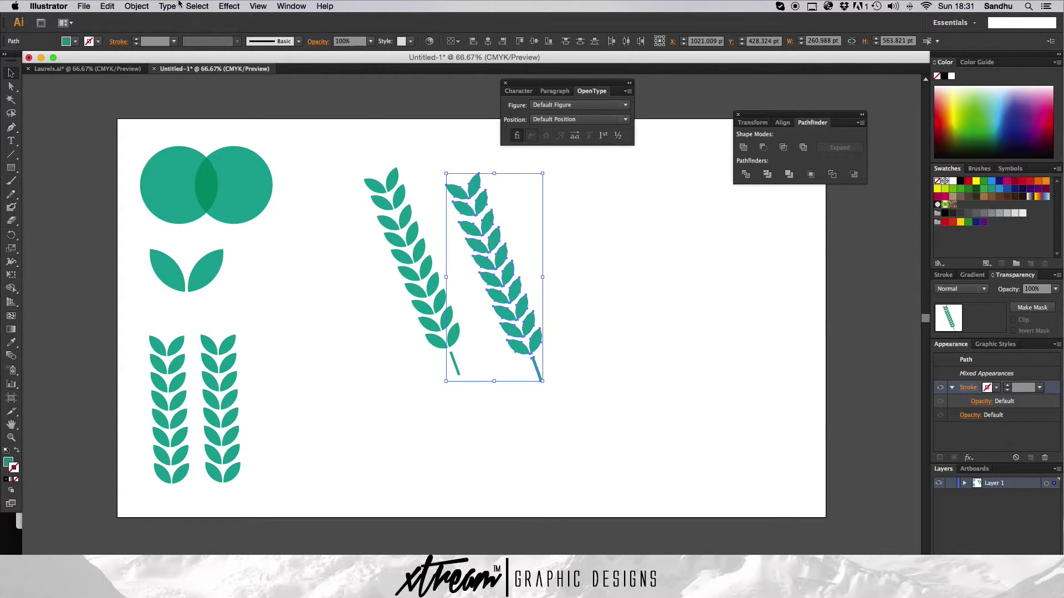
- Reflect the copied branch across the vertical axis, and move it right and level with the original, clear of its stem
click(136, 5)
mouse_move(149, 20)
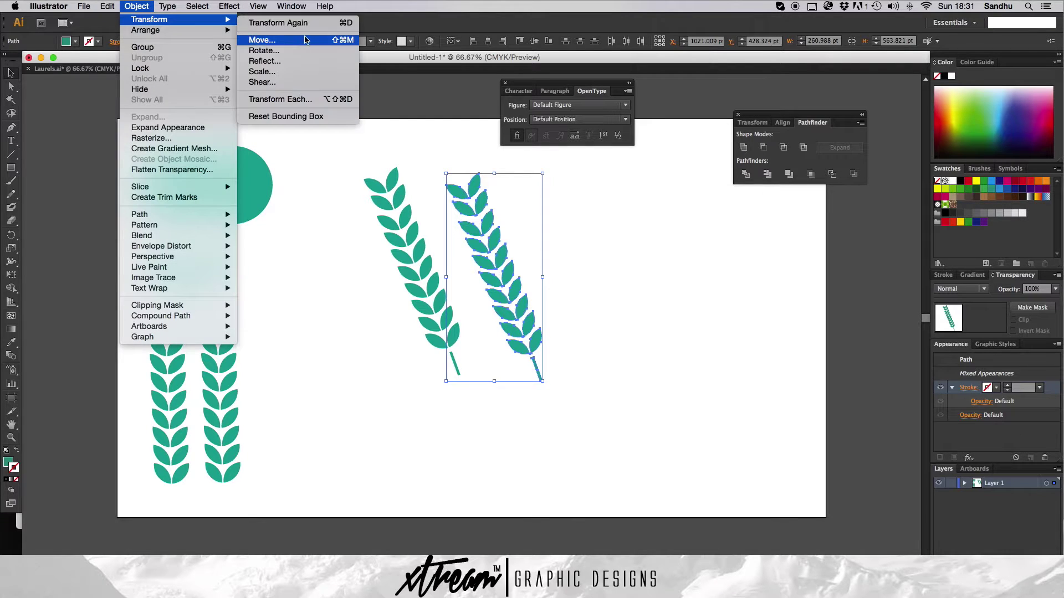
click(265, 61)
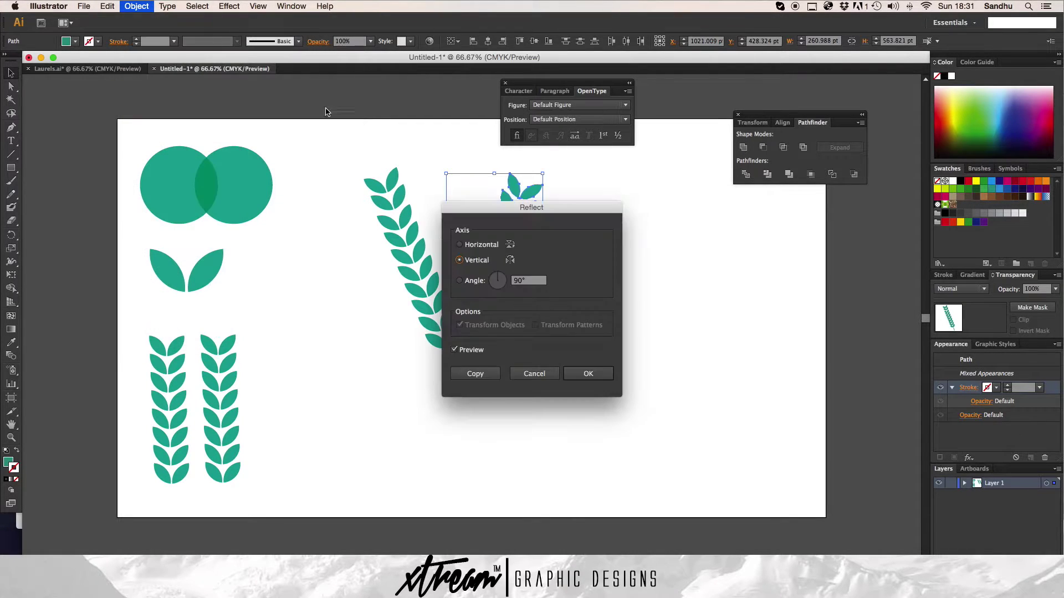
click(588, 372)
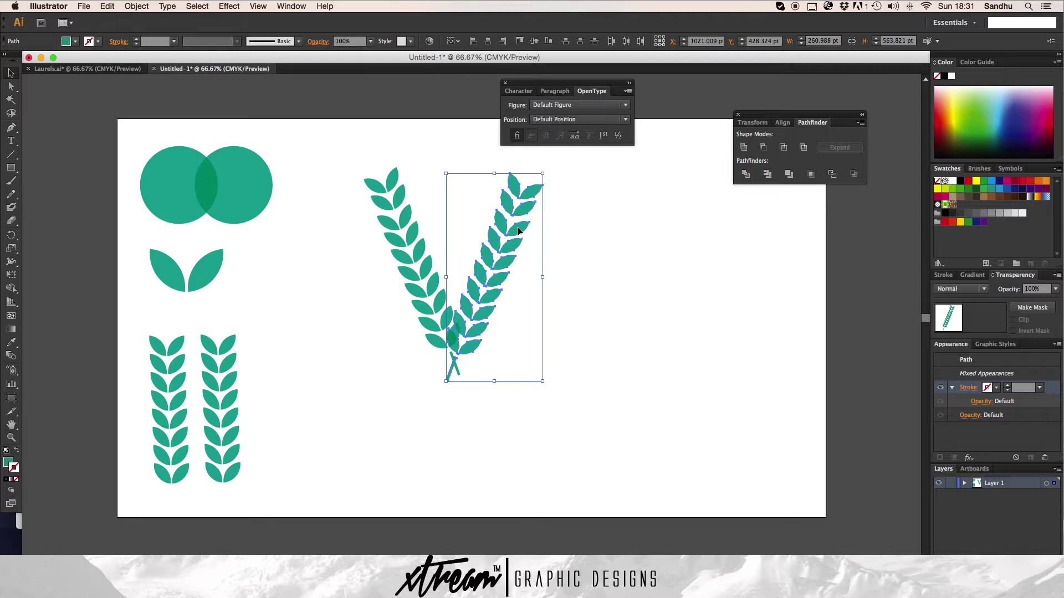
drag(488, 235, 523, 230)
click(635, 256)
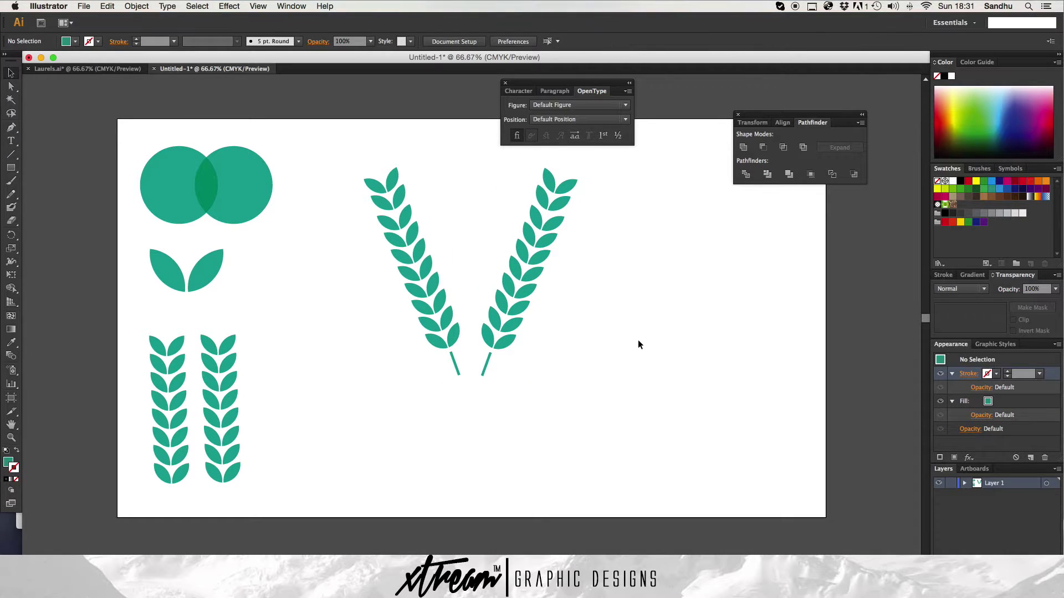
- Check the layout in Laurels.ai, then move the tilted branch pair beside the circles and scale it down to about 486 by 476 pt
click(91, 70)
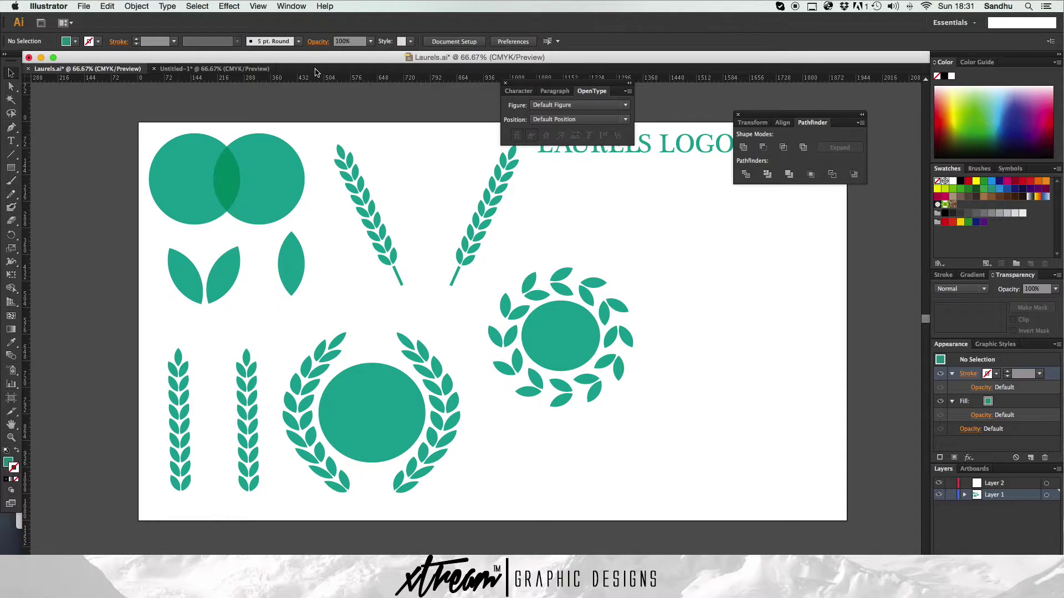
click(214, 68)
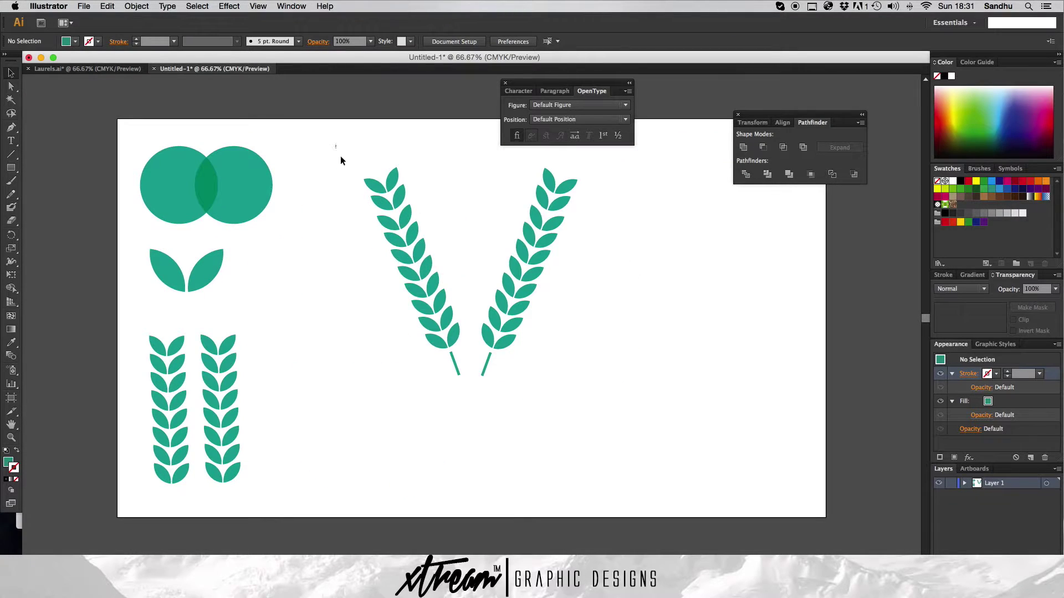
drag(340, 161, 614, 404)
drag(523, 268, 459, 240)
drag(505, 347, 496, 317)
click(728, 391)
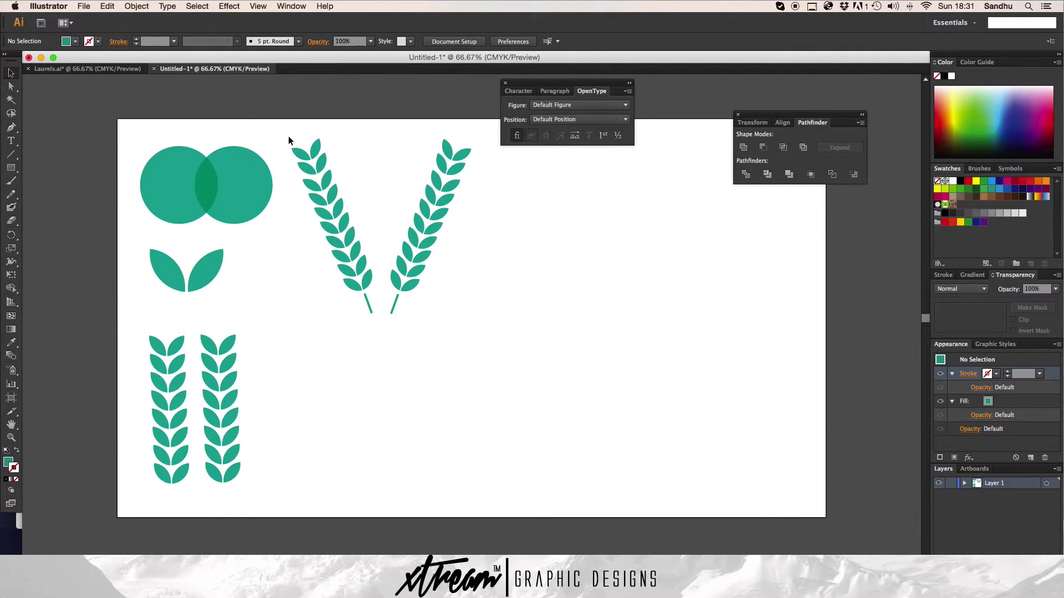
- Duplicate the tilted branch pair into the artboard's empty lower-right area, and move the copy's right branch farther right
drag(281, 127, 484, 344)
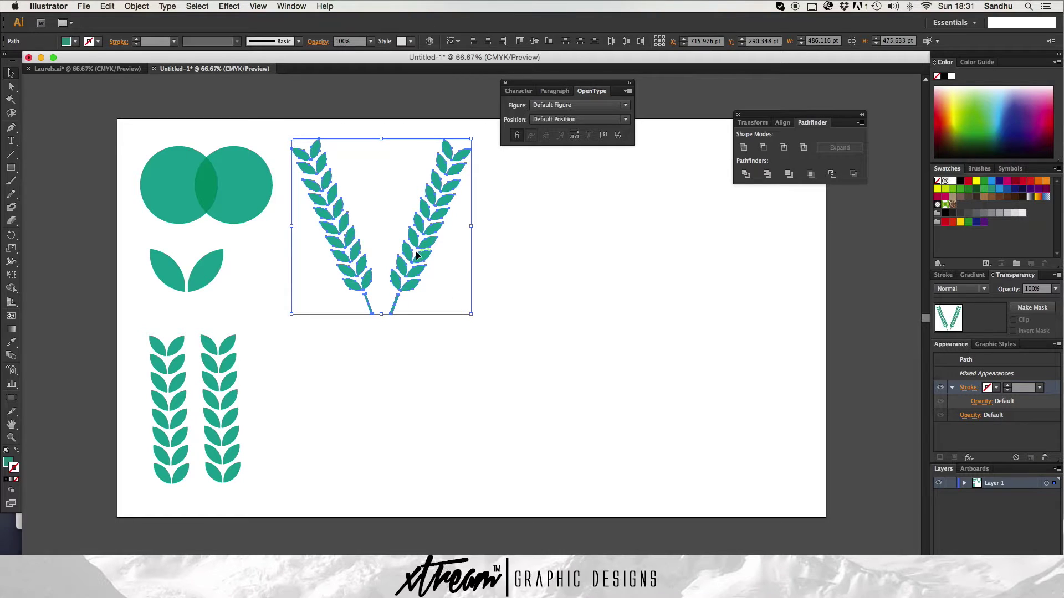
drag(420, 259, 626, 417)
click(486, 309)
drag(485, 309, 713, 500)
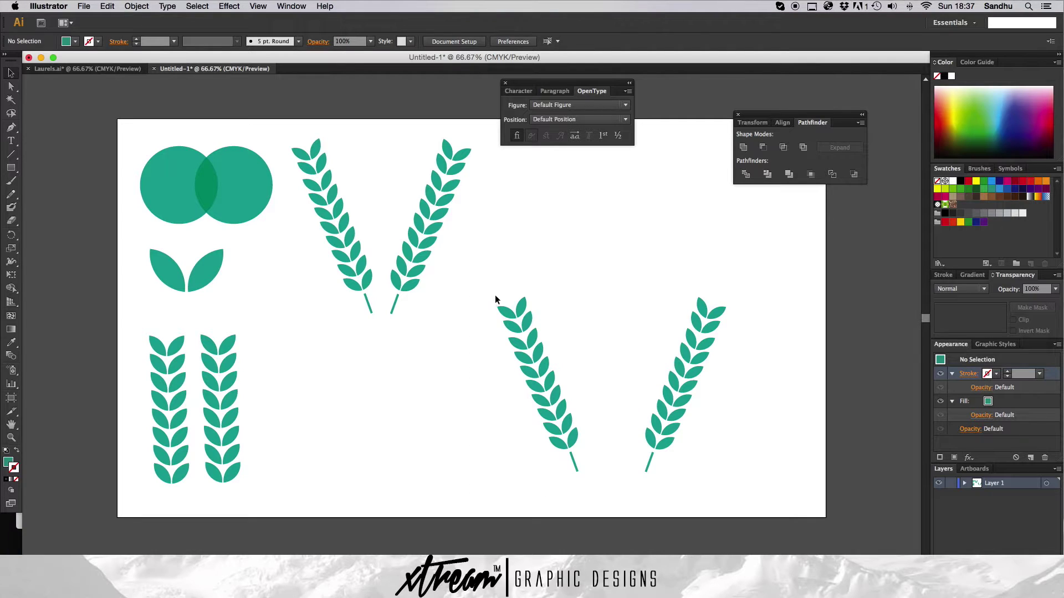
- Examine the curved branches around the circle in Laurels.ai, and return to the untitled document
drag(478, 276, 601, 488)
click(466, 272)
drag(464, 256, 607, 481)
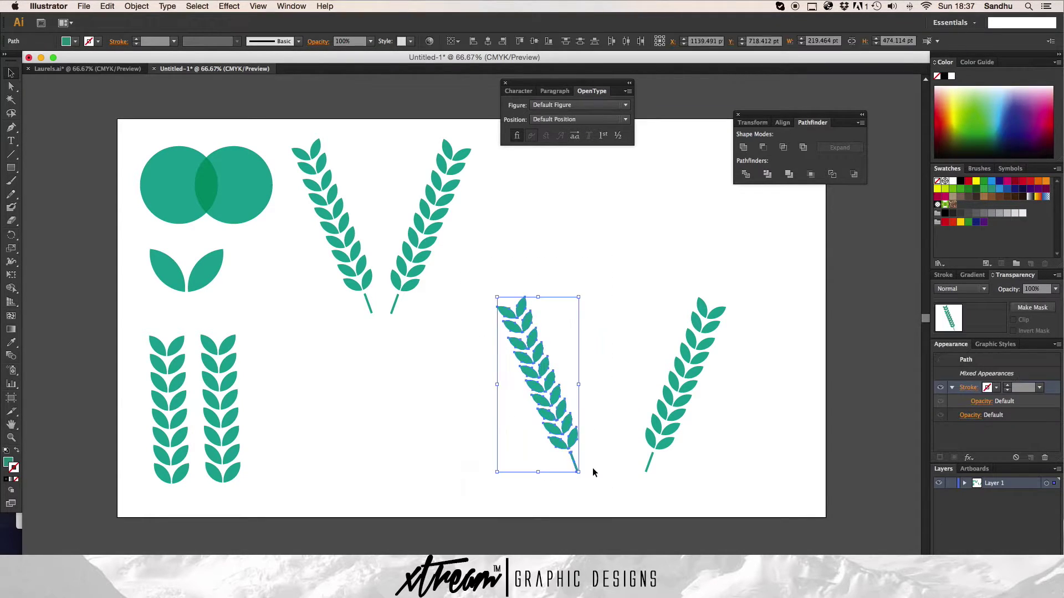
click(458, 442)
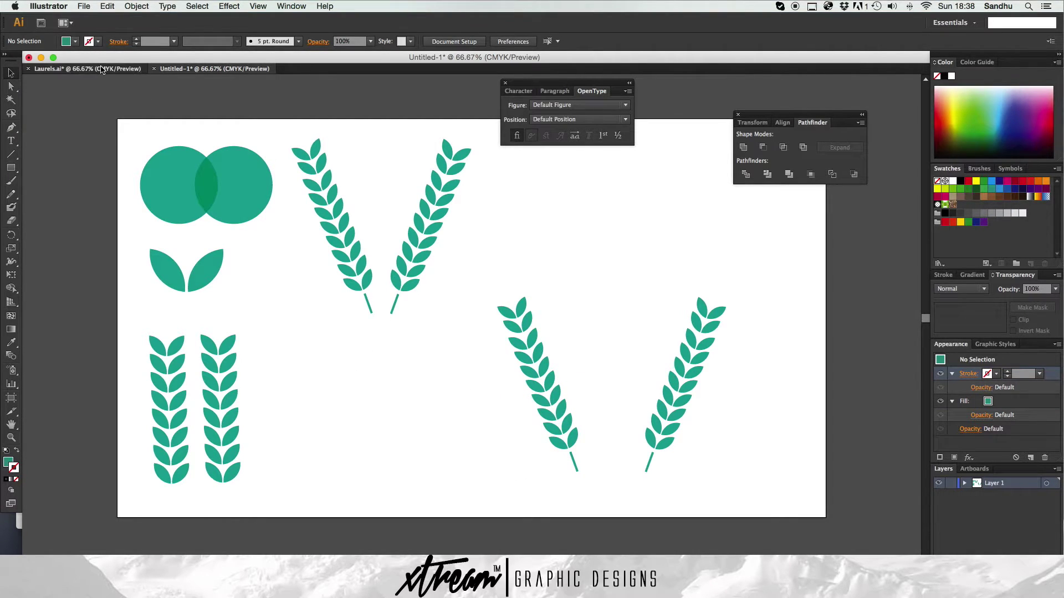
click(83, 69)
drag(278, 331, 462, 507)
click(527, 500)
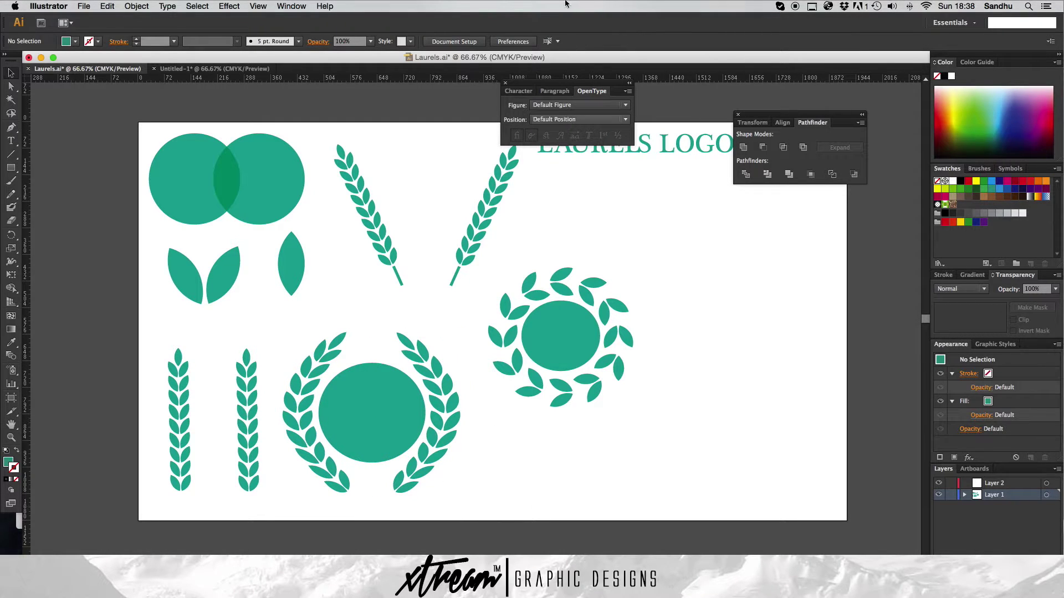
key(super+grave)
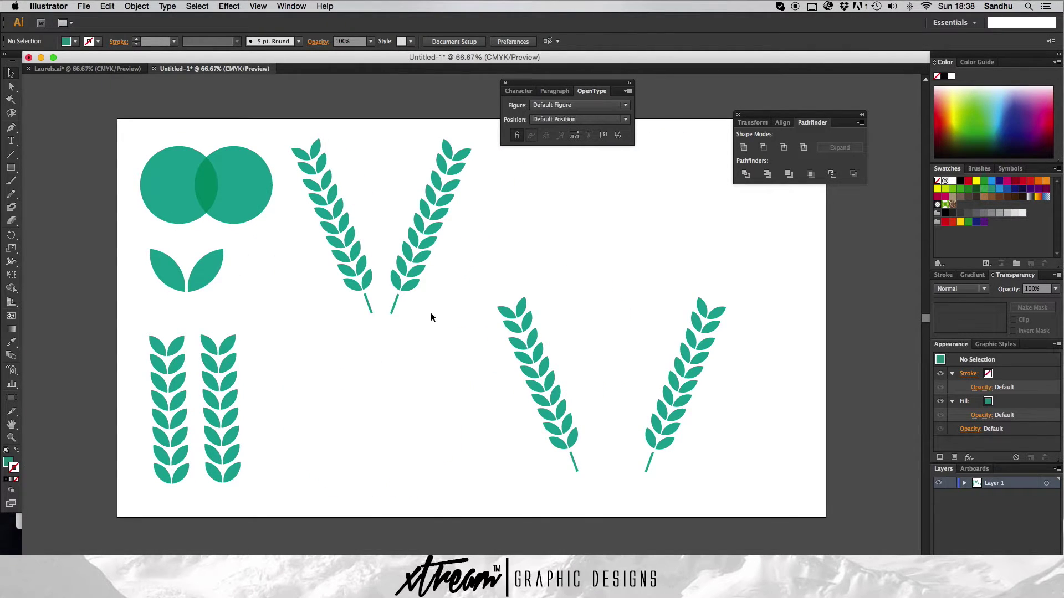
- Rotate the left branch of the lower pair nearly horizontal, and try a vertical Arc warp at 11% bend on it
drag(467, 268, 611, 487)
drag(583, 292, 666, 473)
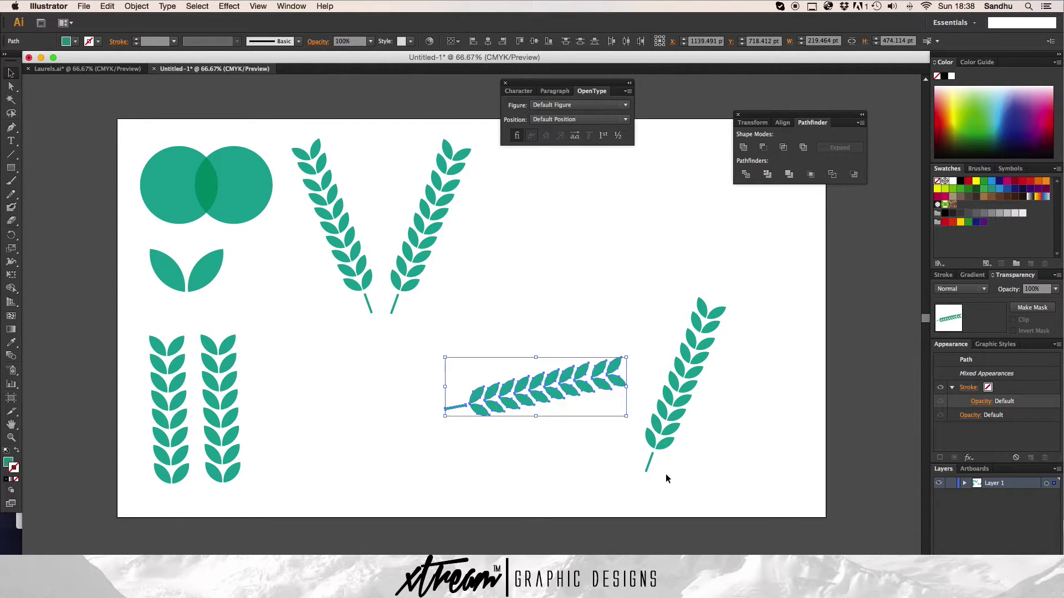
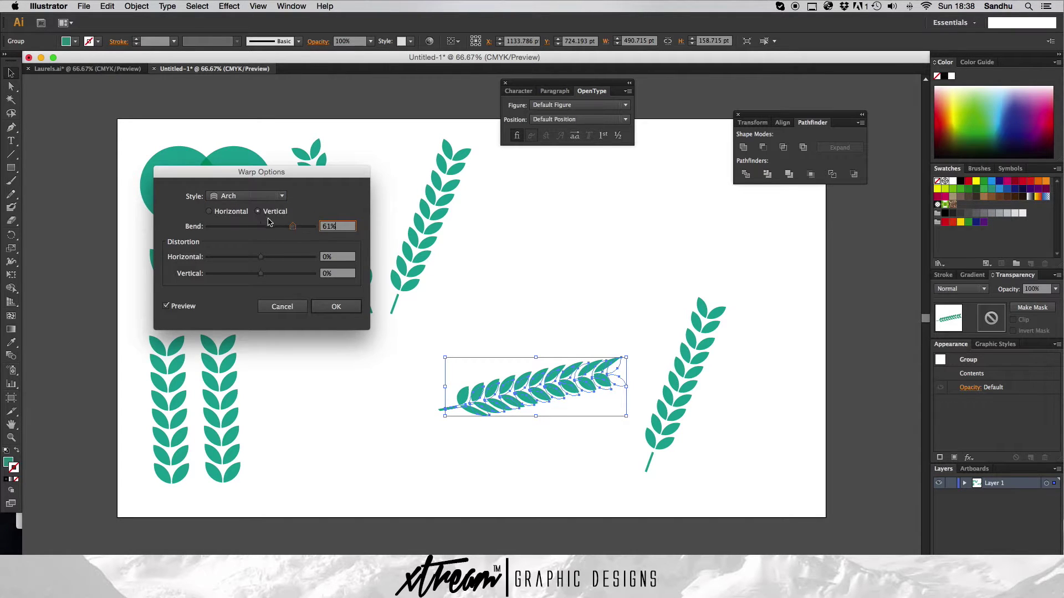
click(250, 196)
click(251, 215)
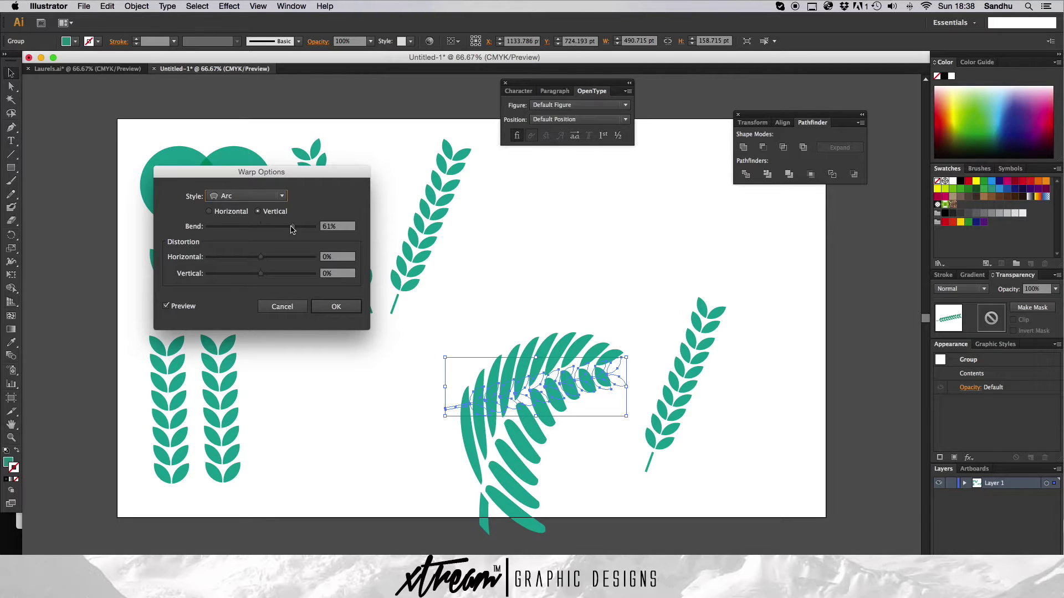
drag(292, 231, 268, 233)
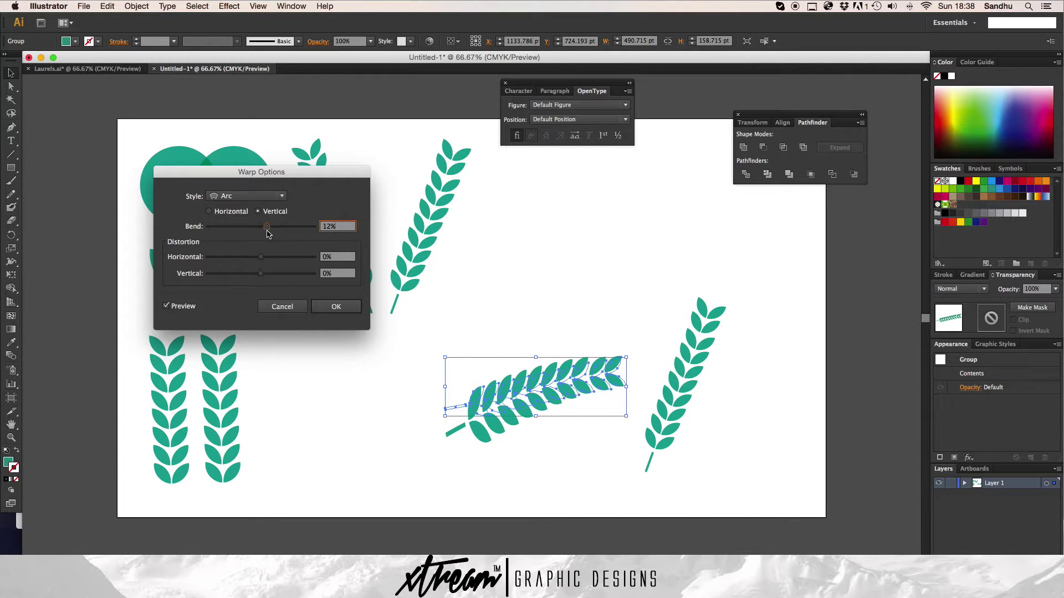
drag(267, 234, 266, 232)
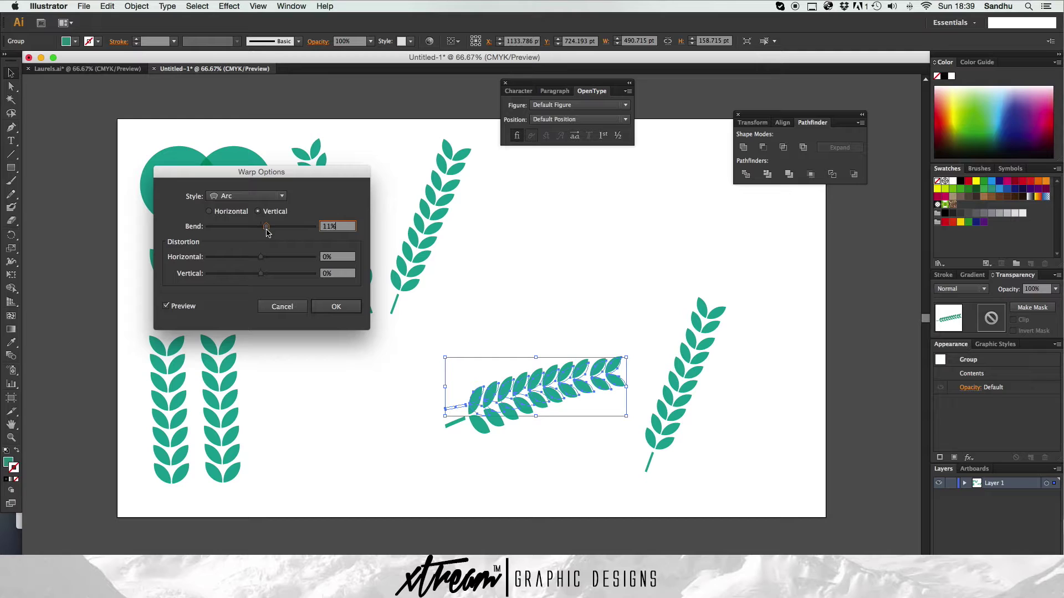
- Try Arc Lower at 100% bend, then apply a vertical Arc warp at 21% bend to the rotated branch
click(237, 196)
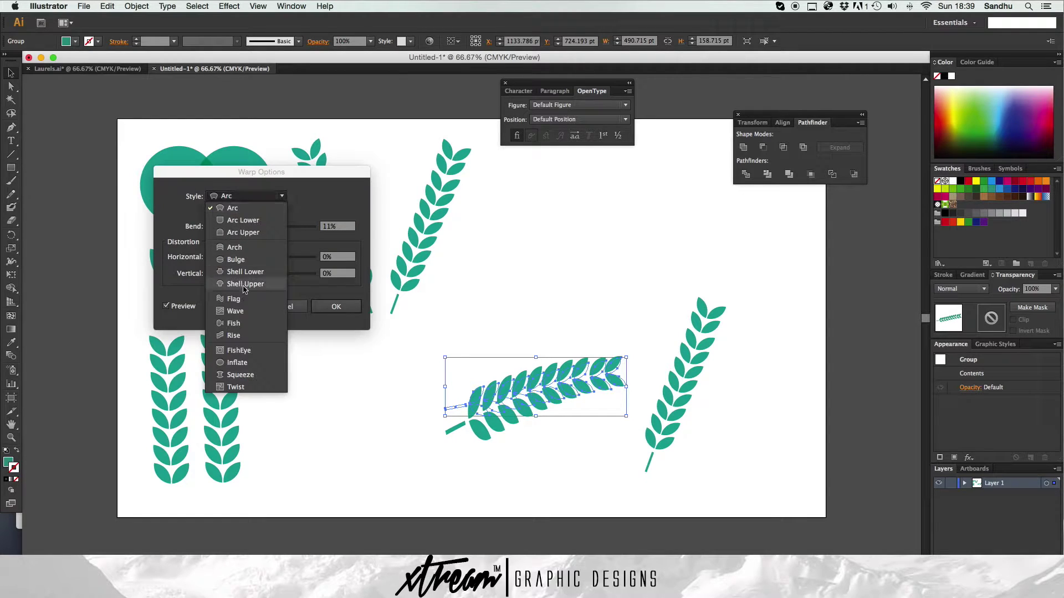
click(249, 222)
drag(271, 230, 315, 227)
click(250, 198)
click(244, 196)
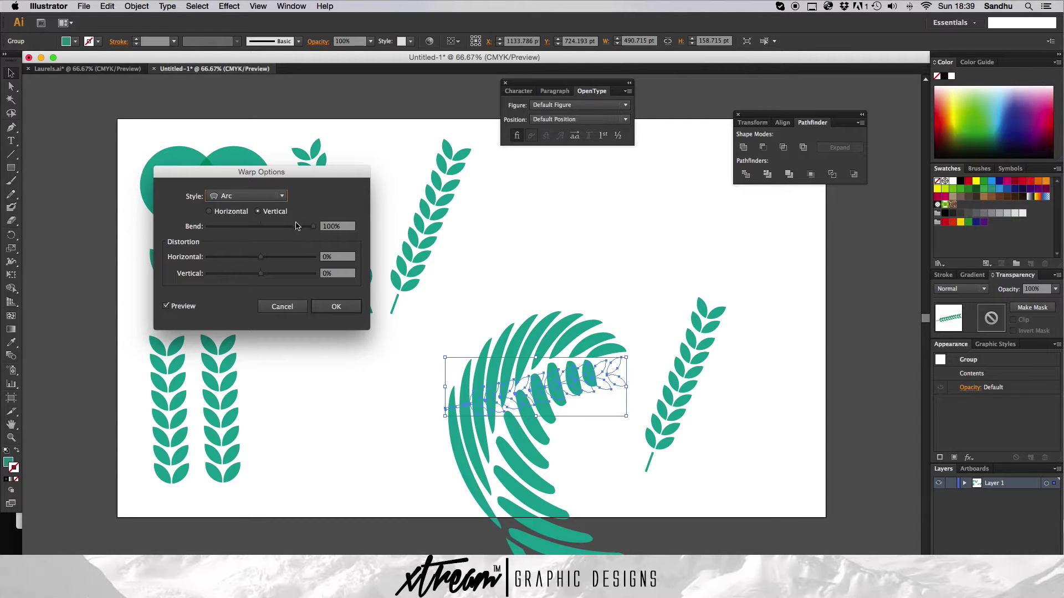
drag(299, 226, 271, 234)
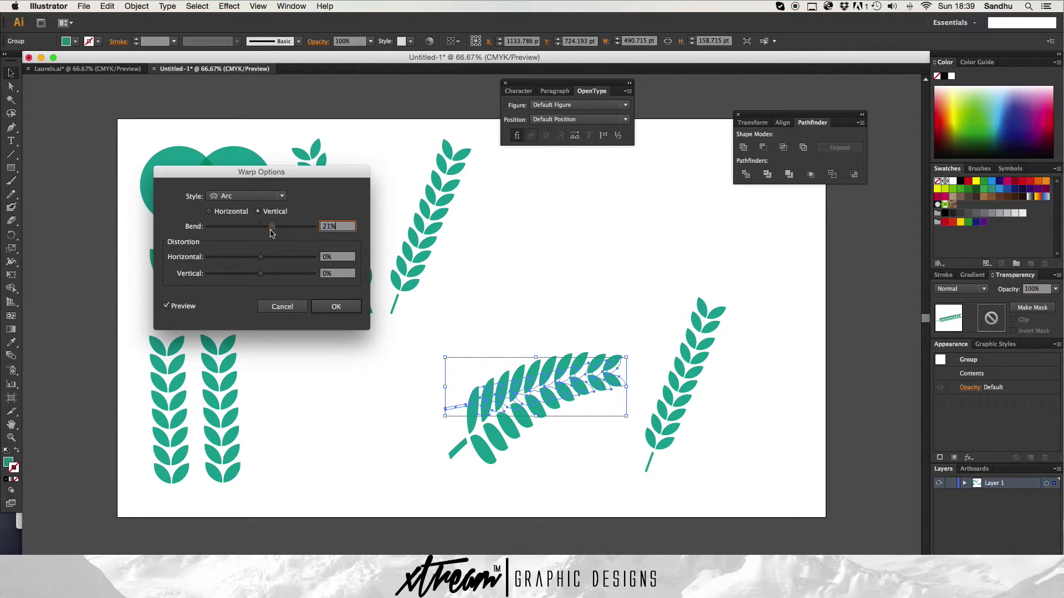
click(335, 307)
click(393, 346)
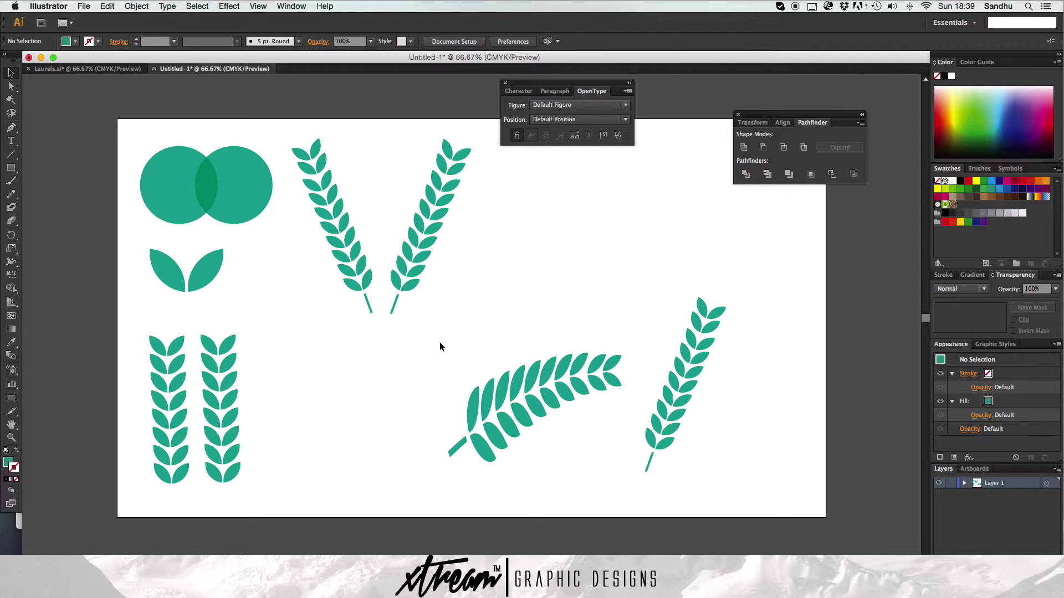
- Expand the appearance of the warped branch and rotate it upright
drag(419, 333, 624, 470)
click(325, 6)
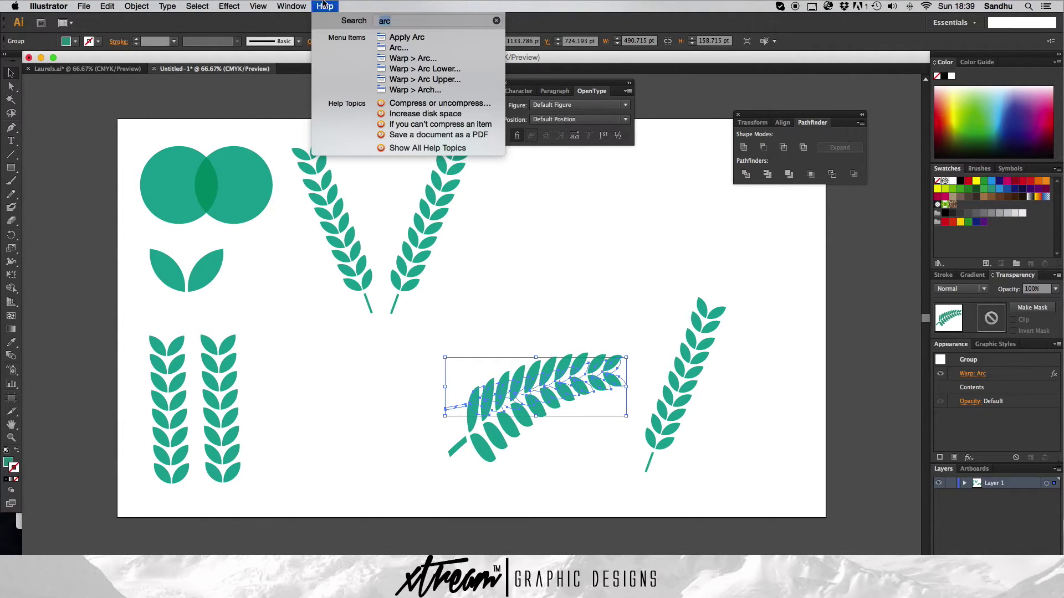
text(expa)
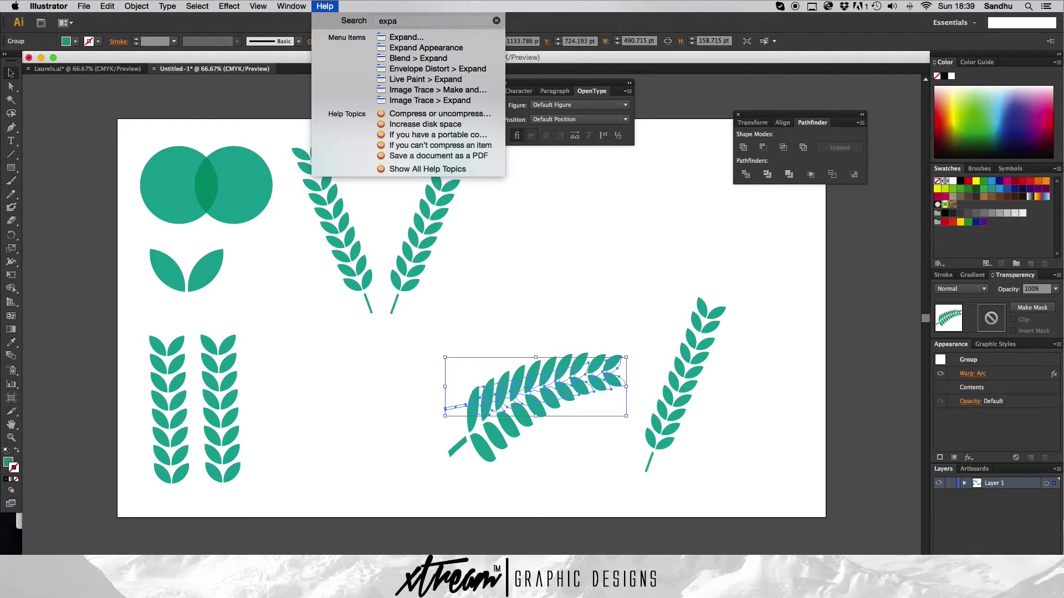
click(426, 48)
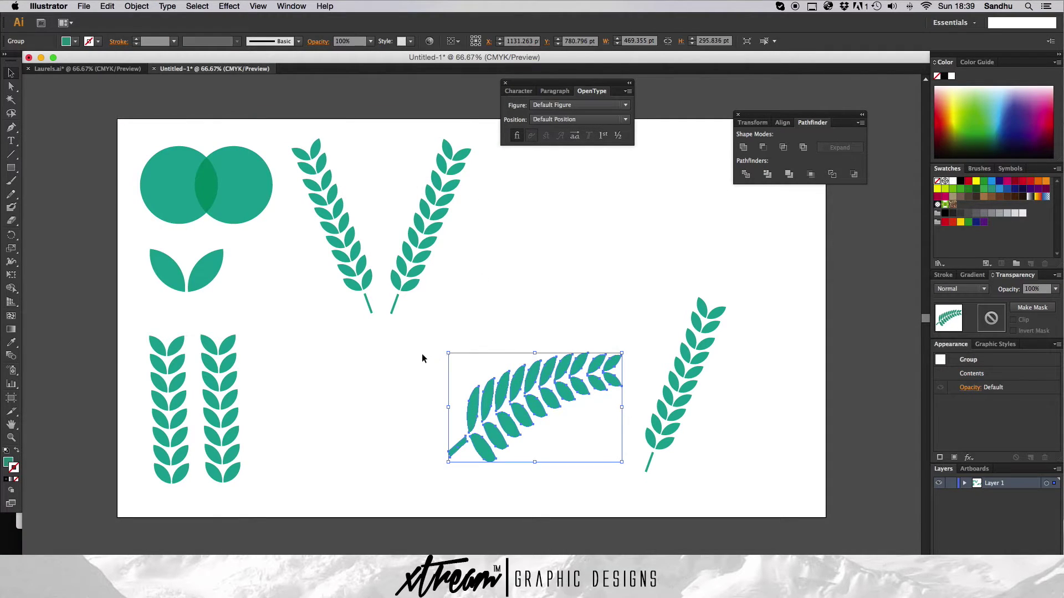
click(411, 328)
drag(408, 331, 627, 360)
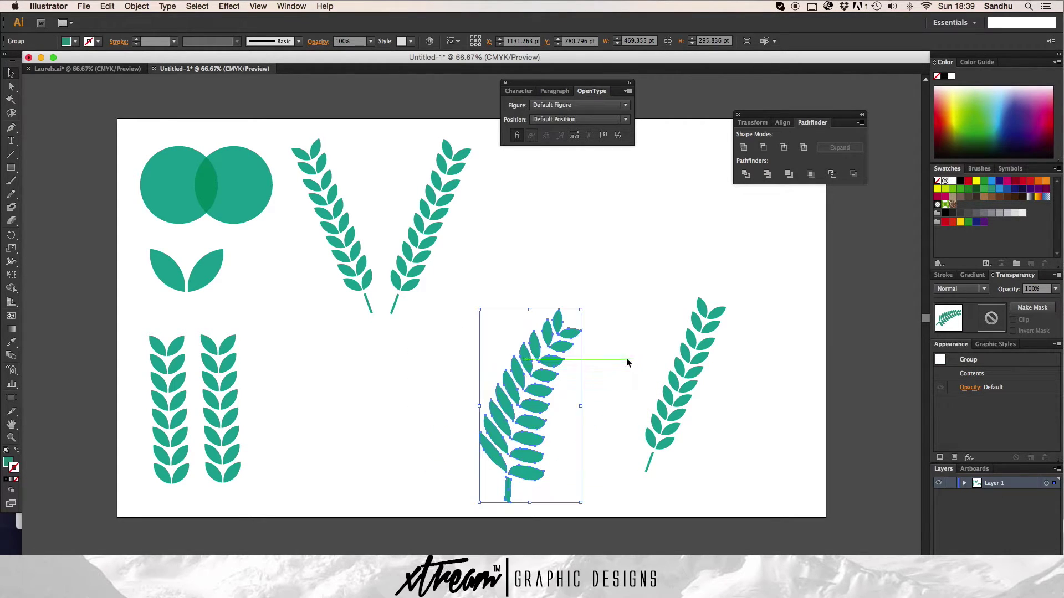
click(626, 309)
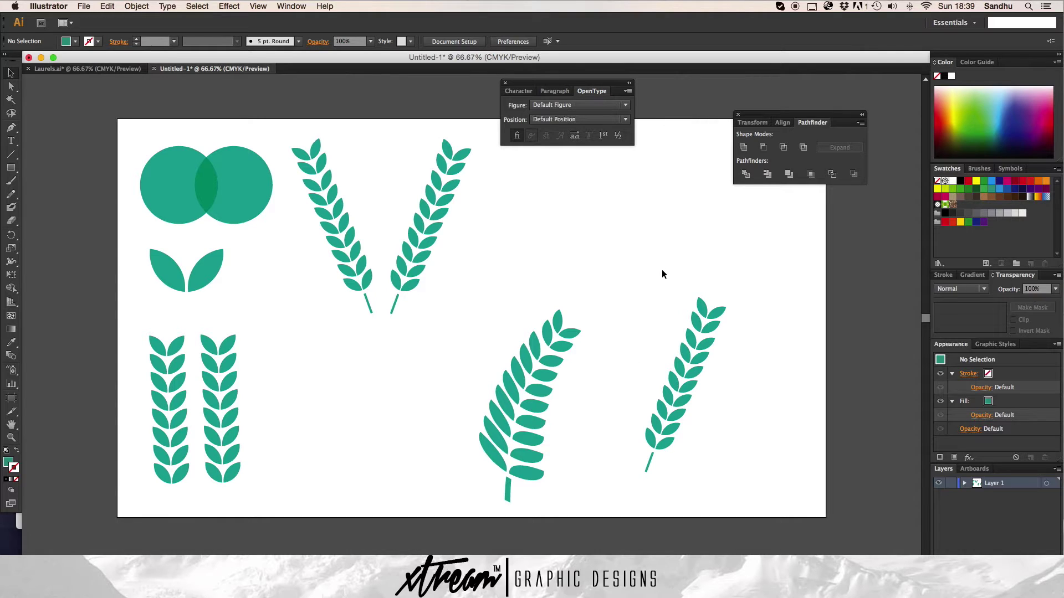
- Move the straight branch beside the curved one up to the artboard's right edge
drag(661, 272, 697, 516)
click(636, 283)
drag(632, 269, 726, 462)
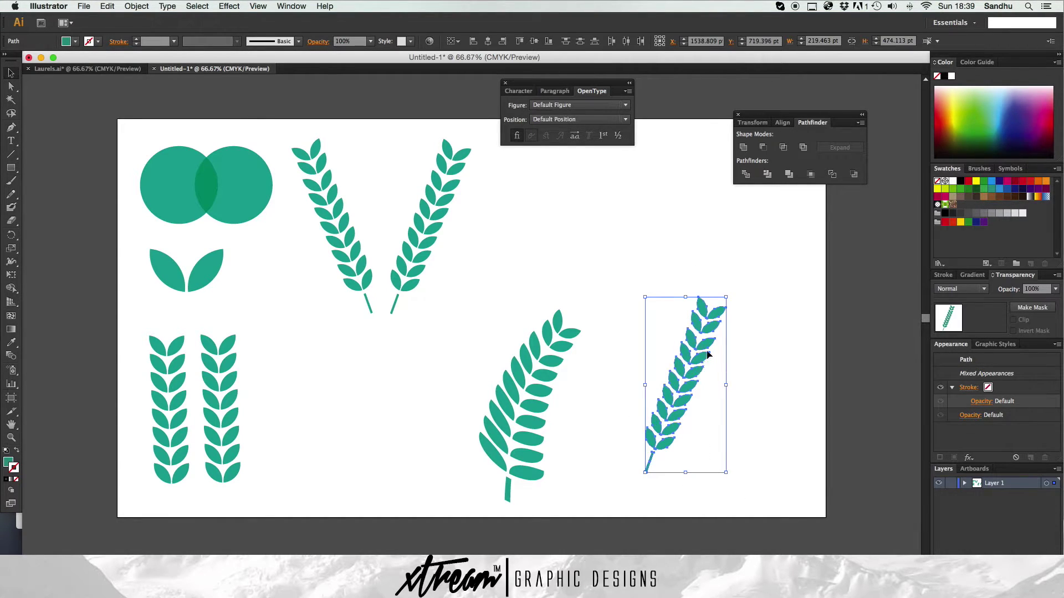
drag(697, 375, 793, 256)
click(718, 409)
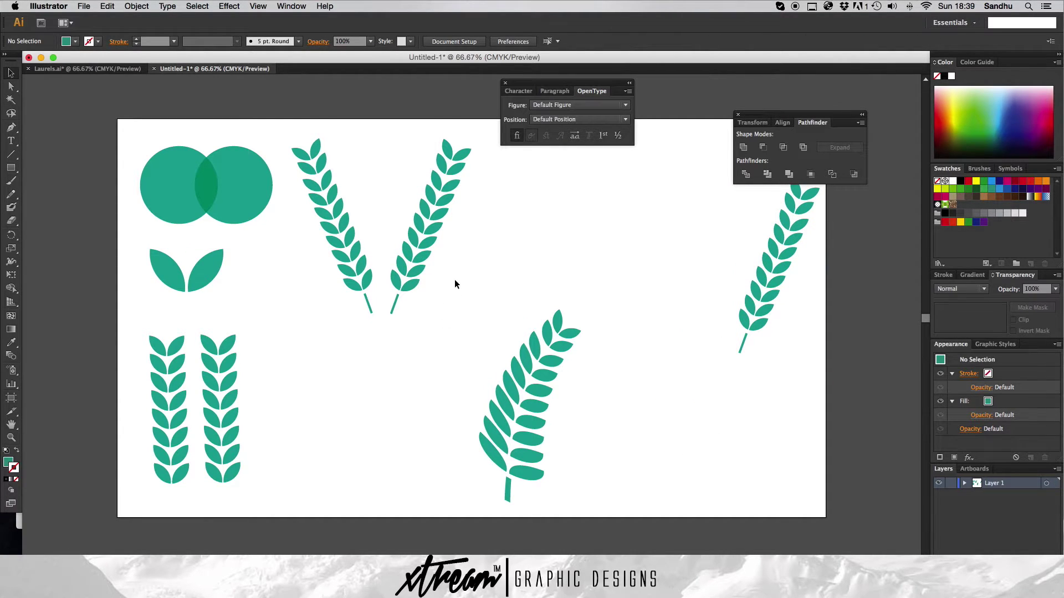
drag(455, 267, 605, 466)
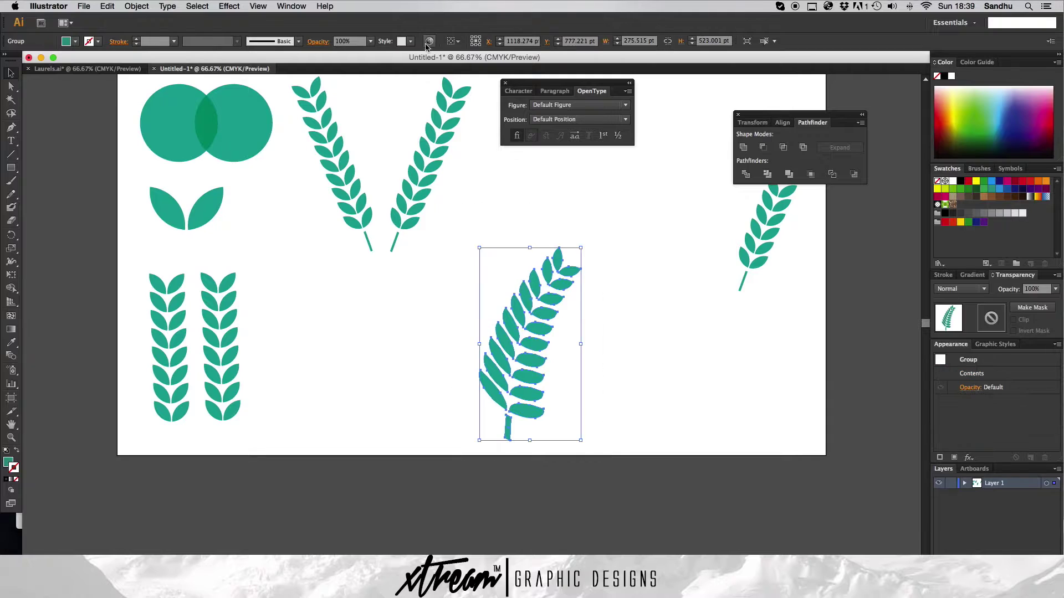
click(325, 6)
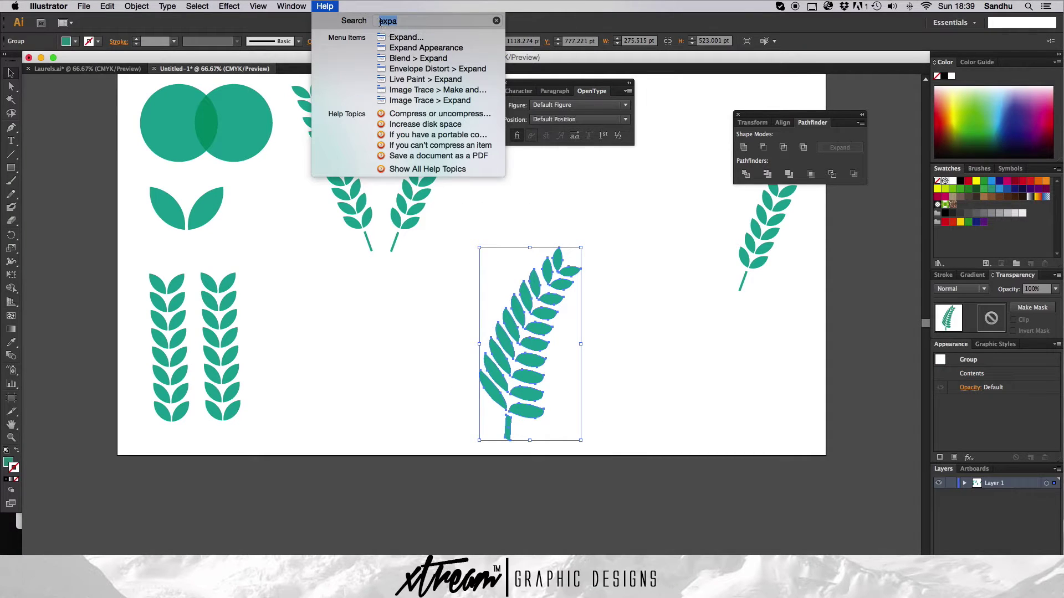
text(arc)
key(Down)
key(Down)
key(Return)
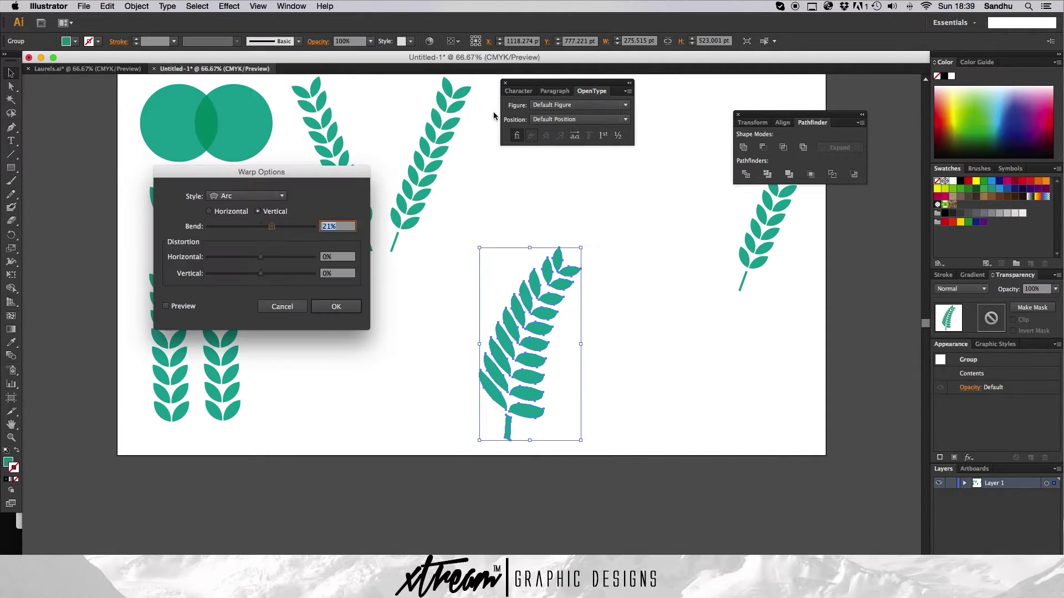
drag(271, 226, 293, 226)
click(295, 306)
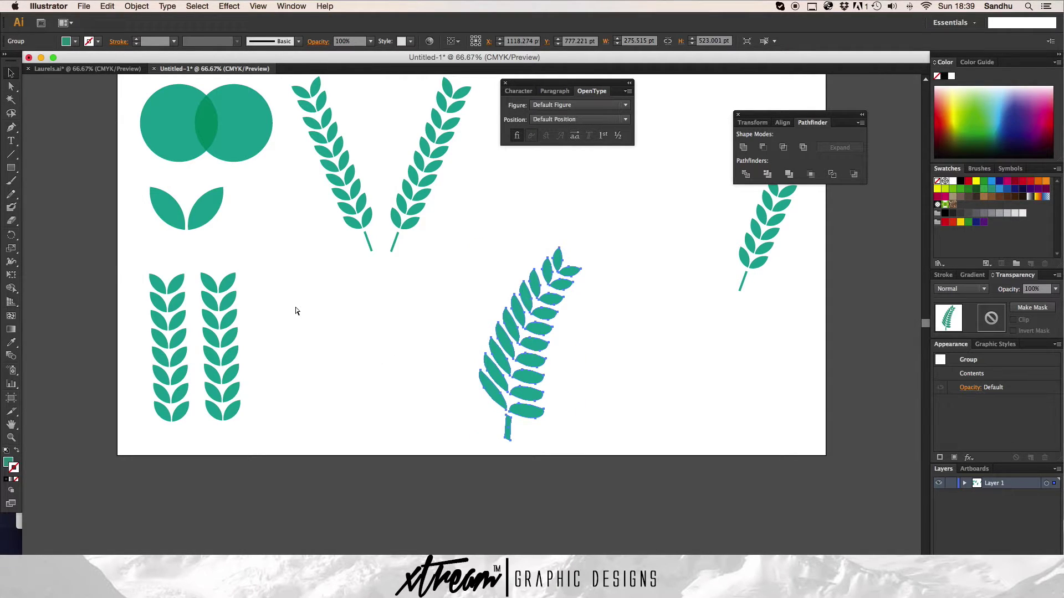
- Undo the warp, expansion, rotation and move edits on the lower branch pair
key(ctrl+z)
key(ctrl+z)
key(super+z)
key(super+z)
key(super+z)
key(super+z)
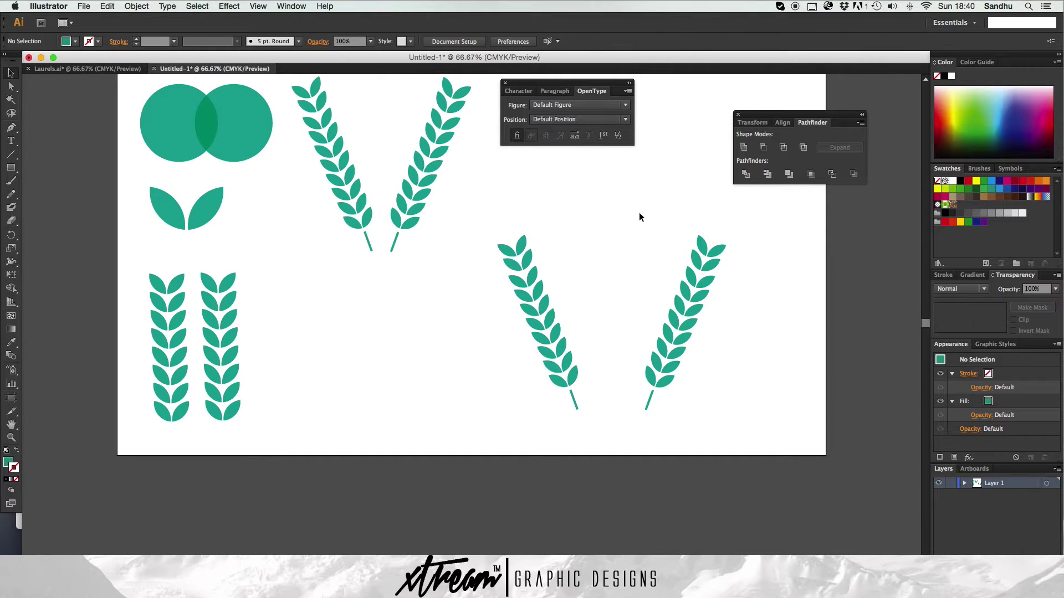
- Move the right branch of the lower pair up toward the artboard's right edge, clear of the left branch
drag(637, 216, 747, 435)
drag(690, 322, 761, 192)
click(500, 242)
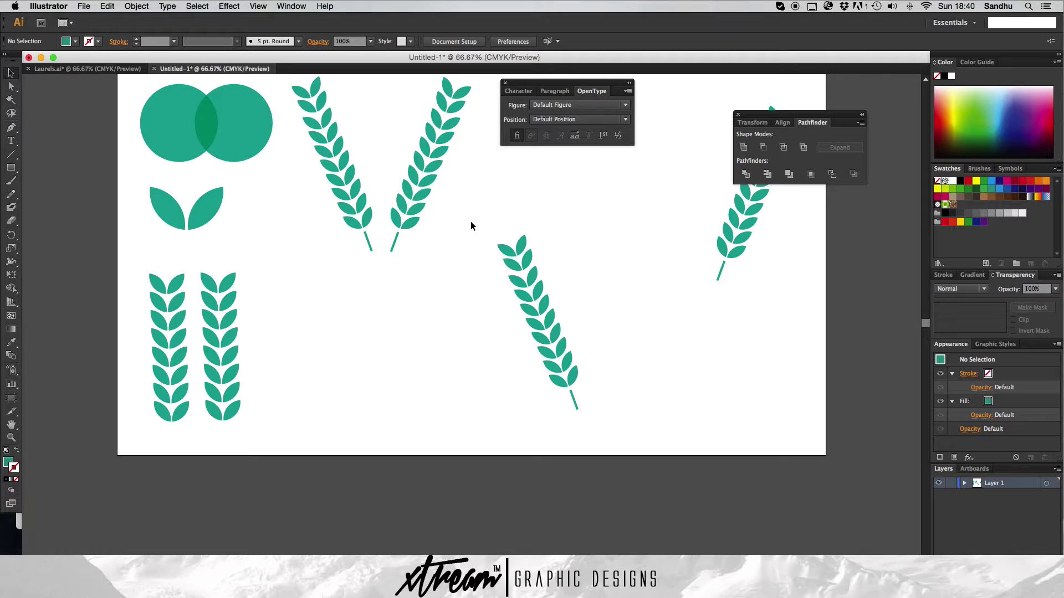
- Group all leaves and the stem of the remaining lower branch
drag(470, 225, 614, 436)
click(325, 6)
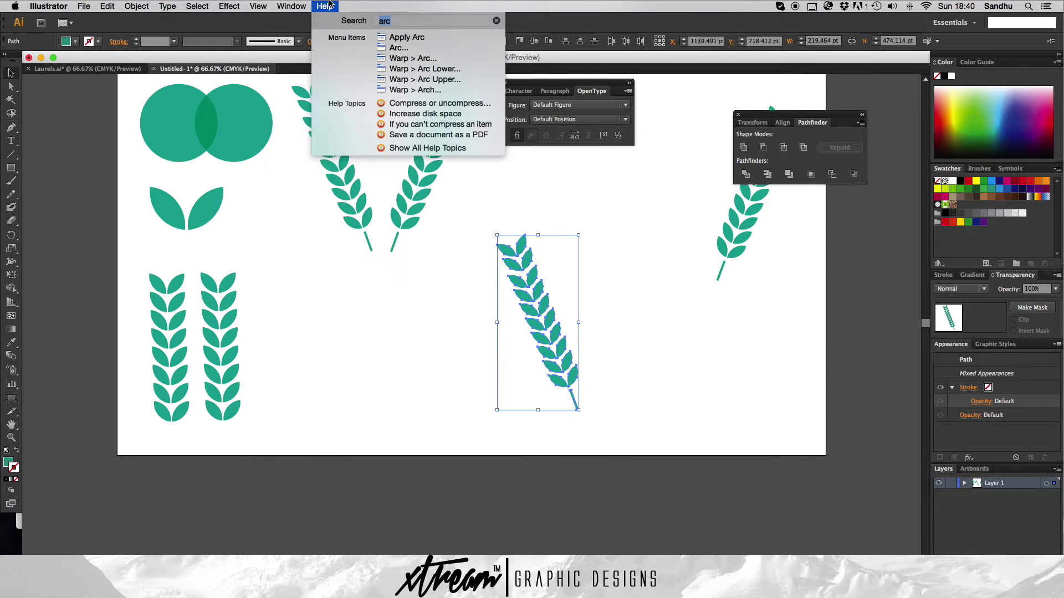
click(325, 6)
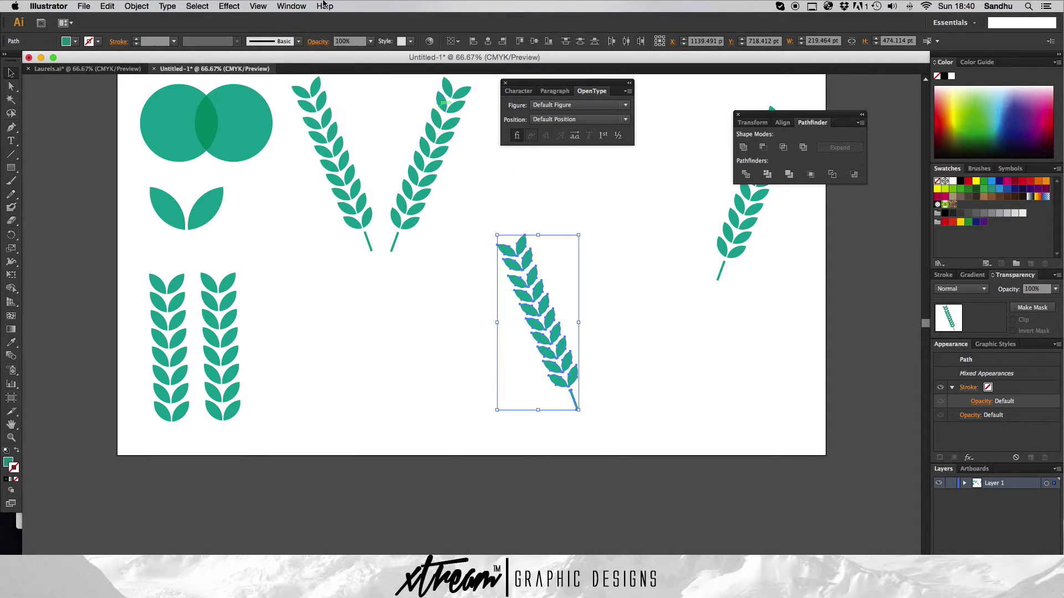
key(super+g)
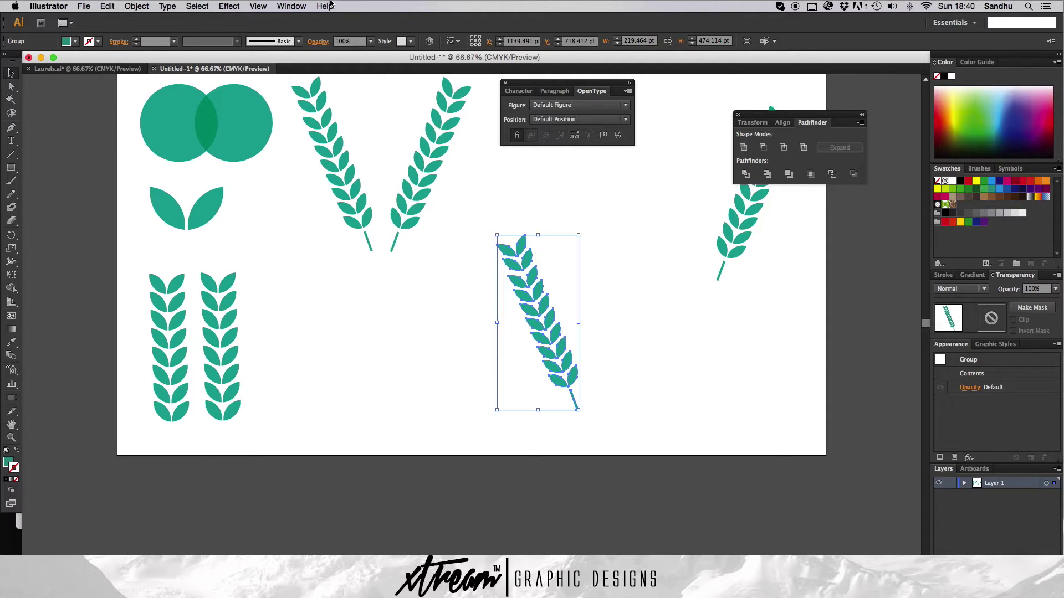
- Apply a vertical Arc warp with 100% bend to the grouped branch, with the preview on
click(330, 6)
click(401, 48)
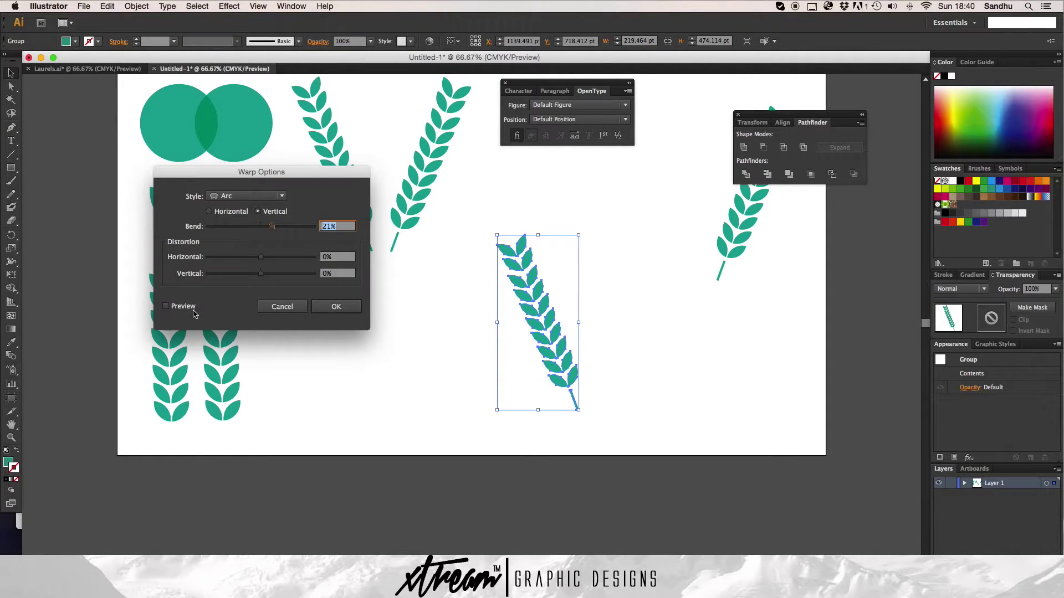
click(166, 306)
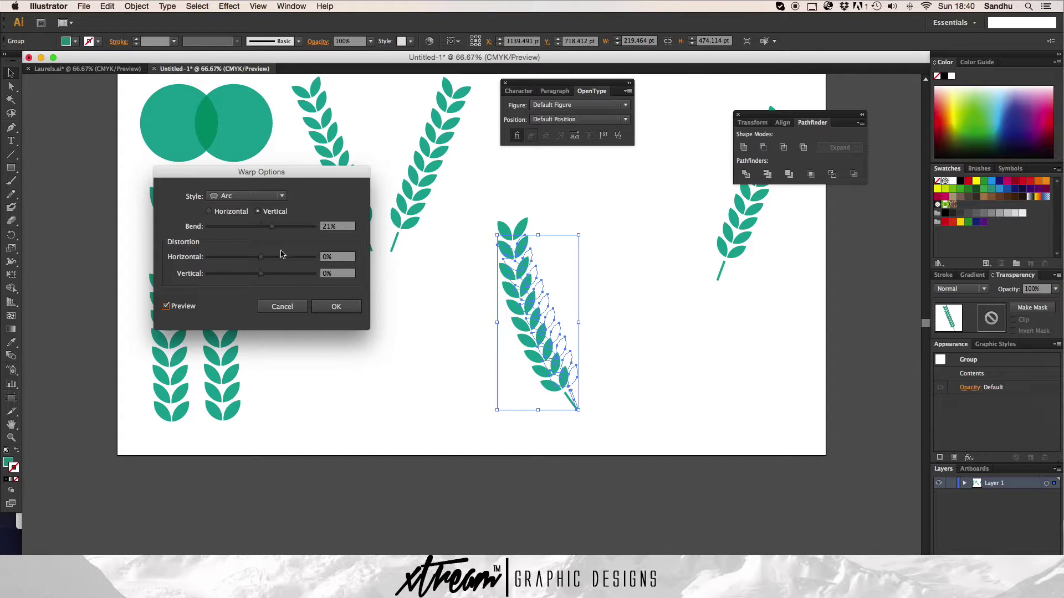
drag(276, 228, 322, 230)
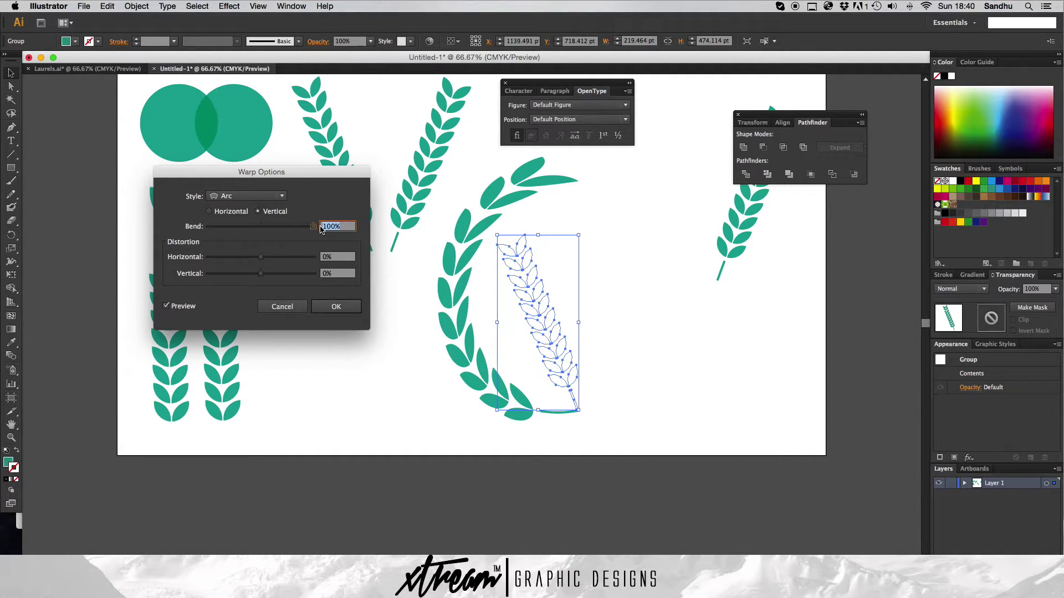
click(335, 307)
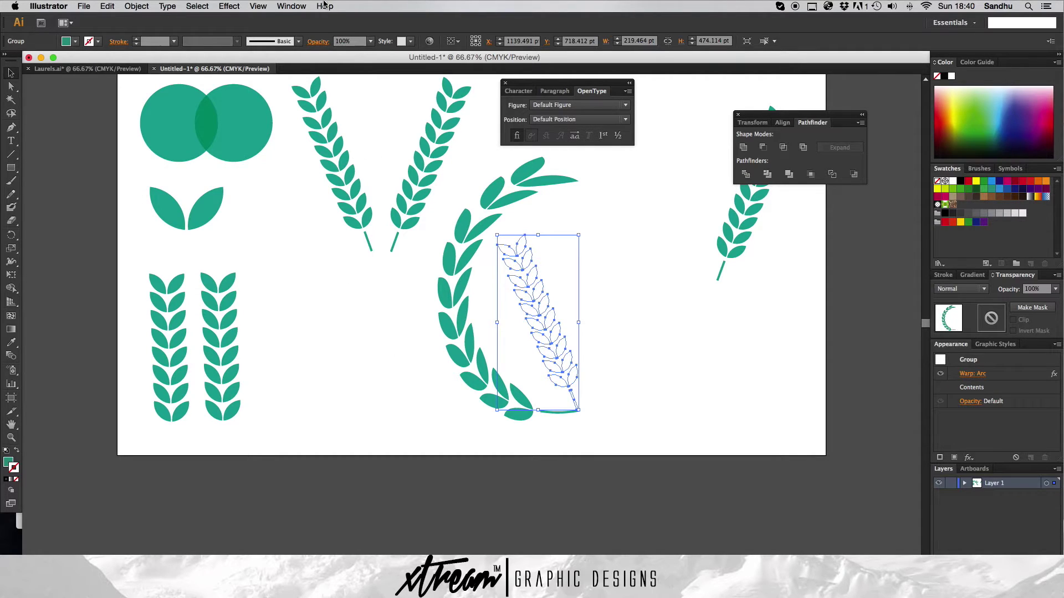
- Expand the appearance of the arc-warped branch group
click(325, 5)
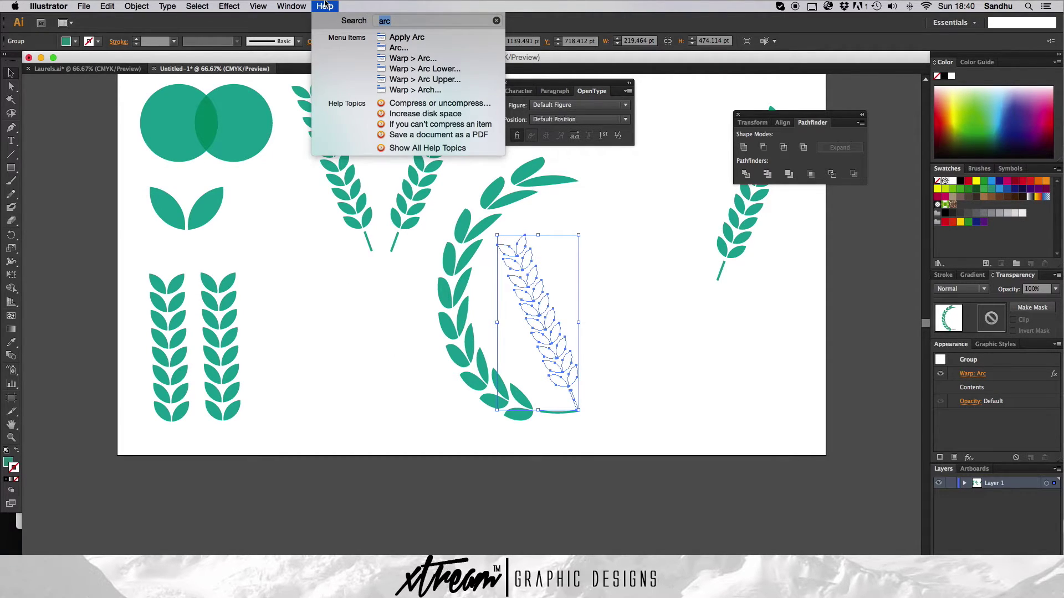
text(expand)
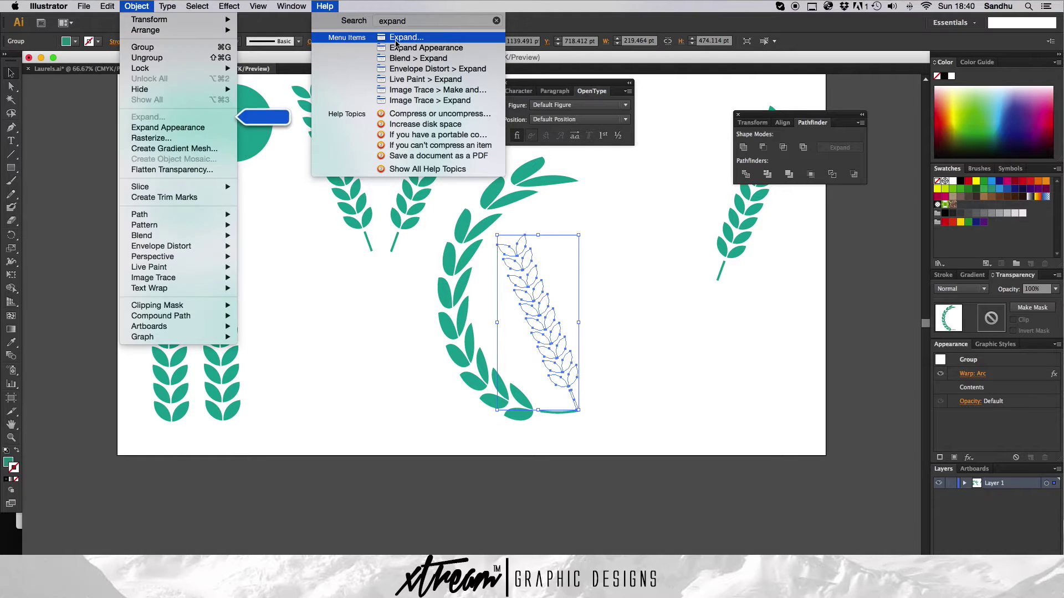
click(397, 47)
click(613, 327)
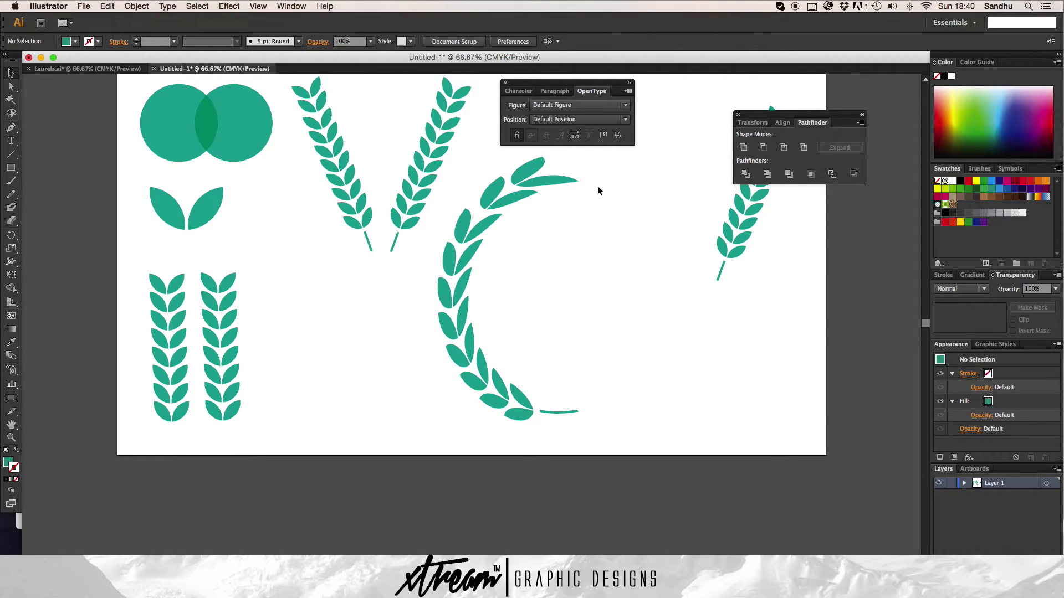
- Shift the curved branch slightly right, clear of the upper tilted branch, and move the floating OpenType and Pathfinder panels away from the artwork
drag(569, 87, 655, 27)
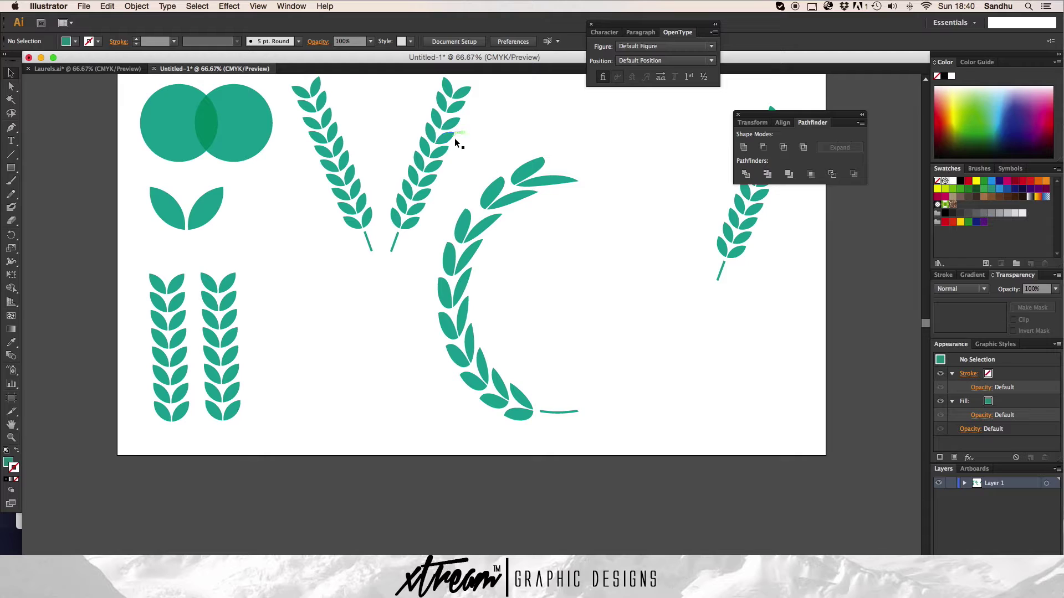
drag(464, 147, 536, 409)
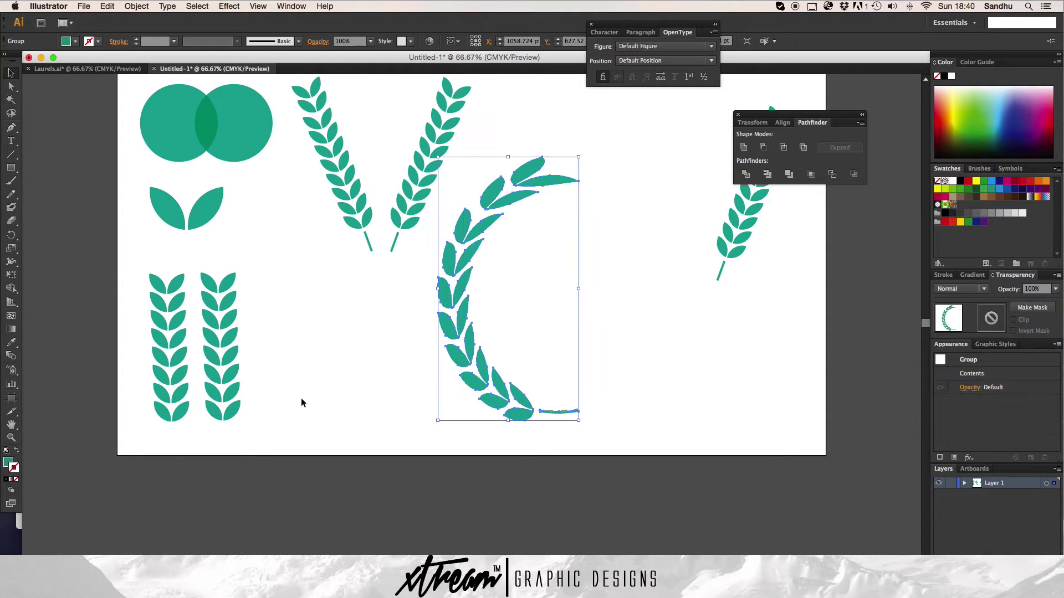
click(468, 207)
drag(472, 109, 411, 468)
click(419, 365)
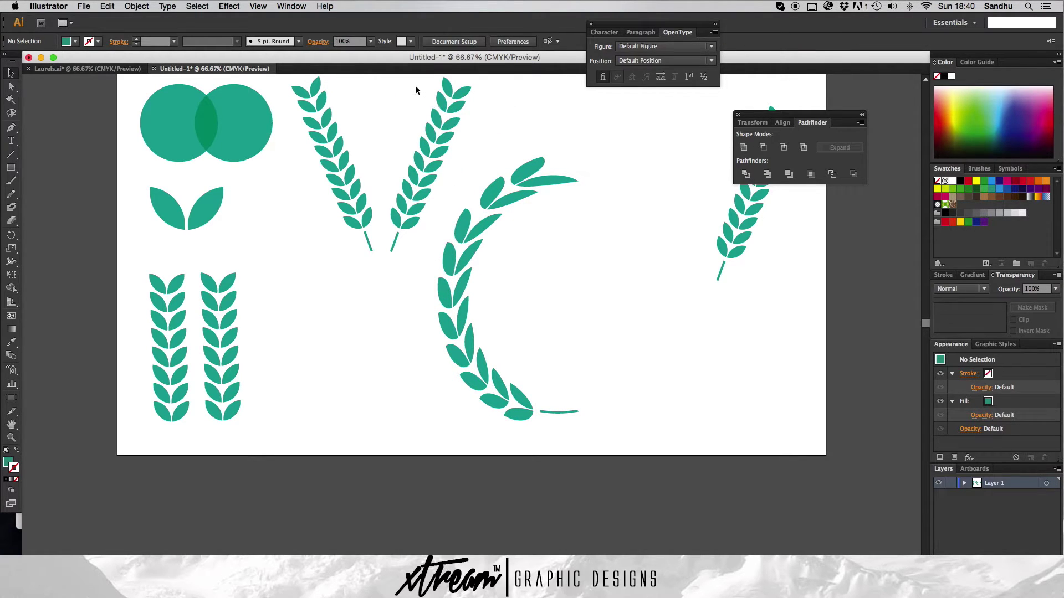
drag(417, 91, 618, 431)
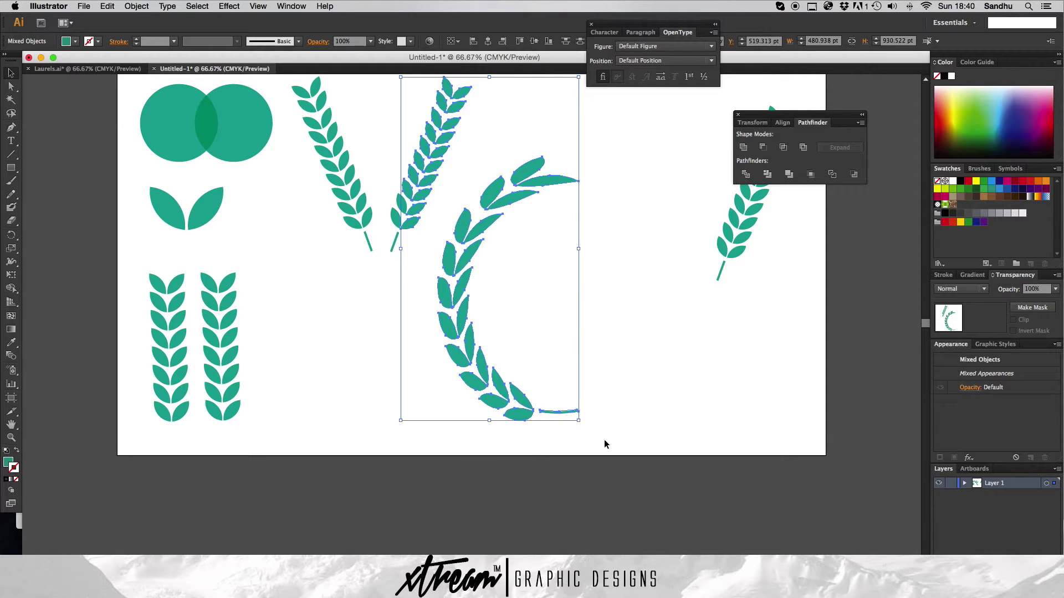
click(605, 444)
click(462, 293)
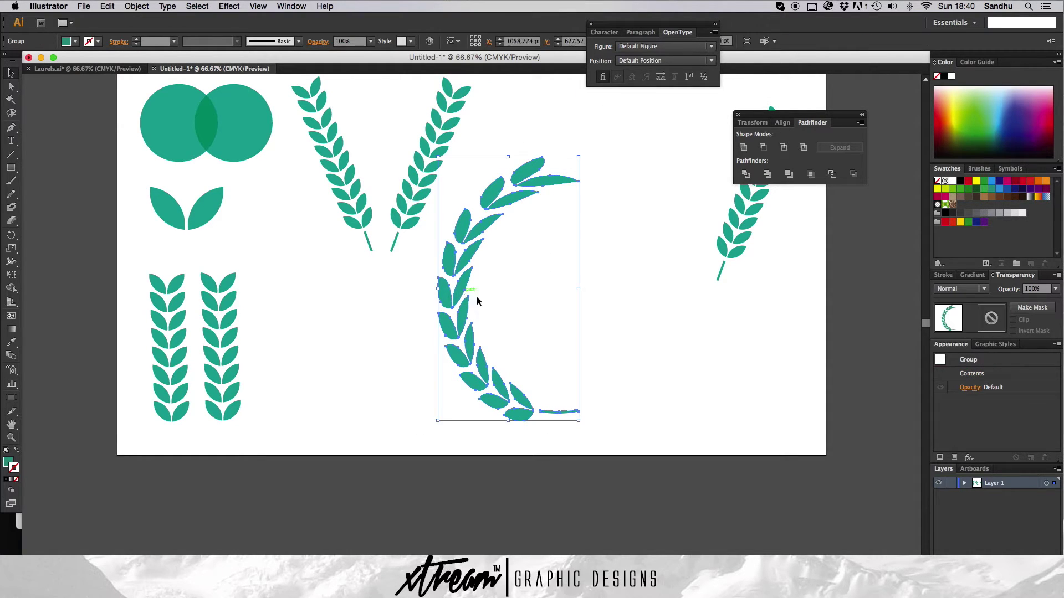
drag(467, 256, 499, 259)
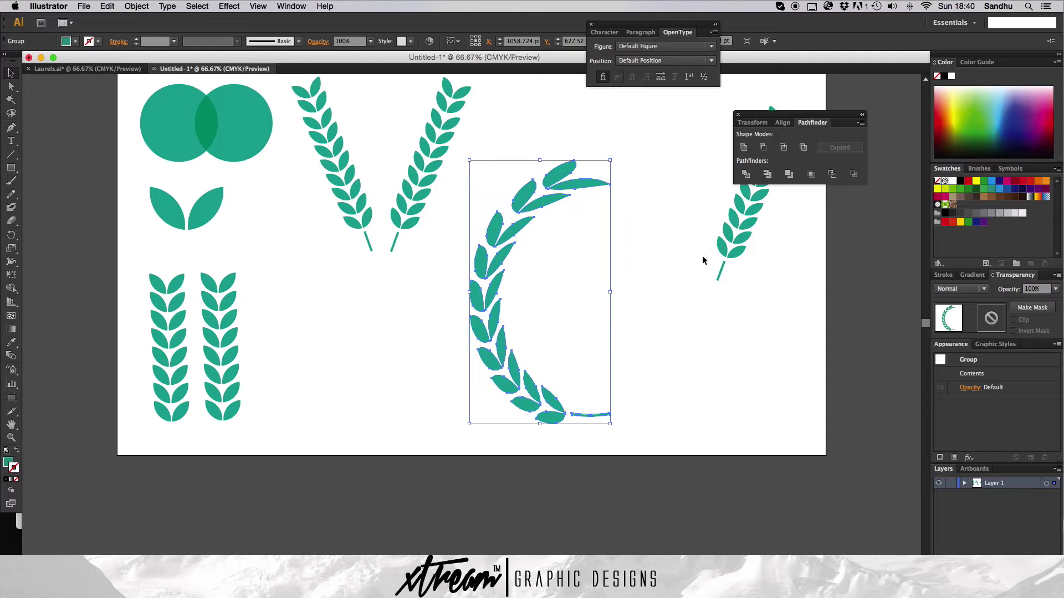
drag(803, 116, 904, 56)
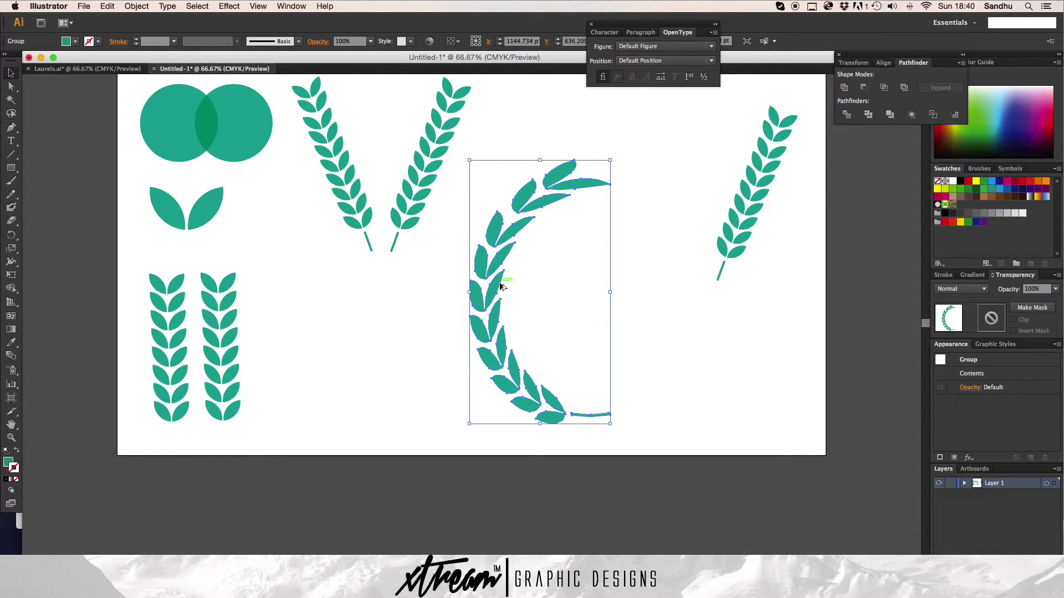
- Duplicate the curved branch to its right and reflect the copy across the vertical axis
drag(496, 288, 563, 285)
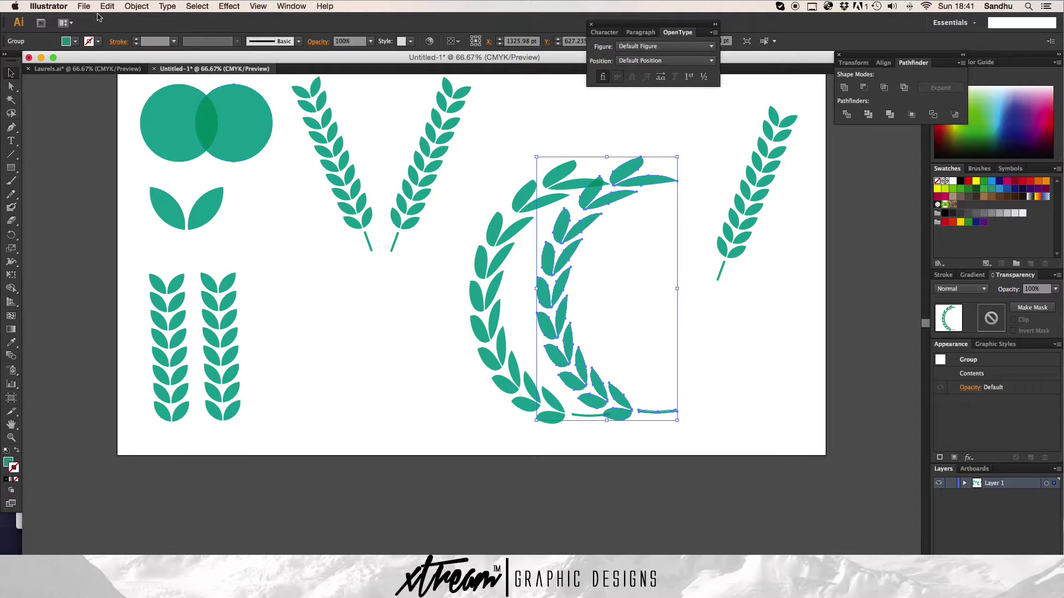
click(325, 6)
key(Escape)
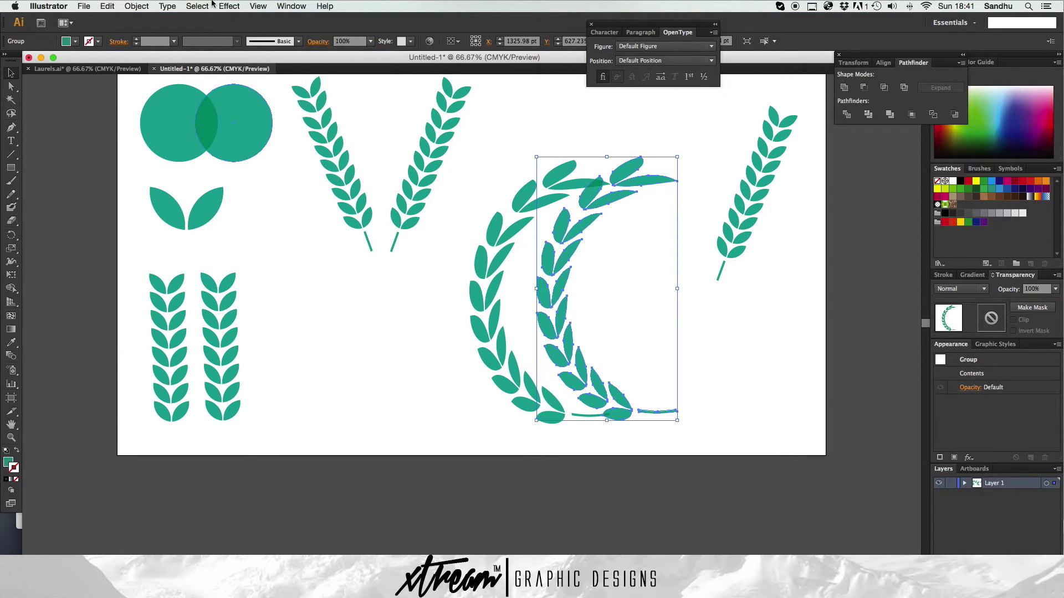
click(146, 6)
mouse_move(149, 19)
click(264, 61)
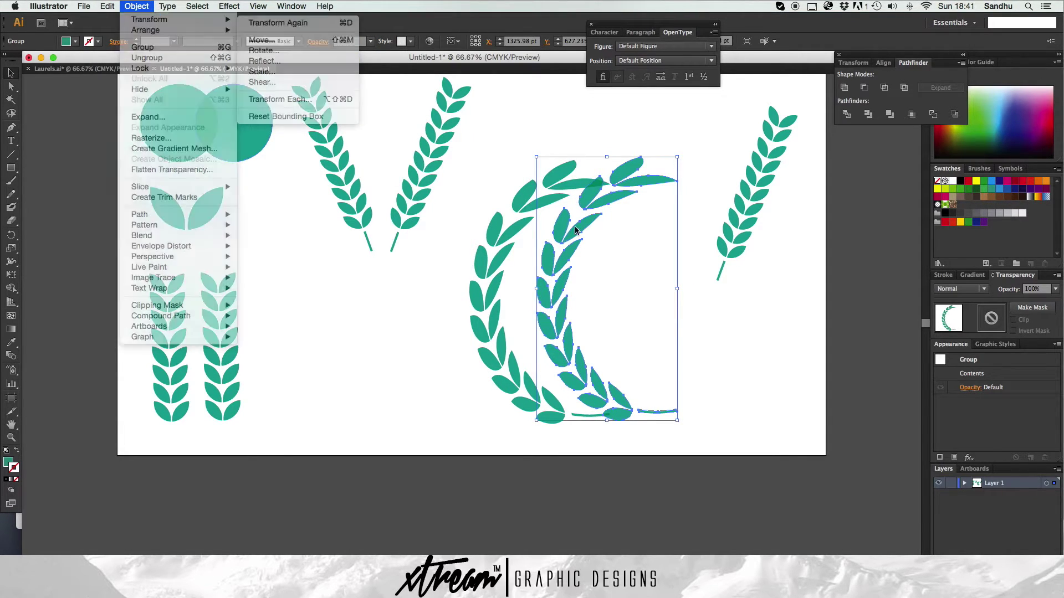
click(600, 375)
click(720, 416)
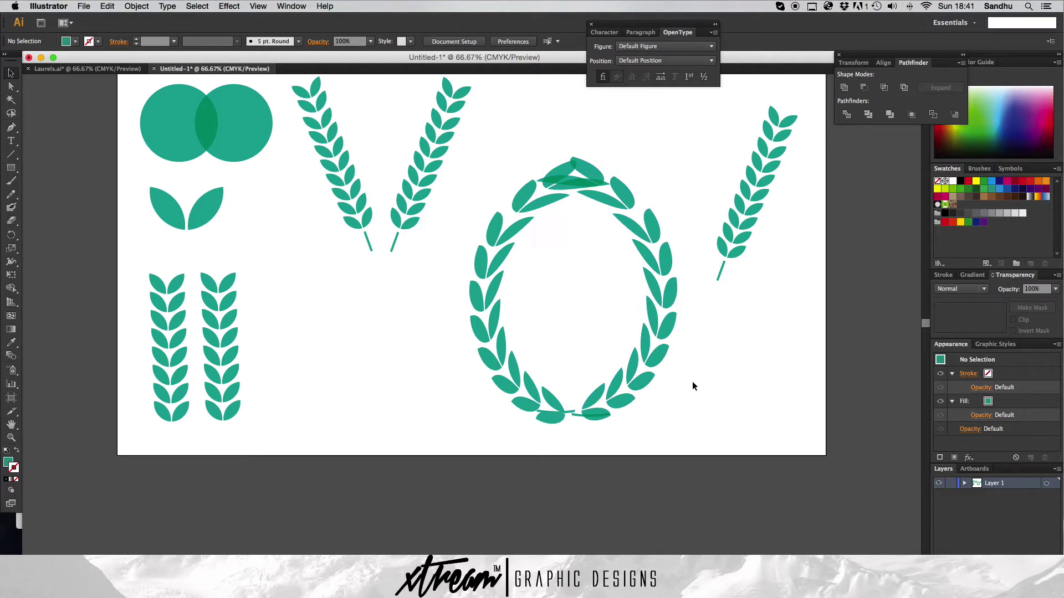
- Move the mirrored half right, level with the left half, leaving a small gap between their upper leaf tips
click(577, 169)
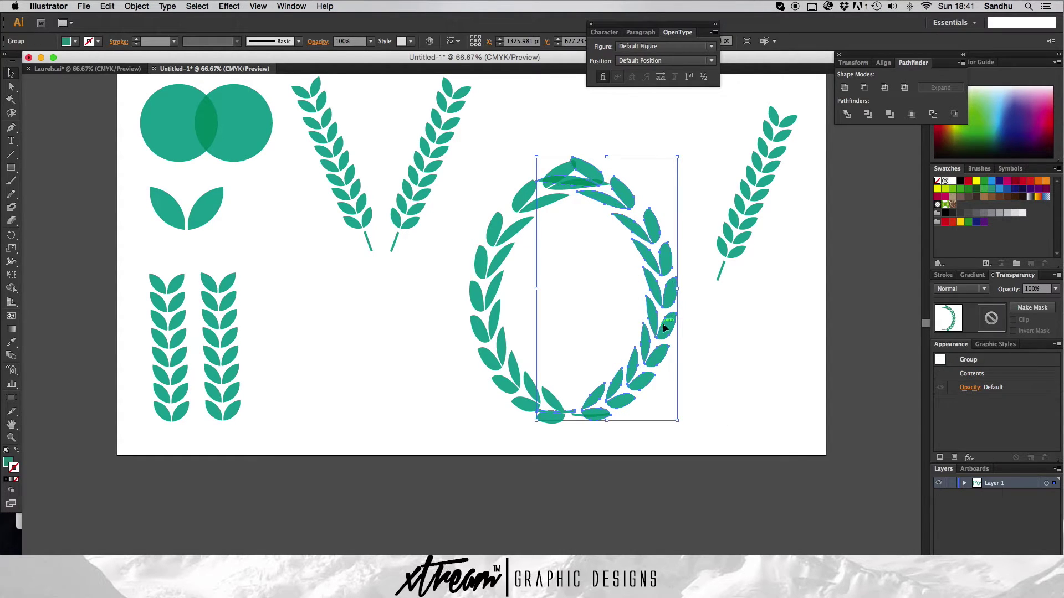
drag(671, 325, 706, 321)
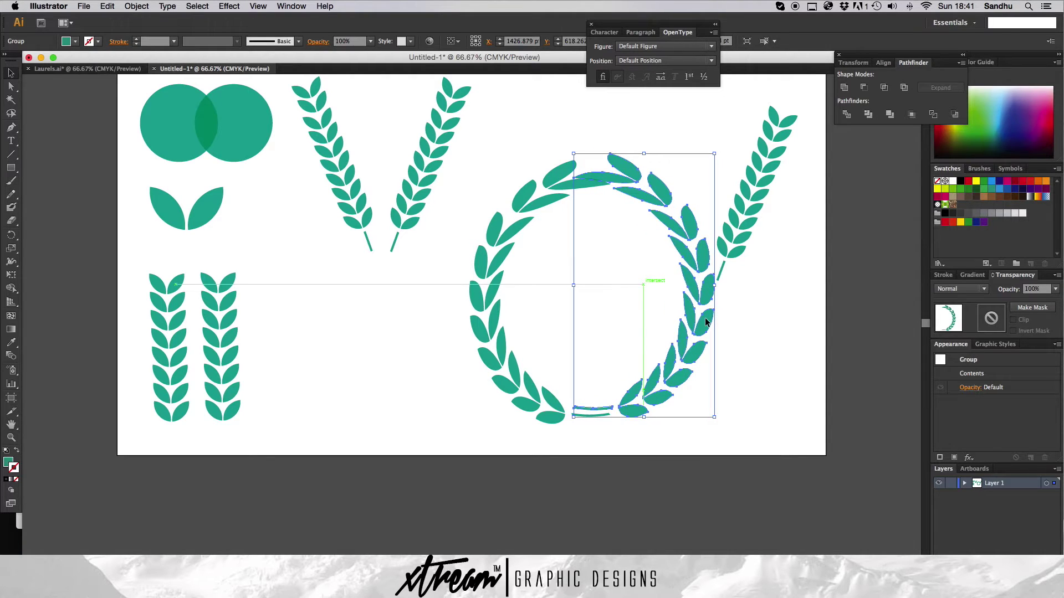
click(729, 357)
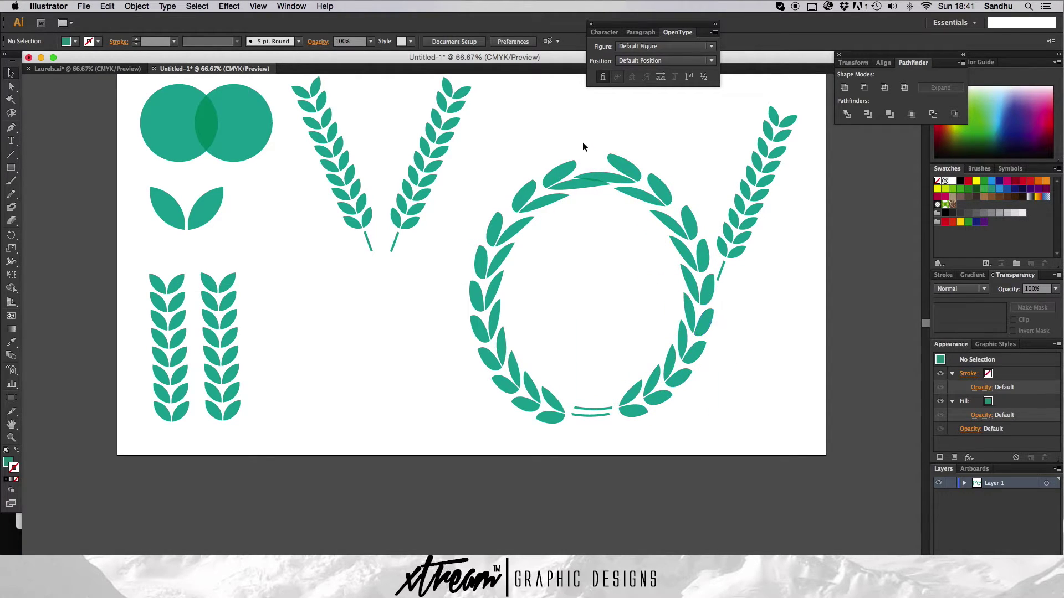
drag(583, 147, 720, 366)
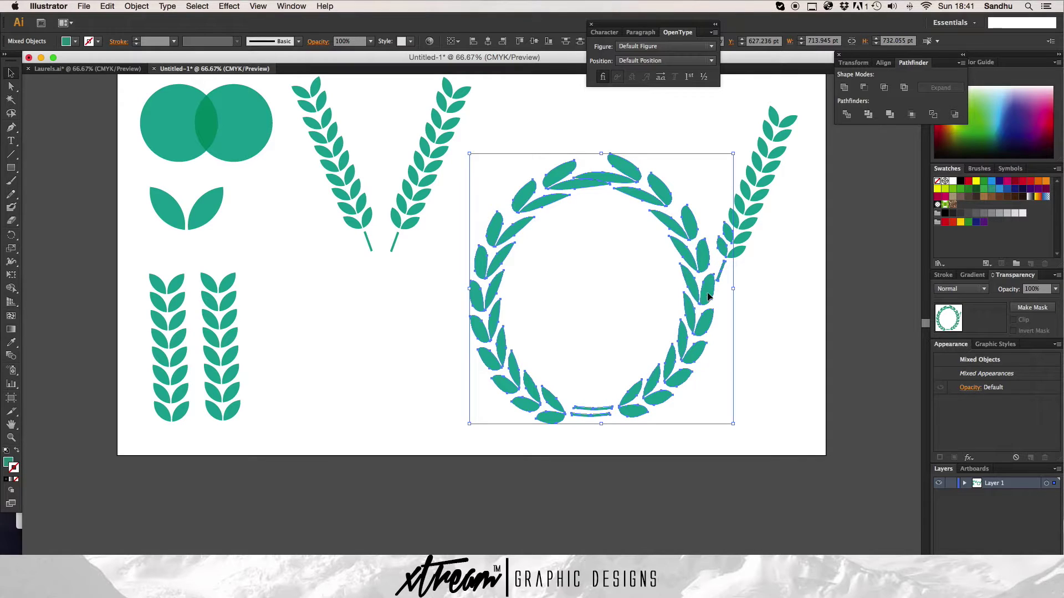
click(764, 353)
drag(707, 287, 752, 295)
click(783, 283)
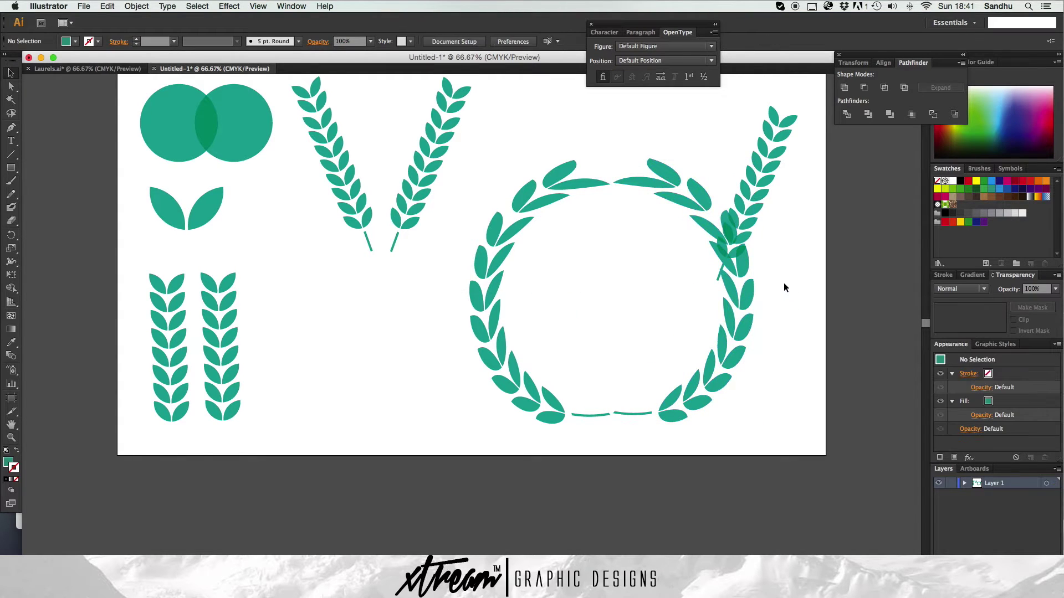
- Move the mirrored half left off the straight branch near the artboard's right edge, and delete that straight branch
click(766, 181)
click(719, 108)
drag(723, 89, 791, 262)
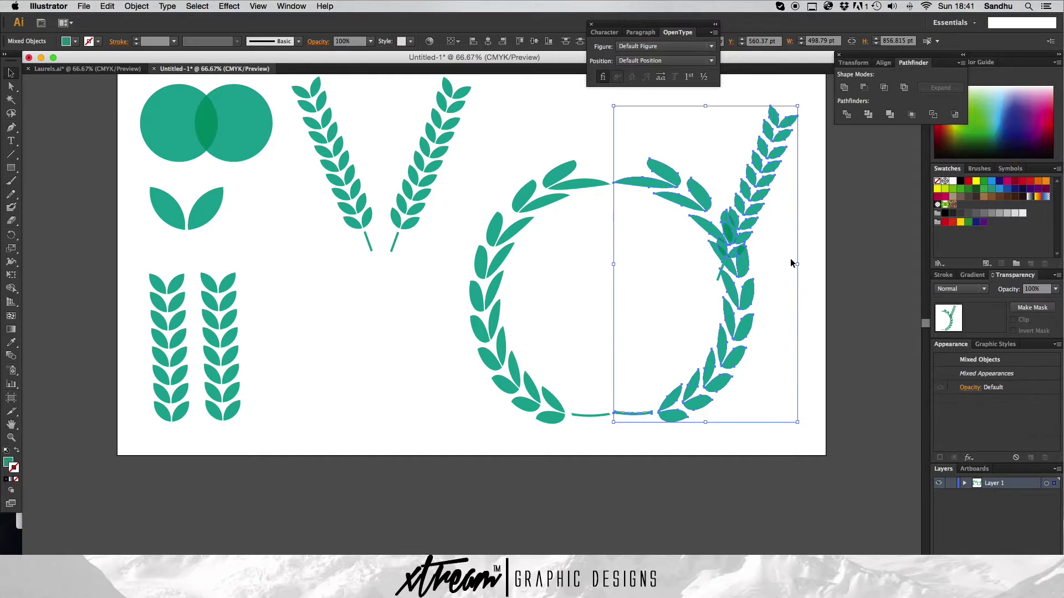
click(556, 316)
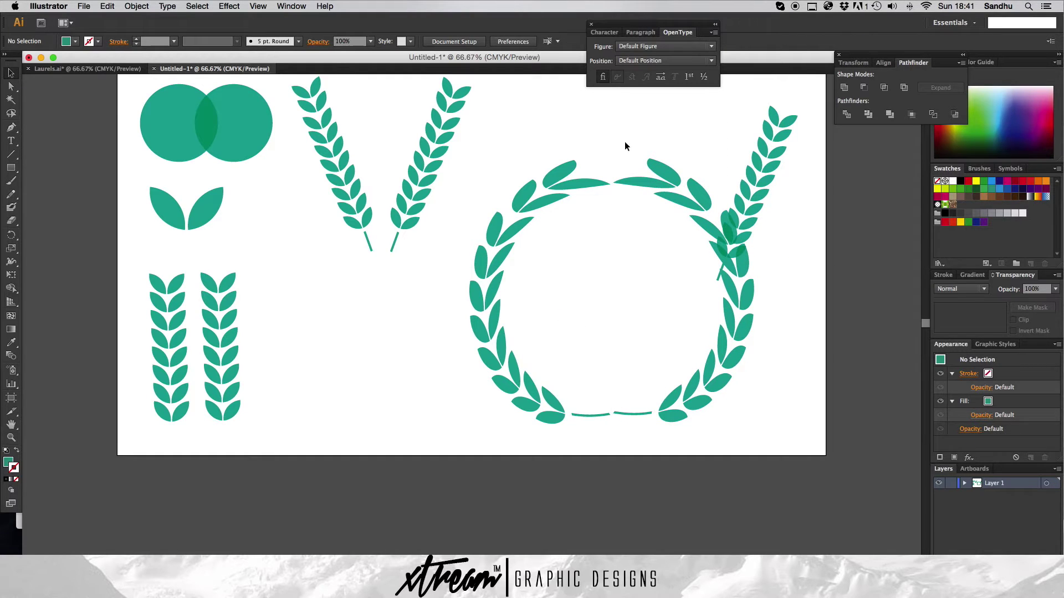
click(638, 185)
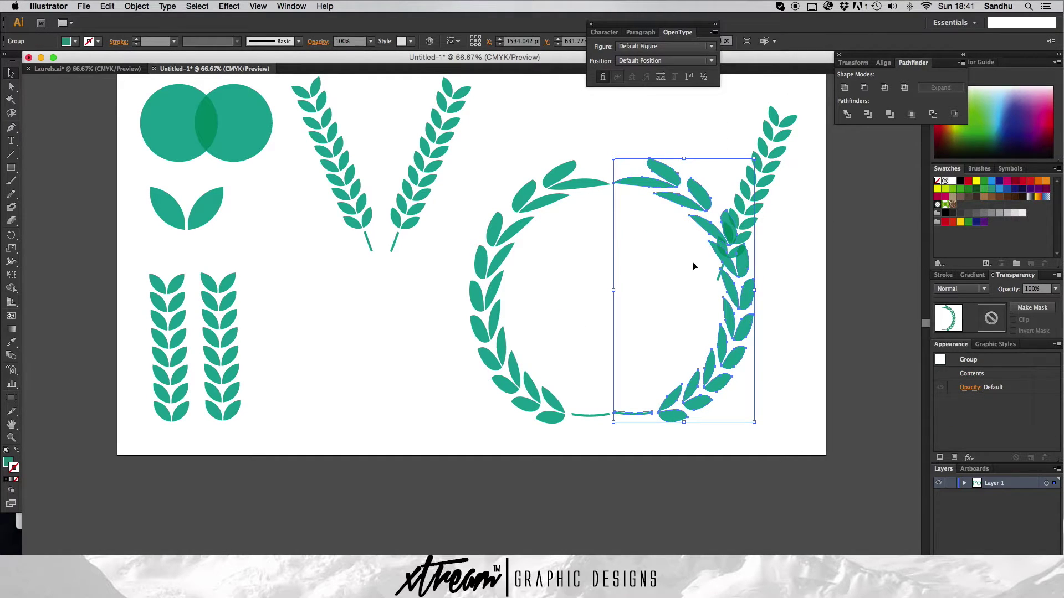
drag(692, 267, 504, 265)
click(772, 217)
drag(729, 102, 793, 299)
drag(673, 299, 806, 184)
key(Delete)
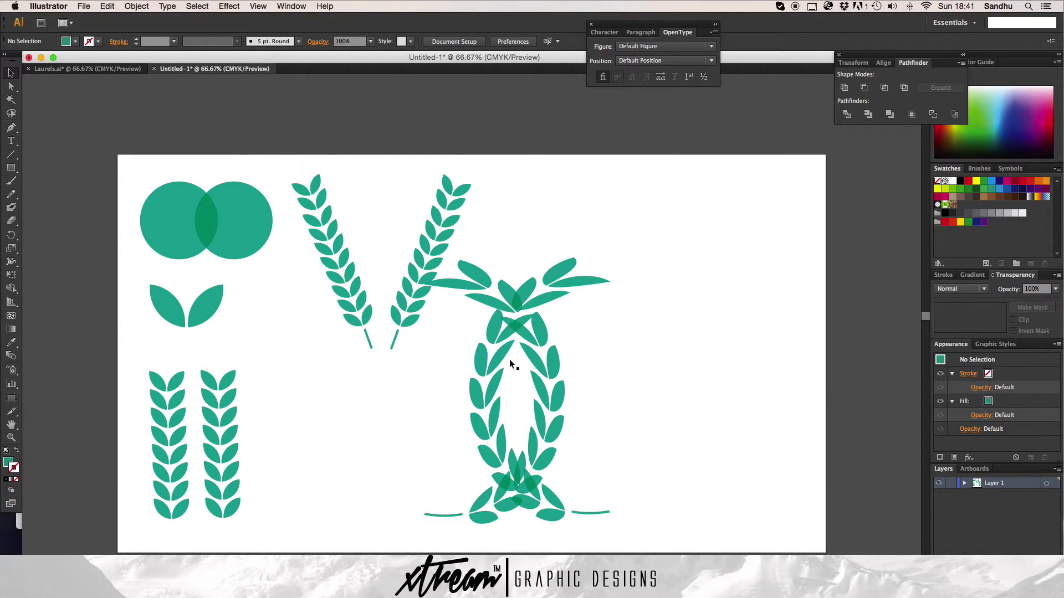
- Move the mirrored half back to the right of the left half to form a round wreath with a small gap
drag(537, 336, 743, 330)
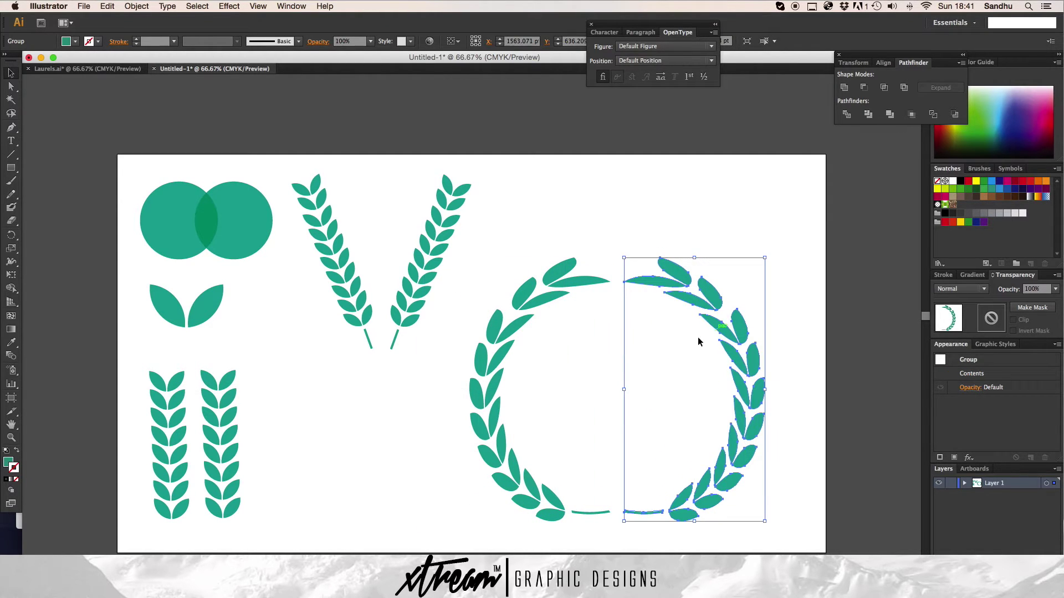
click(587, 356)
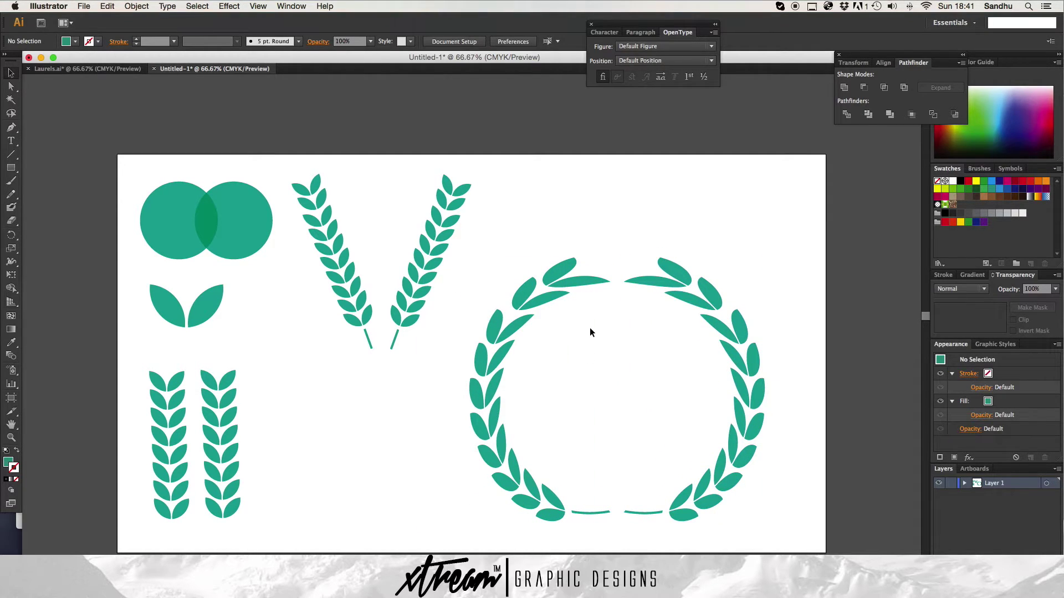
click(624, 510)
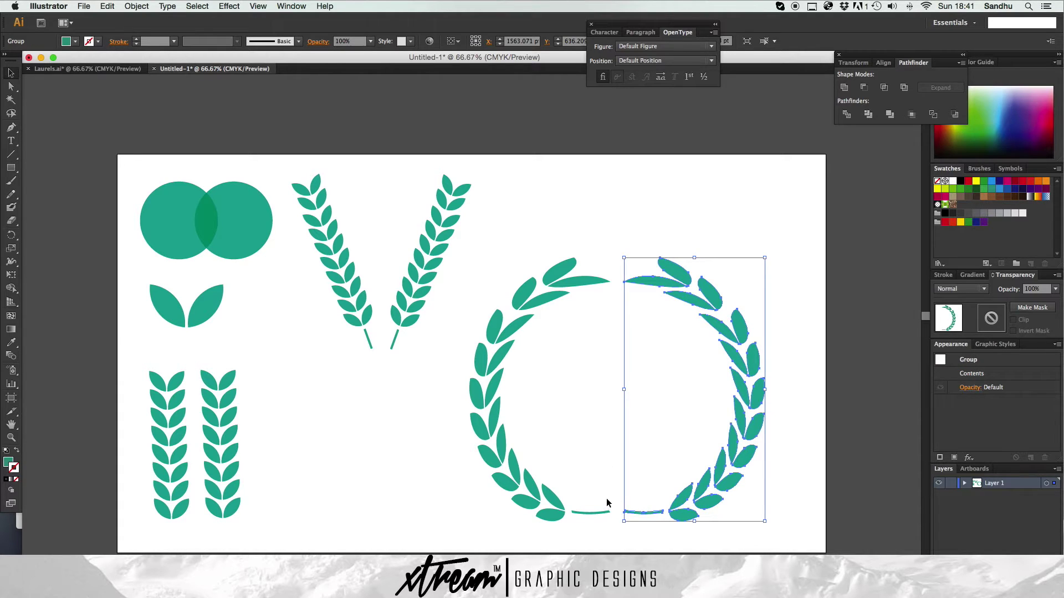
click(617, 499)
drag(640, 513, 626, 497)
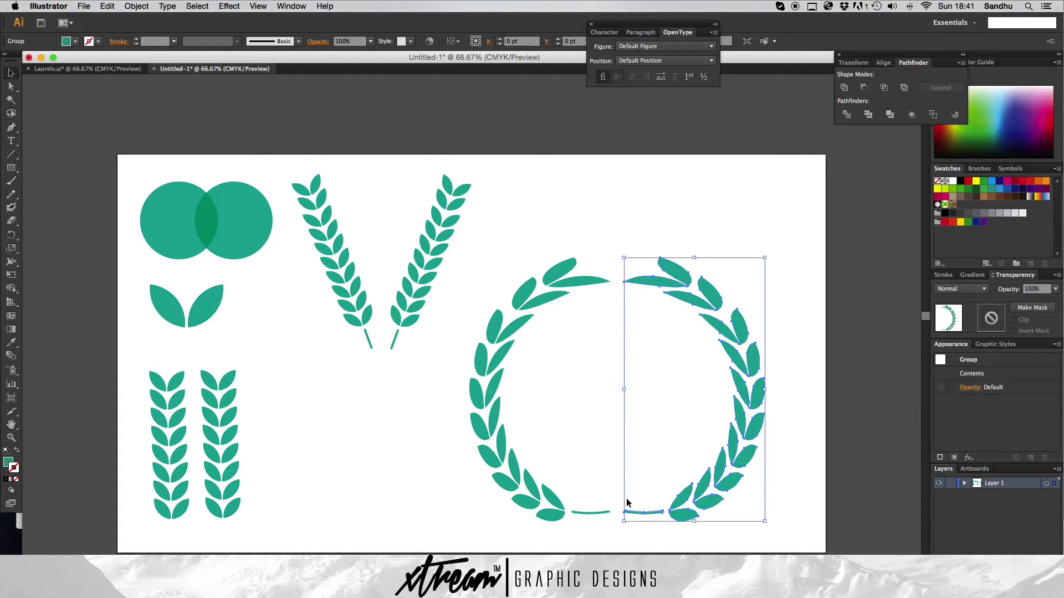
click(606, 470)
- Cover the two stems between the wreath's lower ends with a white-filled rectangle without a stroke
scroll(606, 469, down, 3)
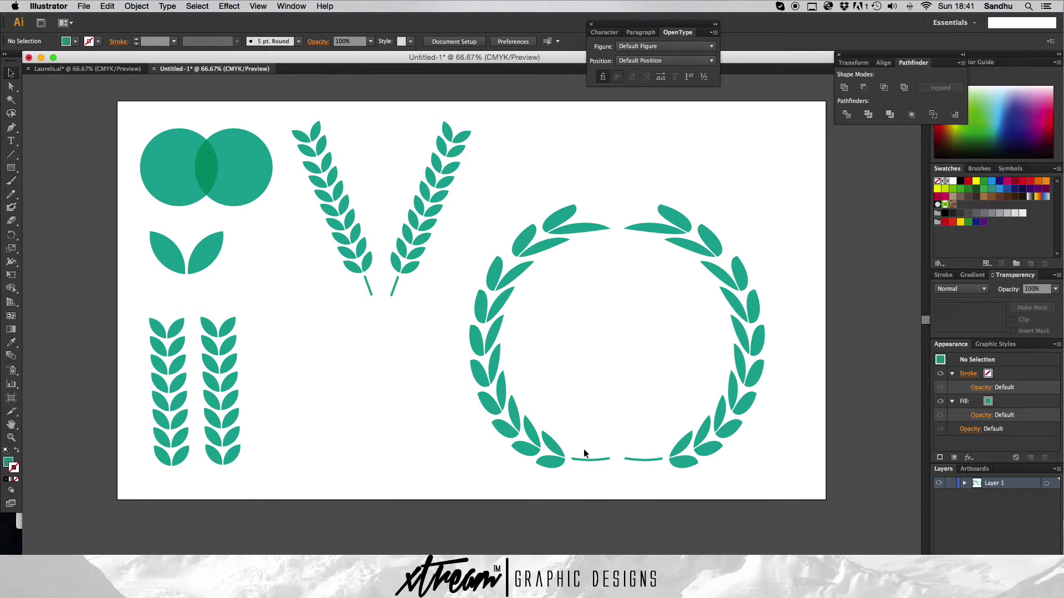
click(11, 168)
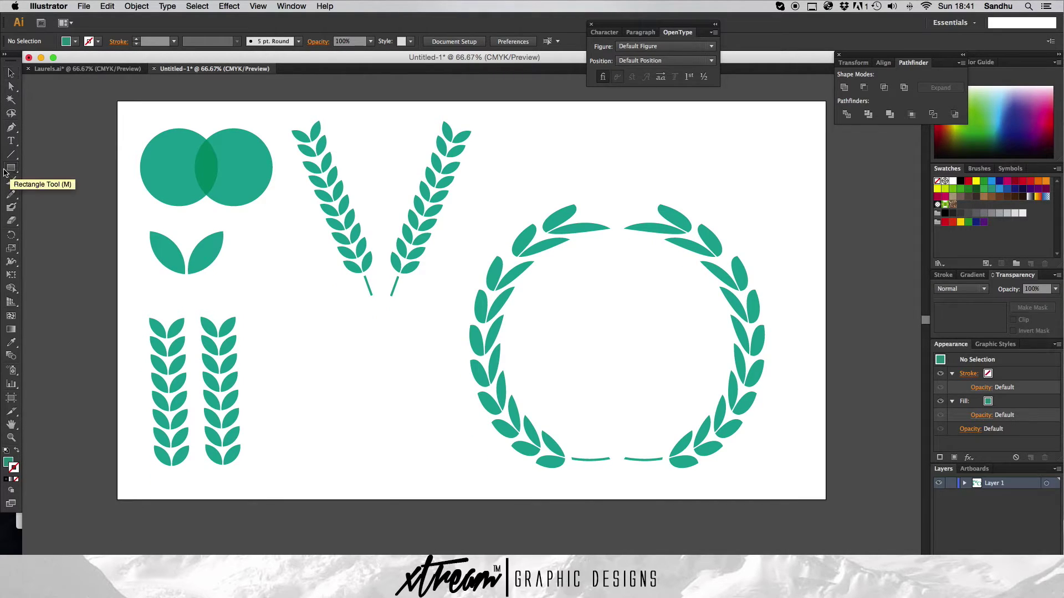
click(11, 168)
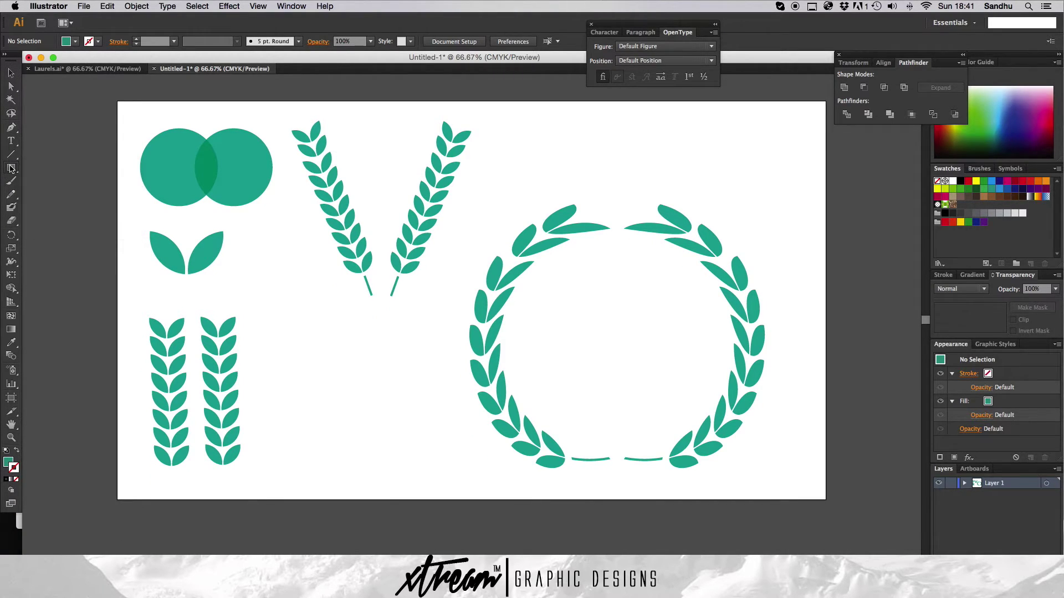
click(989, 402)
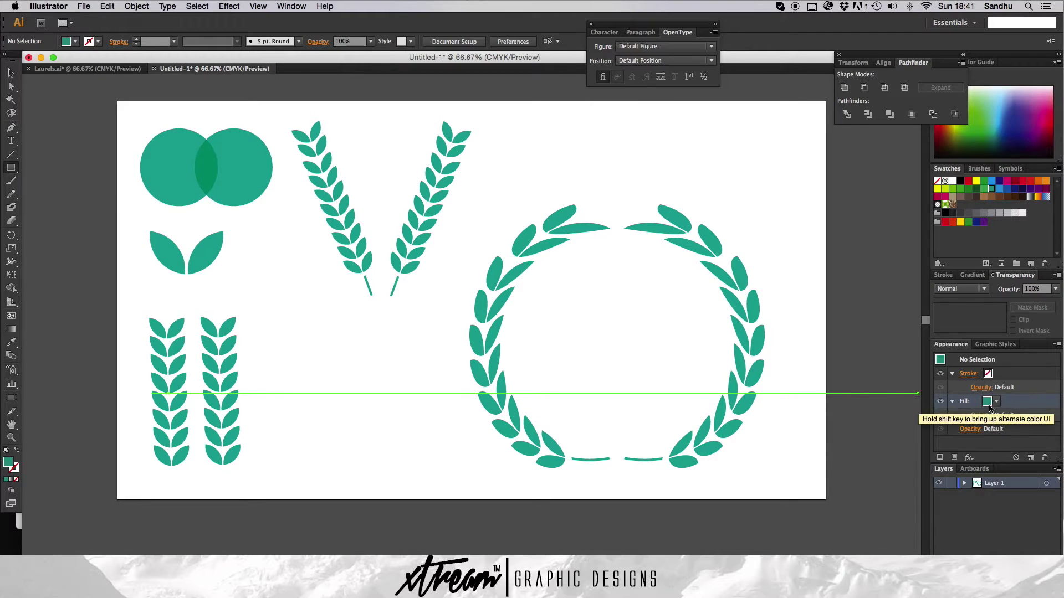
click(996, 402)
click(888, 419)
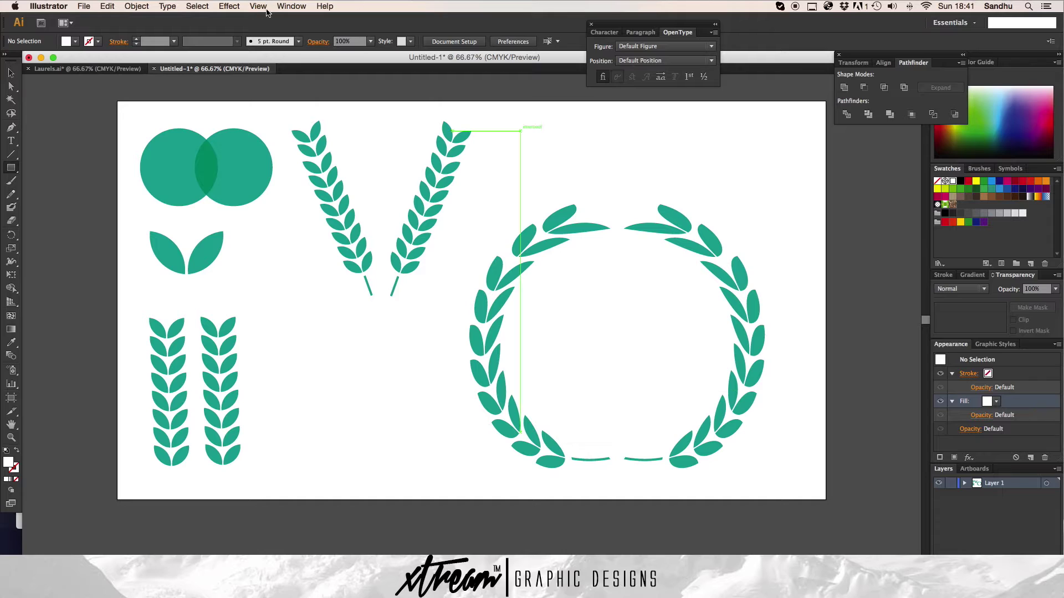
click(324, 6)
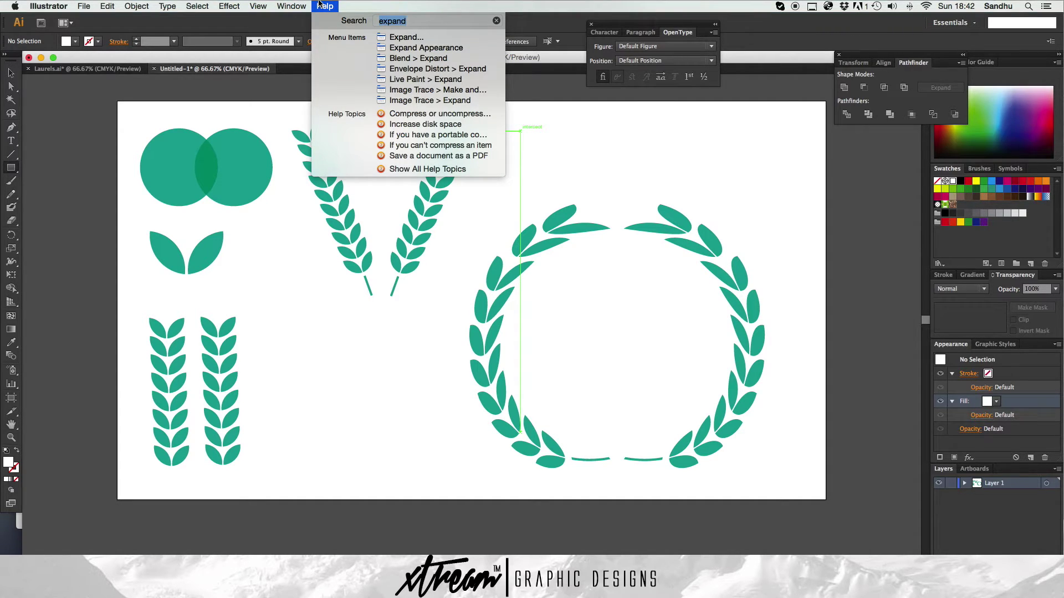
click(319, 5)
drag(568, 439, 663, 476)
drag(666, 475, 667, 475)
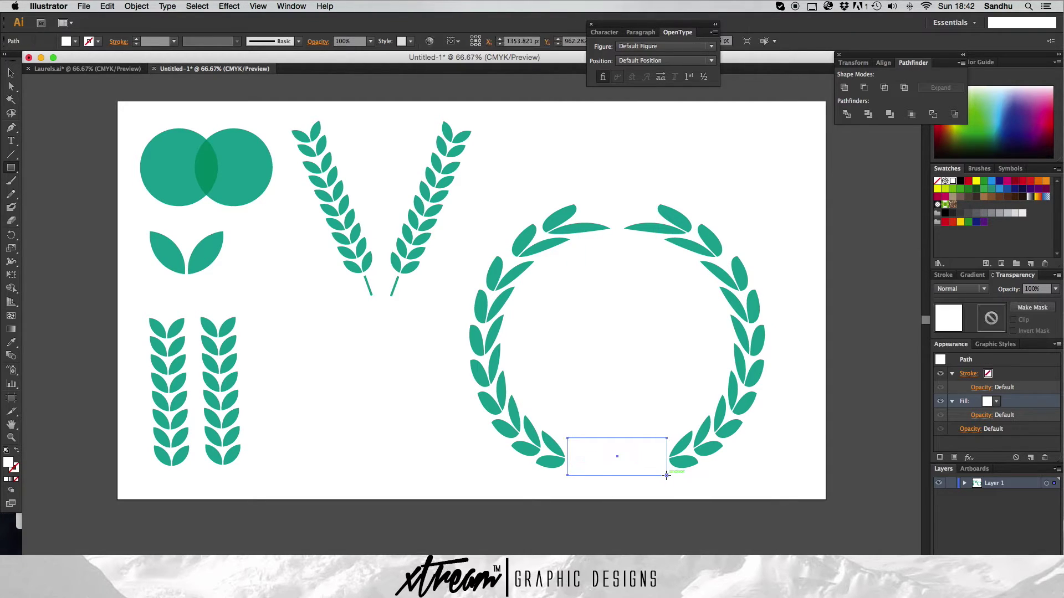
click(10, 87)
click(339, 362)
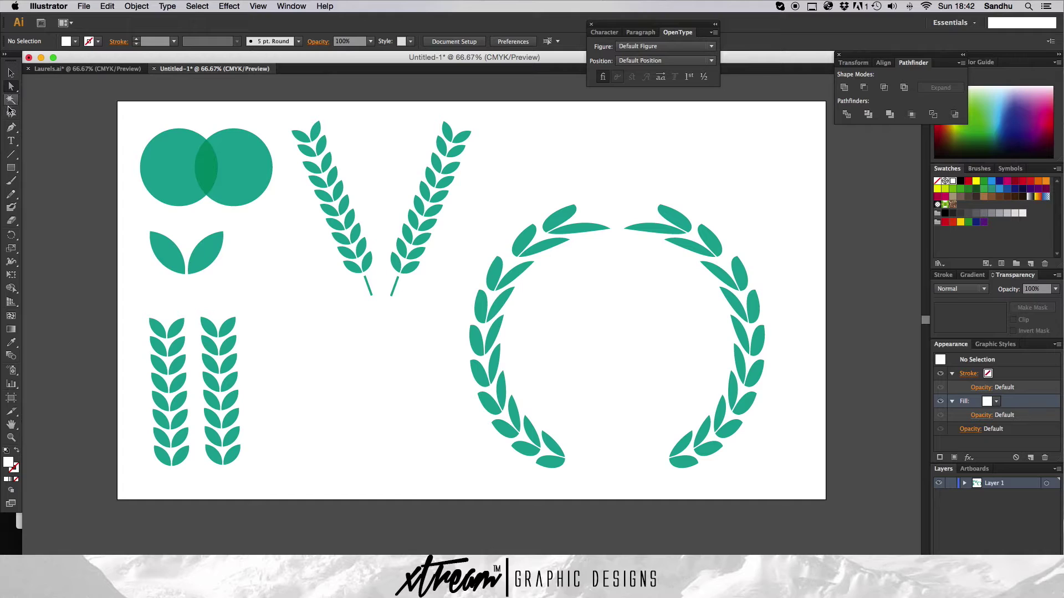
- Draw a large stroke-free circle filled with teal C=80 M=10 Y=45 K=0 inside the laurel wreath
drag(12, 171, 74, 195)
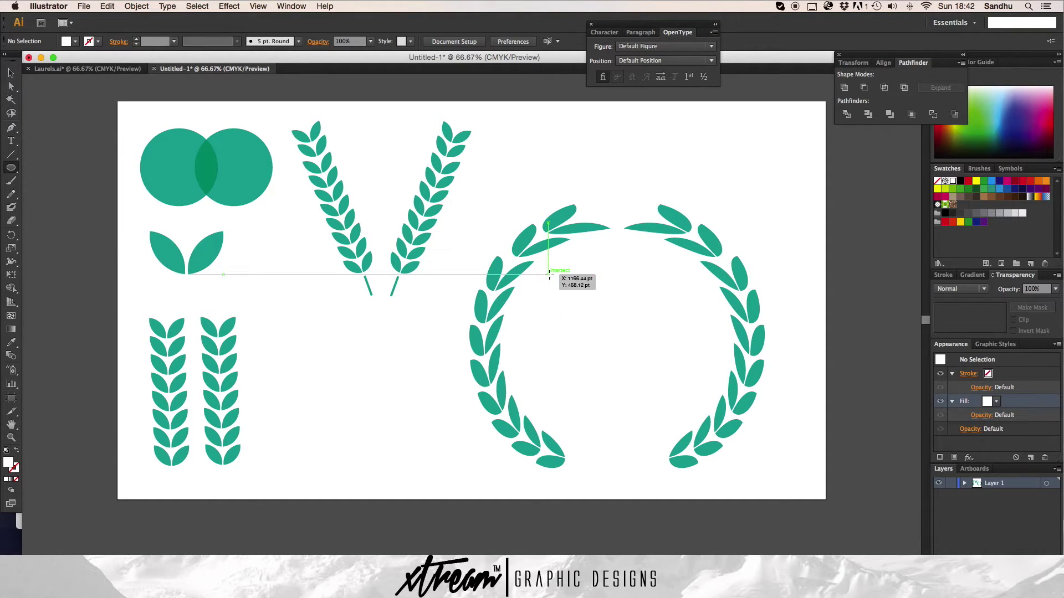
click(996, 401)
click(926, 426)
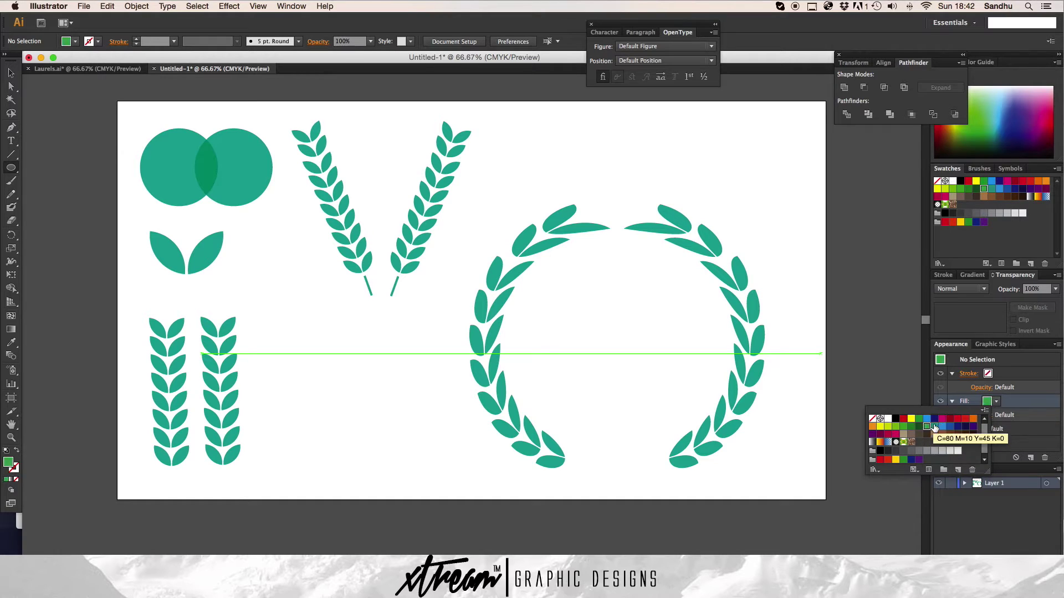
click(934, 426)
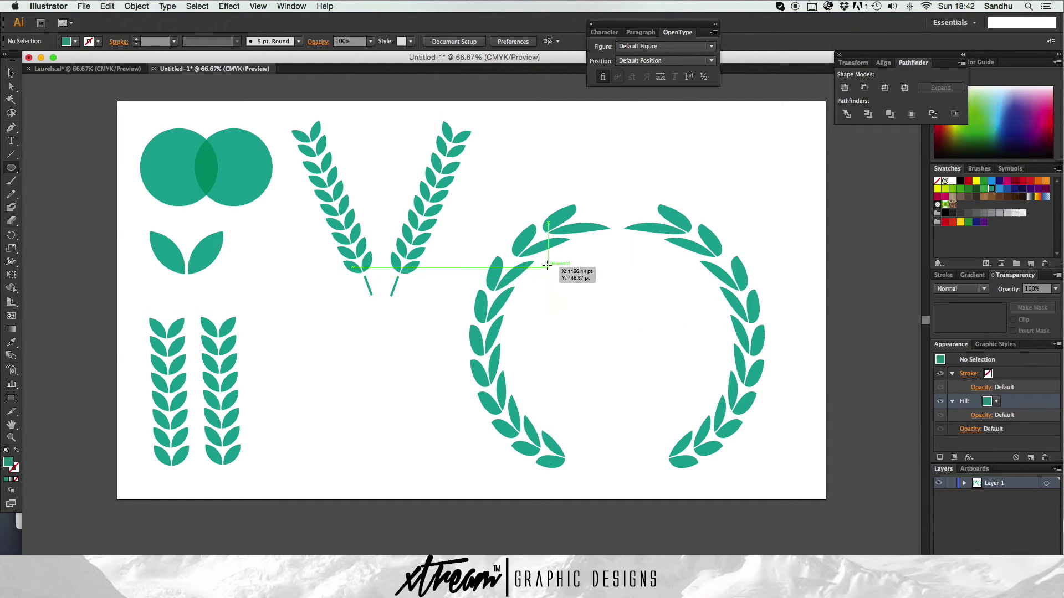
drag(547, 266, 778, 439)
key(v)
drag(694, 412, 664, 381)
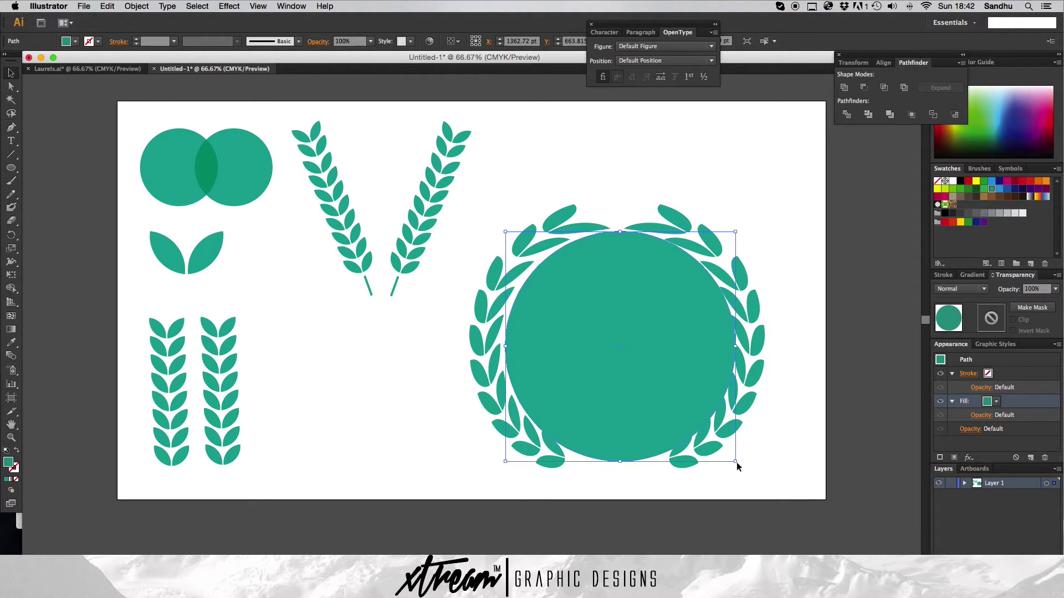
- Scale down the teal circle and reposition it inside the wreath, leaving an even gap between it and the leaves
shift+click(706, 440)
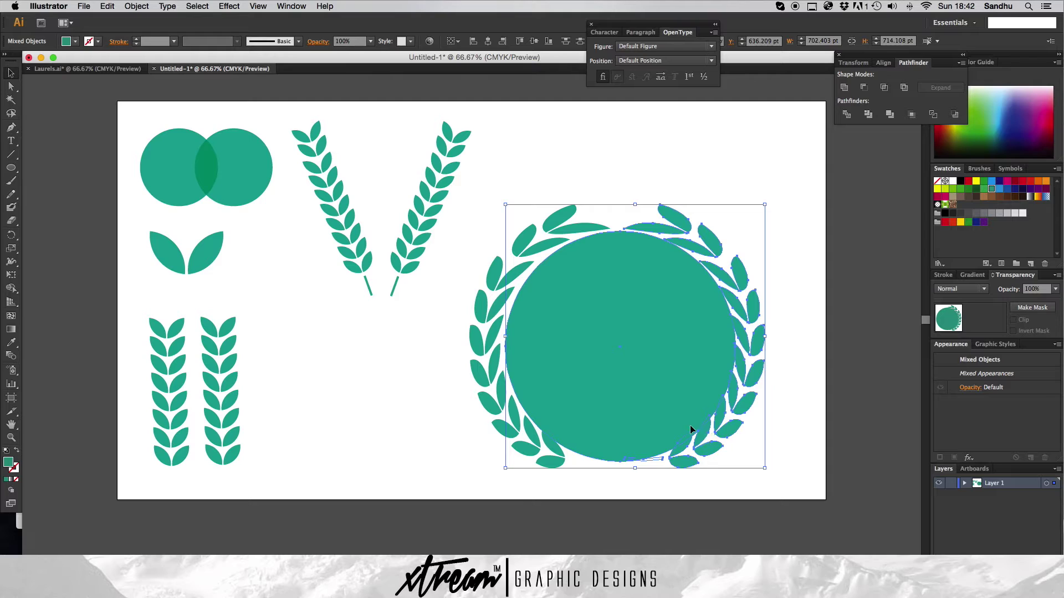
click(691, 429)
click(682, 405)
drag(765, 470, 671, 397)
click(633, 368)
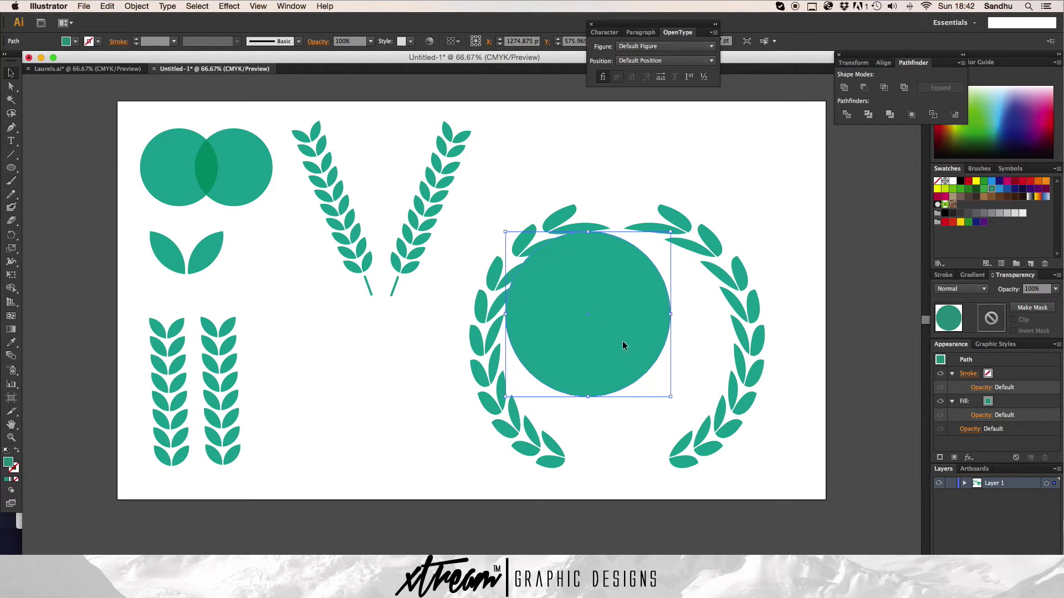
drag(623, 341, 672, 387)
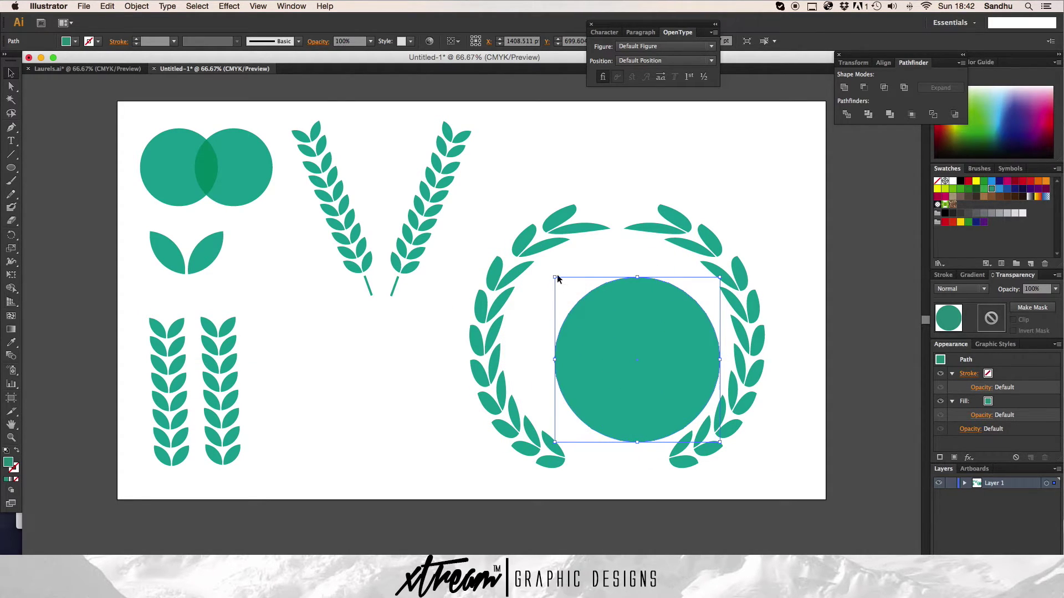
drag(553, 277, 472, 237)
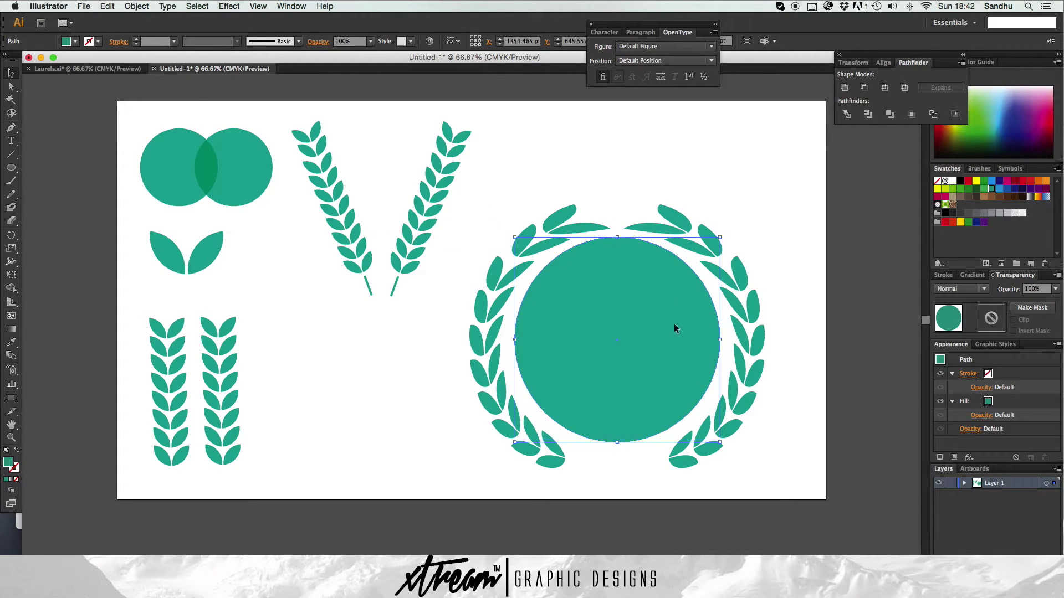
click(826, 379)
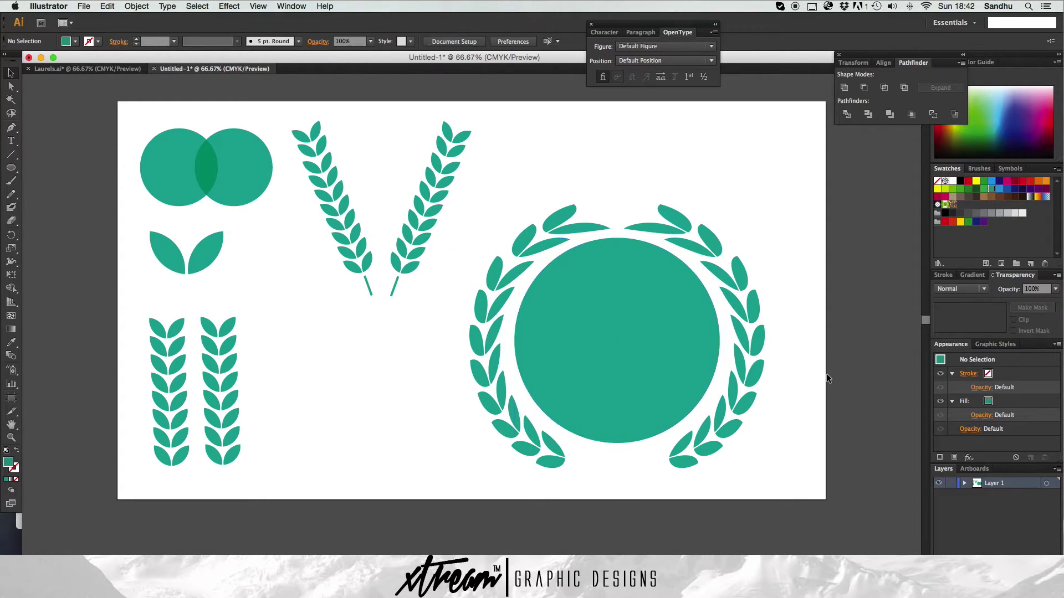
- Nudge the teal circle slightly downward to fine-tune its centering within the wreath
click(643, 324)
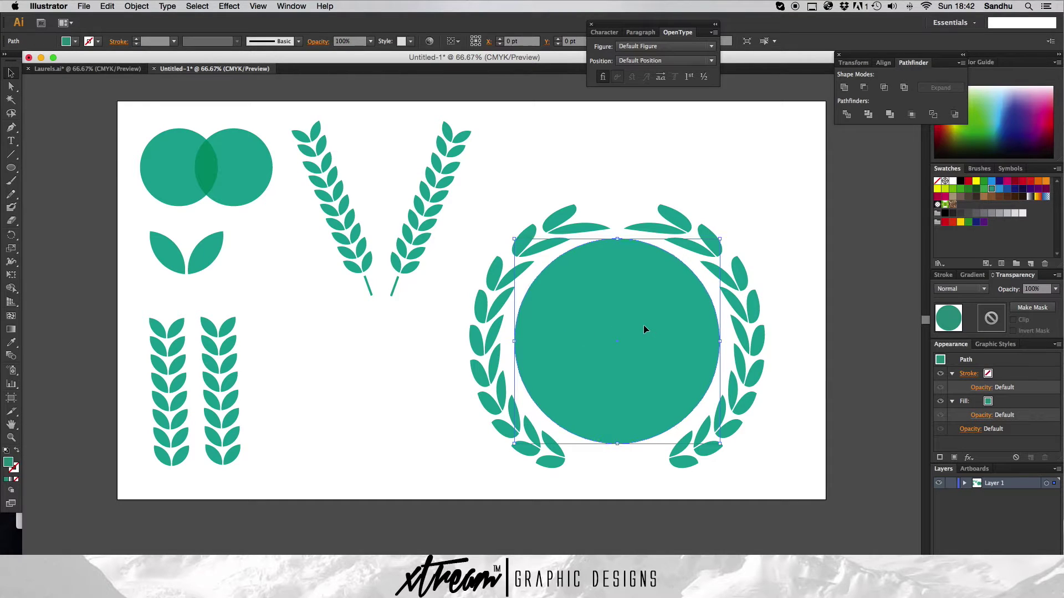
click(805, 378)
click(582, 354)
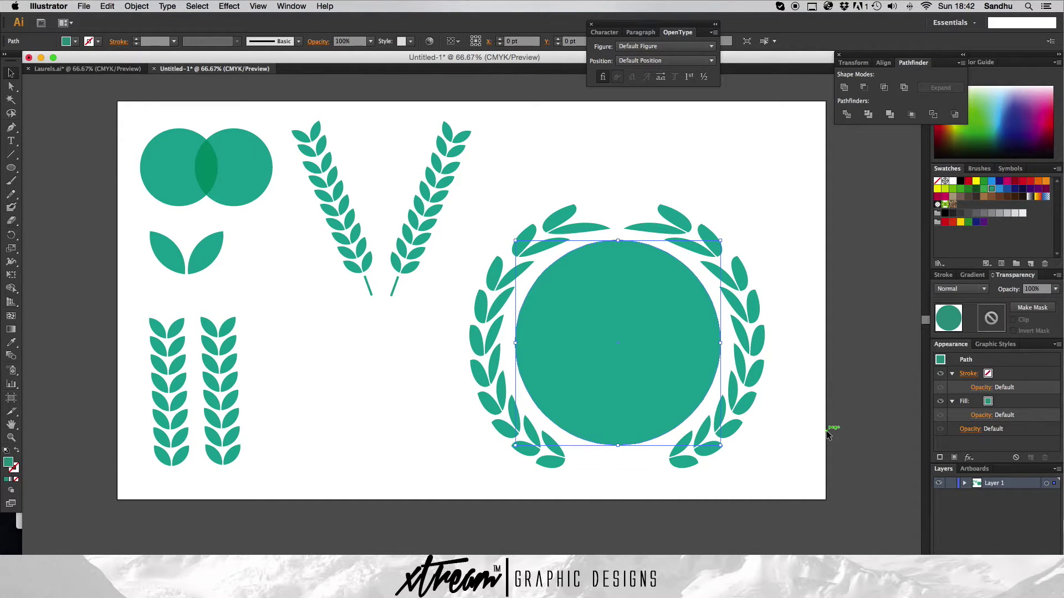
click(816, 435)
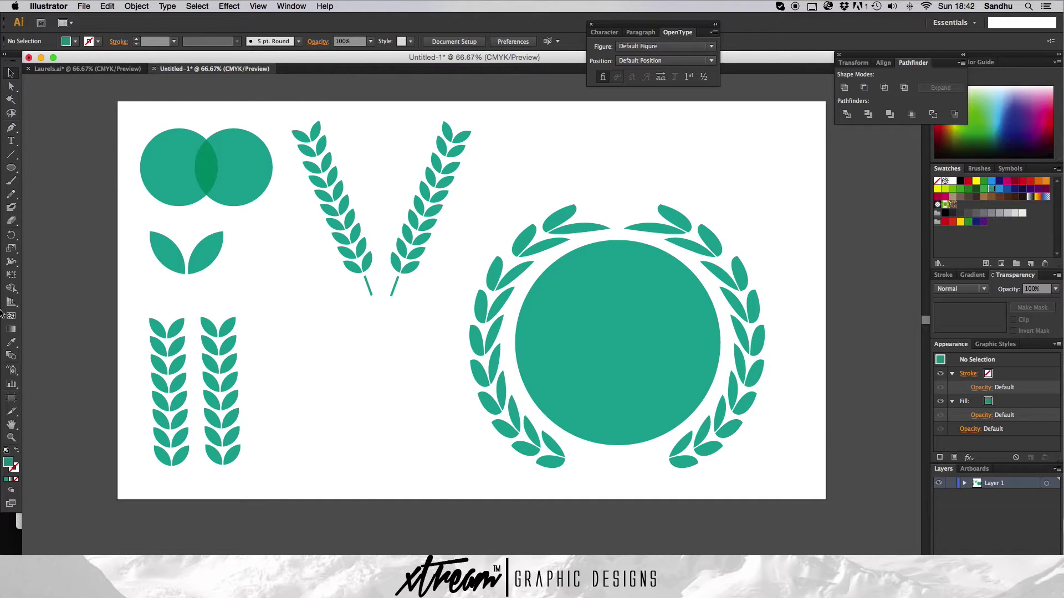
- Add the text EST 2015 in the empty area below the V-shaped pair of branches
click(11, 141)
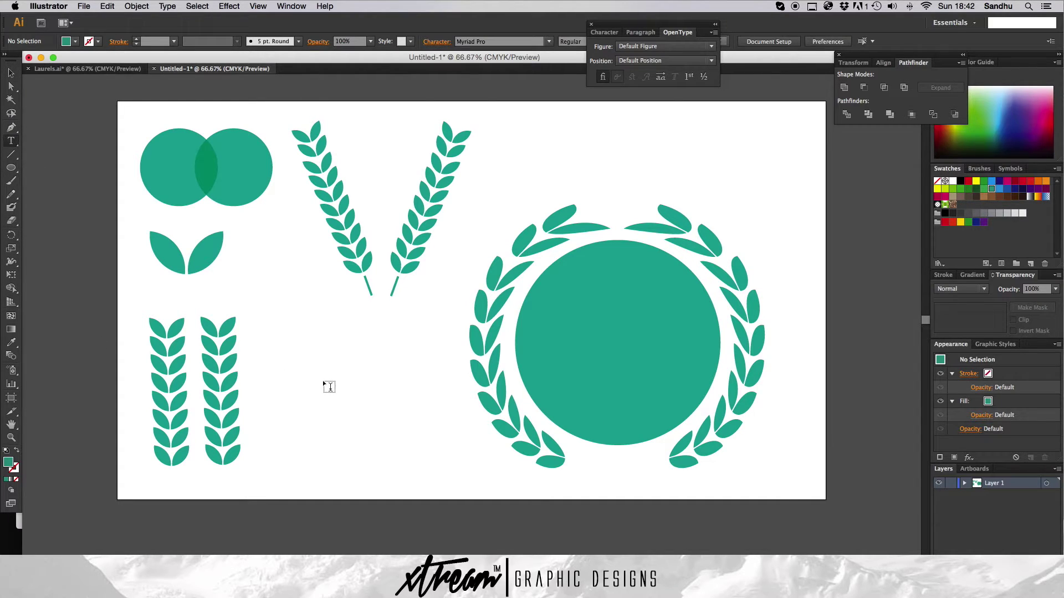
click(329, 384)
text(test)
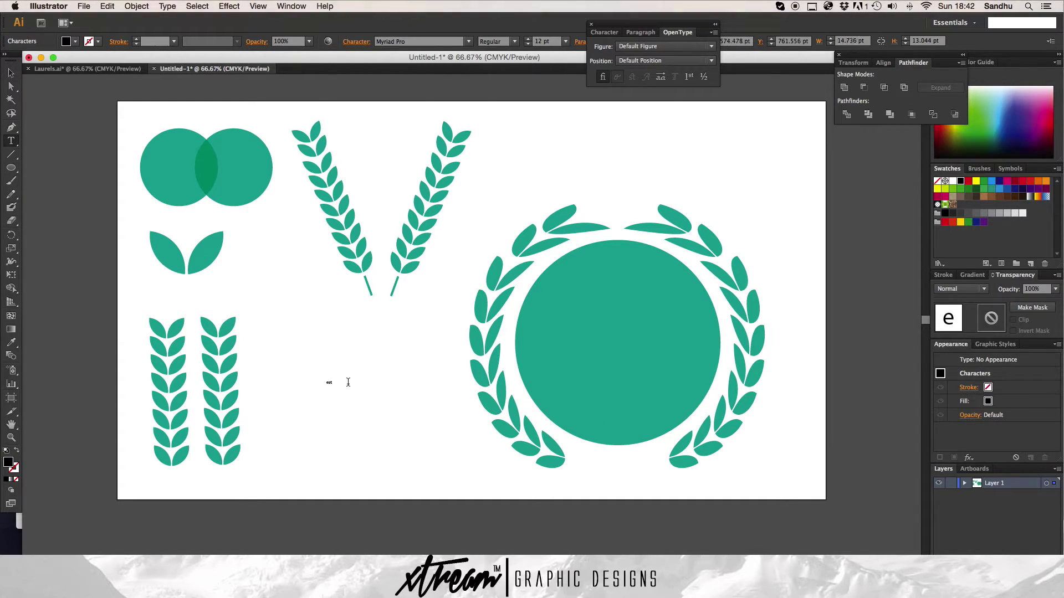
key(BackSpace)
key(BackSpace)
key(BackSpace)
text(EST 2015)
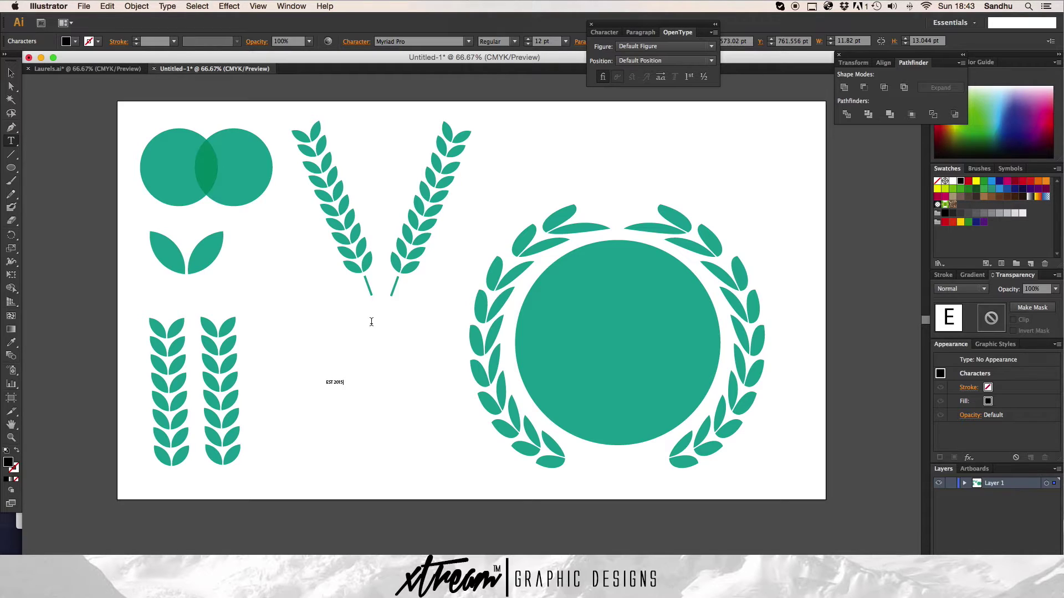
- Fill all of the EST 2015 text with the same teal as the wreath and circle
key(super+a)
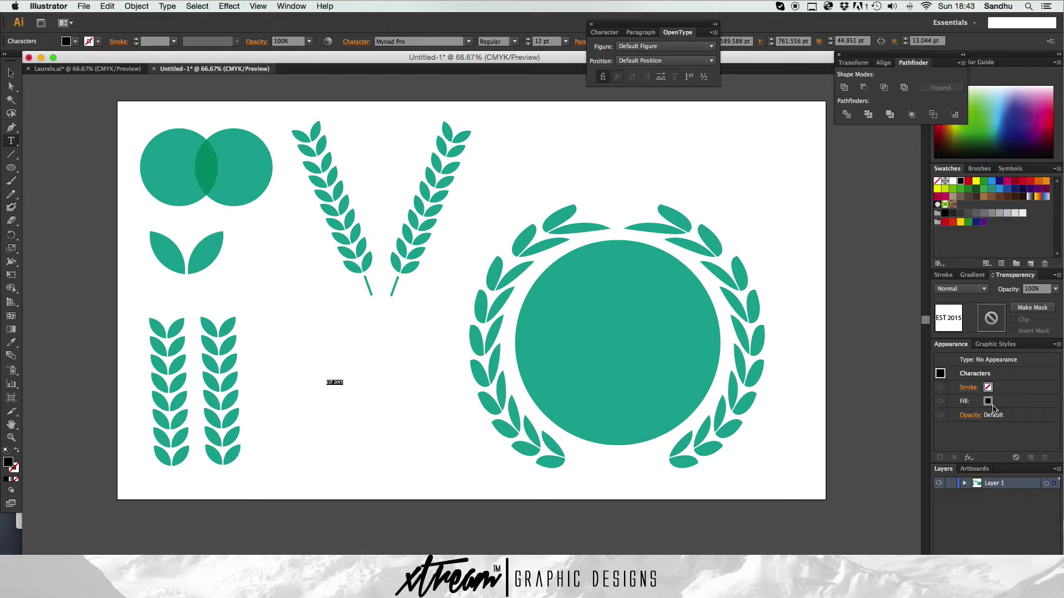
click(988, 403)
click(987, 404)
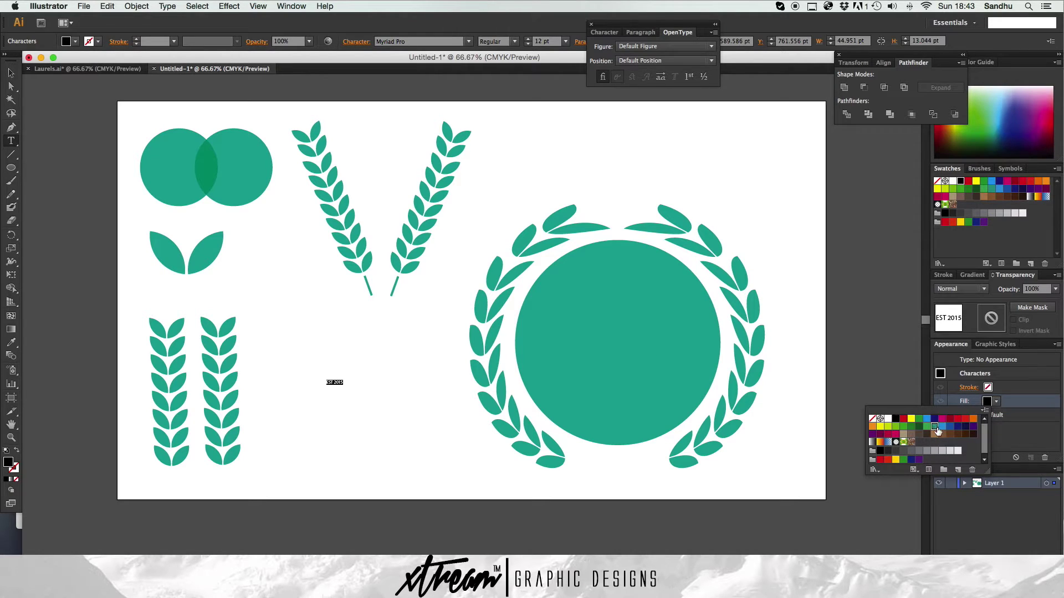
click(895, 419)
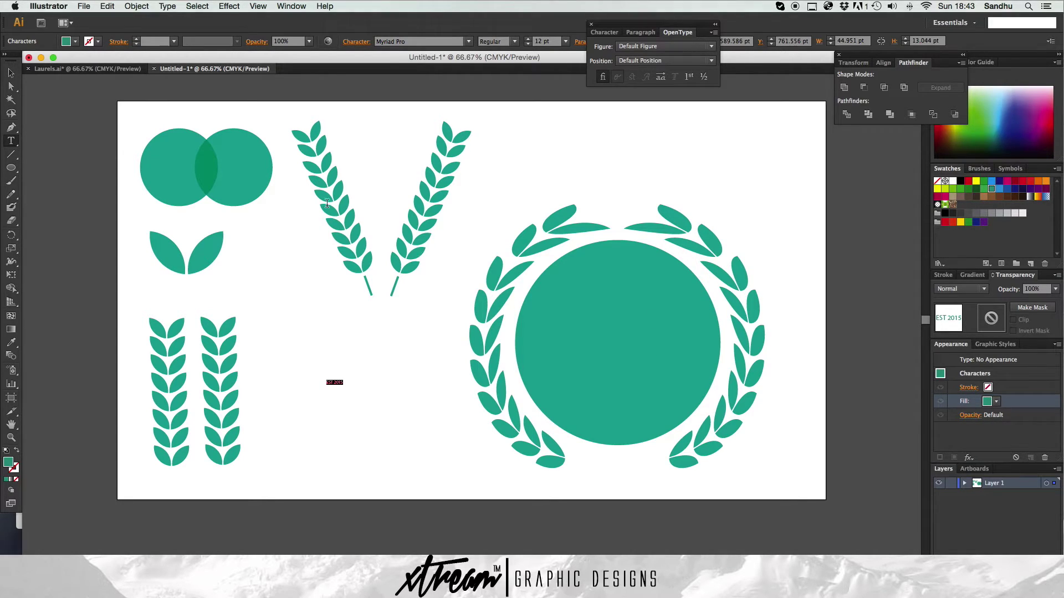
- Set the EST 2015 text in the Onyx font at 60 pt
click(459, 41)
text(Onyx)
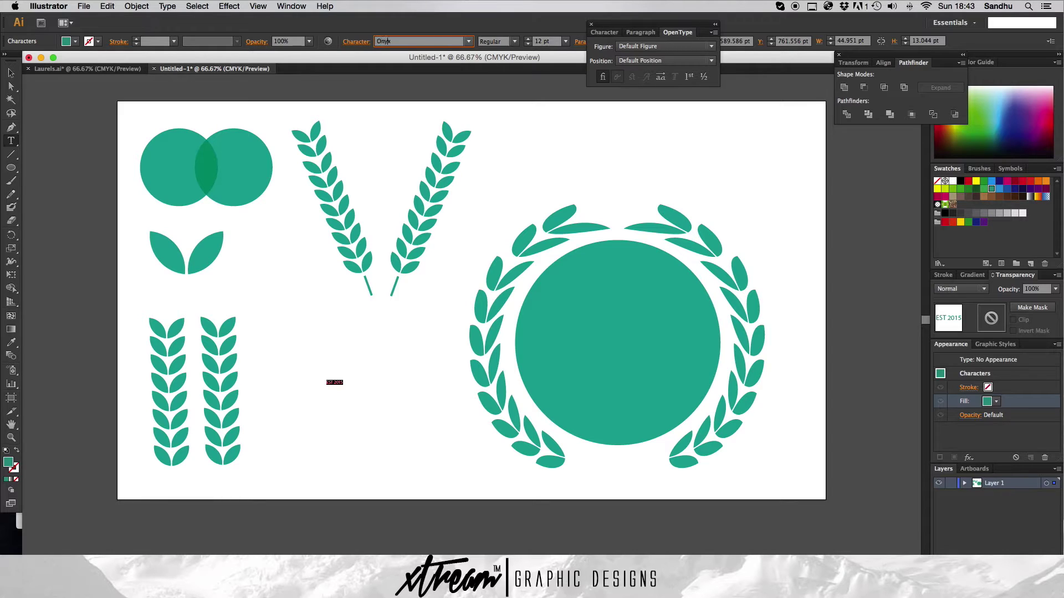
click(469, 42)
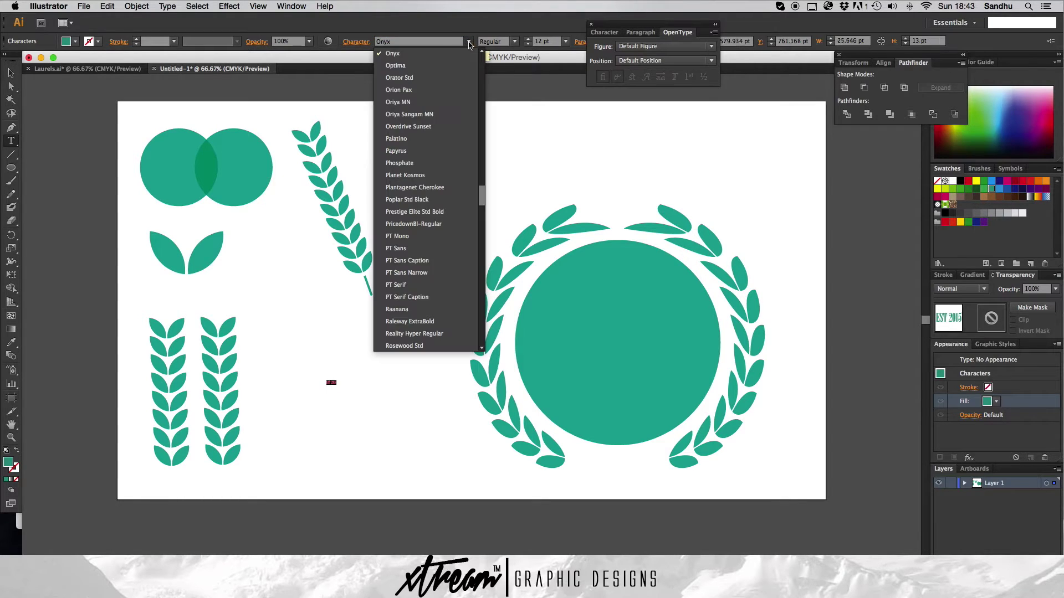
click(460, 58)
click(565, 41)
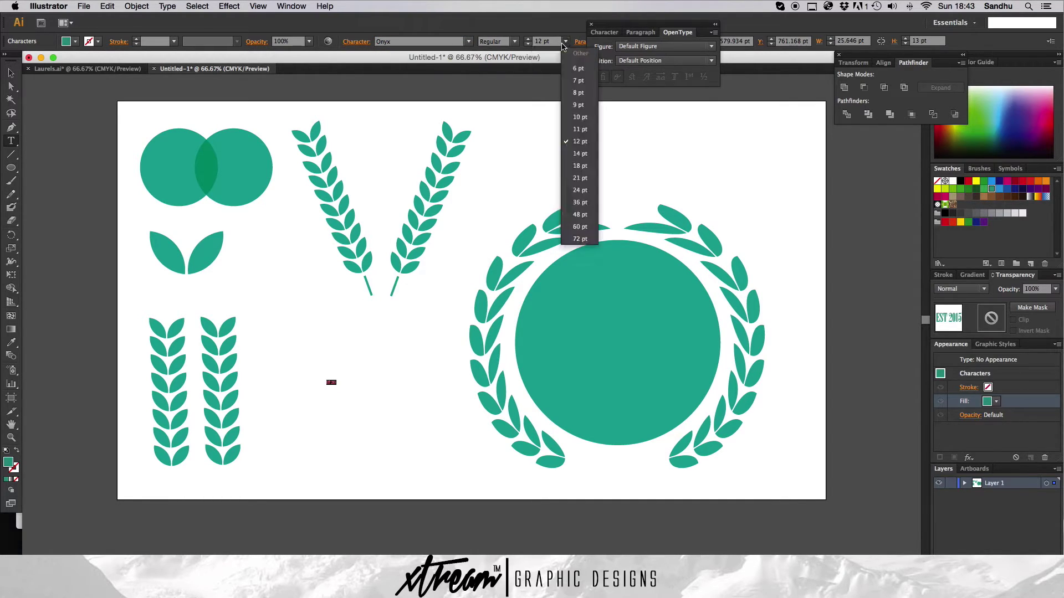
click(581, 226)
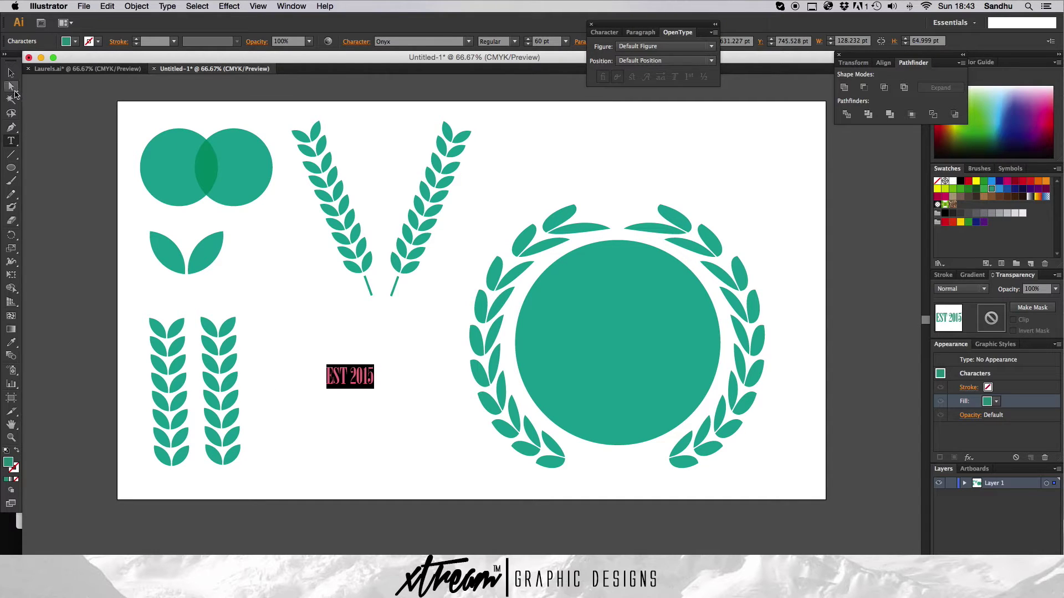
- Move the EST 2015 text below the teal circle, into the gap between the wreath's lower ends
click(11, 73)
drag(350, 381, 616, 467)
click(748, 455)
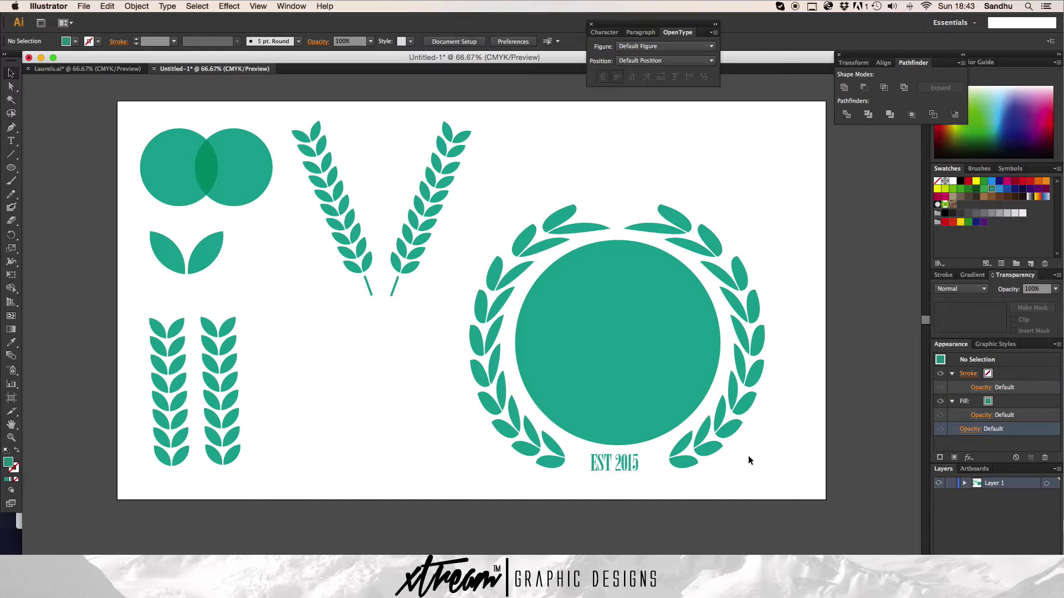
click(643, 465)
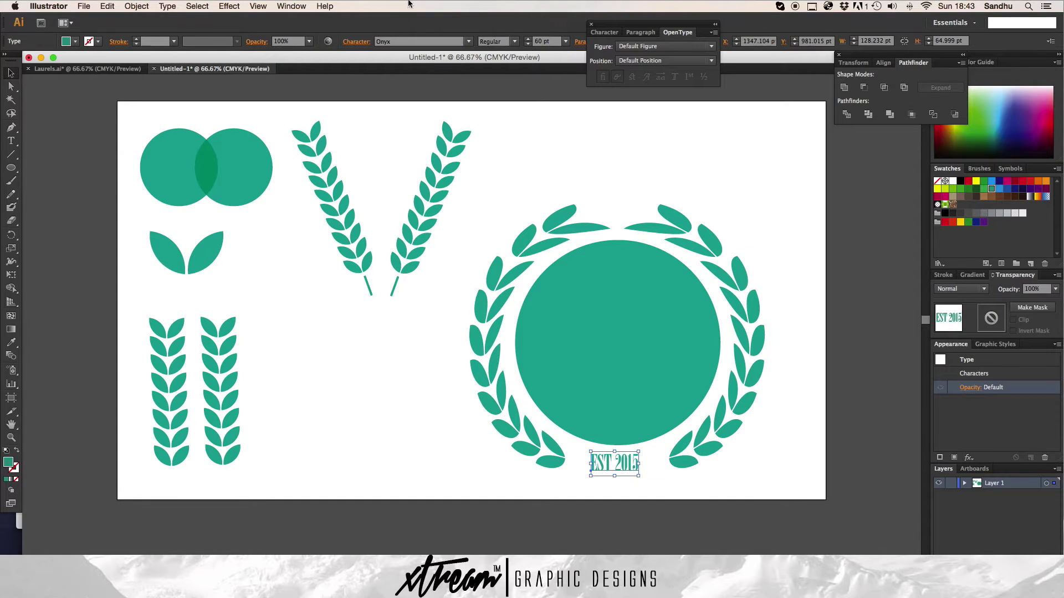
click(469, 42)
click(469, 42)
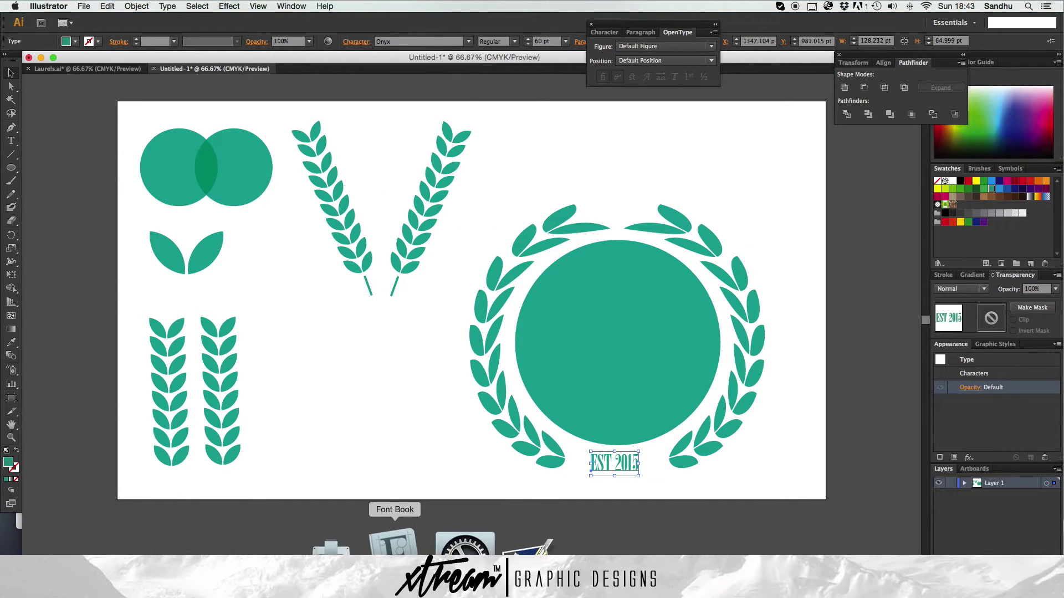
click(87, 280)
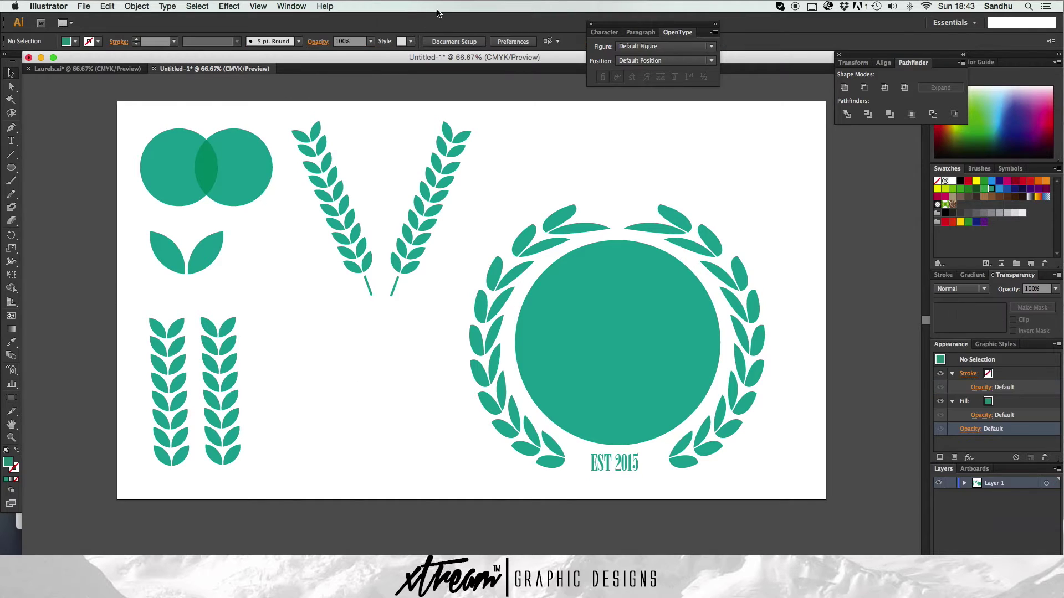
click(74, 246)
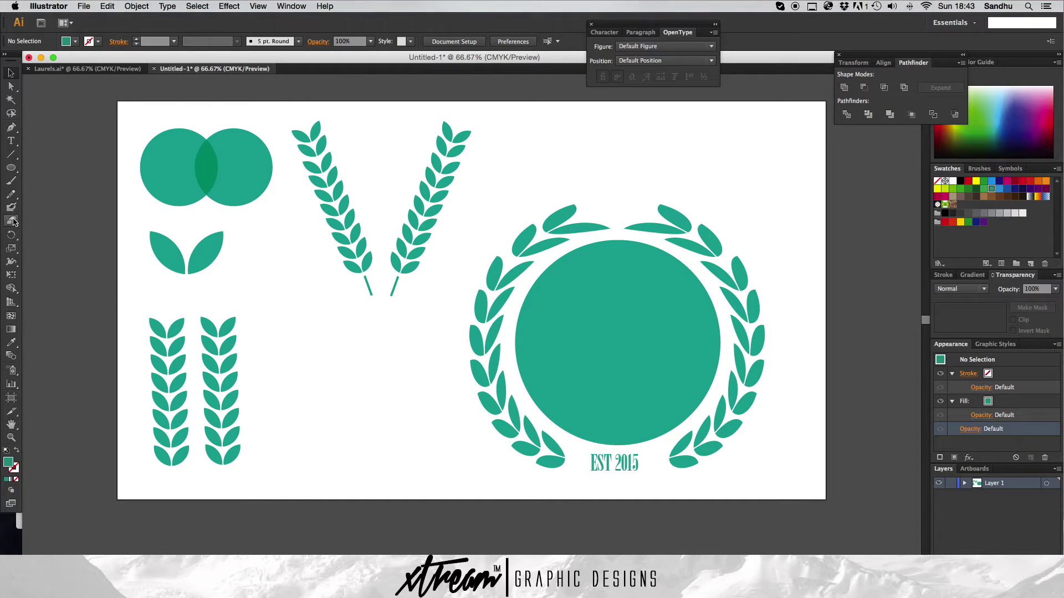
- Try Dollie Script Personal Use on the EST 2015 text, and switch its font to EA Font v1.5 by Ghettoshark
click(11, 140)
click(621, 464)
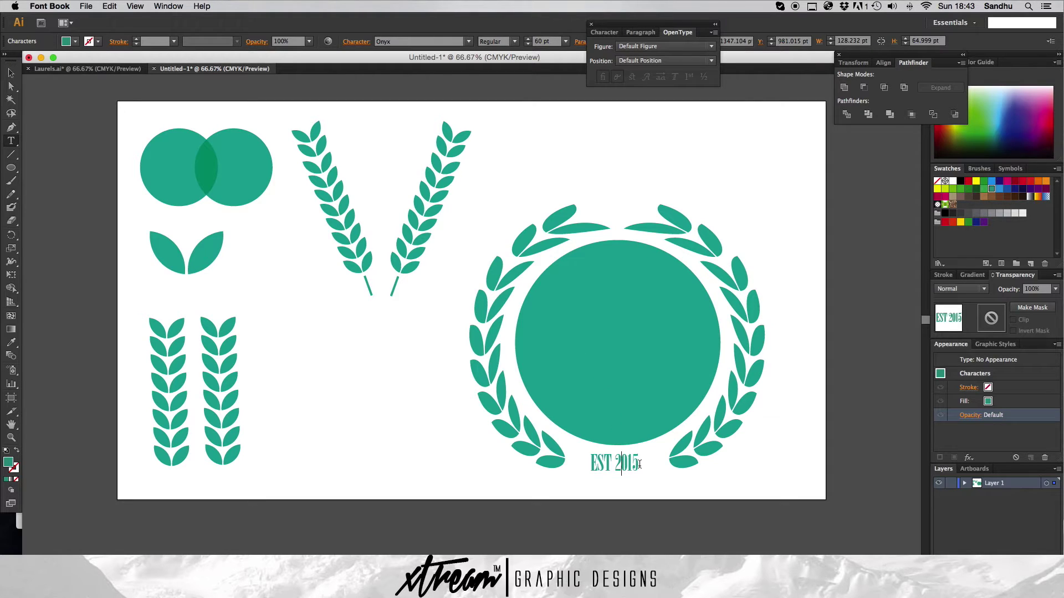
drag(639, 464, 586, 460)
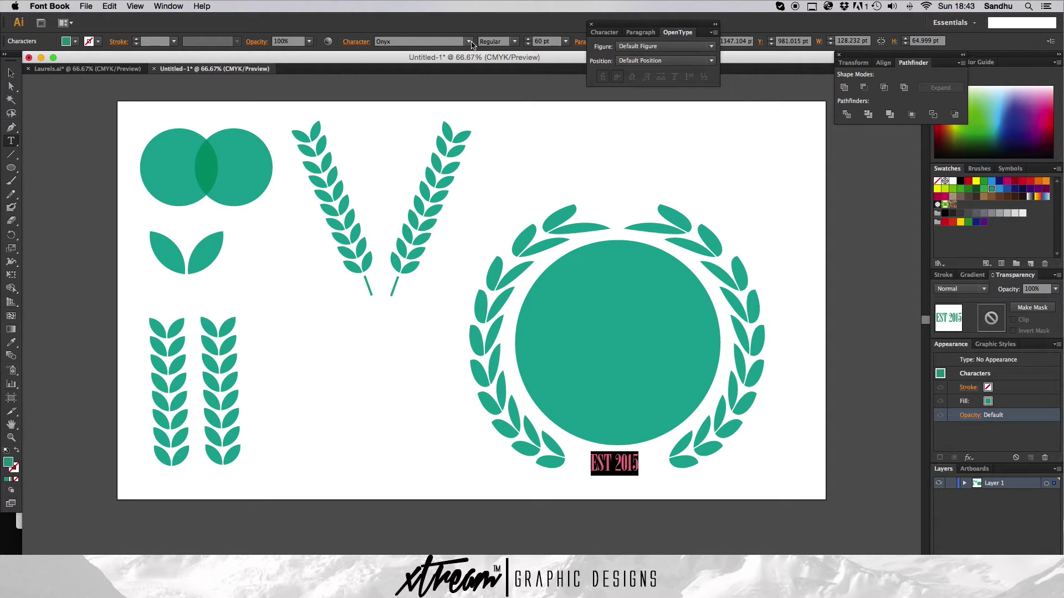
click(432, 42)
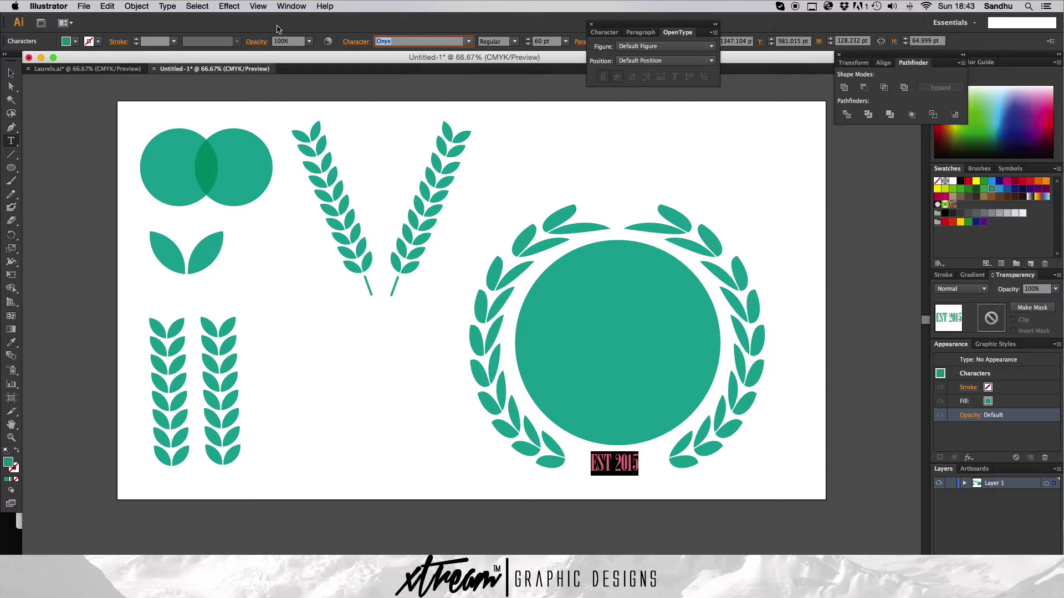
text(Dollie Script Personal Use)
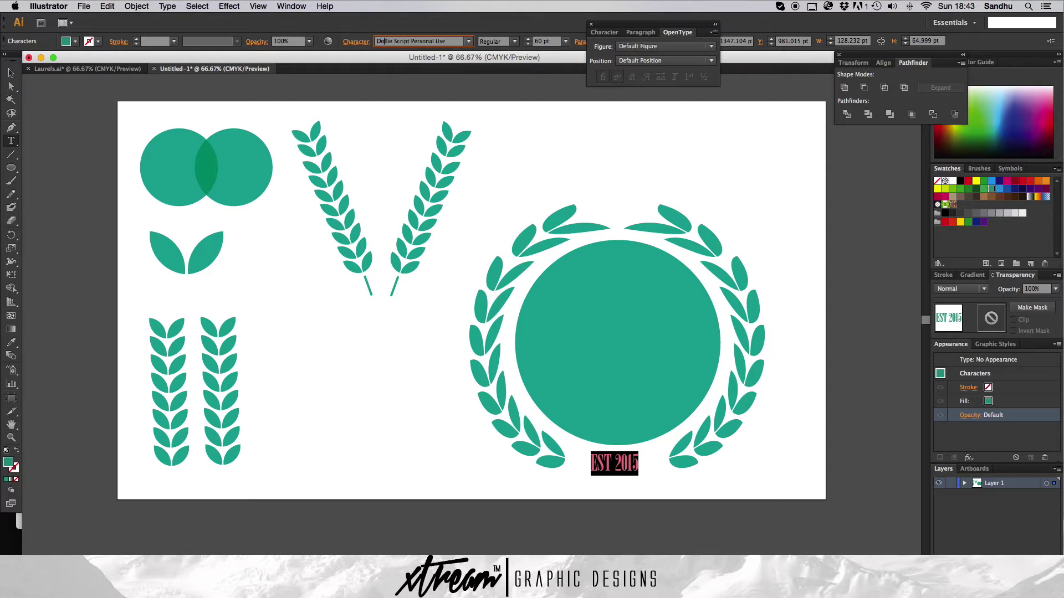
click(469, 44)
click(464, 51)
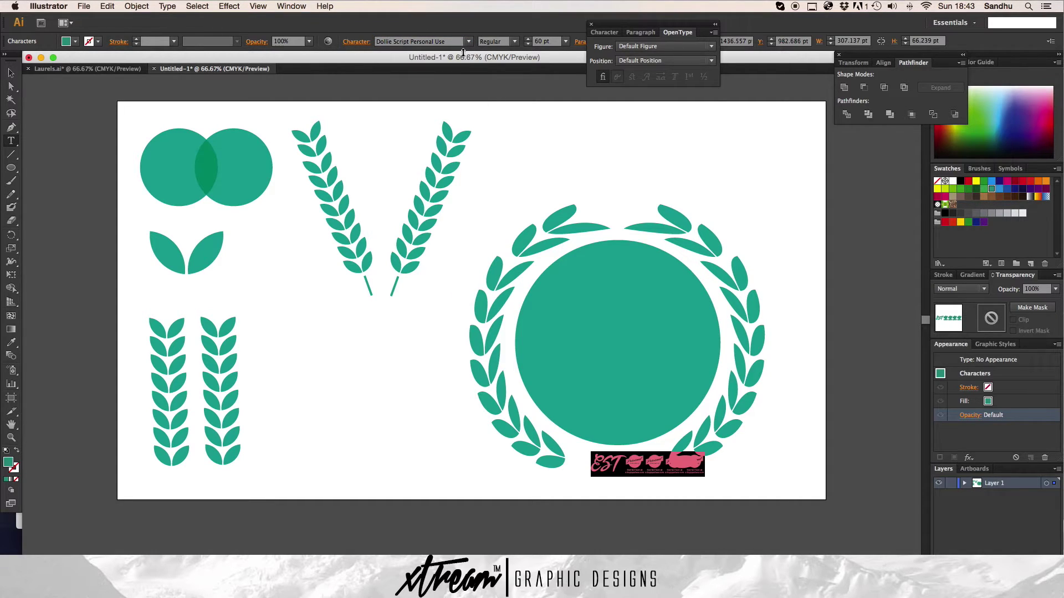
click(469, 43)
click(453, 62)
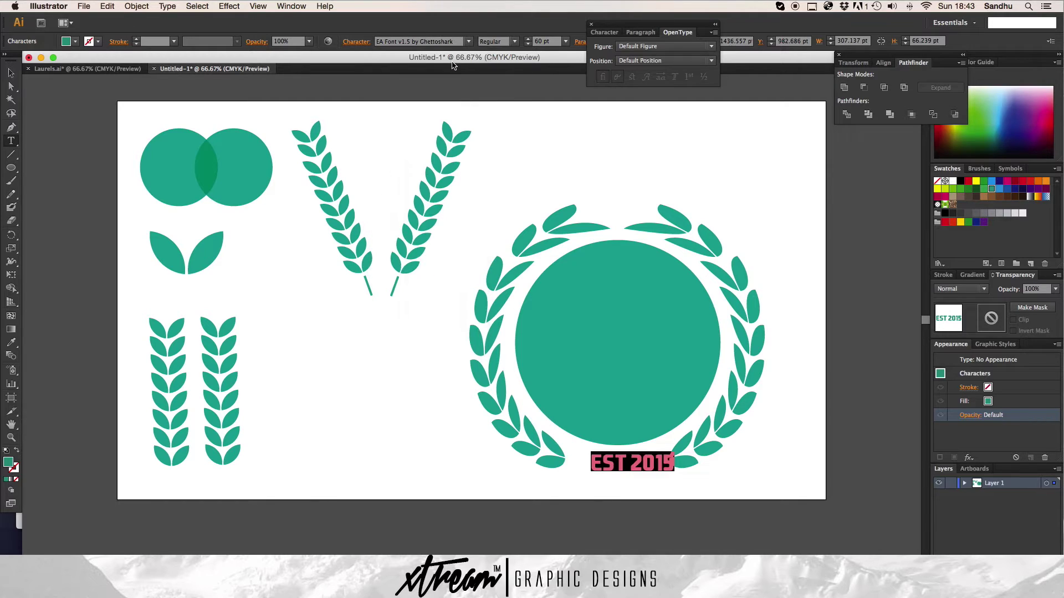
- Shift the EST 2015 text left to center it between the wreath's lower ends
click(12, 73)
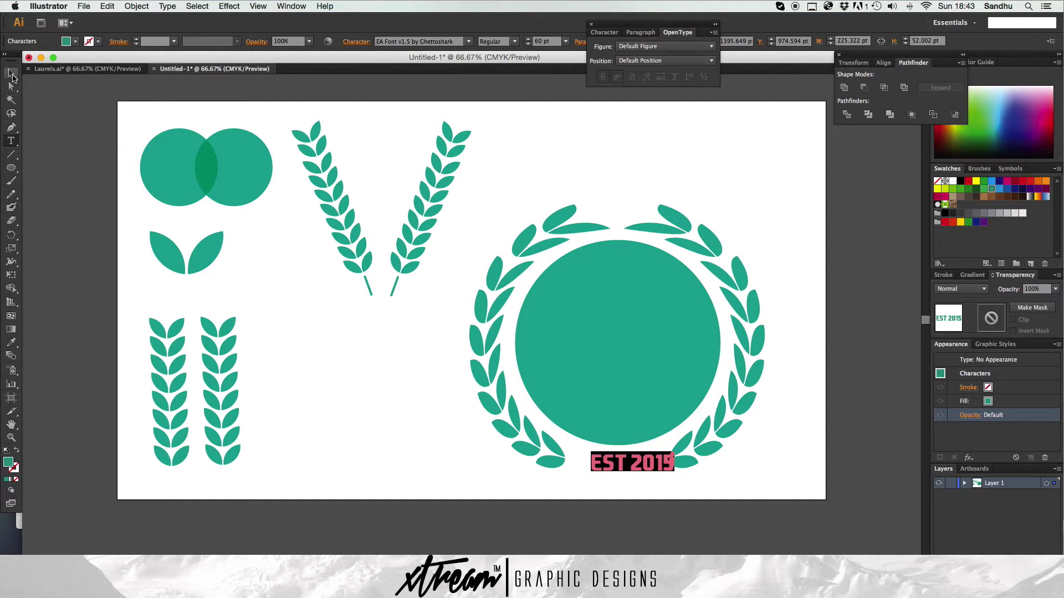
drag(644, 465, 631, 465)
click(773, 465)
click(652, 460)
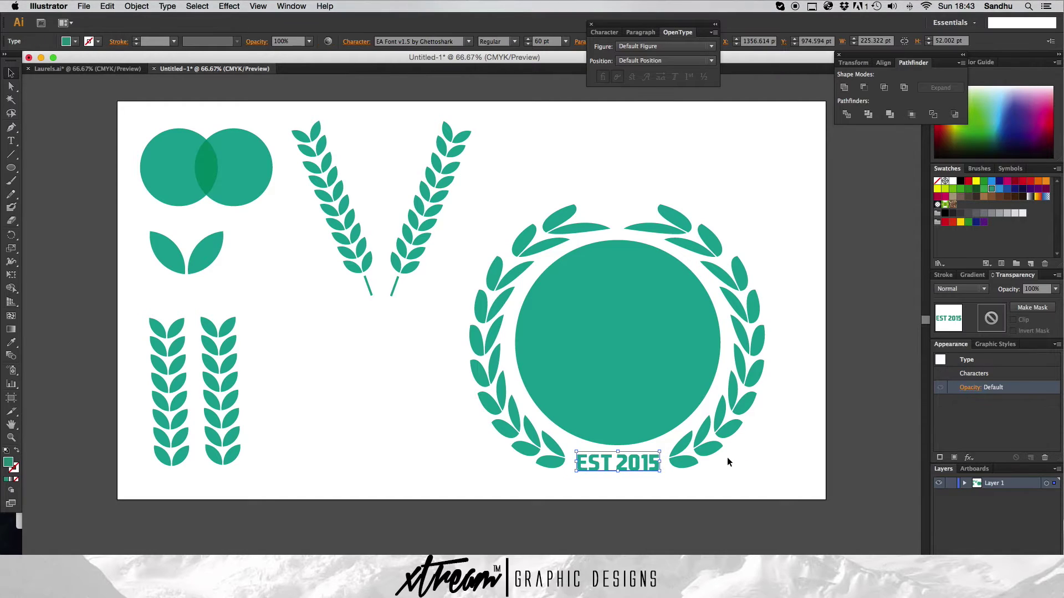
- Nudge the EST 2015 text slightly right and up to center it between the wreath's lower ends
click(775, 465)
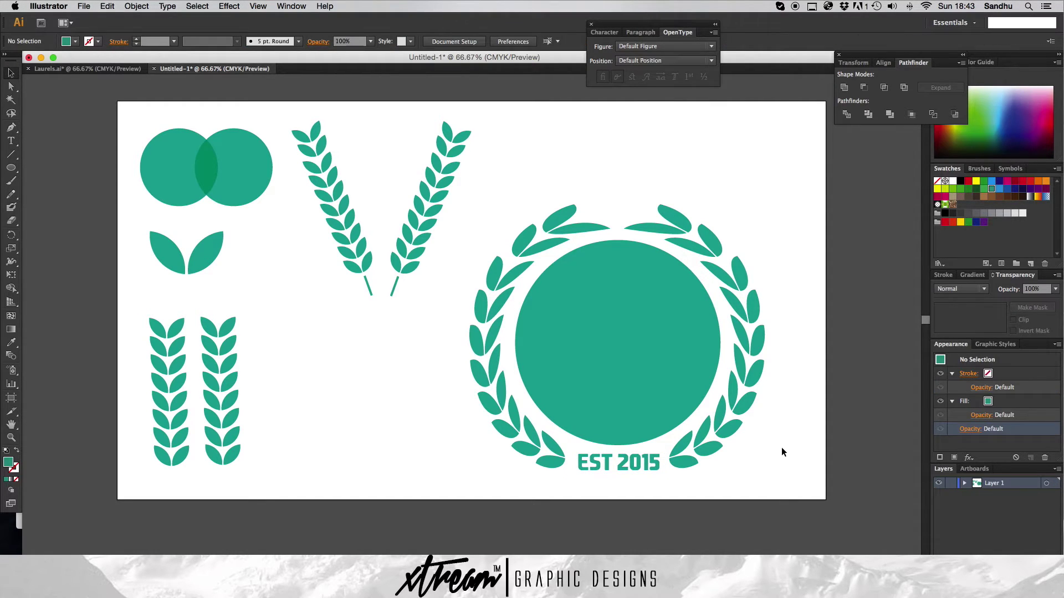
click(650, 458)
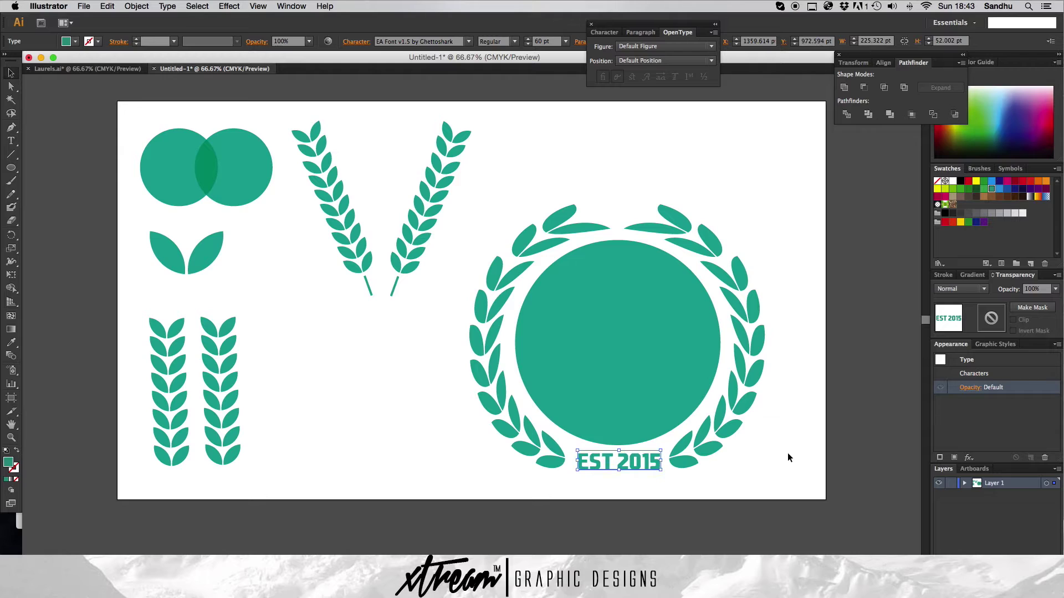
click(790, 458)
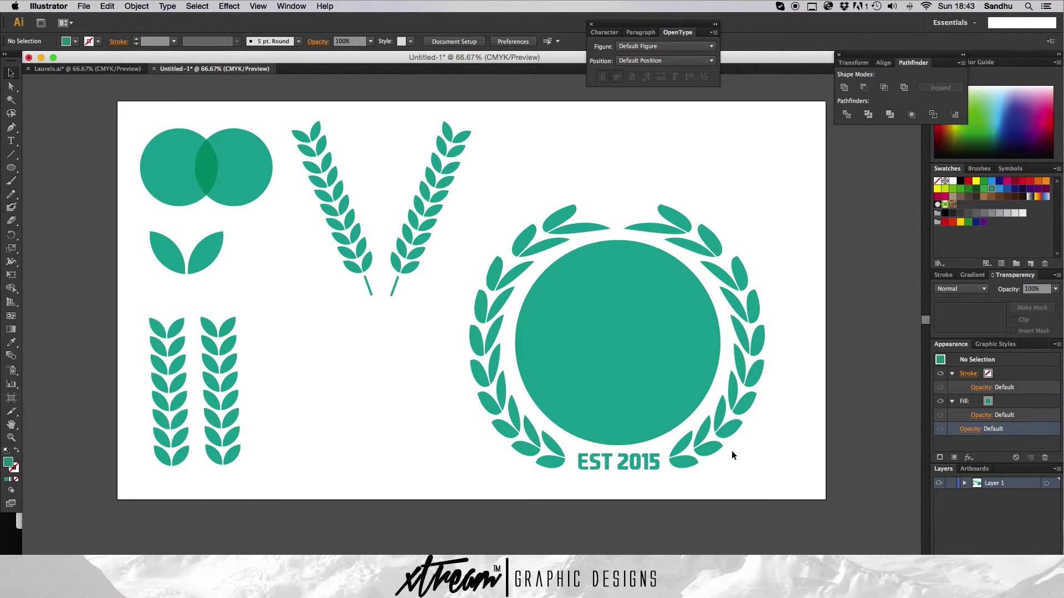
click(651, 460)
click(783, 450)
- Switch to Font Book and preview user fonts such as BigNoodleTitling, Baron Neue, Nexa Light, Streetscript and Wolf in the City Light for the badge text
click(429, 546)
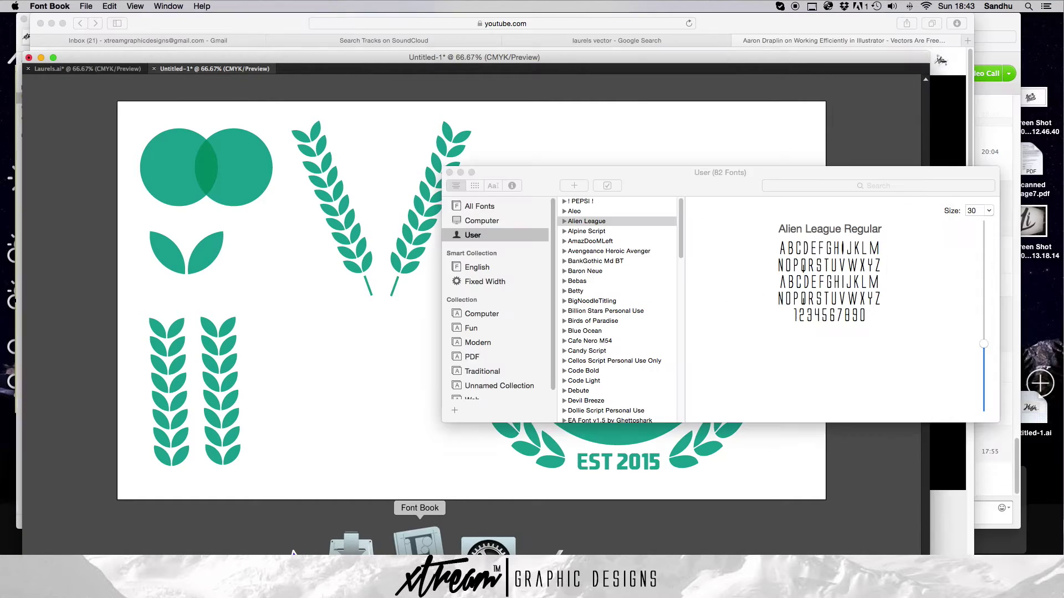
click(597, 301)
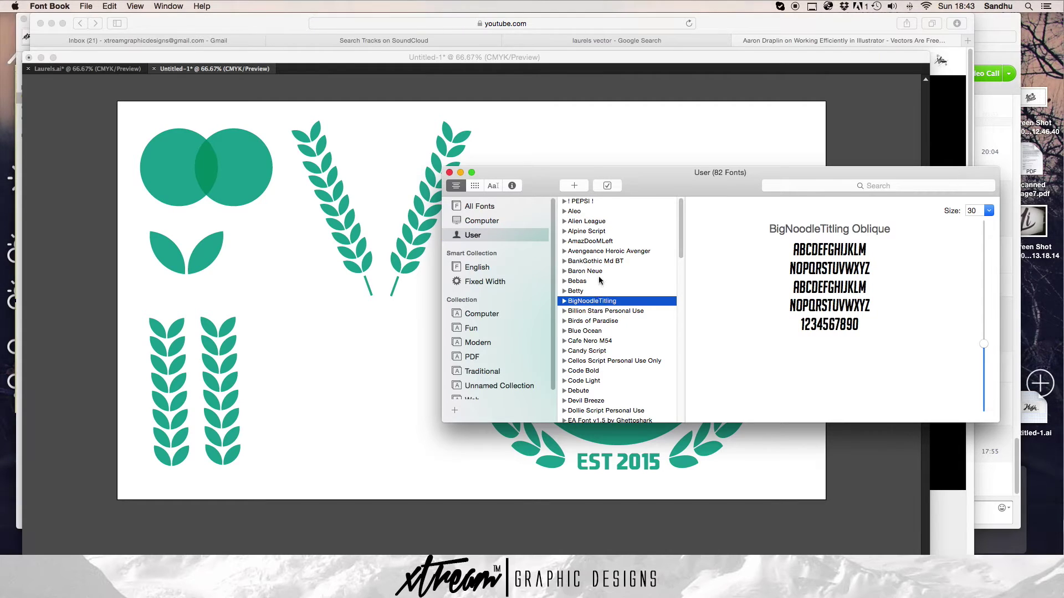
key(Up)
key(Up)
key(Up)
key(Down)
click(585, 272)
scroll(587, 288, down, 3)
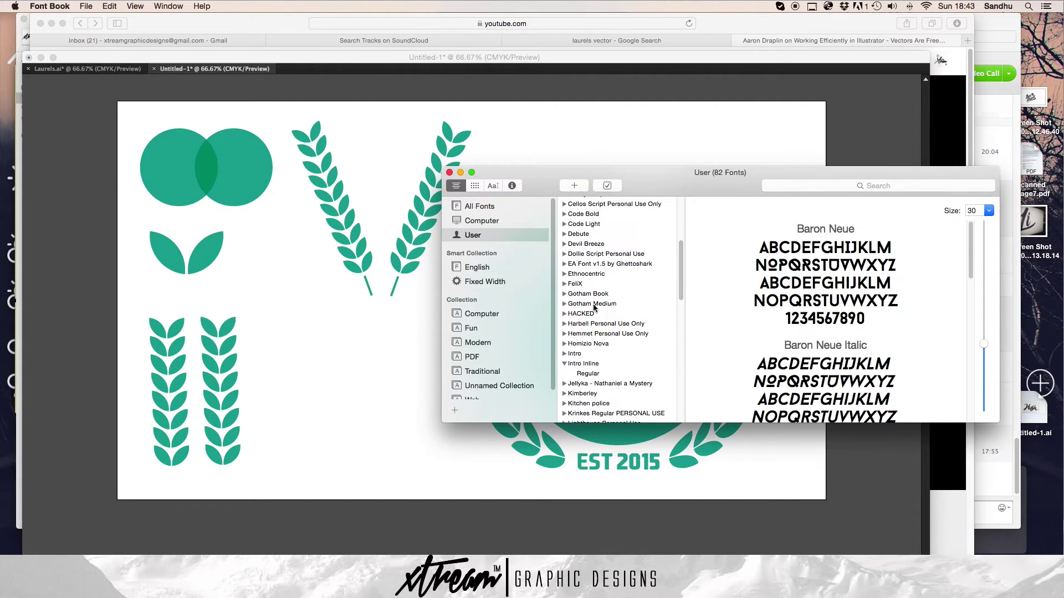
click(597, 302)
scroll(597, 305, down, 3)
click(598, 306)
scroll(597, 313, down, 2)
click(597, 310)
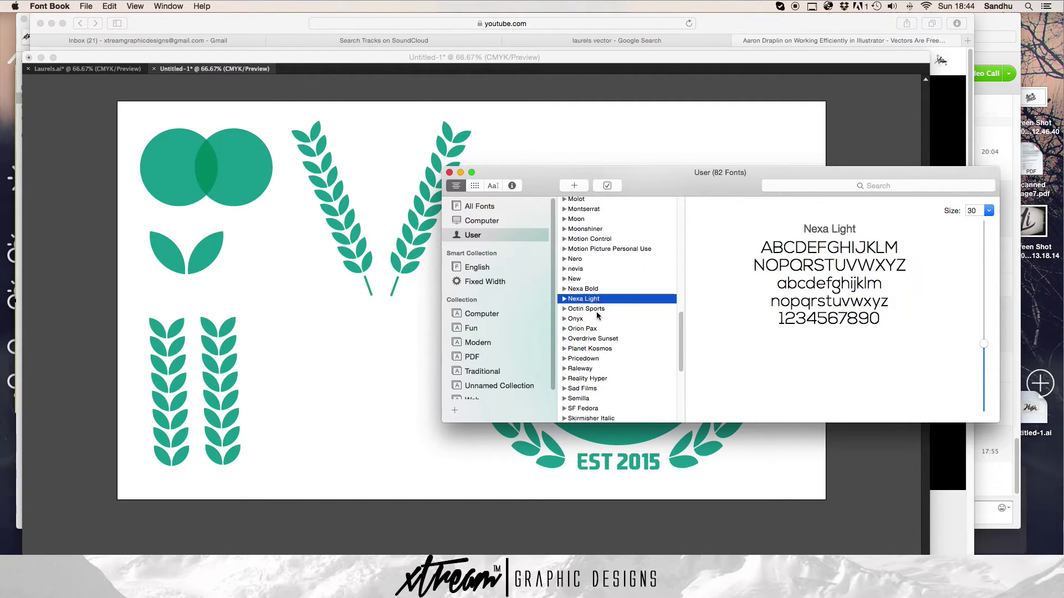
scroll(597, 313, down, 3)
click(597, 311)
scroll(596, 313, down, 4)
click(597, 312)
scroll(597, 315, down, 2)
click(598, 308)
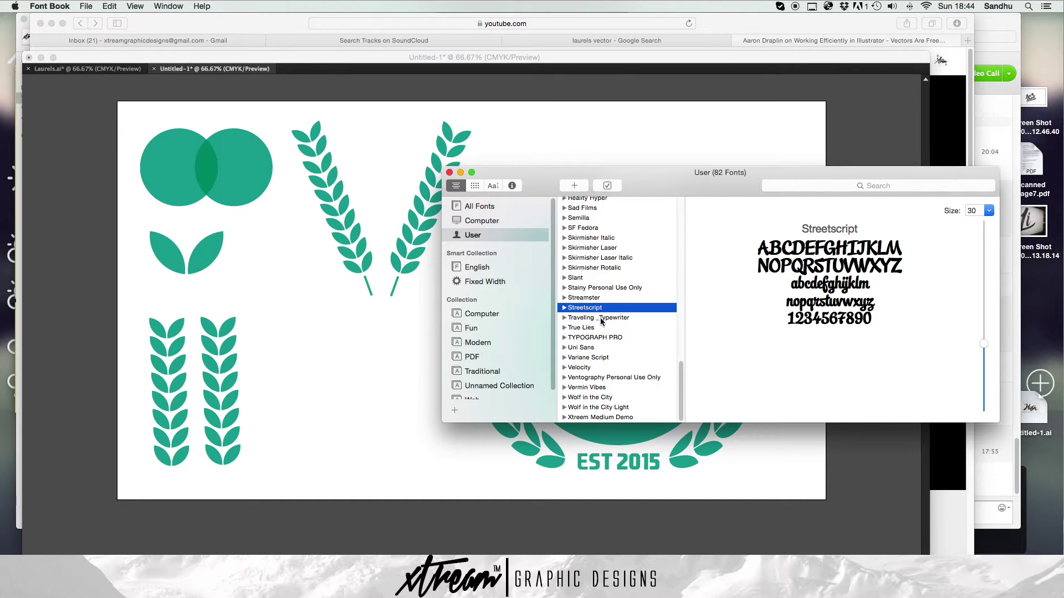
click(603, 328)
click(605, 348)
click(606, 368)
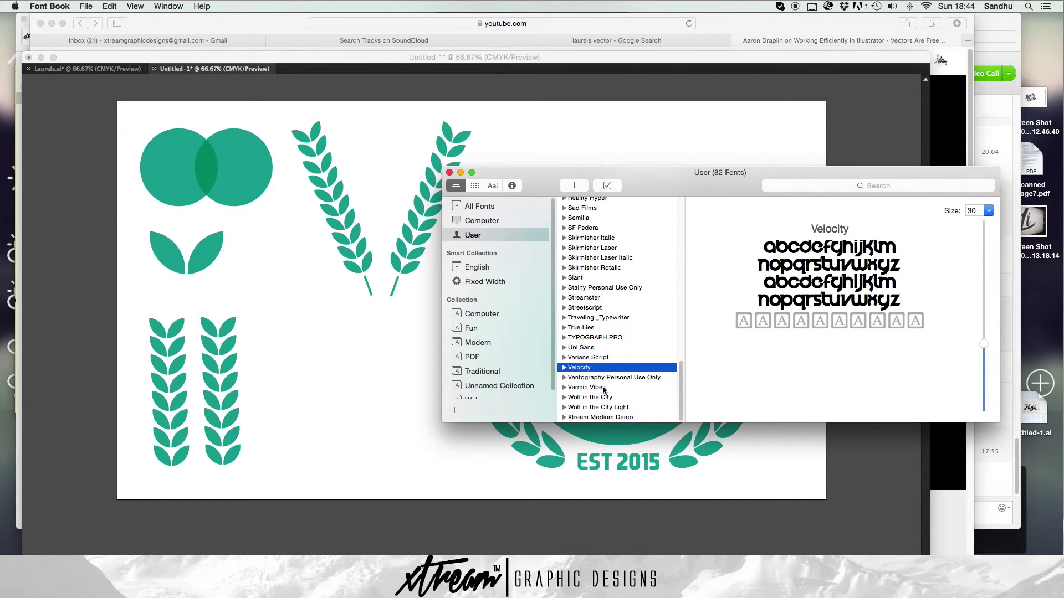
click(603, 397)
click(604, 407)
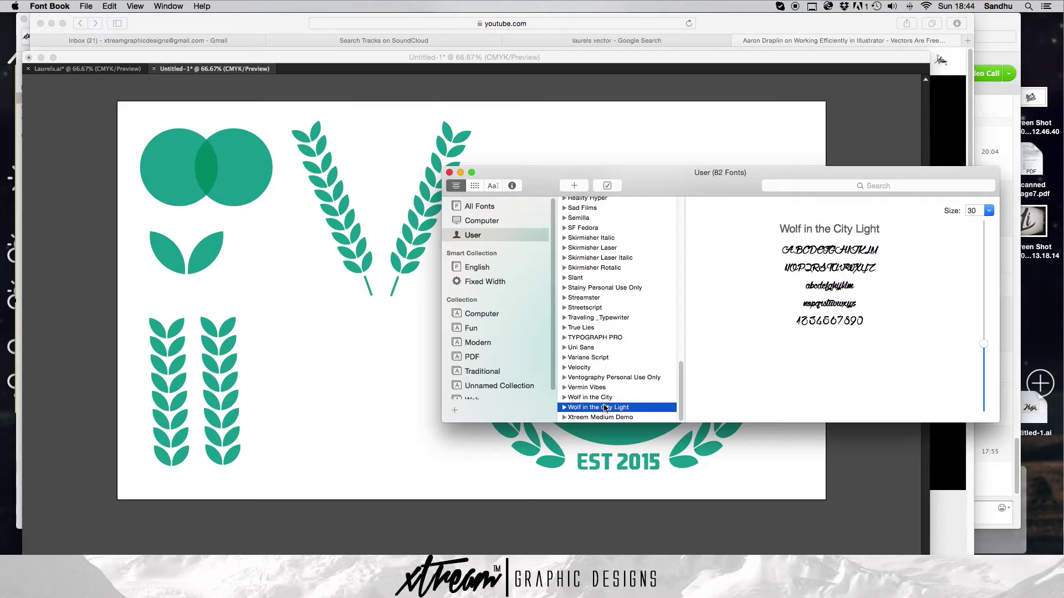
click(600, 387)
- Switch back to Illustrator and set the EST 2015 text in the Baron Neue font
click(323, 316)
click(615, 461)
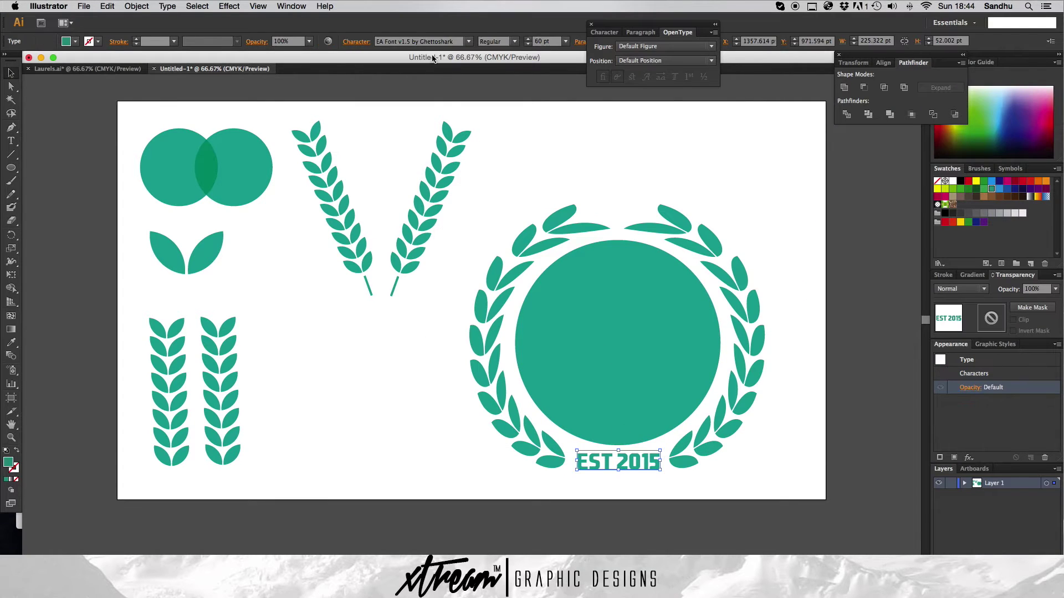
click(422, 41)
text(Baron Neue)
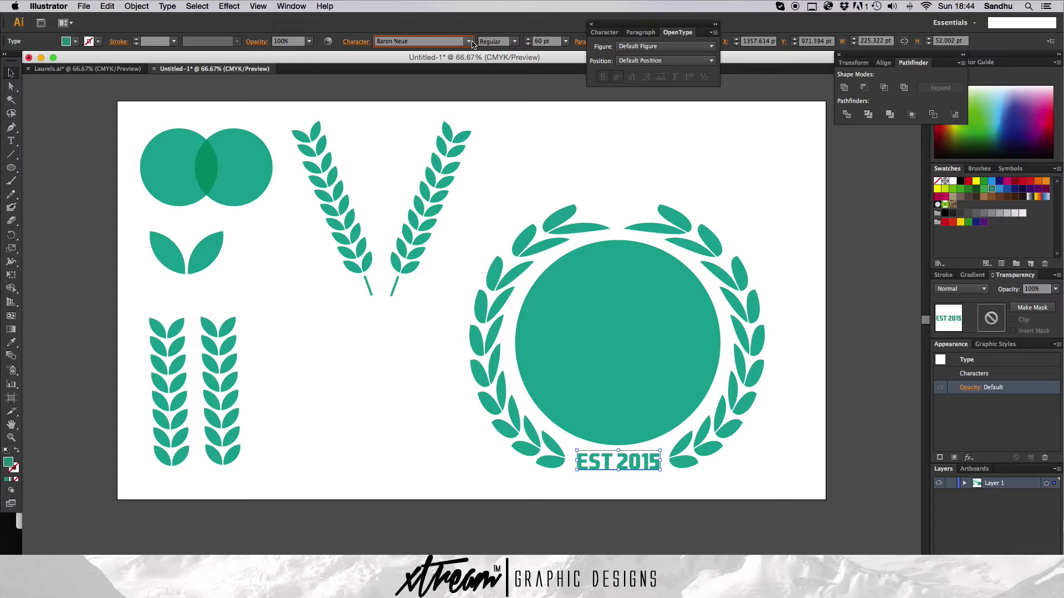
click(468, 42)
click(461, 52)
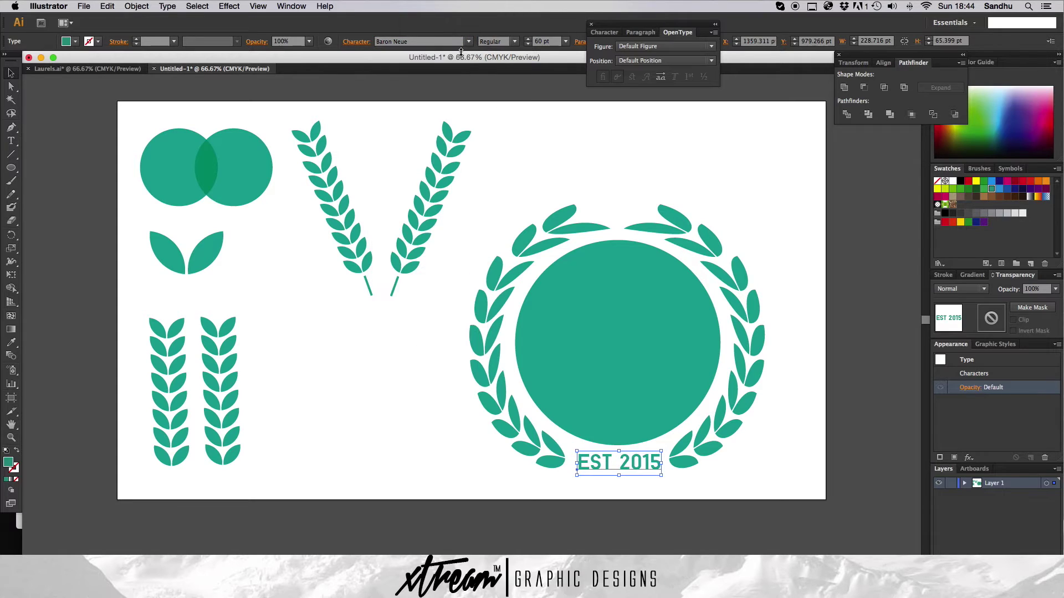
click(366, 340)
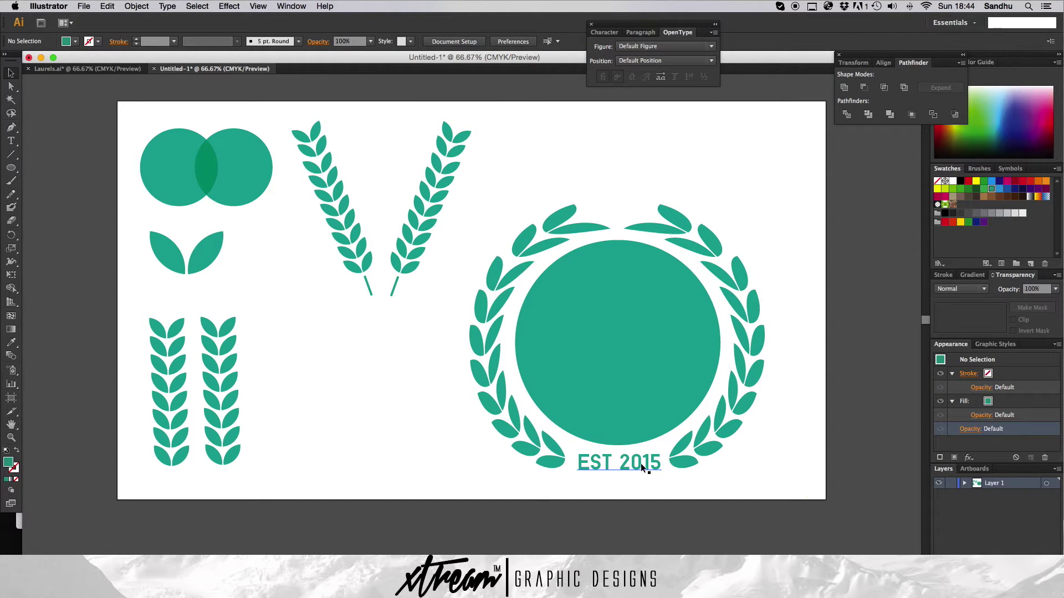
click(640, 464)
click(836, 468)
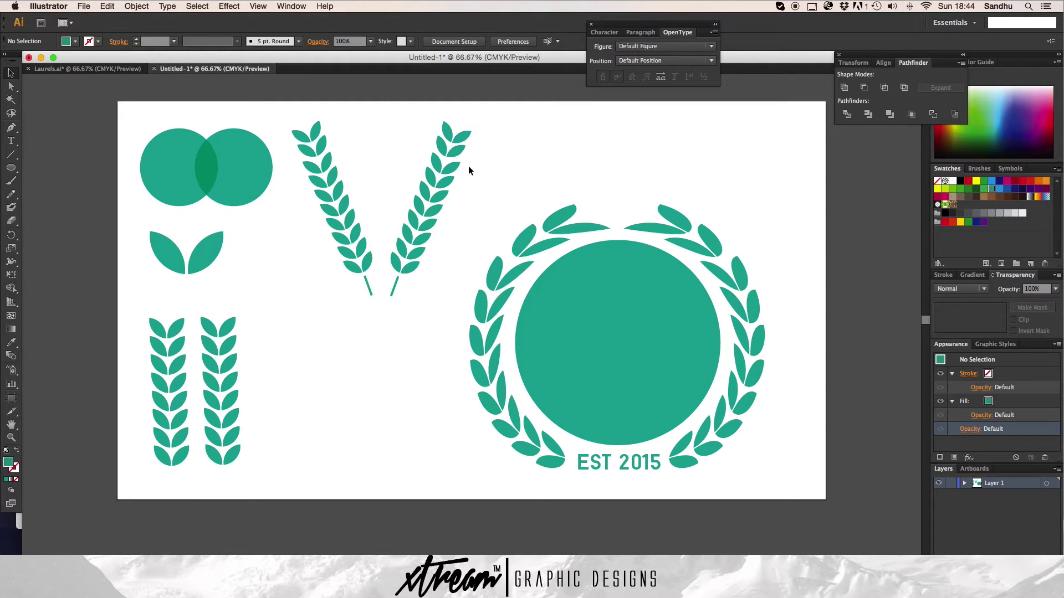
- Delete the EST 2015 text, then shrink the wreath with its circle and move it below the V-shaped laurel branches
click(629, 463)
key(Delete)
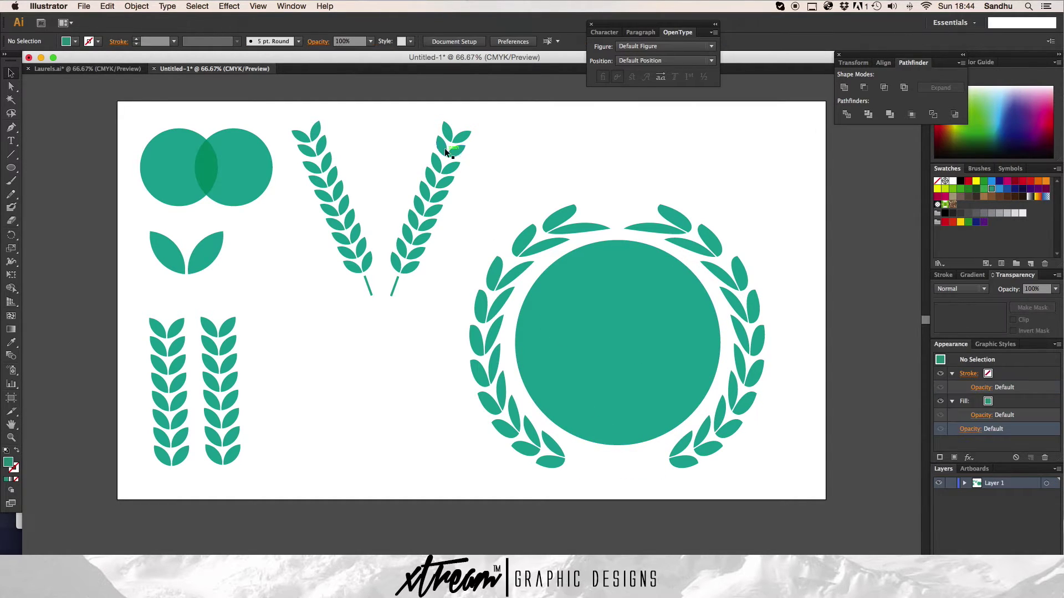
drag(466, 158, 580, 305)
drag(540, 259, 370, 410)
click(746, 394)
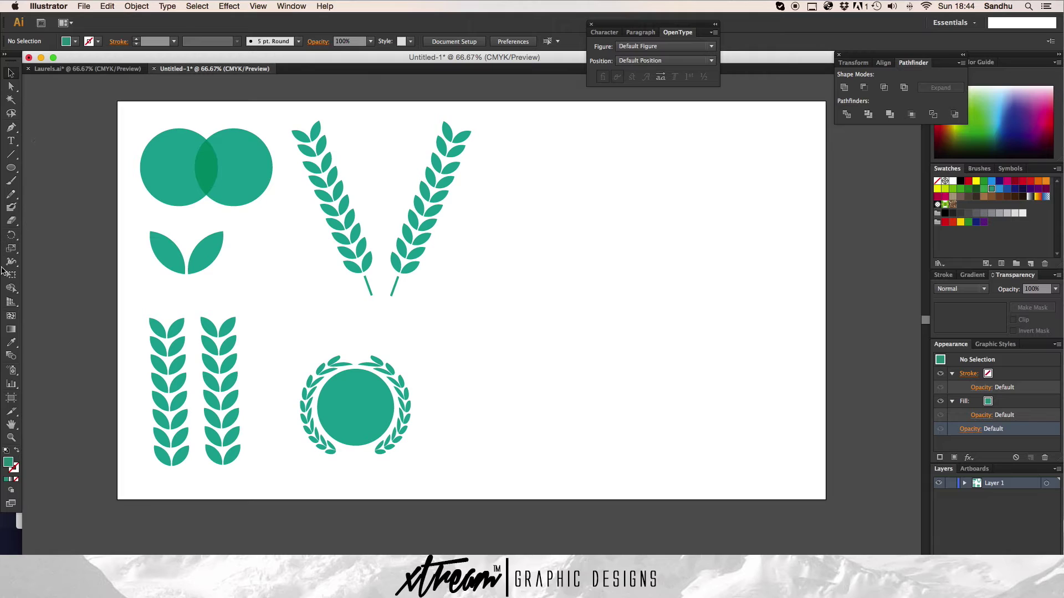
- Add the text LAURELS in Baron Neue at 60 pt and move it to the artboard's upper-right corner
click(10, 141)
click(676, 227)
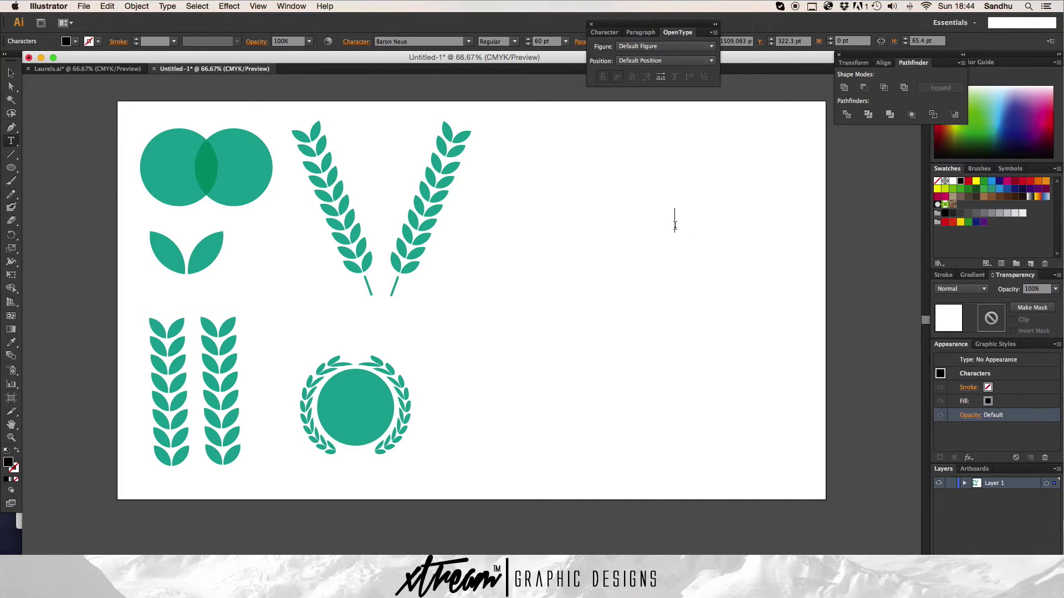
text(LAURELS)
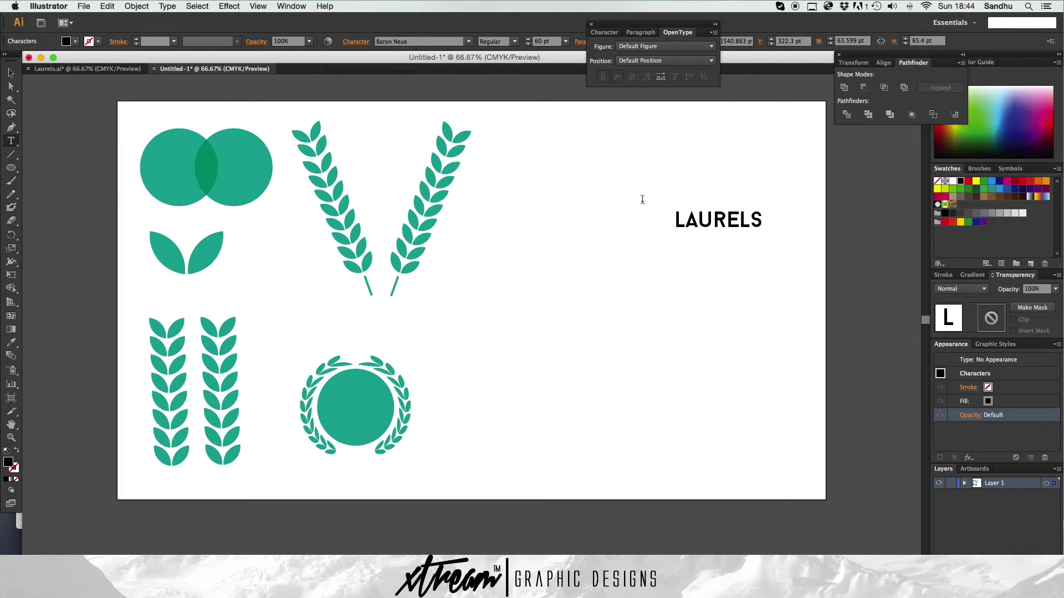
click(10, 73)
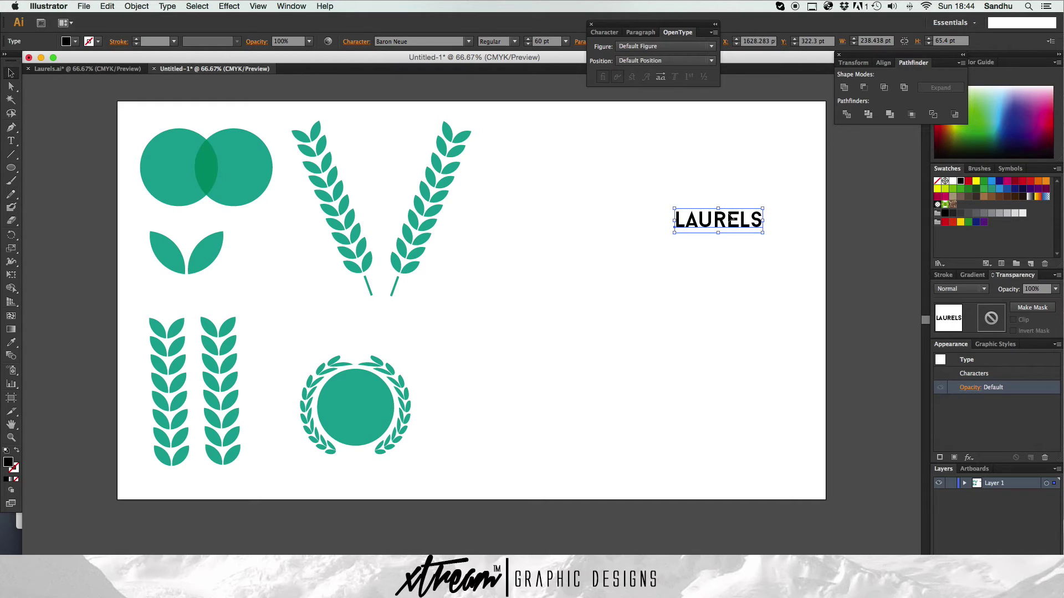
drag(731, 219, 804, 88)
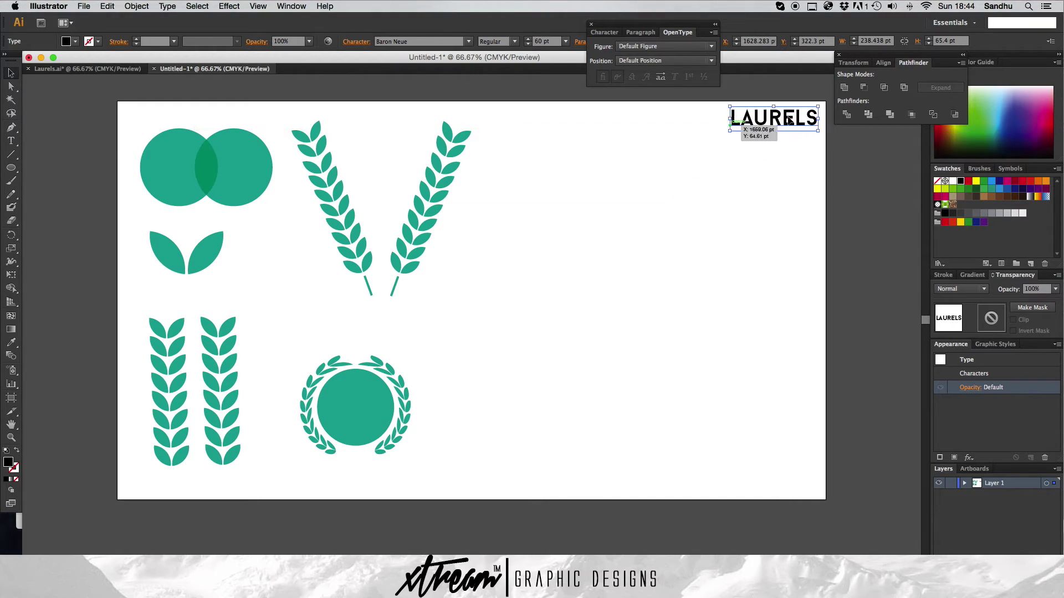
click(737, 286)
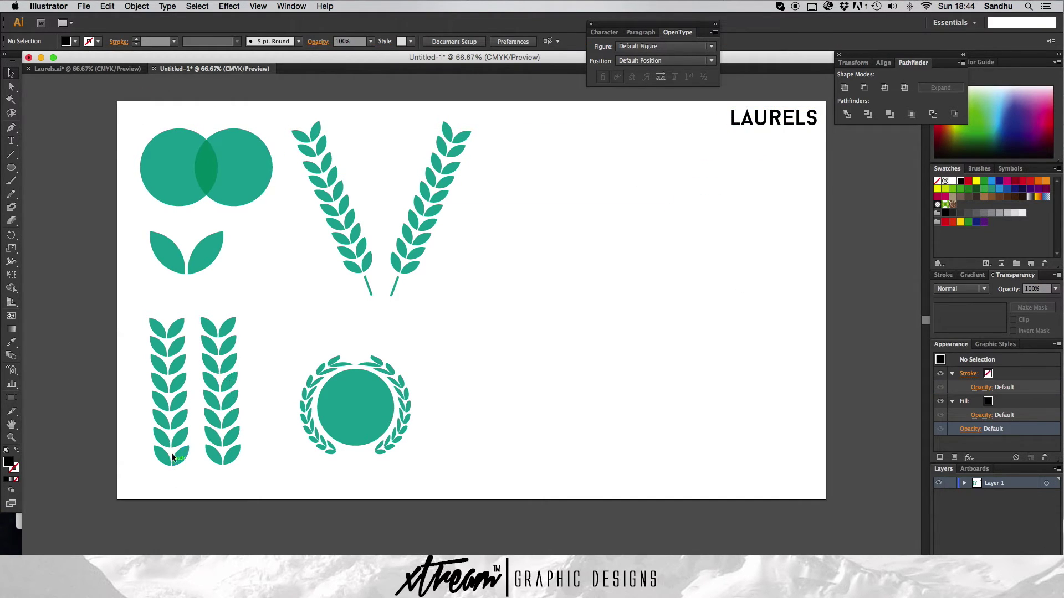
- Copy the top leaf pairs of the two vertical branches into the artboard's empty right half, spaced apart horizontally
drag(143, 301, 231, 331)
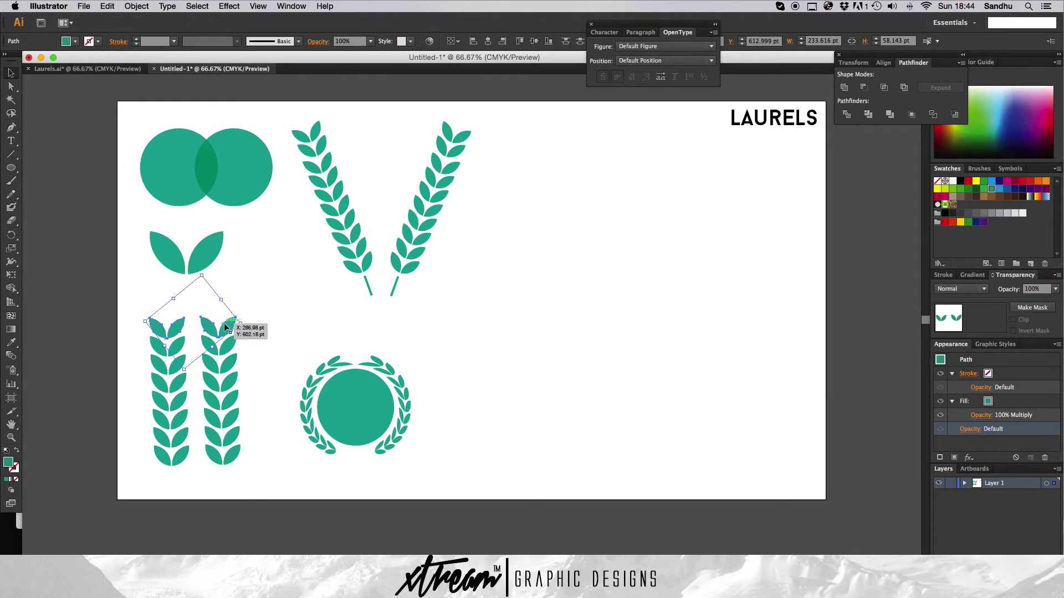
drag(229, 328, 763, 343)
click(663, 318)
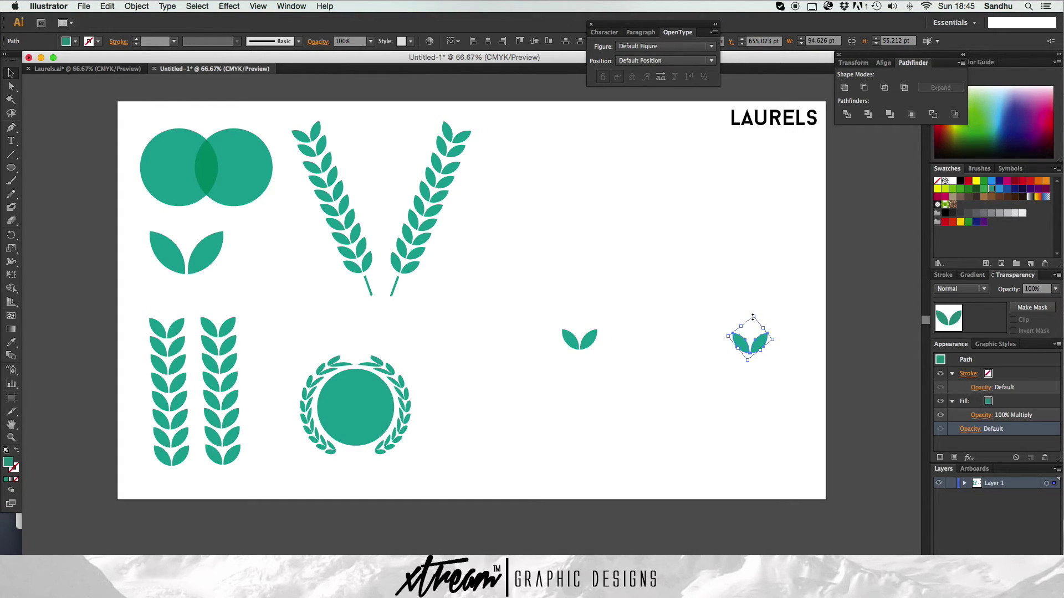
click(11, 235)
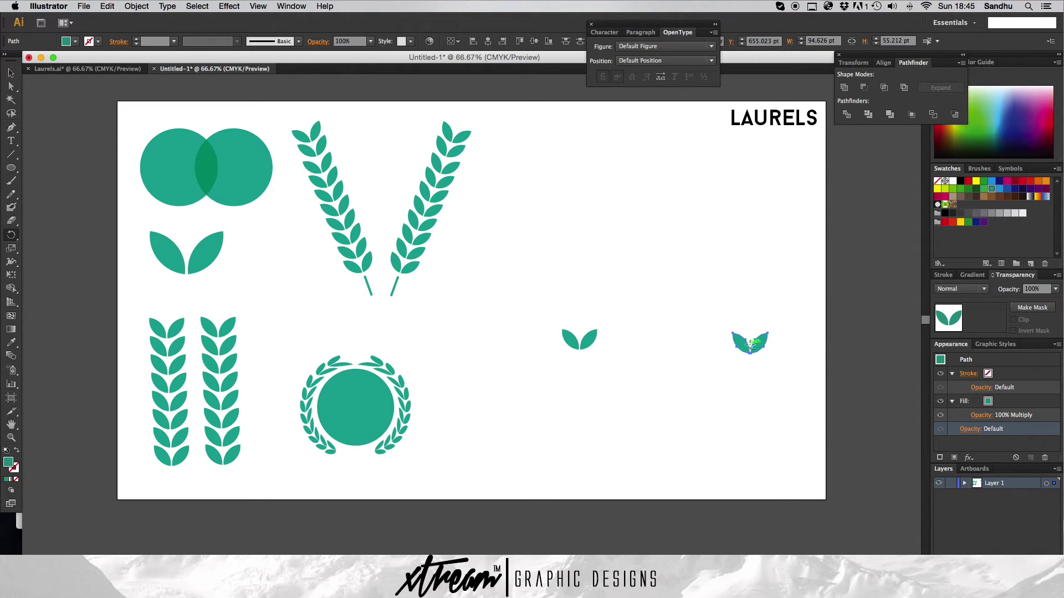
drag(750, 344, 736, 364)
key(v)
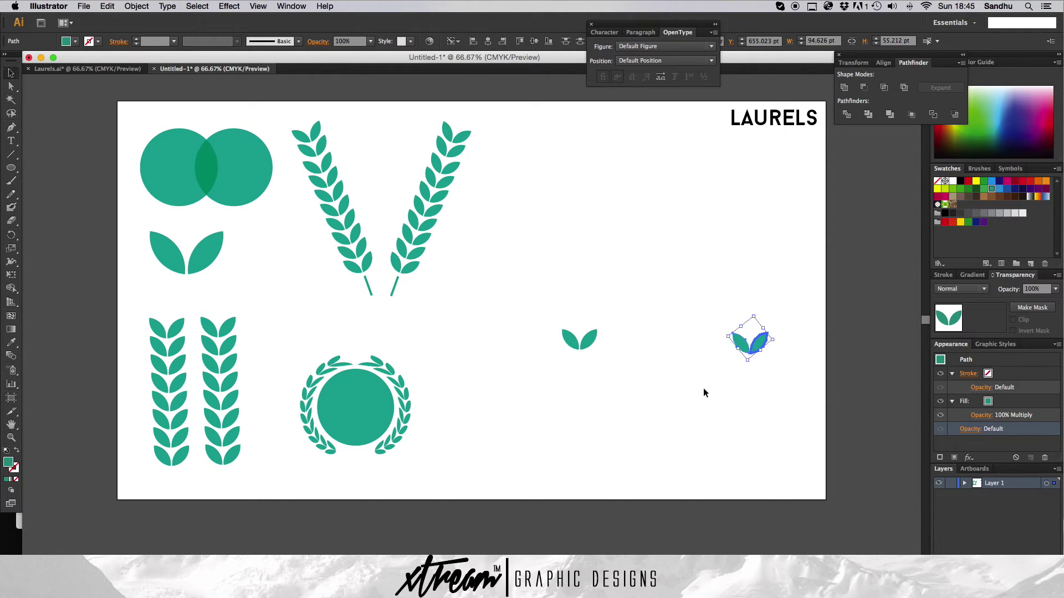
key(ctrl+z)
- Rotate the right-hand copied leaf pair by 180° so that it points the opposite way
click(12, 236)
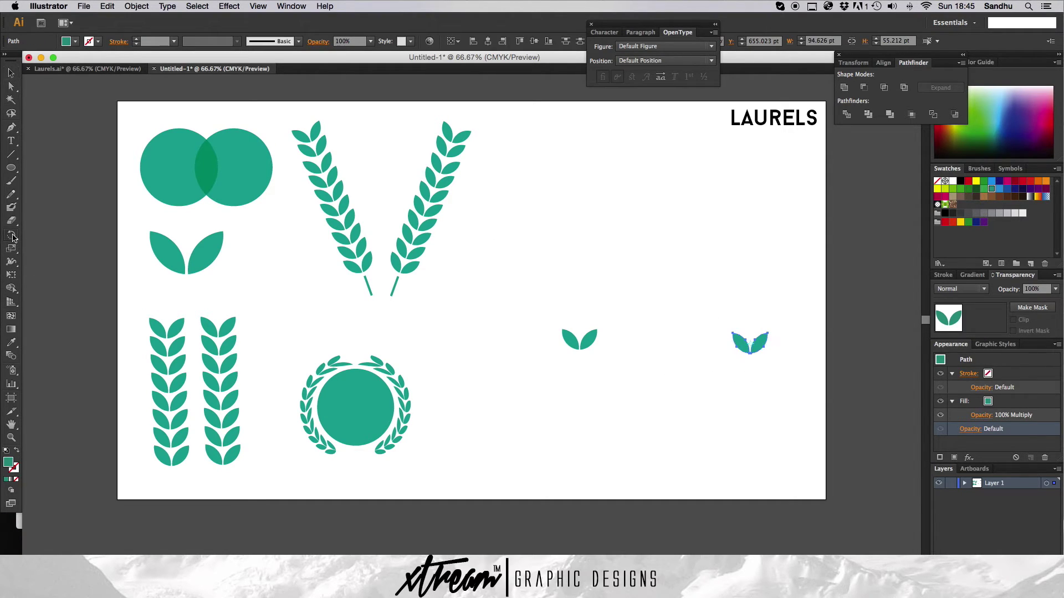
alt+click(751, 343)
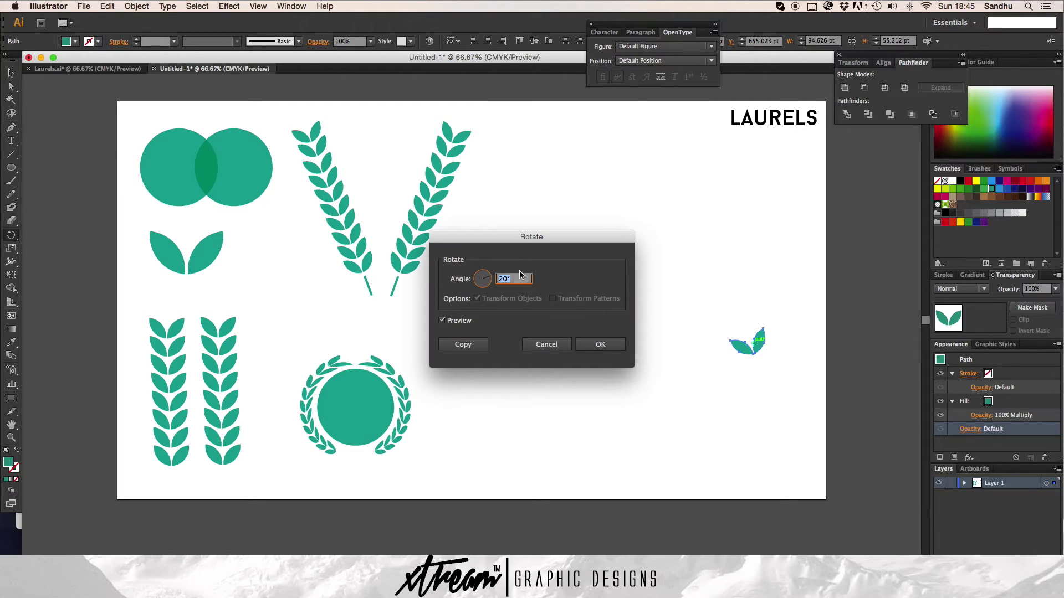
text(180)
click(460, 322)
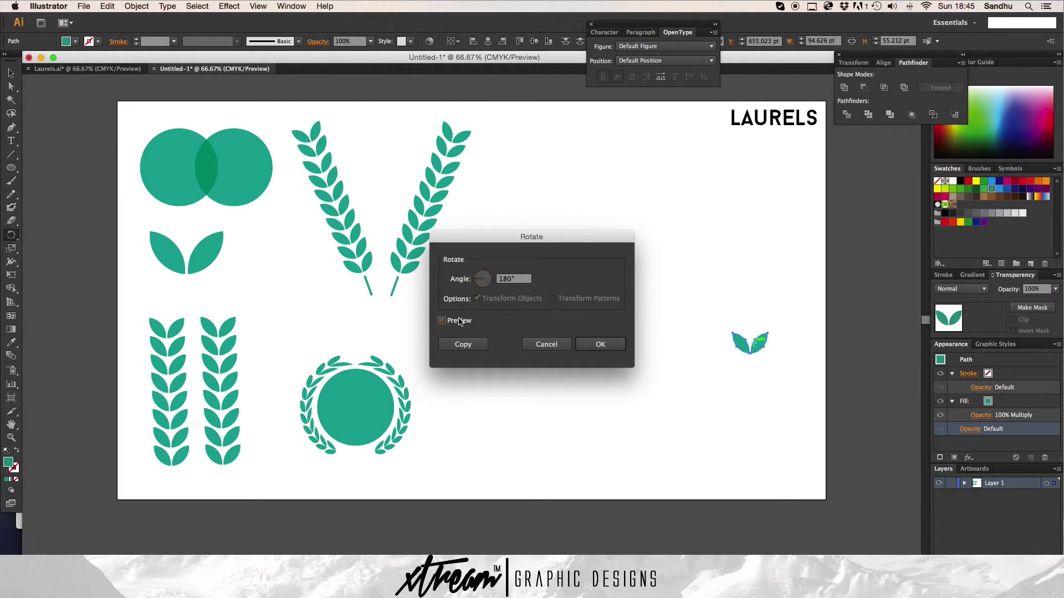
click(460, 322)
click(596, 346)
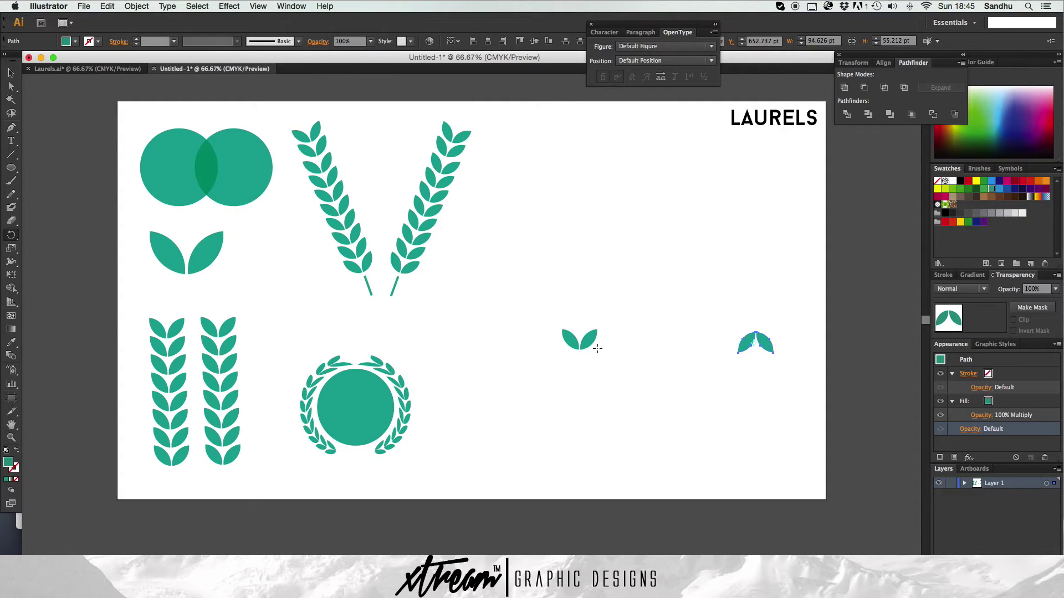
click(11, 73)
click(680, 370)
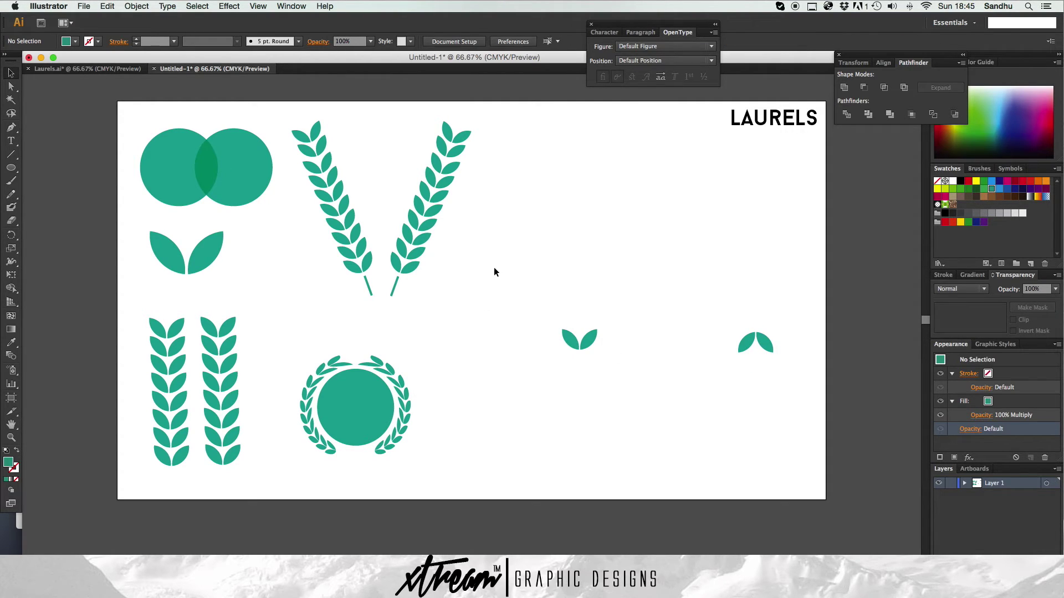
- Make a copy of both leaf pairs rotated by 20° about the midpoint between them
drag(488, 268, 803, 415)
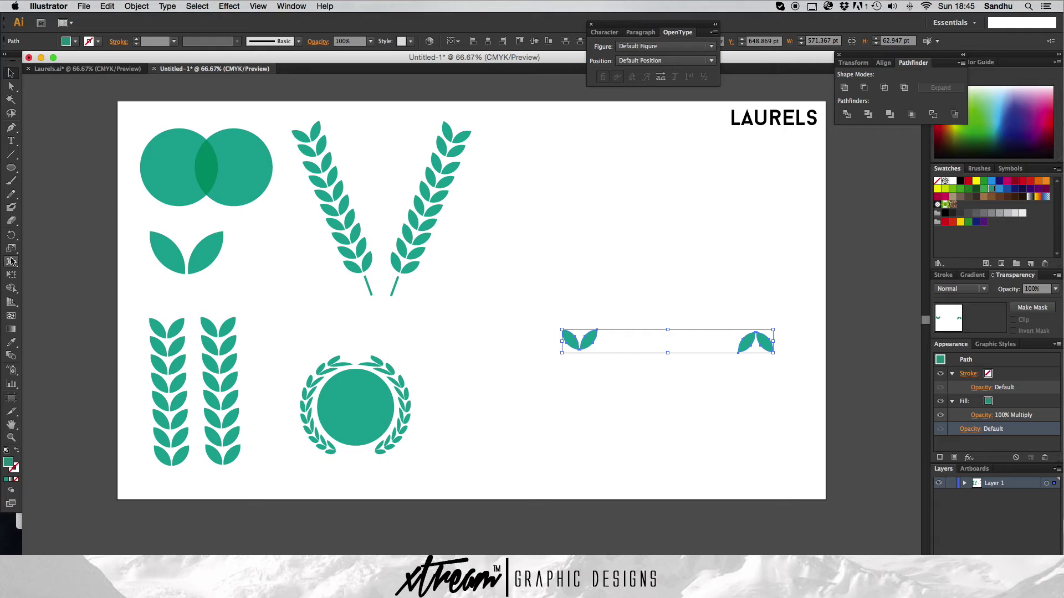
click(11, 235)
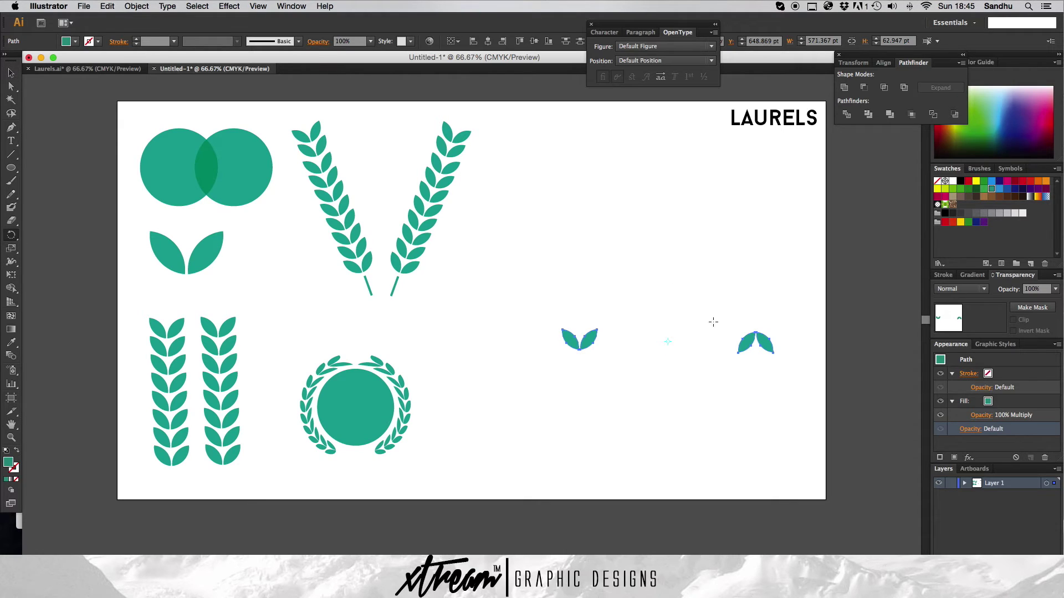
alt+click(669, 342)
drag(497, 235, 388, 224)
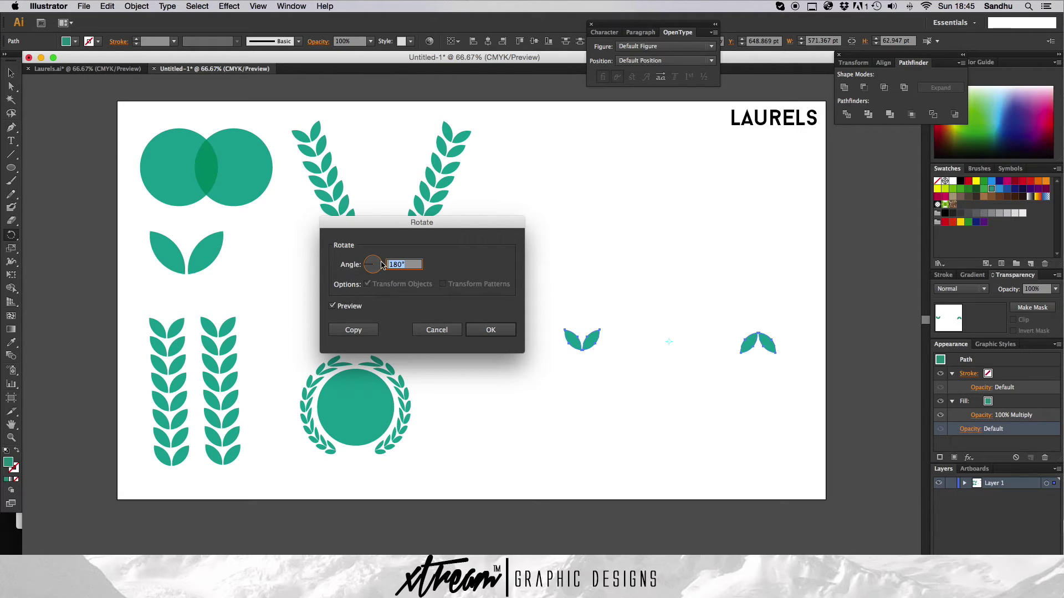
text(30)
click(343, 313)
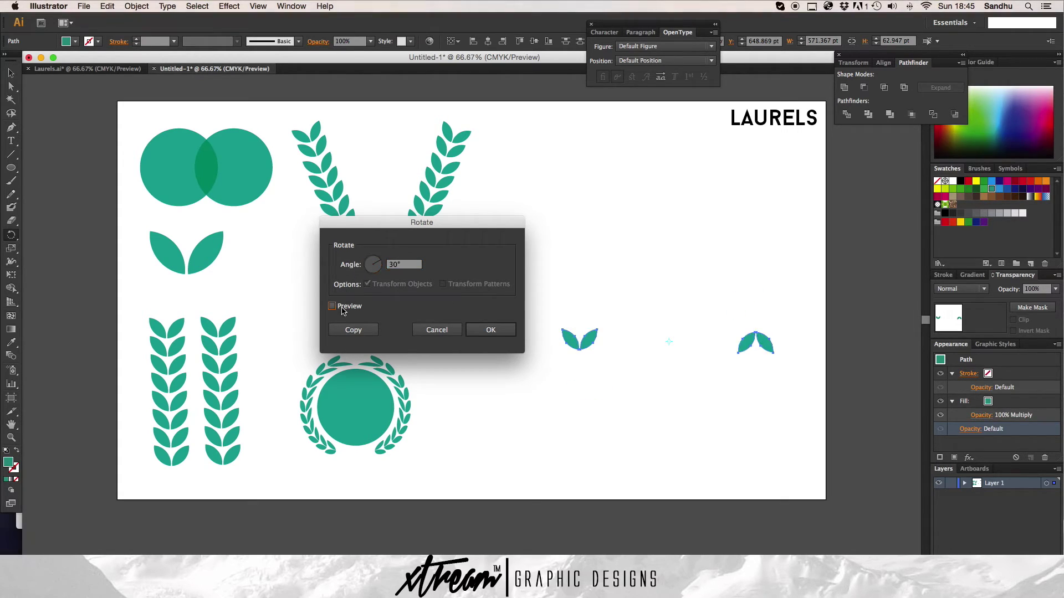
click(343, 312)
key(Tab)
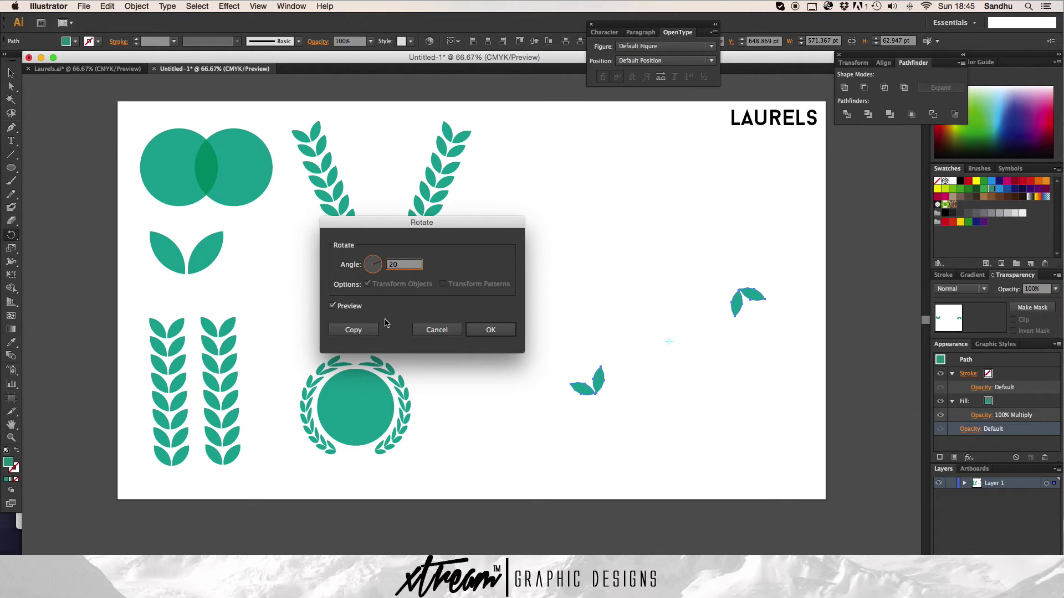
click(355, 330)
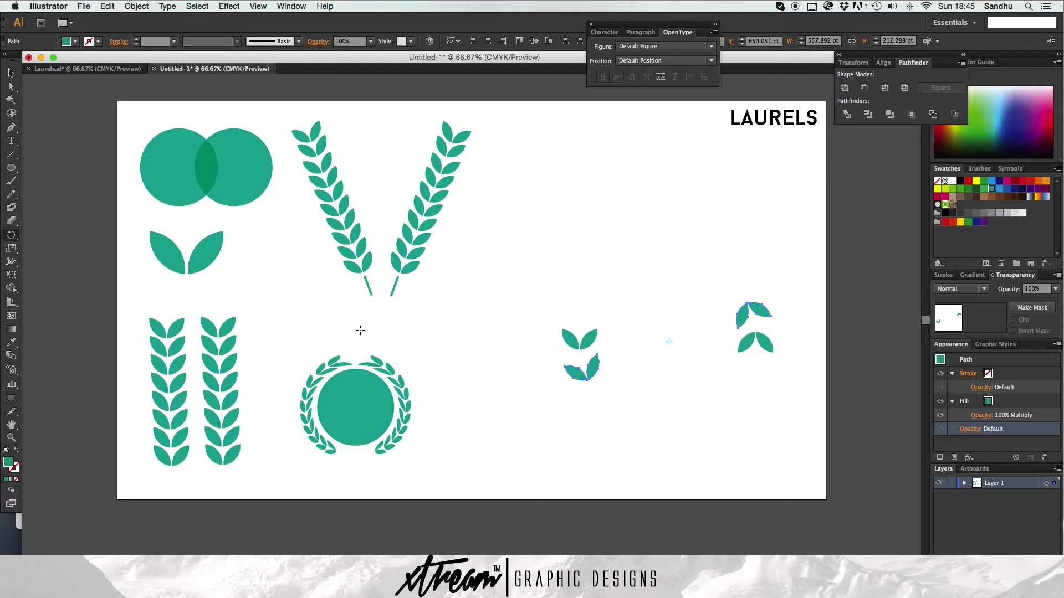
- Repeat the rotated copy seven times to close the leaf pairs into a full circular wreath
key(v)
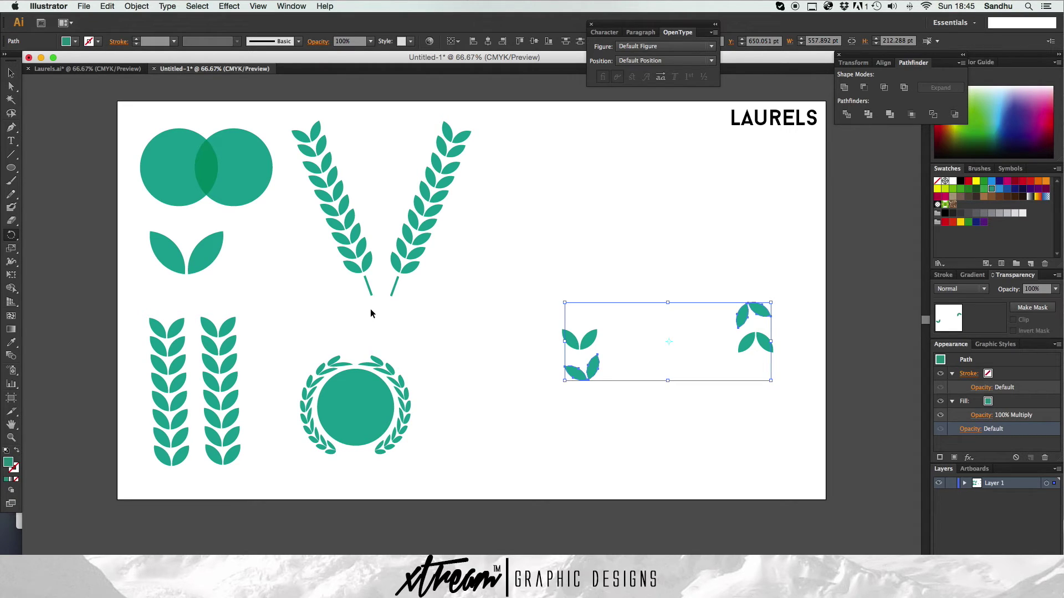
key(super+d)
key(super+d)
key(super+d)
key(super+d)
key(super+d)
key(super+d)
key(super+d)
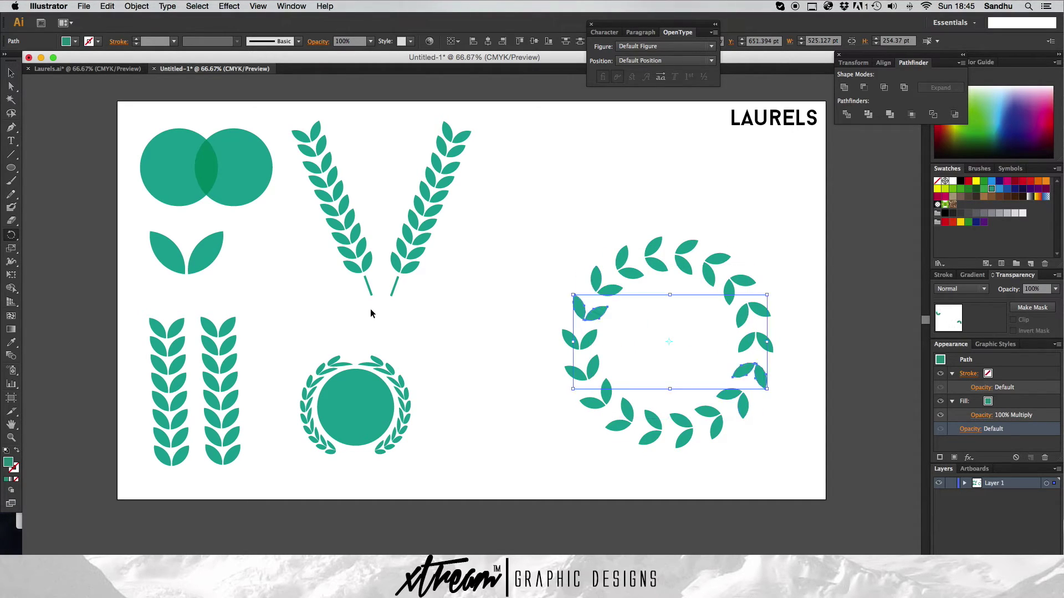
click(11, 87)
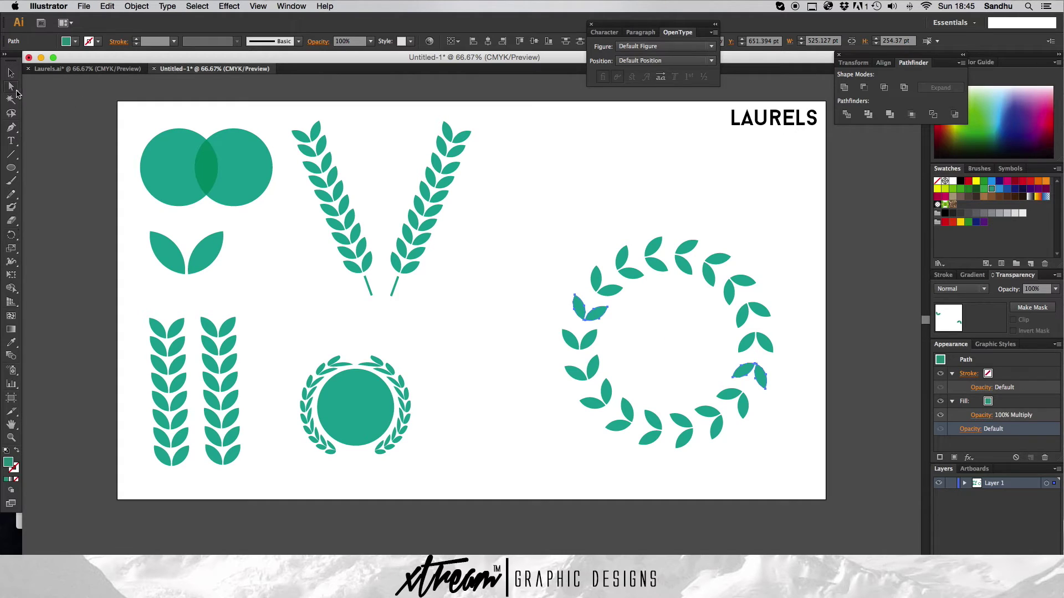
click(494, 194)
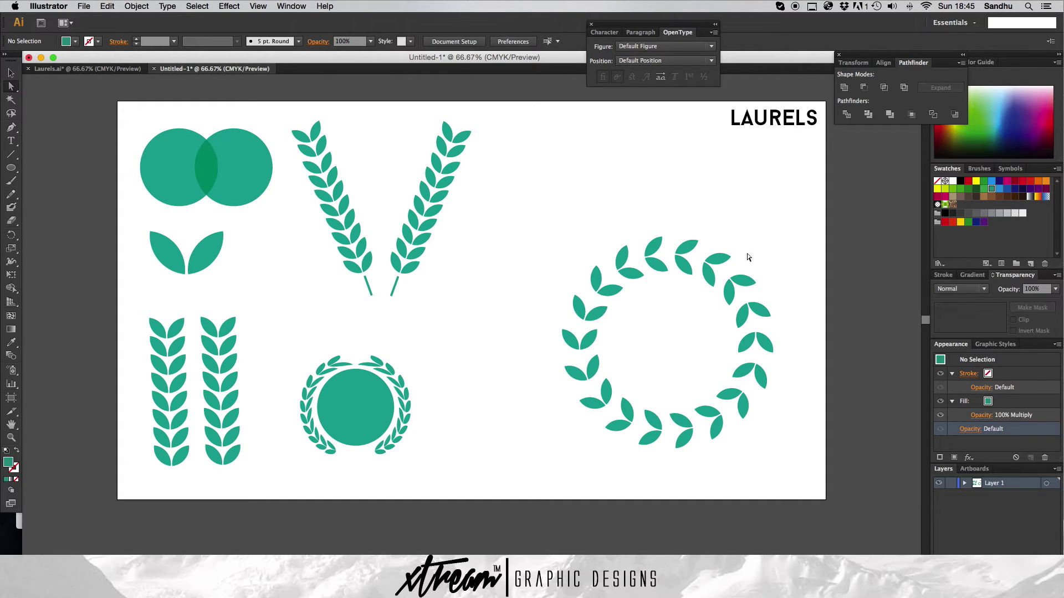
click(357, 404)
drag(361, 400, 668, 330)
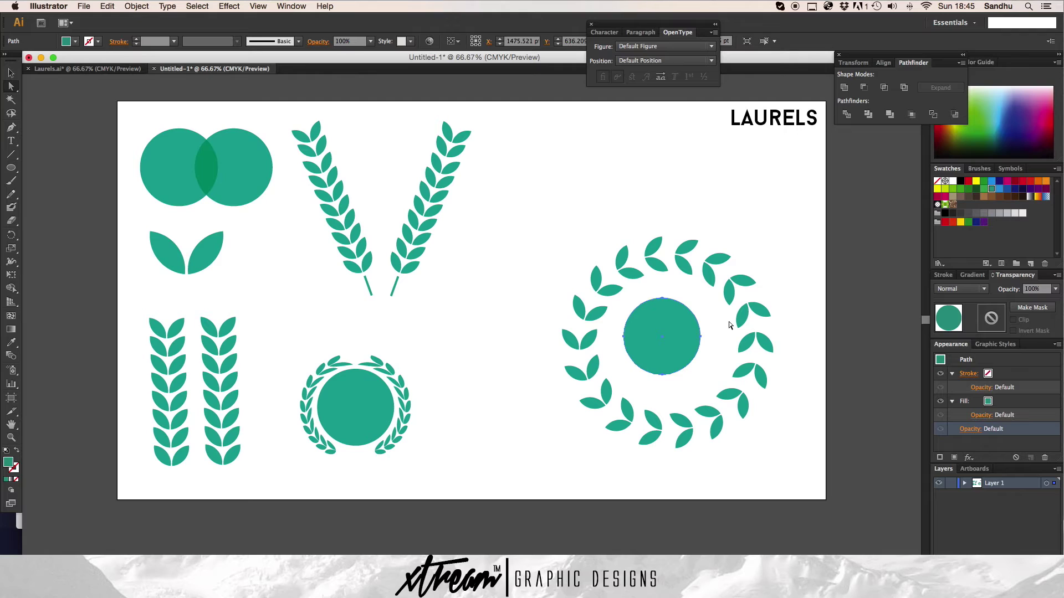
key(Delete)
- Draw a green circle with the Ellipse tool and move it into the middle of the circular leaf wreath
click(11, 167)
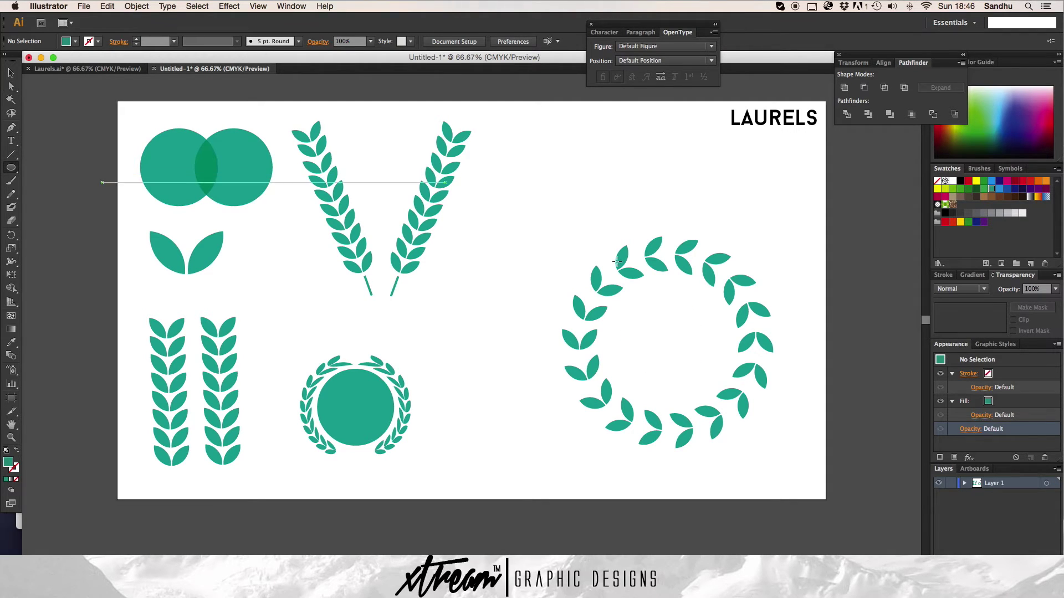
drag(634, 292, 763, 421)
click(10, 86)
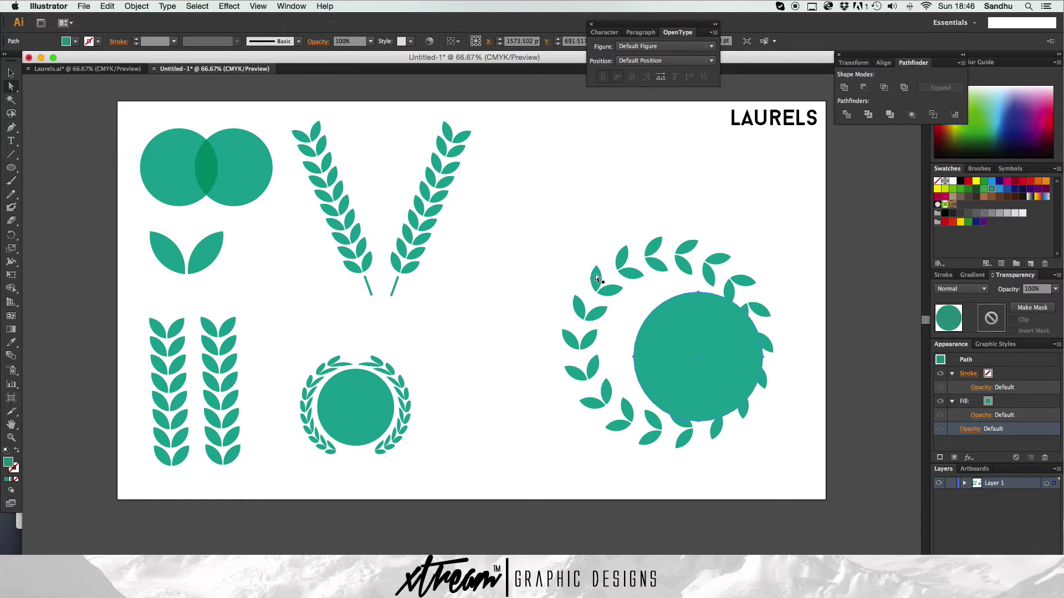
drag(725, 343, 702, 361)
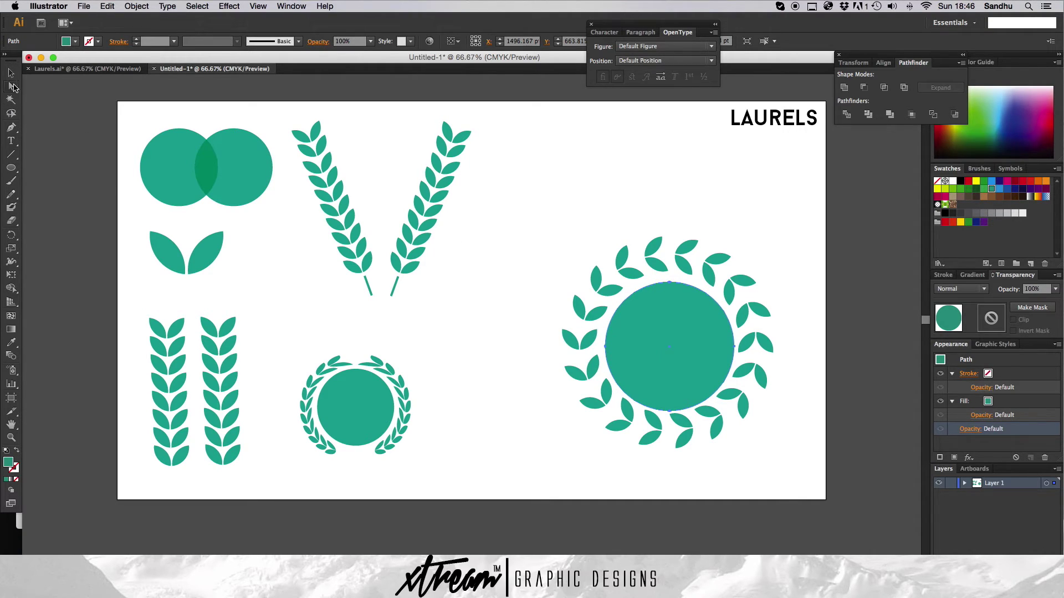
- Enlarge the circle inside the new wreath slightly and nudge it until it is centred between the leaves
key(v)
drag(735, 283, 738, 279)
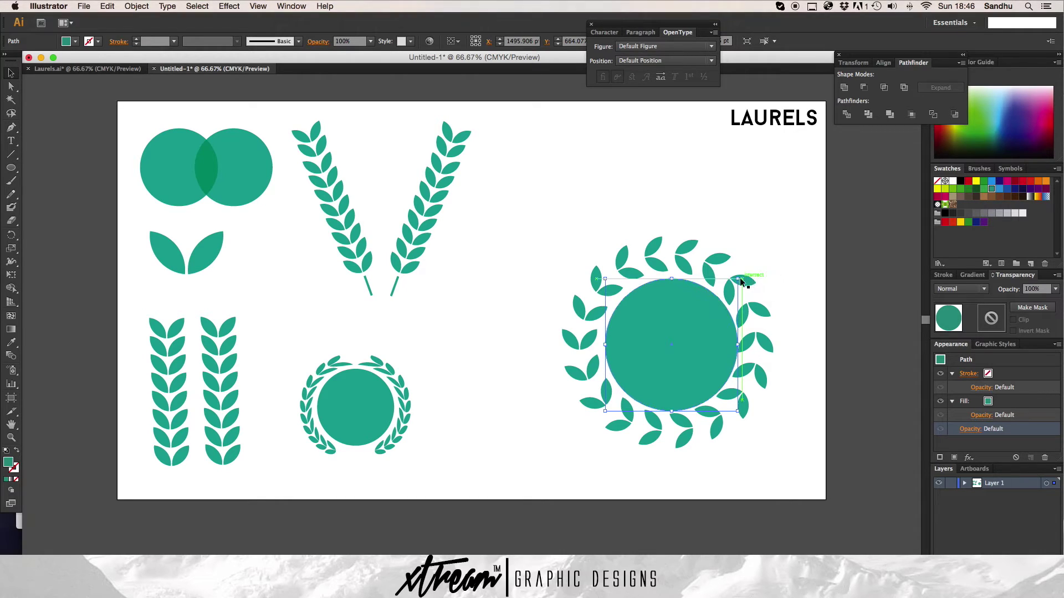
click(499, 387)
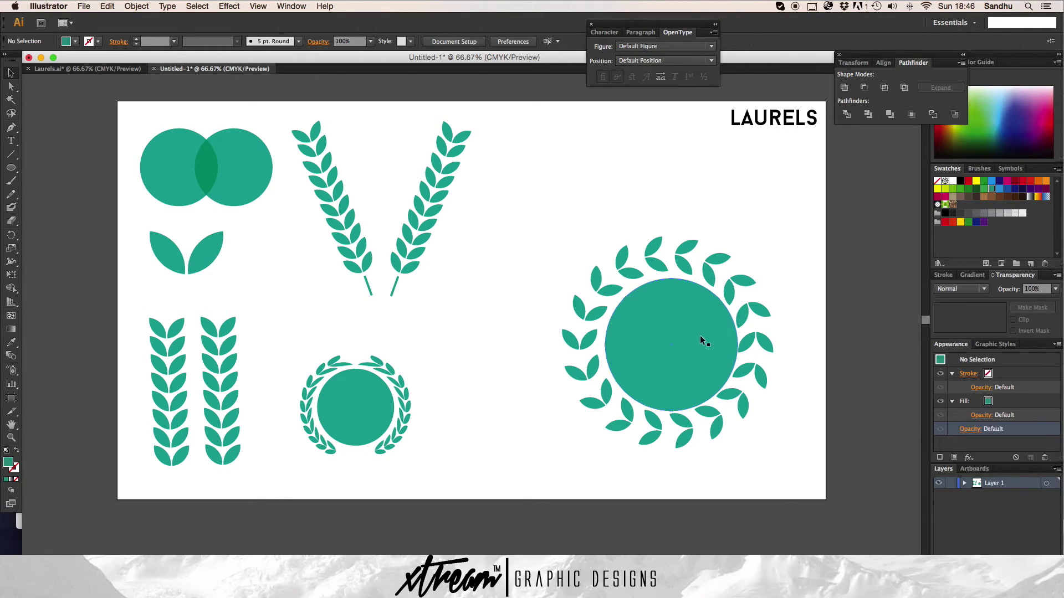
click(704, 337)
click(807, 352)
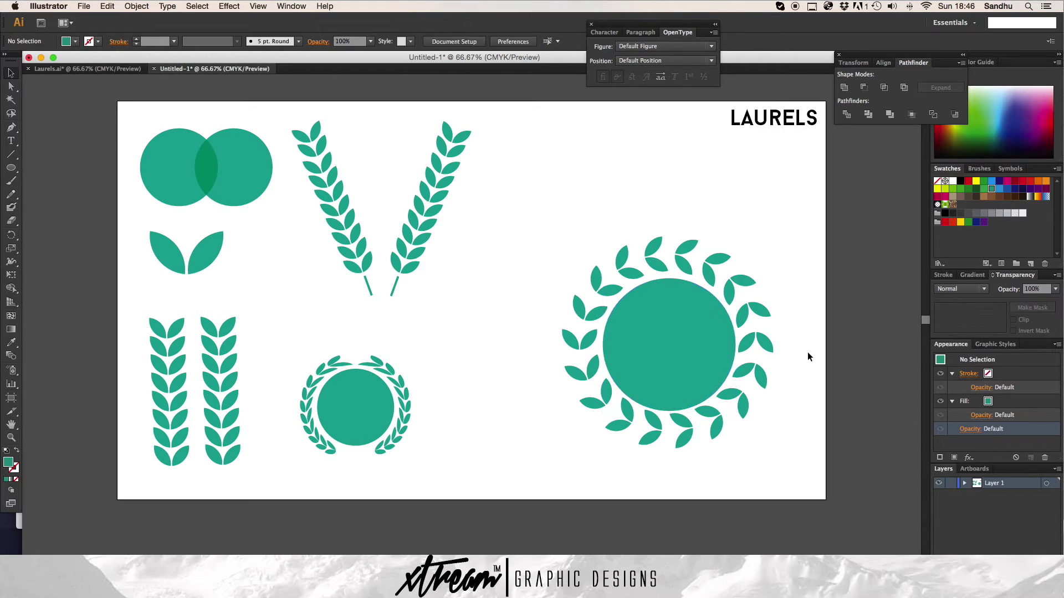
drag(676, 342, 674, 342)
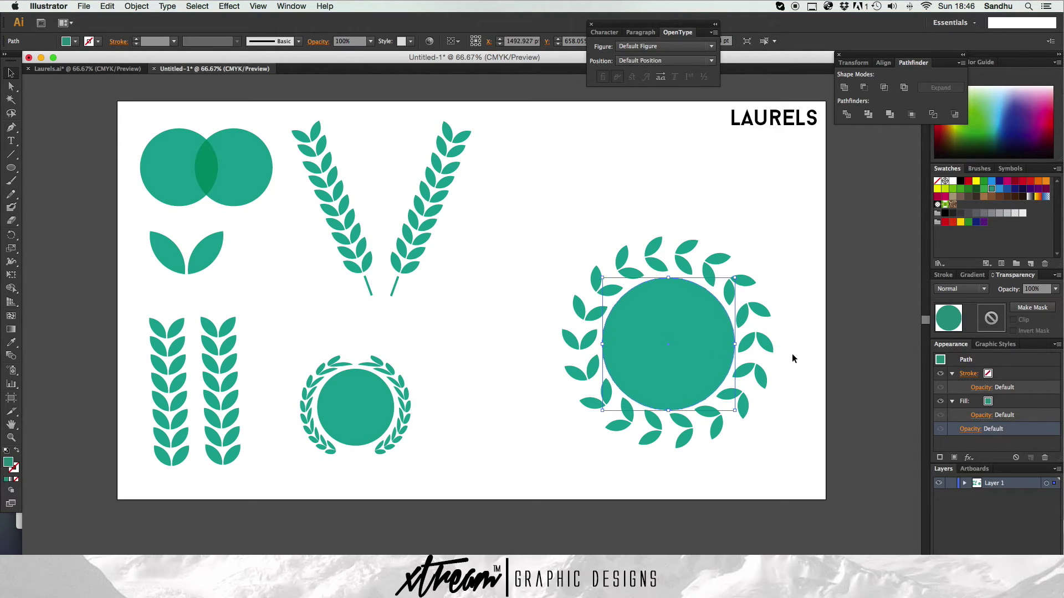
click(792, 358)
drag(678, 336, 677, 335)
click(783, 388)
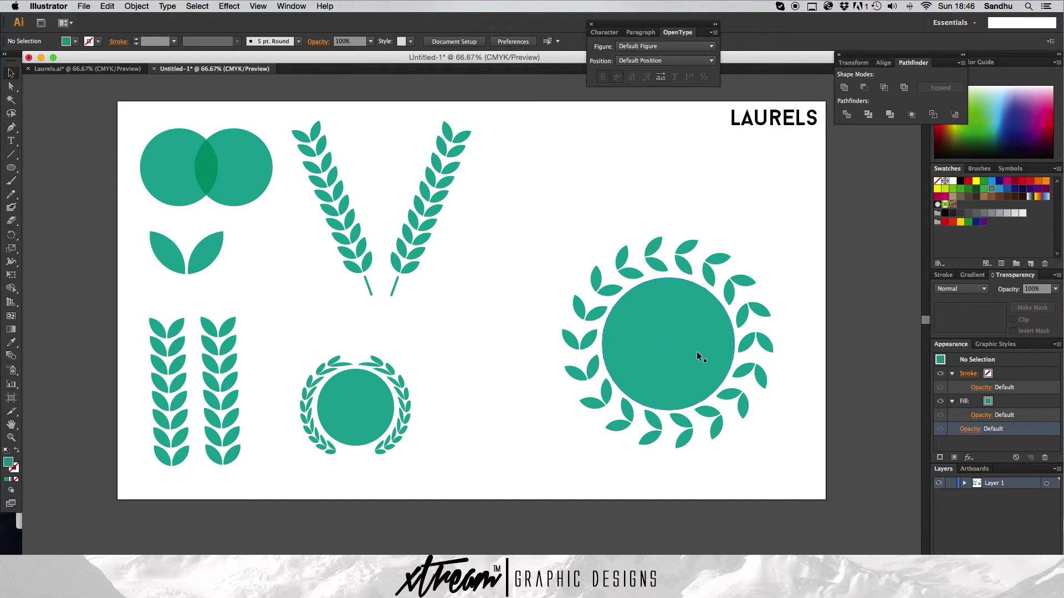
click(696, 351)
click(781, 434)
click(702, 361)
click(795, 441)
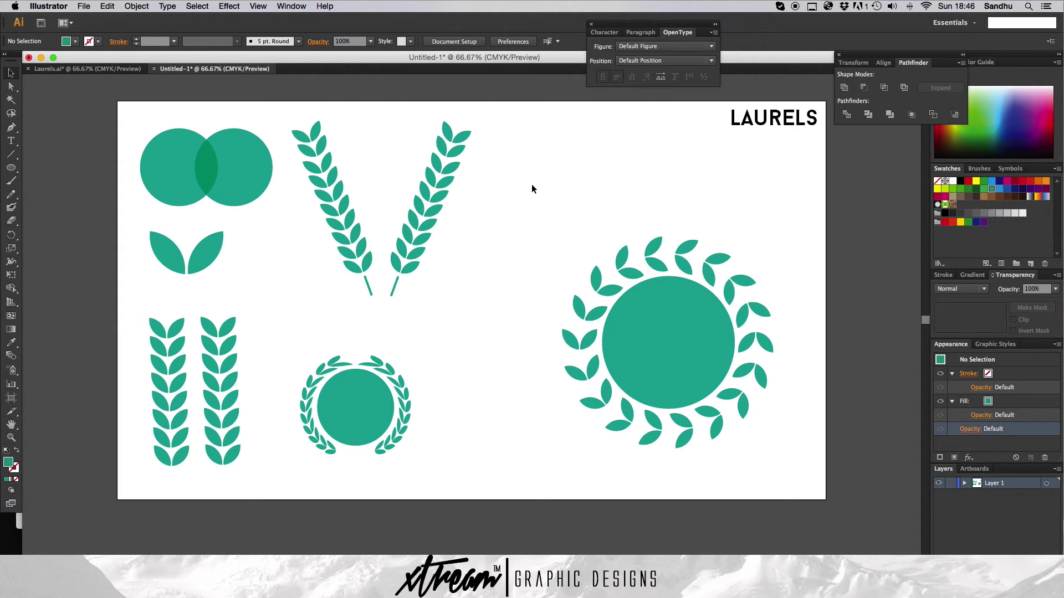
- Look at the laurel designs in the Laurels.ai document and return to the untitled wreath document
click(71, 68)
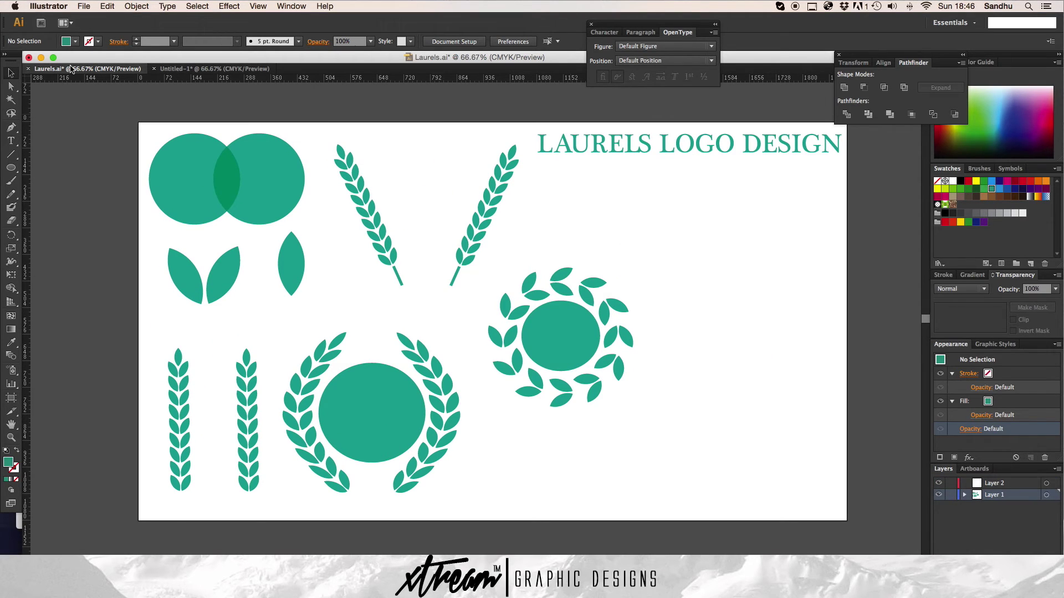
click(241, 69)
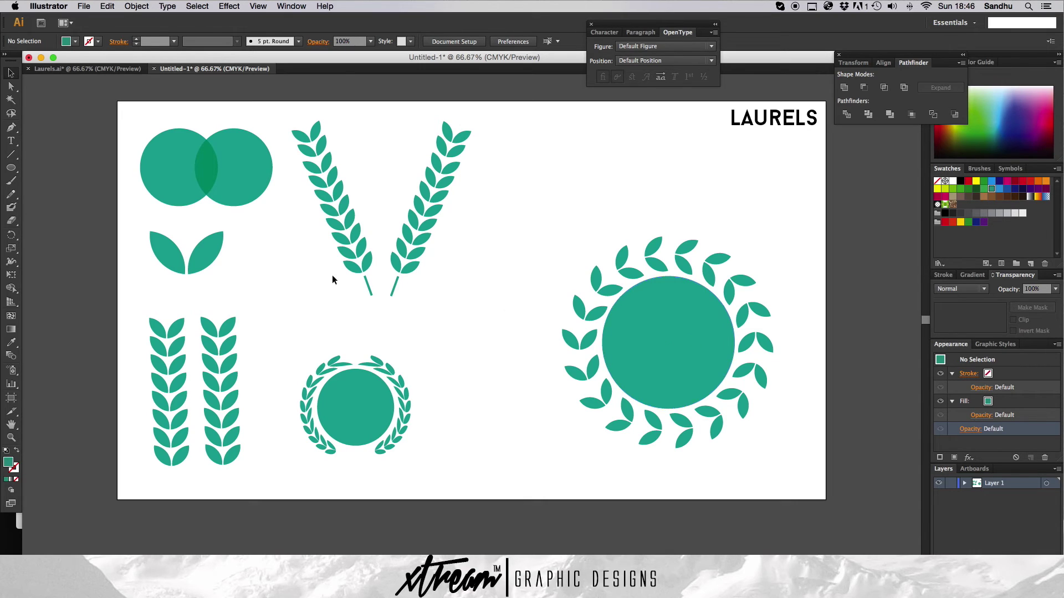
click(637, 346)
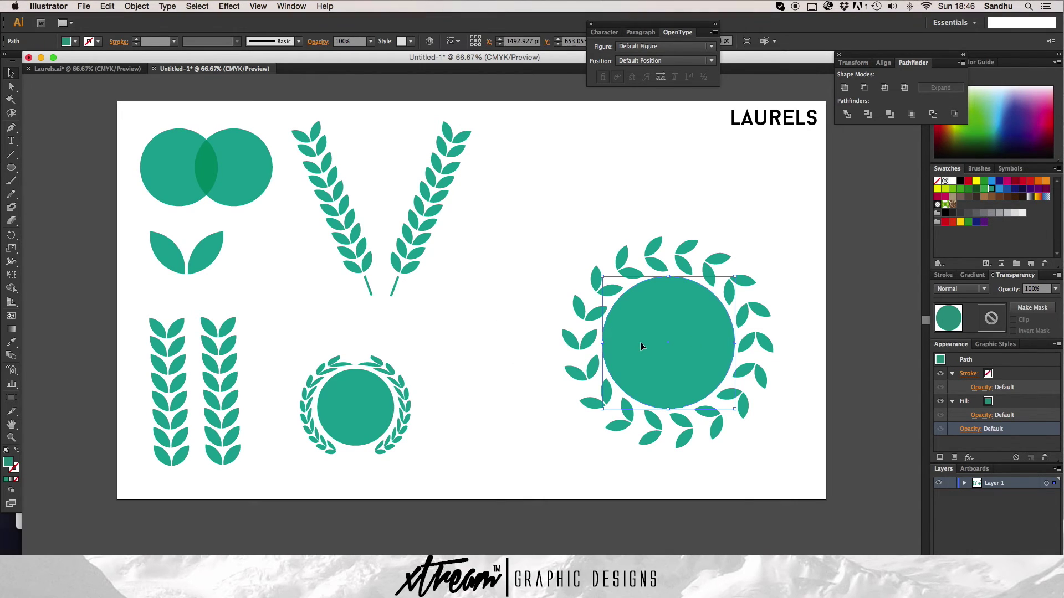
click(506, 327)
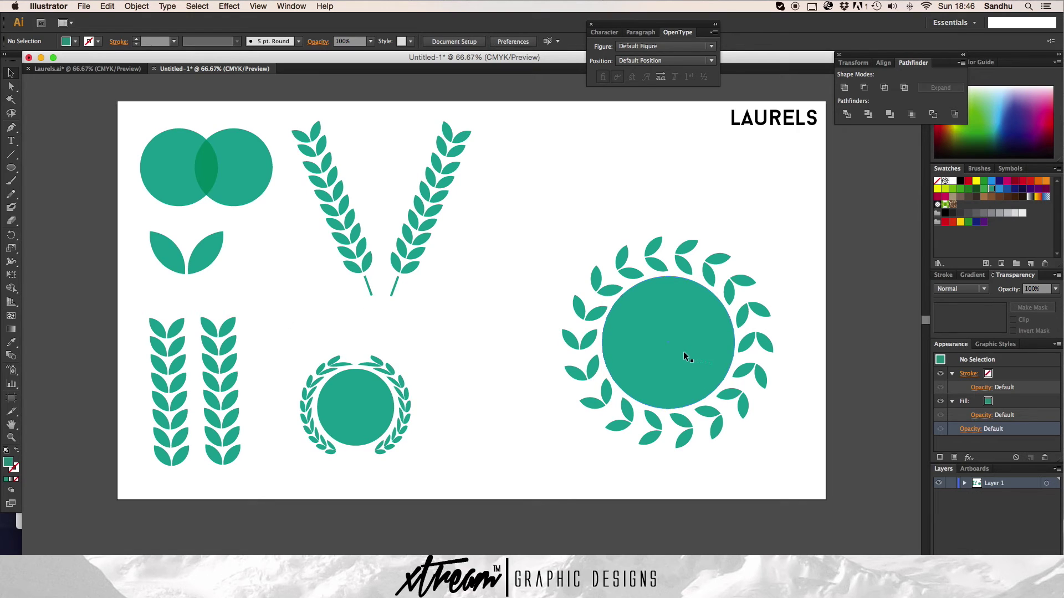
- Draw a thin white horizontal rectangle, about 382 by 7.7 pt, across the wreath's circle slightly above its centre
drag(12, 167, 78, 172)
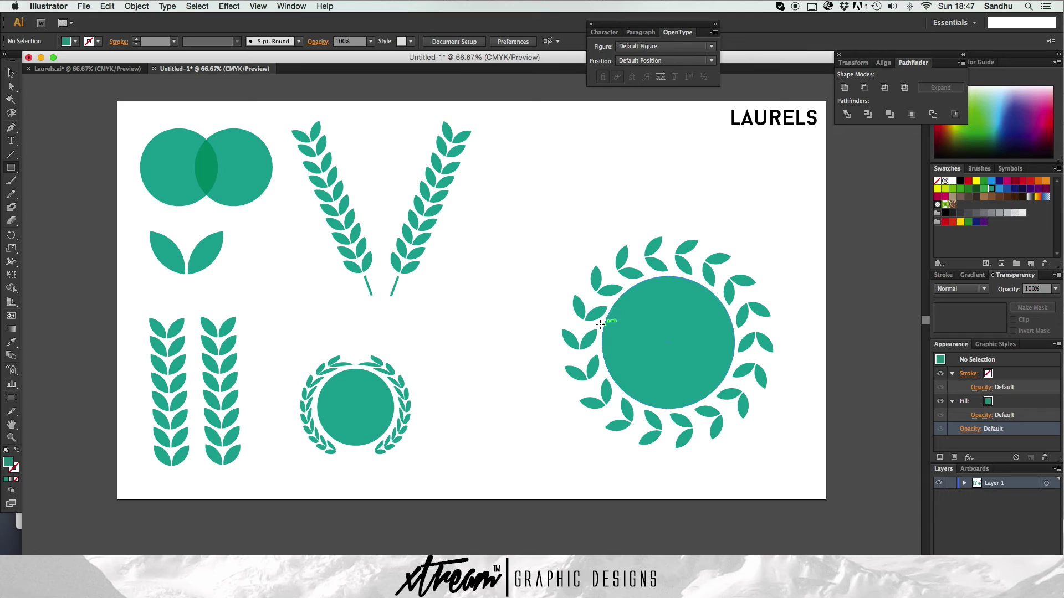
click(987, 402)
click(888, 418)
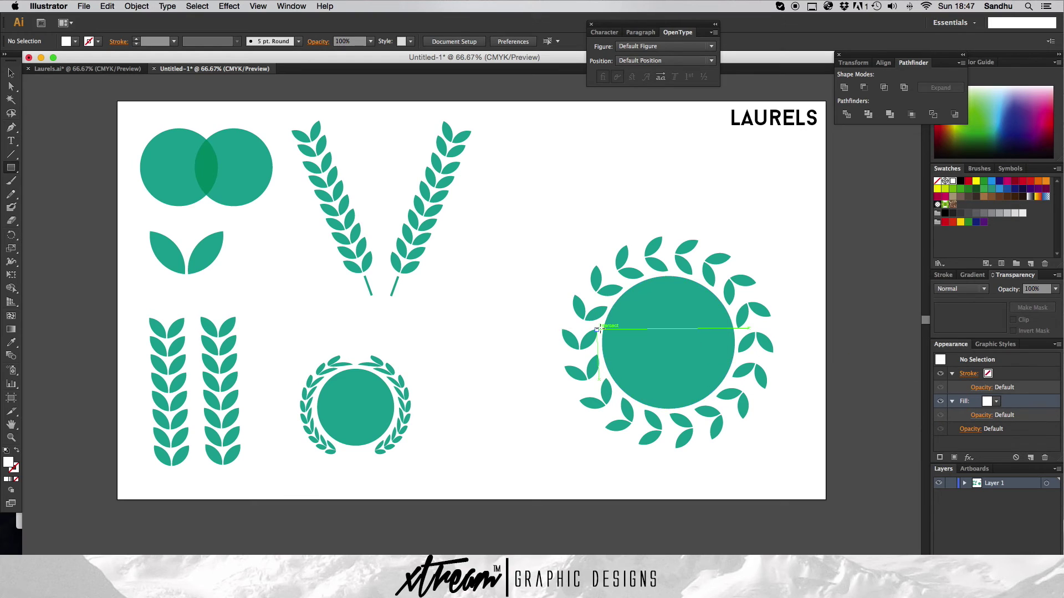
drag(598, 329, 739, 332)
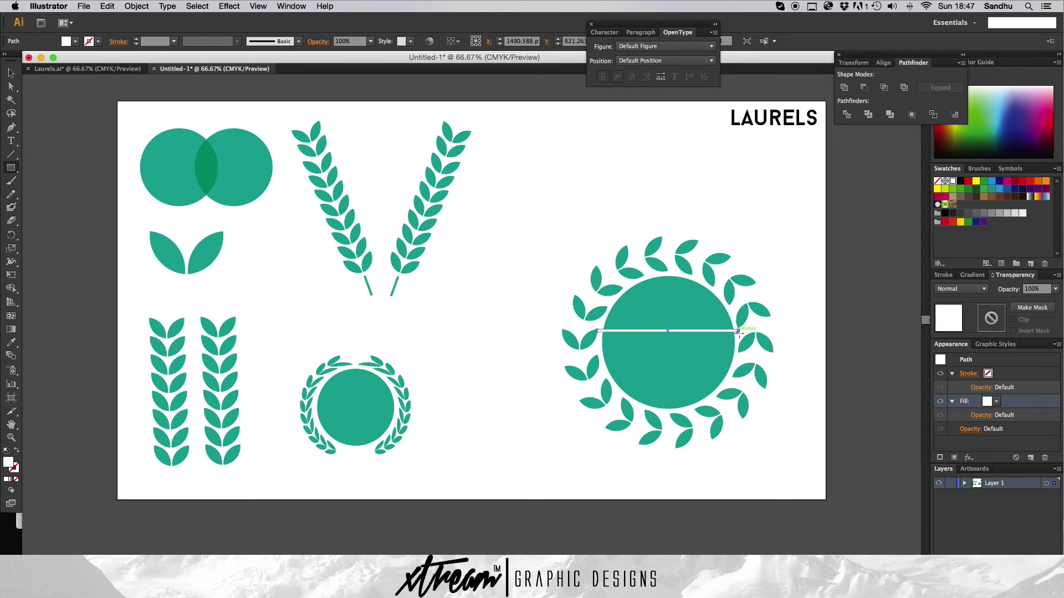
click(11, 87)
click(587, 266)
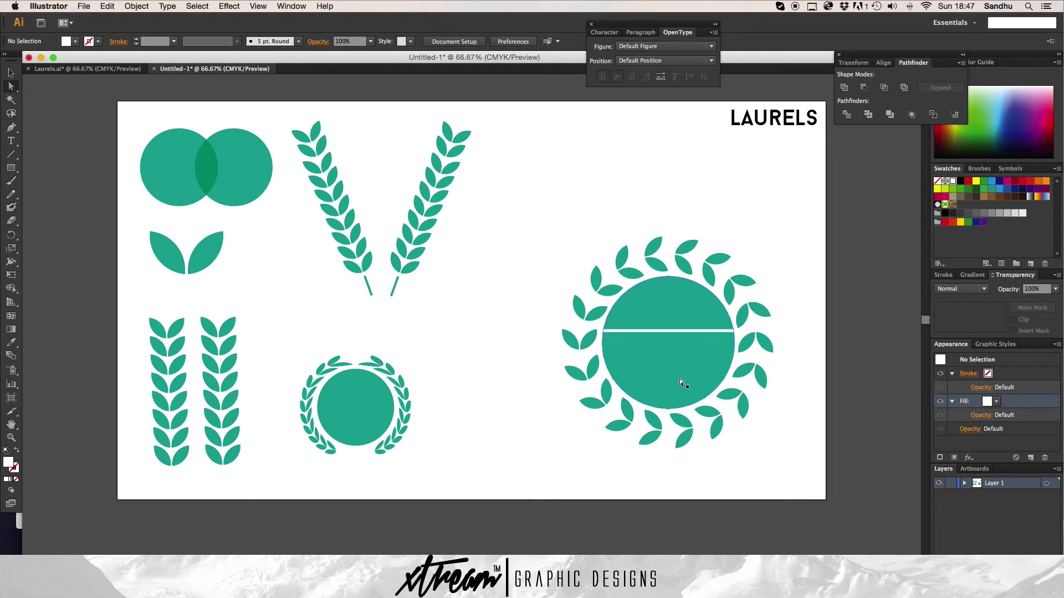
- Shorten the white bar slightly at its left end so it starts near the circle's edge
click(600, 331)
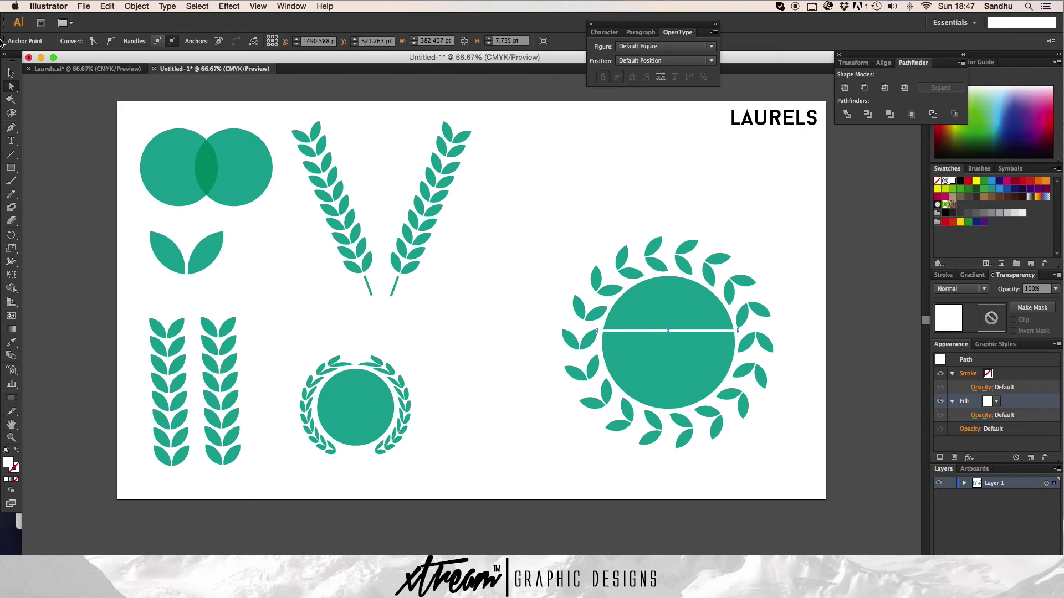
click(10, 72)
drag(598, 331, 599, 332)
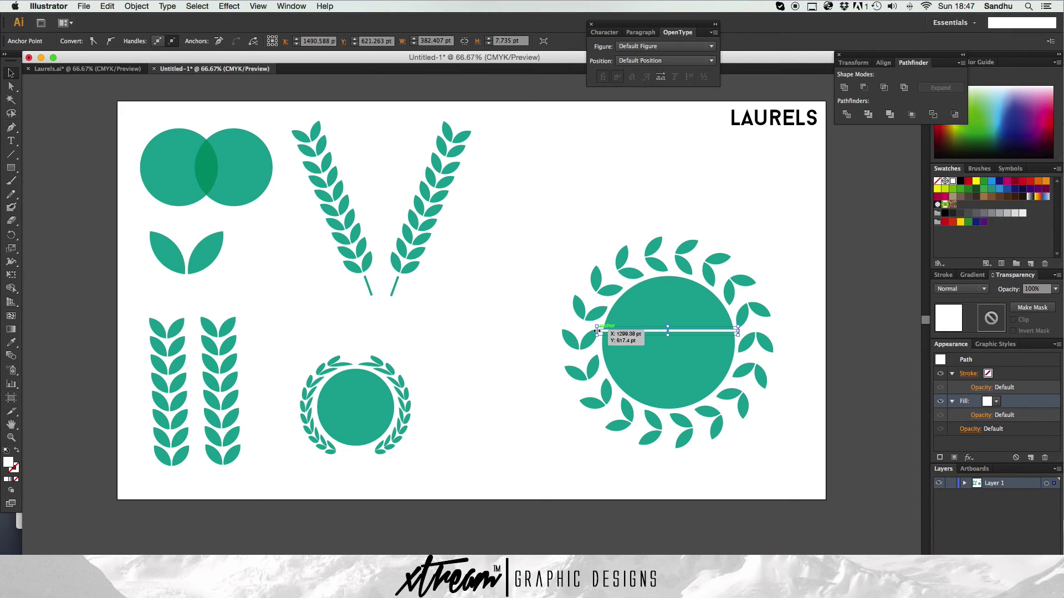
click(499, 320)
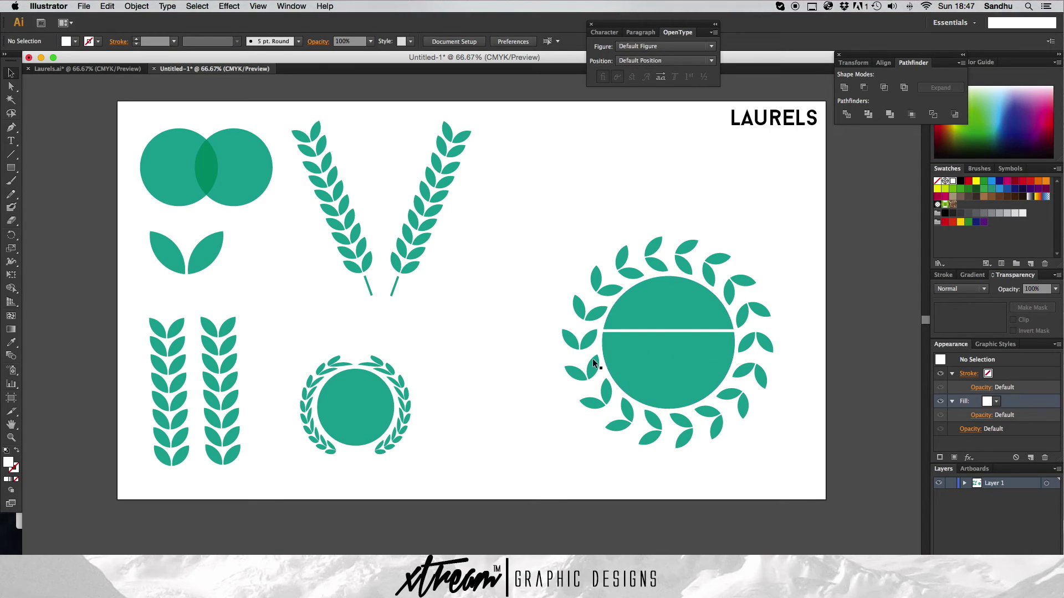
click(665, 330)
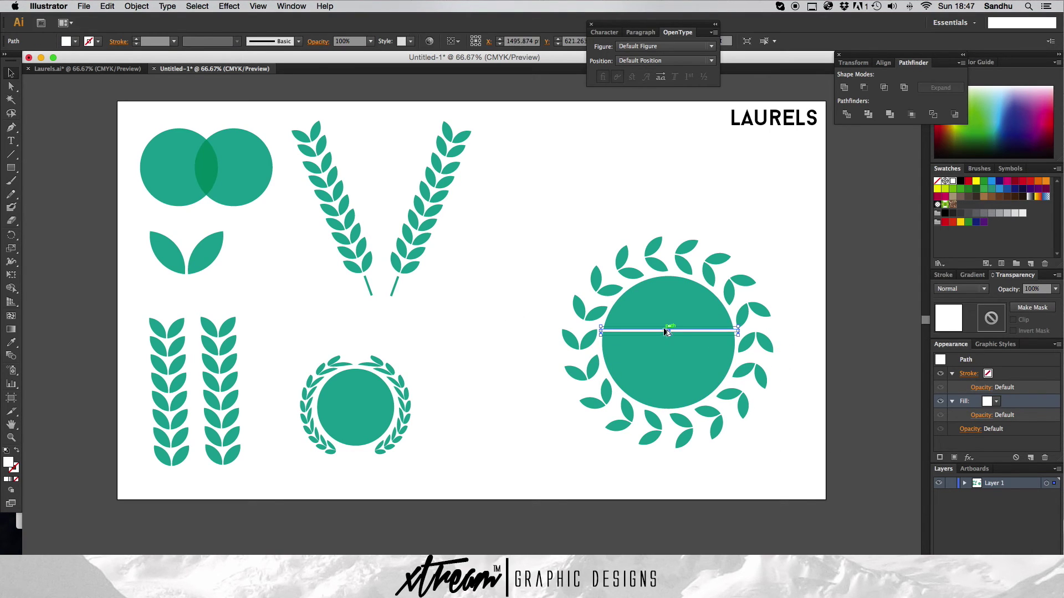
drag(667, 331, 672, 356)
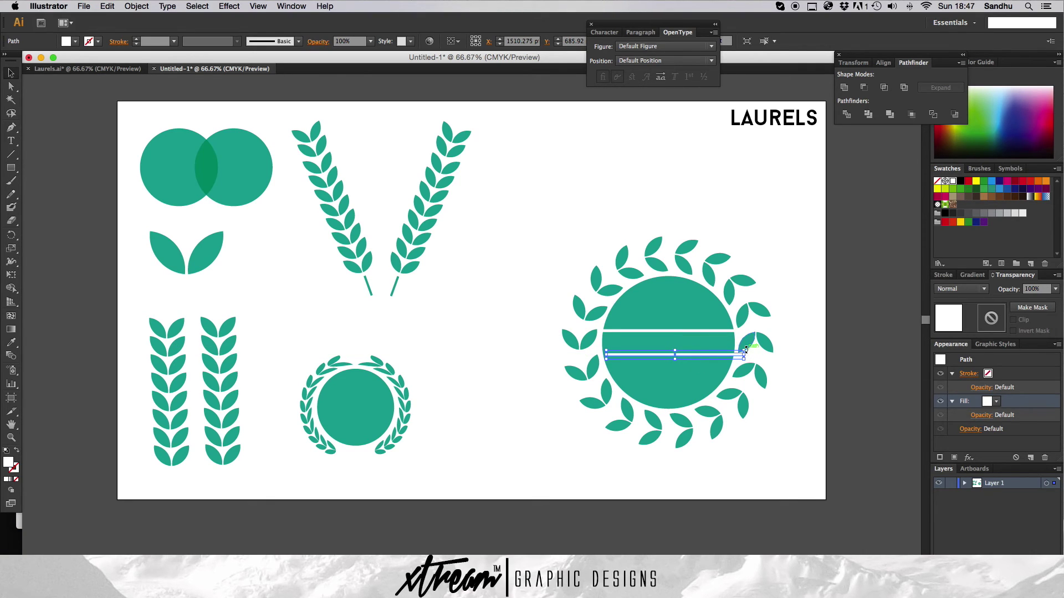
drag(746, 349, 667, 284)
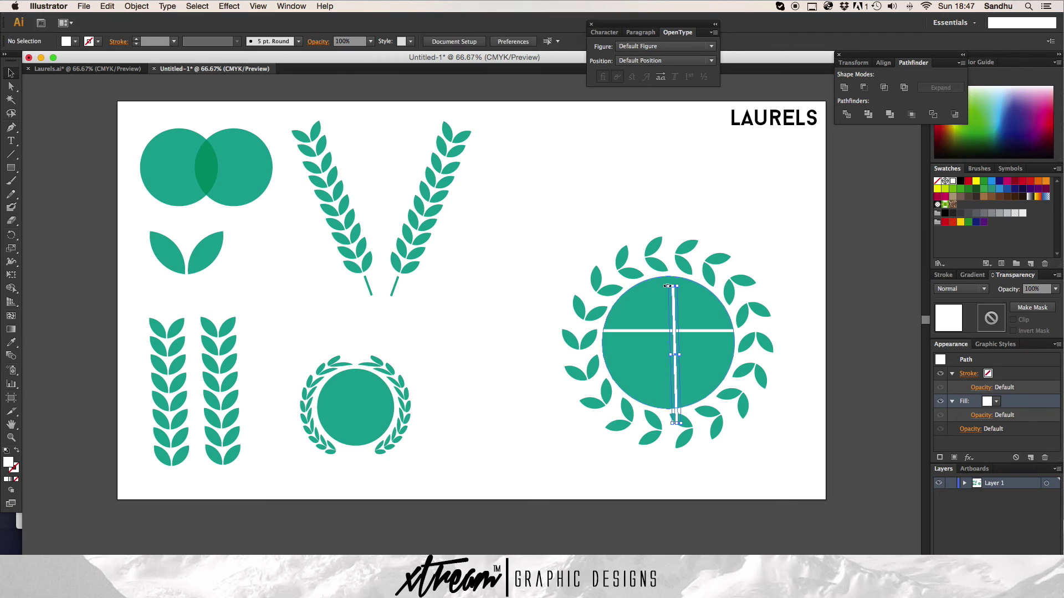
key(Delete)
- Duplicate the white horizontal bar below the circle's centre and rotate the copy 90° about its own centre
click(654, 332)
drag(653, 333, 665, 373)
click(7, 238)
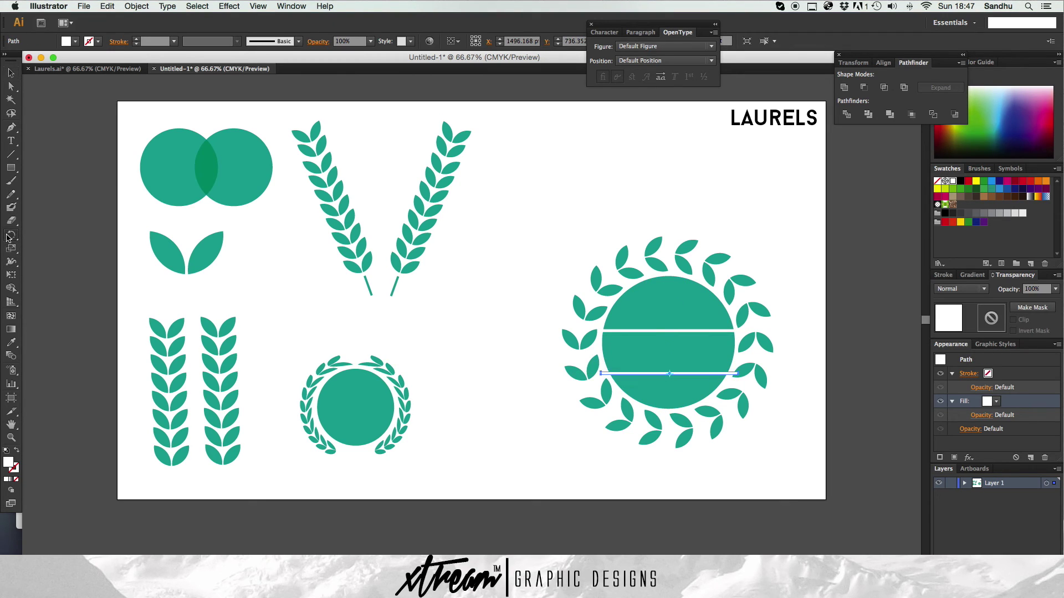
alt+click(668, 374)
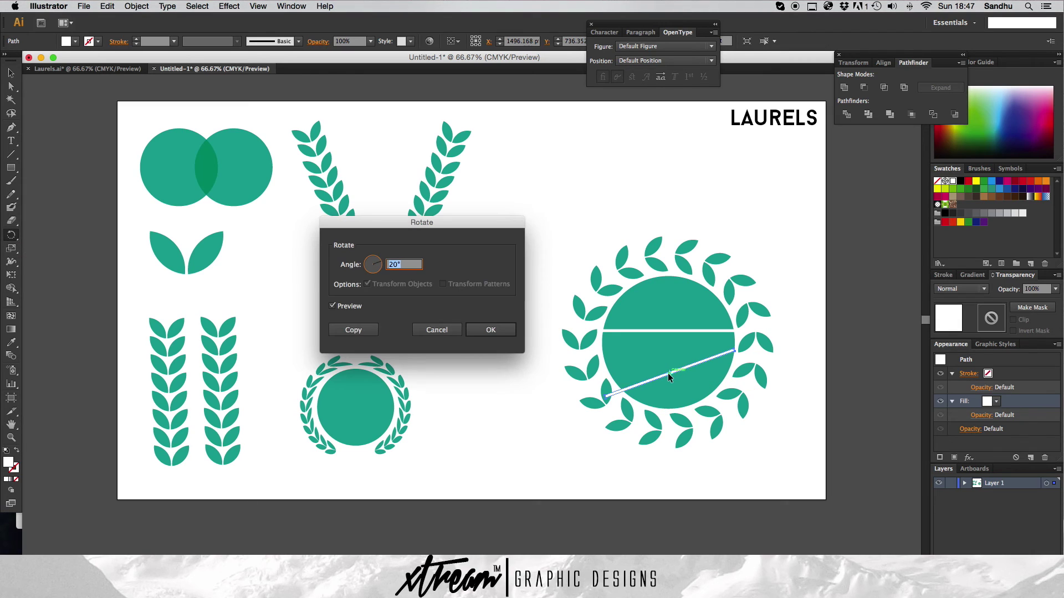
text(90)
click(356, 307)
click(355, 306)
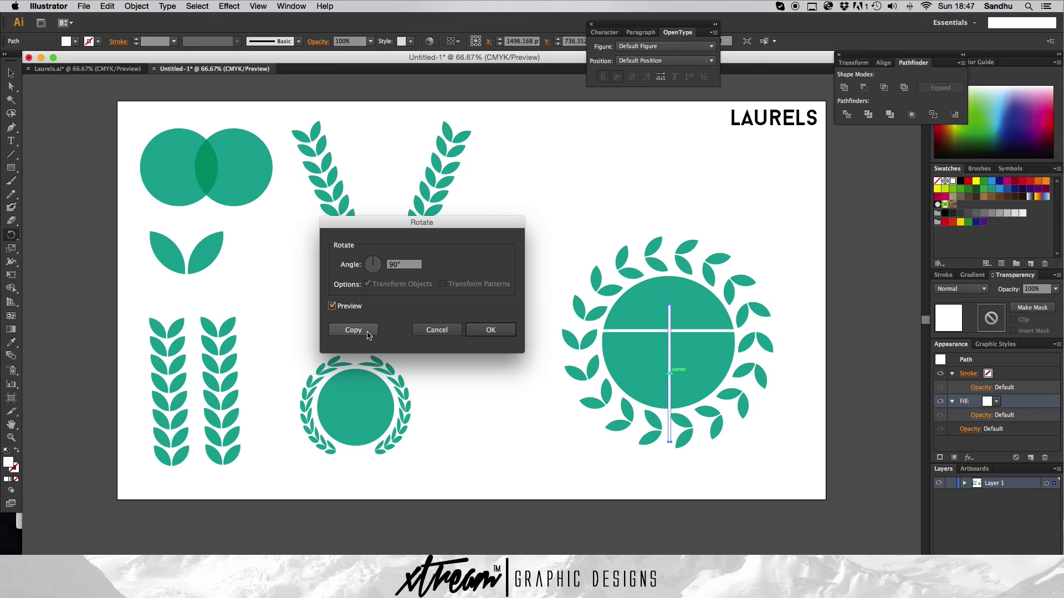
click(471, 333)
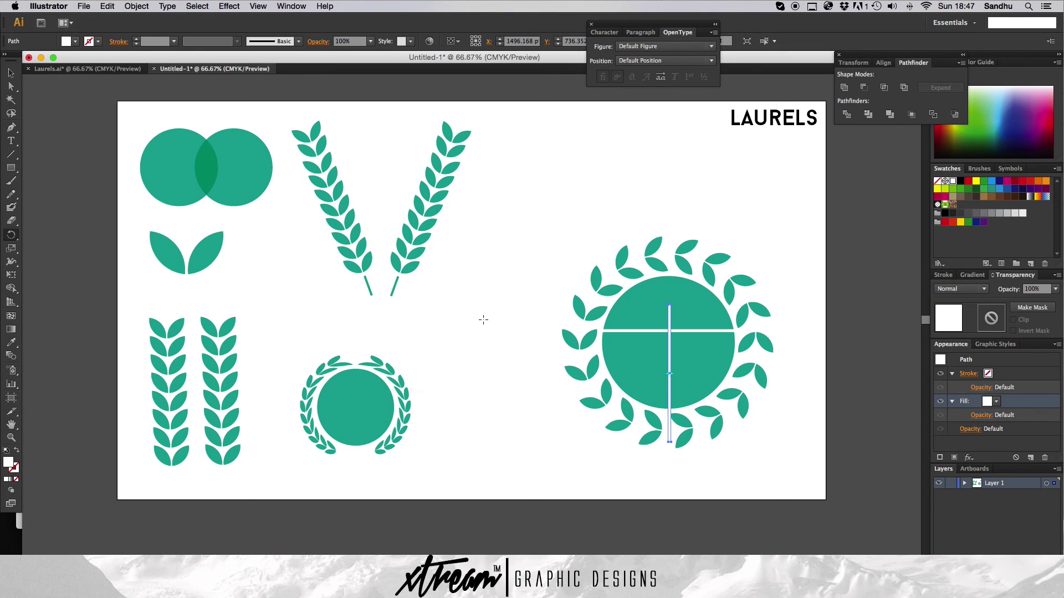
- Move the vertical white bar straight up until it spans the wreath's circle from top to bottom
click(11, 72)
drag(673, 342, 668, 318)
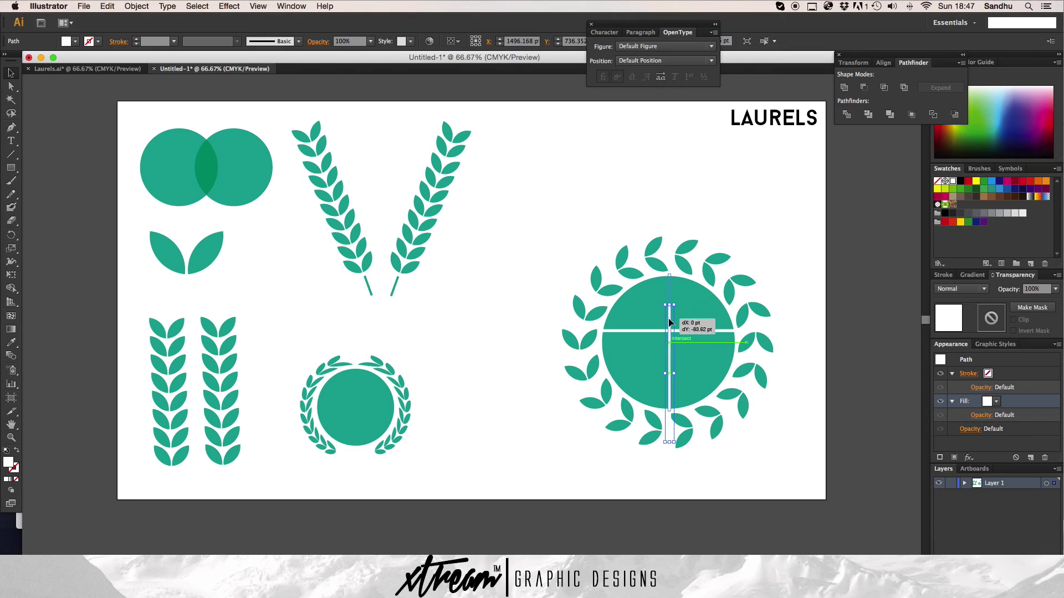
click(806, 377)
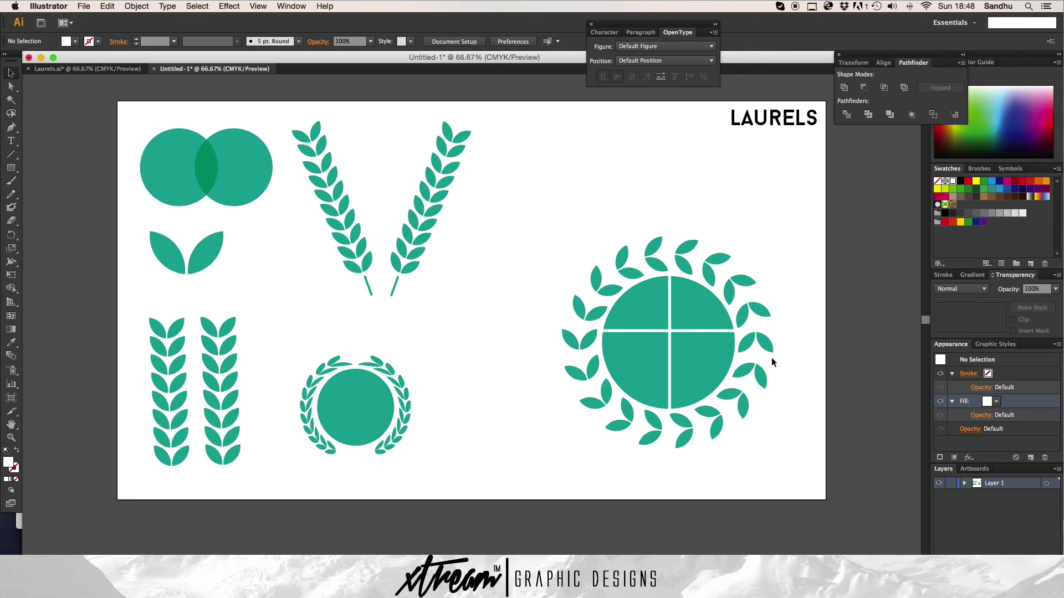
- Delete the vertical and the horizontal white bars from the wreath's circle
click(667, 331)
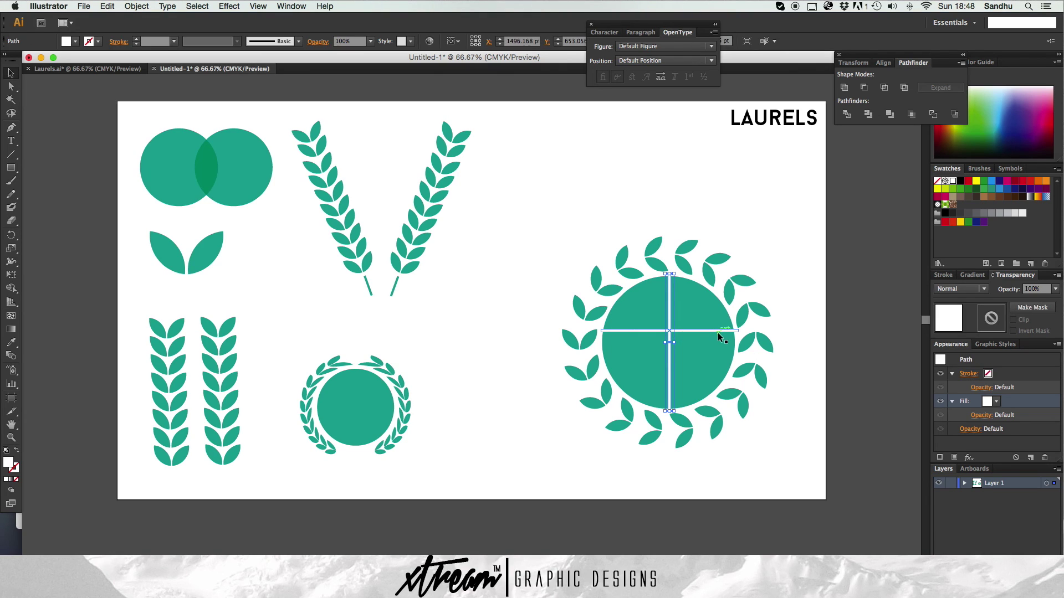
key(Delete)
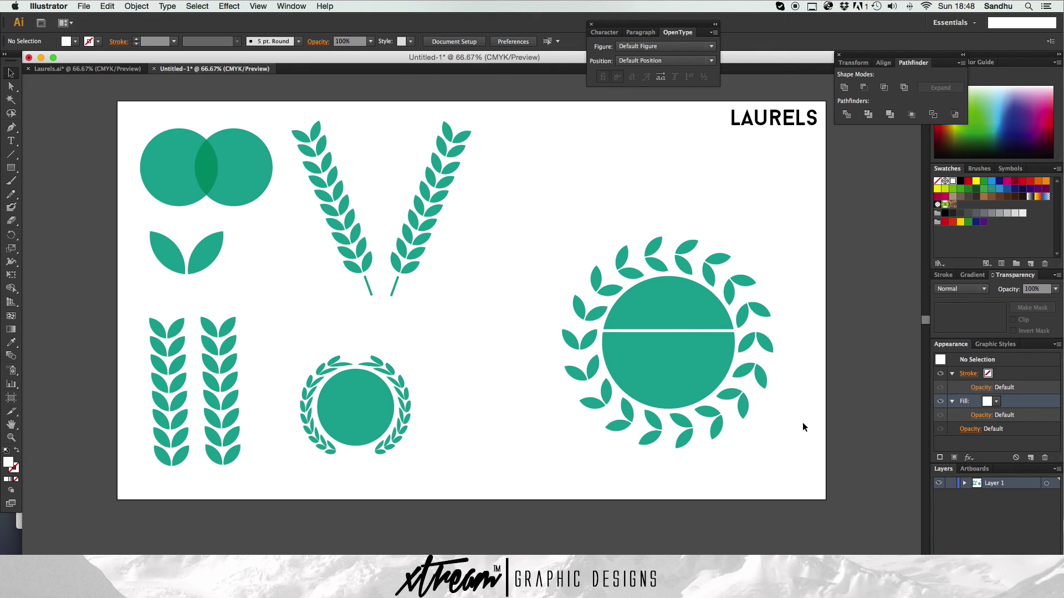
click(672, 329)
key(Delete)
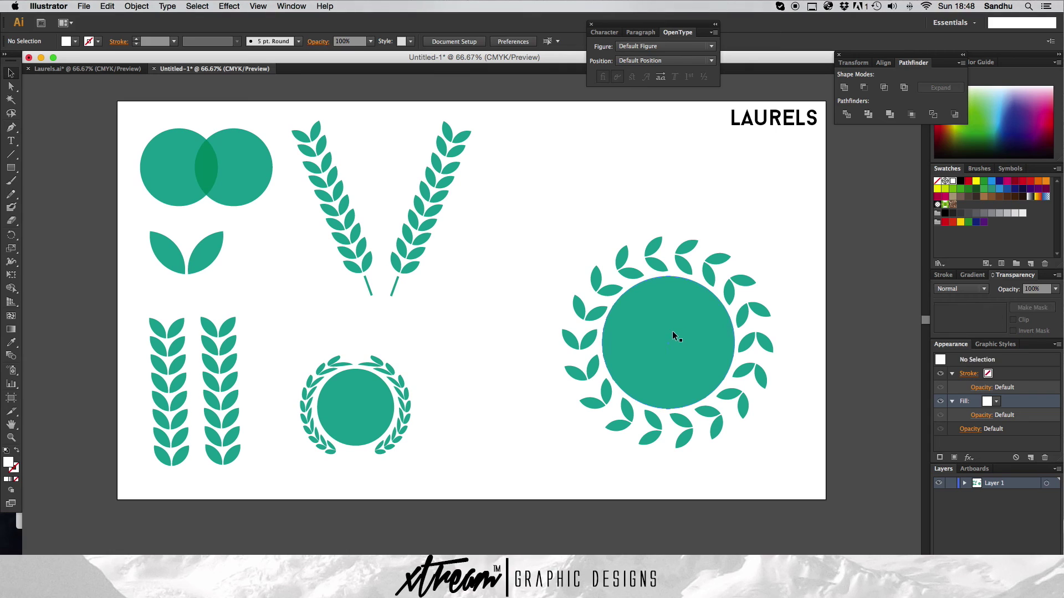
drag(534, 183, 798, 471)
click(493, 416)
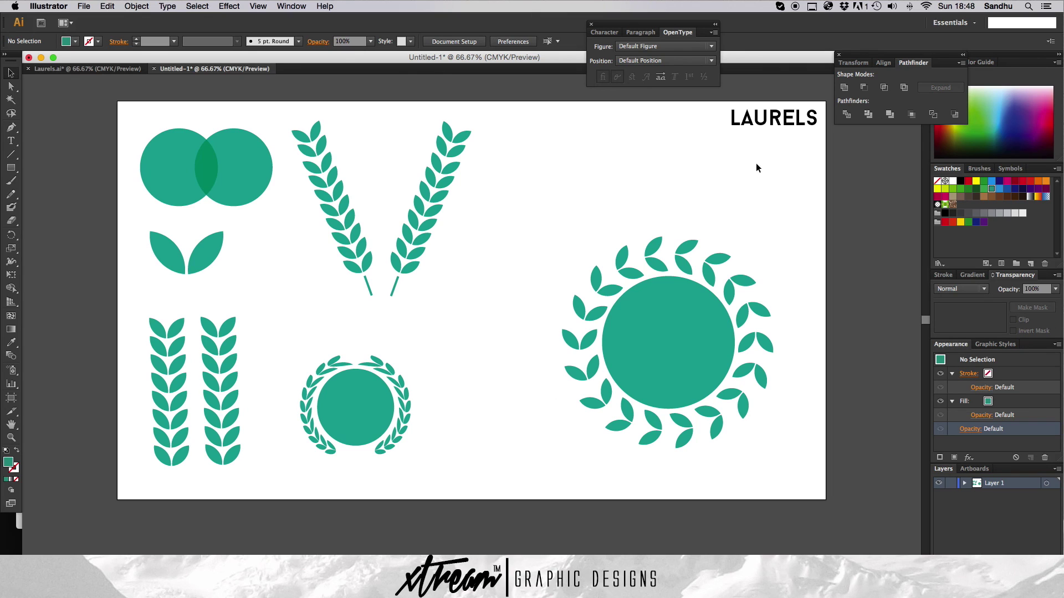
drag(753, 138, 829, 153)
click(676, 148)
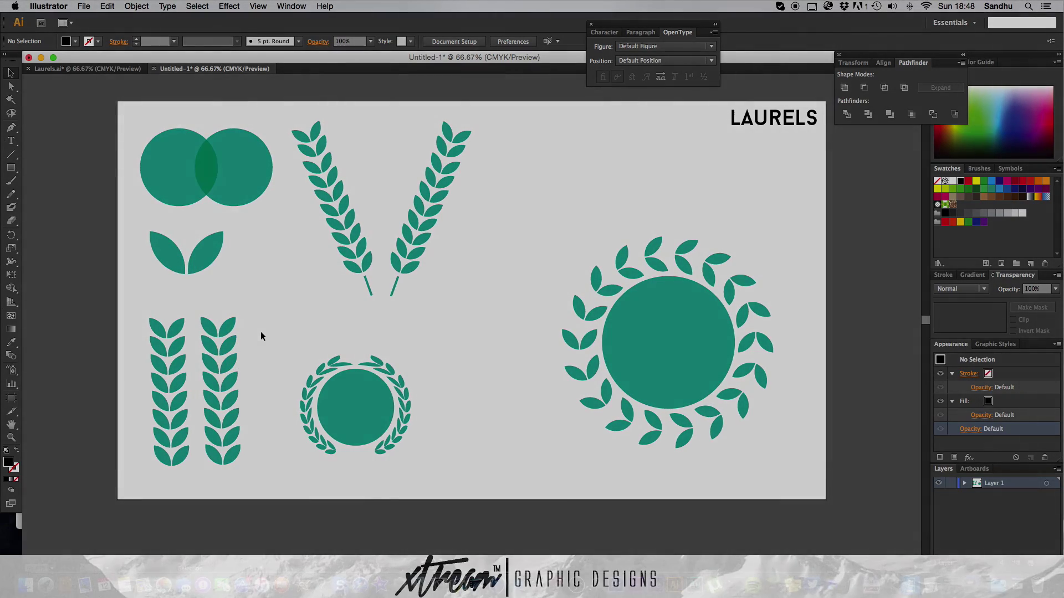
drag(263, 318, 455, 446)
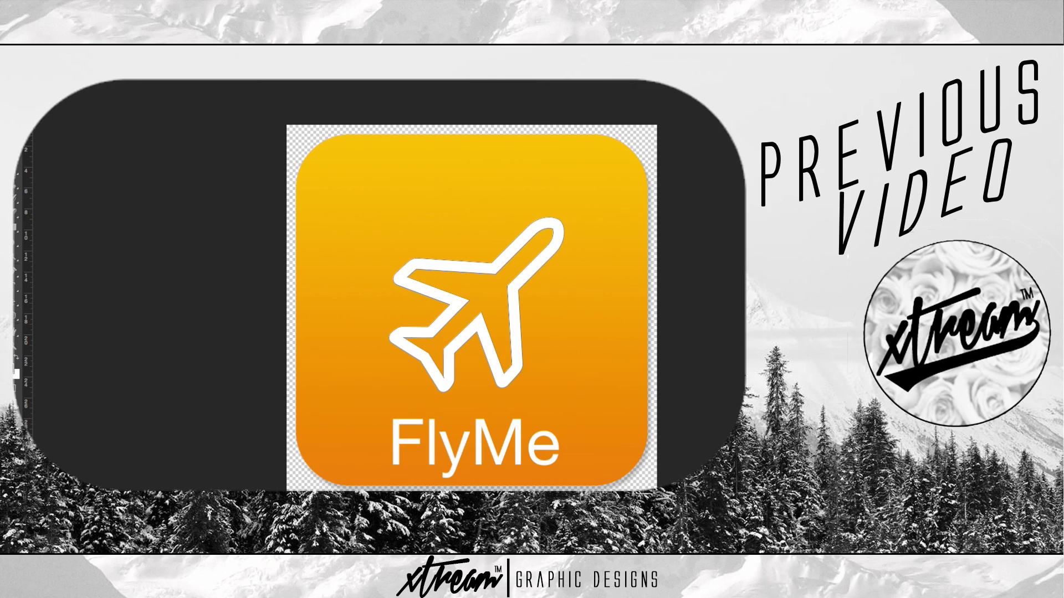
key(ctrl+d)
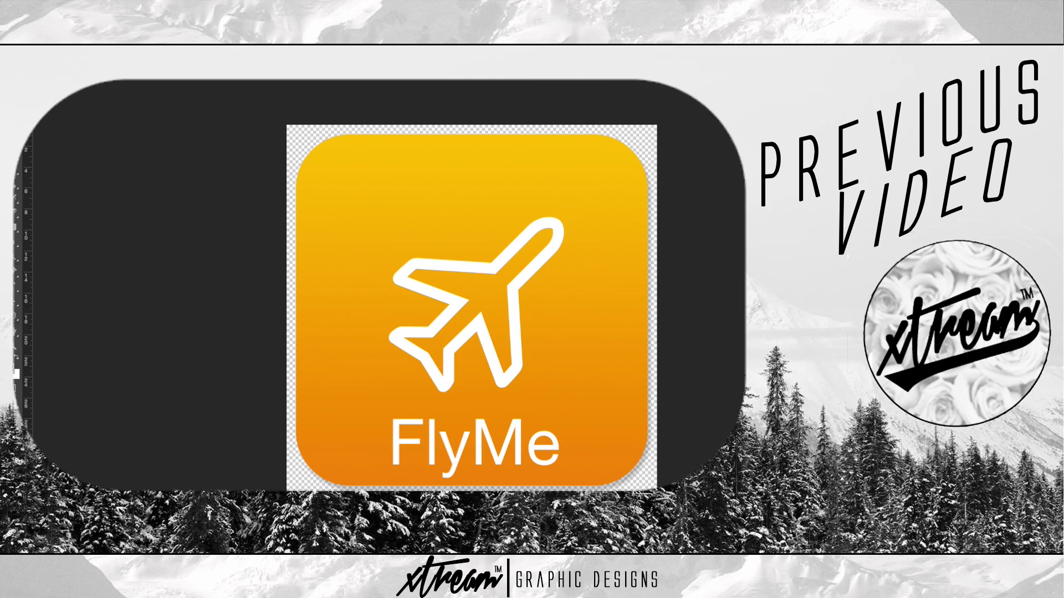